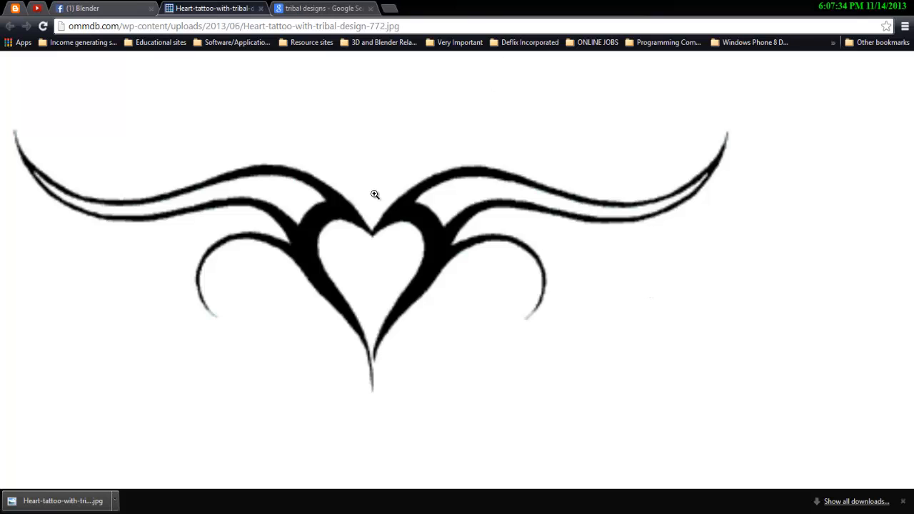
- Browse the image search results for "tribal designs" as tattoo reference options
{"action": "left_click", "coordinate": [337, 13]}
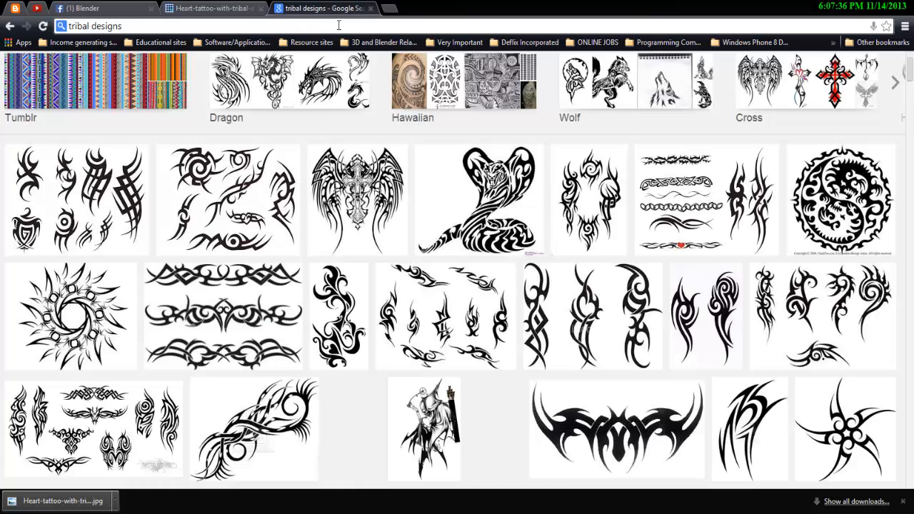
{"action": "scroll", "coordinate": [292, 236], "scroll_direction": "up", "scroll_amount": 2}
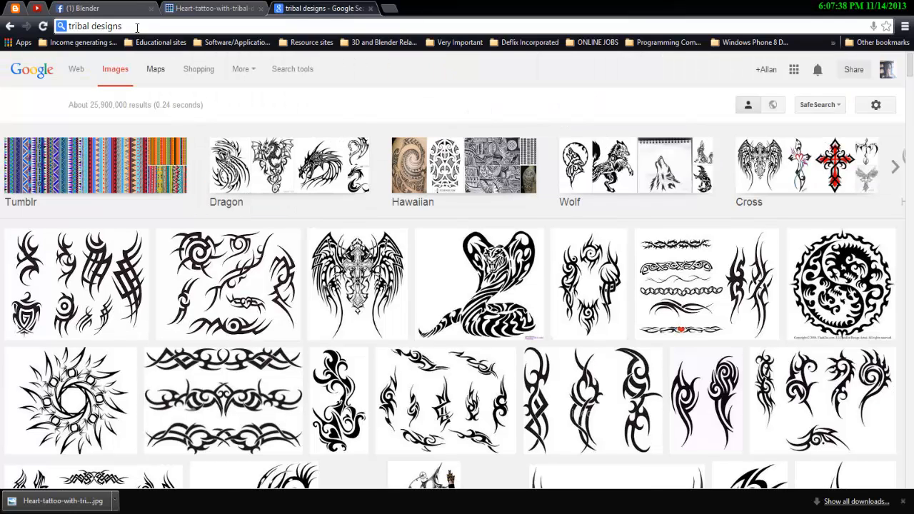
{"action": "left_click_drag", "start_coordinate": [77, 26], "coordinate": [123, 26]}
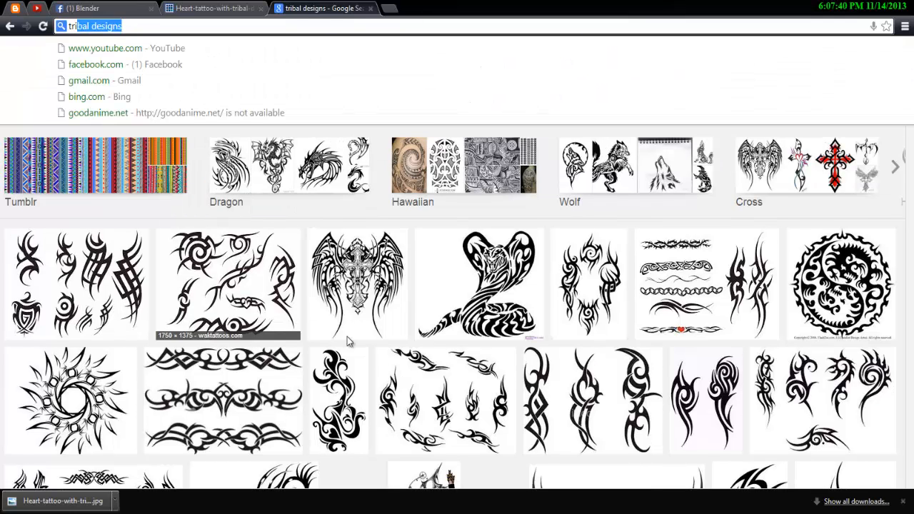
{"action": "scroll", "coordinate": [443, 270], "scroll_direction": "down", "scroll_amount": 4}
{"action": "key", "text": "Escape"}
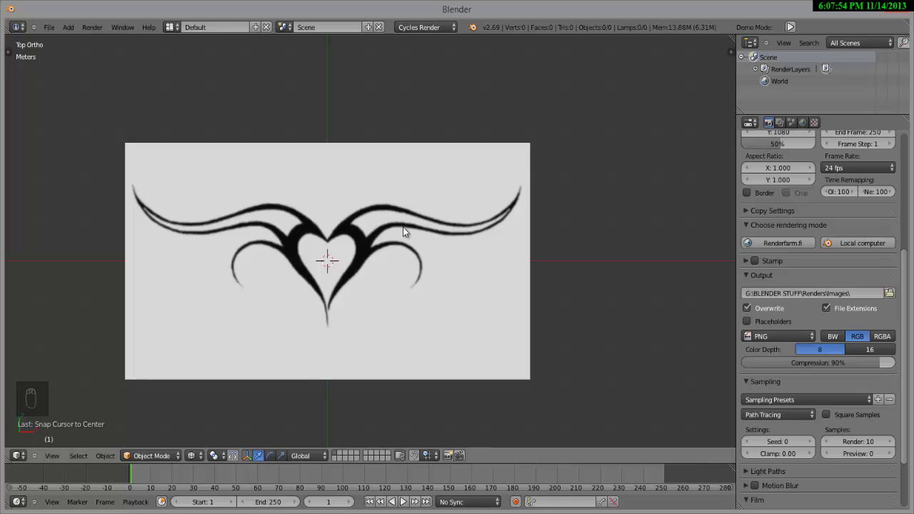
- Switch to Blender and review the Background Images settings of the heart tattoo reference in the top view
{"action": "scroll", "coordinate": [402, 227], "scroll_direction": "down", "scroll_amount": 1}
{"action": "scroll", "coordinate": [402, 236], "scroll_direction": "up", "scroll_amount": 2}
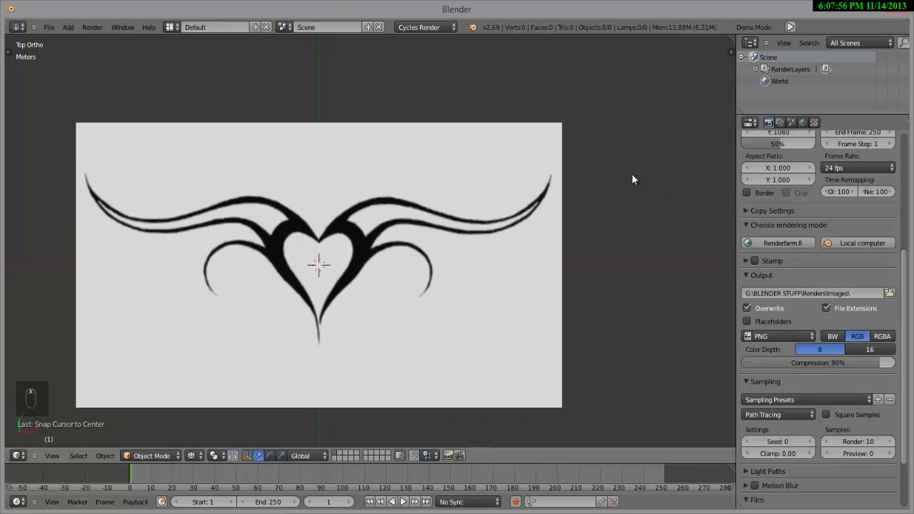
{"action": "key", "text": "n"}
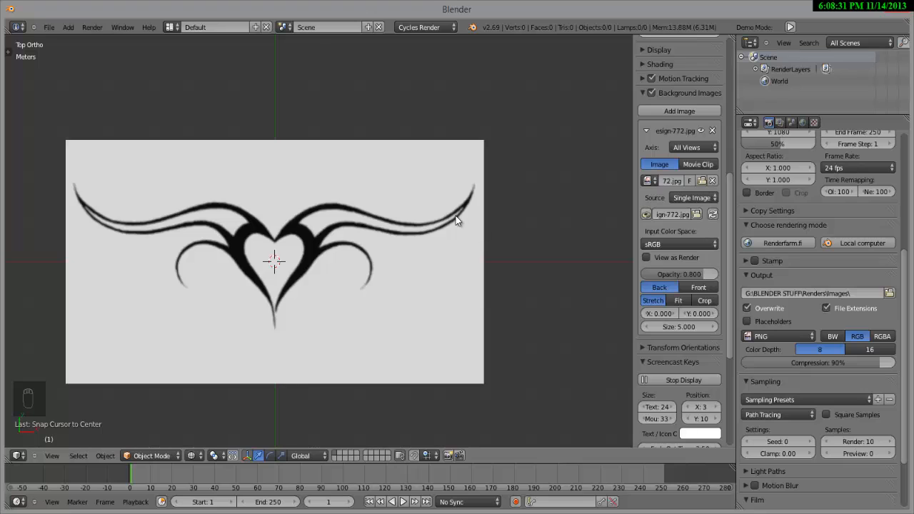
{"action": "key", "text": "n"}
{"action": "scroll", "coordinate": [389, 209], "scroll_direction": "down", "scroll_amount": 2}
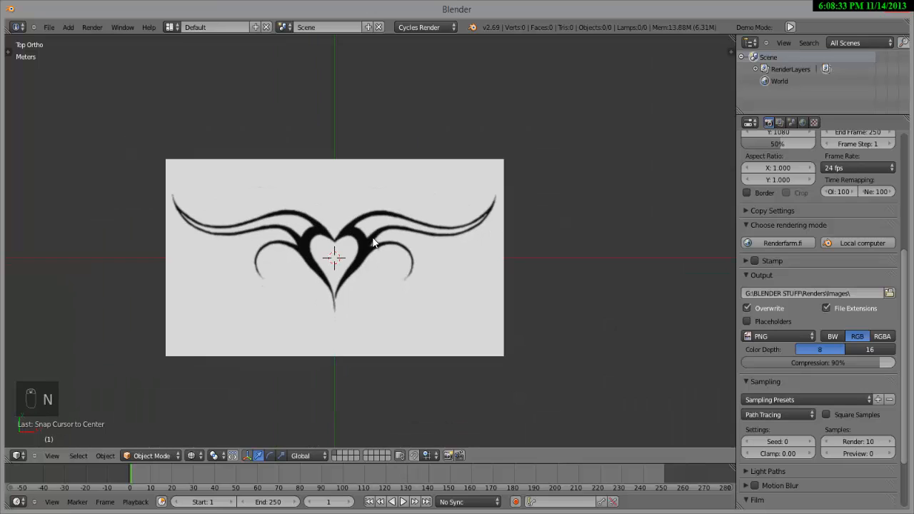
{"action": "scroll", "coordinate": [364, 219], "scroll_direction": "up", "scroll_amount": 4}
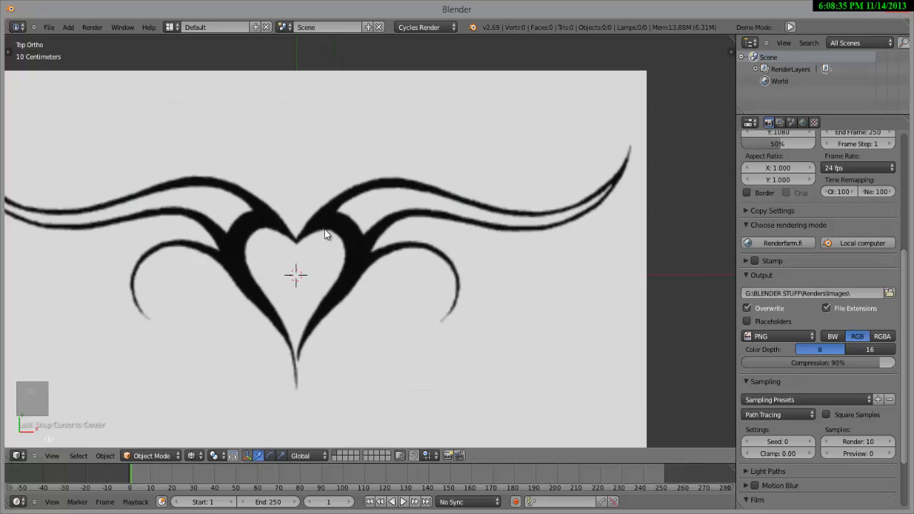
{"action": "middle_click_drag", "start_coordinate": [358, 247], "coordinate": [397, 237], "text": "shift"}
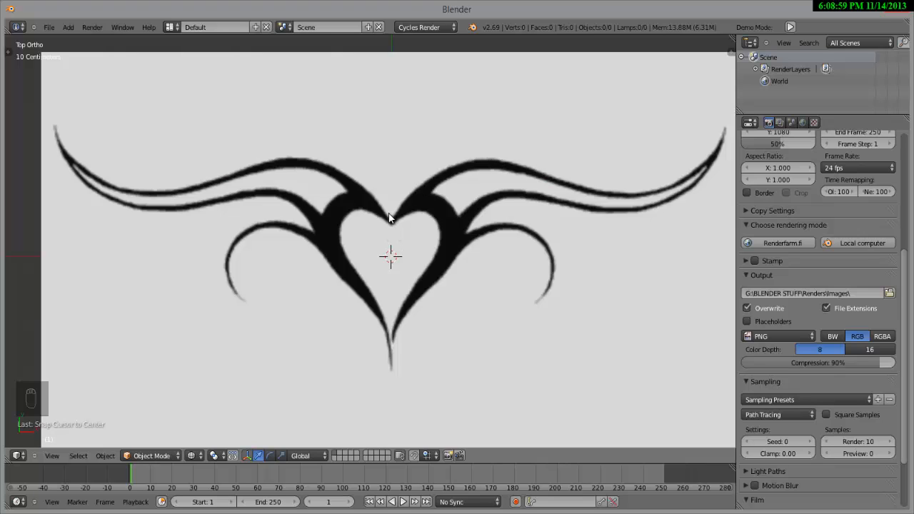
- Sketch a grease pencil stroke along the upper edge of the tattoo's right wing and erase it
{"action": "mouse_move", "coordinate": [391, 206]}
{"action": "left_mouse_down"}
{"action": "mouse_move", "coordinate": [437, 156]}
{"action": "mouse_move", "coordinate": [485, 143]}
{"action": "mouse_move", "coordinate": [649, 171]}
{"action": "mouse_move", "coordinate": [679, 136]}
{"action": "left_mouse_up"}
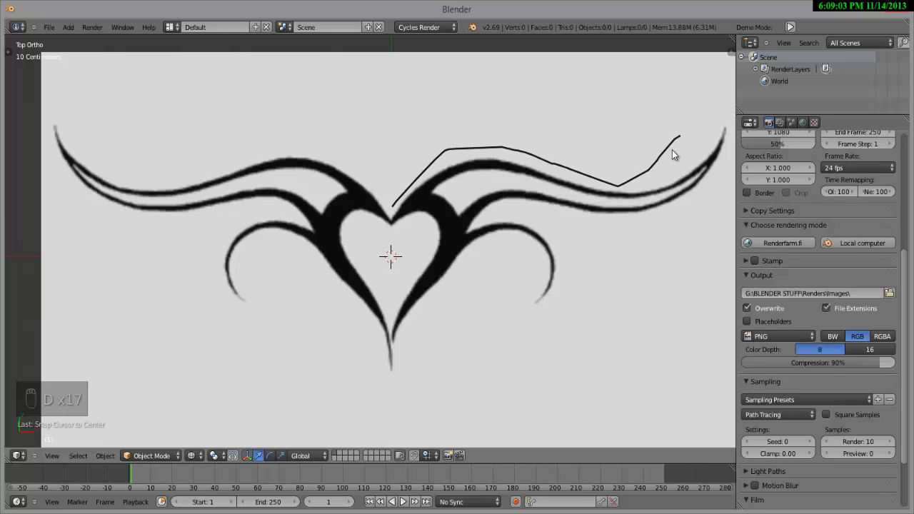
{"action": "mouse_move", "coordinate": [694, 134]}
{"action": "right_mouse_down"}
{"action": "mouse_move", "coordinate": [578, 180]}
{"action": "mouse_move", "coordinate": [421, 175]}
{"action": "mouse_move", "coordinate": [403, 201]}
{"action": "mouse_move", "coordinate": [485, 163]}
{"action": "right_mouse_up"}
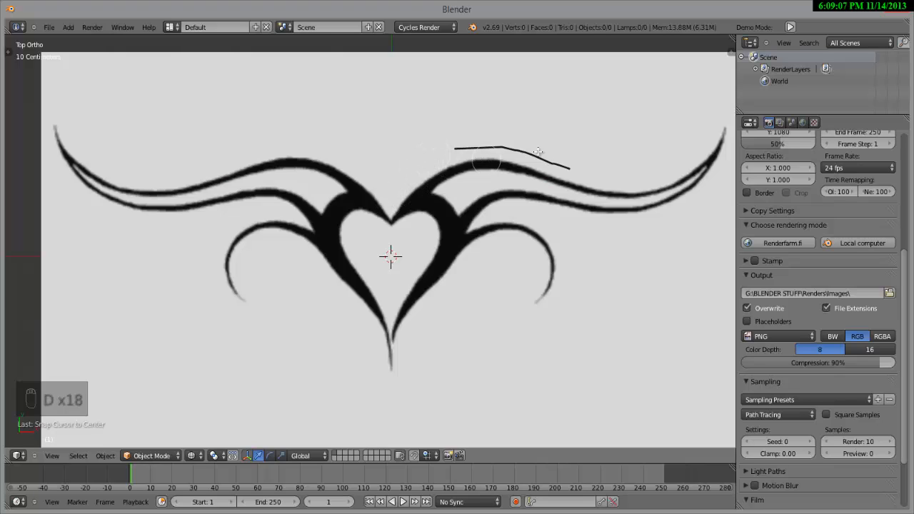
{"action": "right_click_drag", "start_coordinate": [538, 151], "coordinate": [581, 167]}
- Sketch a grease pencil stroke along the upper edge of the tattoo's left wing
{"action": "key", "text": "d"}
{"action": "key", "text": "d"}
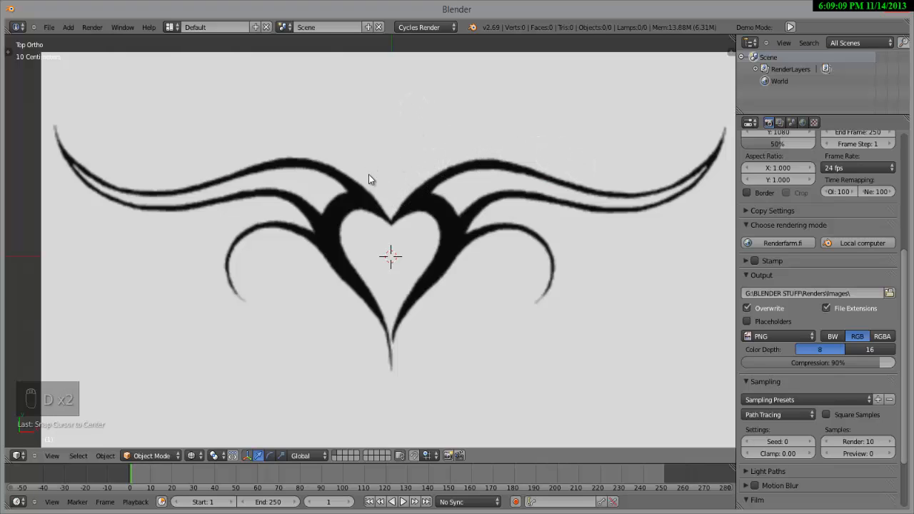
{"action": "key", "text": "d"}
{"action": "key", "text": "d"}
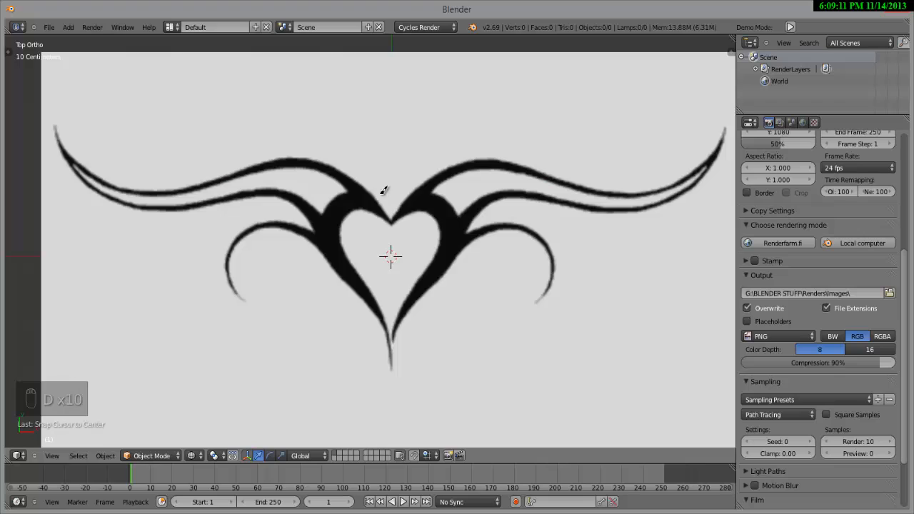
{"action": "mouse_move", "coordinate": [384, 197]}
{"action": "left_mouse_down"}
{"action": "mouse_move", "coordinate": [351, 161]}
{"action": "mouse_move", "coordinate": [328, 154]}
{"action": "mouse_move", "coordinate": [226, 174]}
{"action": "mouse_move", "coordinate": [135, 177]}
{"action": "mouse_move", "coordinate": [83, 139]}
{"action": "left_mouse_up"}
{"action": "key", "text": "d"}
{"action": "key", "text": "d"}
{"action": "key", "text": "d"}
{"action": "key", "text": "d"}
{"action": "key", "text": "d"}
{"action": "key", "text": "d"}
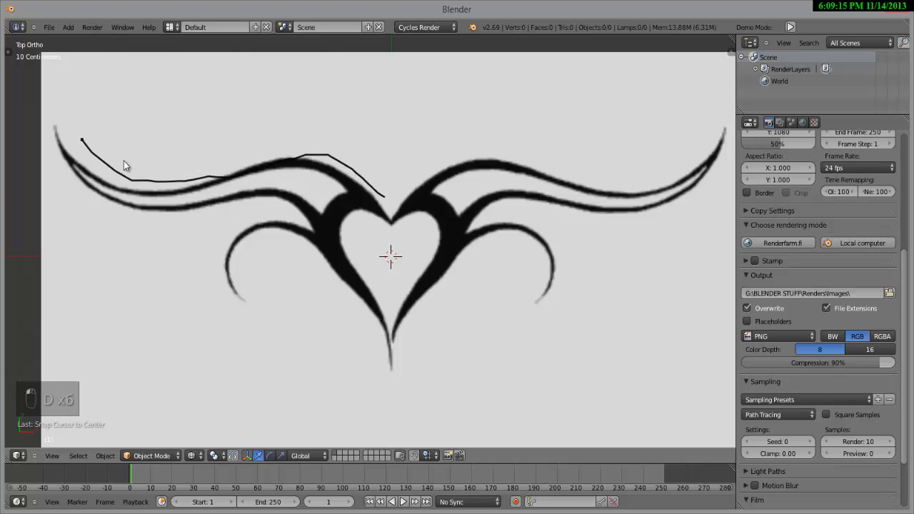
- Mark the lower left wing, both curls and the heart's outer sides with grease pencil strokes, and erase all the strokes
{"action": "mouse_move", "coordinate": [130, 218]}
{"action": "left_mouse_down"}
{"action": "mouse_move", "coordinate": [249, 202]}
{"action": "mouse_move", "coordinate": [248, 226]}
{"action": "mouse_move", "coordinate": [215, 260]}
{"action": "left_mouse_up"}
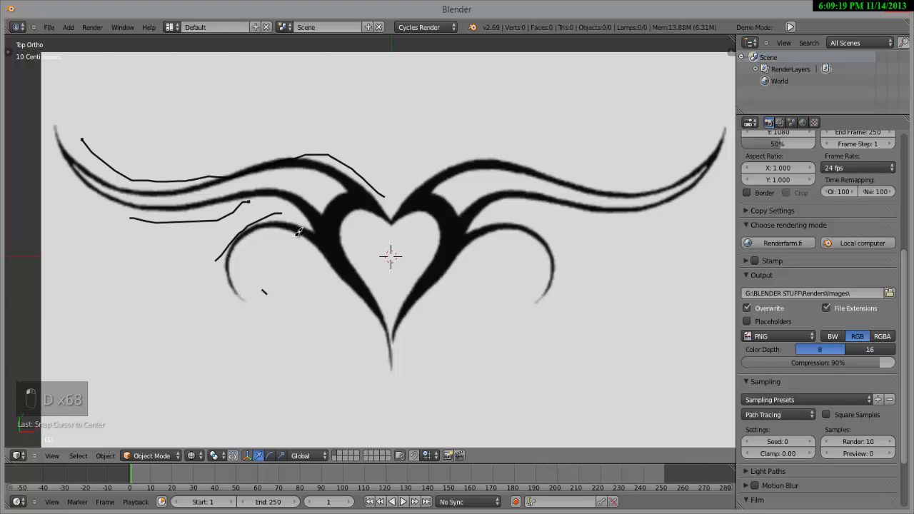
{"action": "left_click_drag", "start_coordinate": [306, 232], "coordinate": [267, 293]}
{"action": "left_click_drag", "start_coordinate": [329, 285], "coordinate": [373, 343]}
{"action": "left_click_drag", "start_coordinate": [437, 326], "coordinate": [485, 249]}
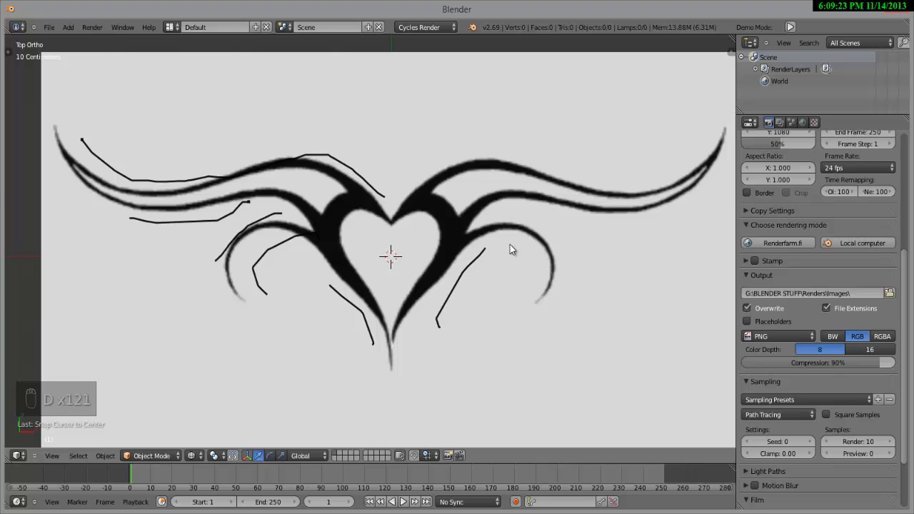
{"action": "left_click_drag", "start_coordinate": [504, 226], "coordinate": [464, 290]}
{"action": "mouse_move", "coordinate": [466, 249]}
{"action": "right_mouse_down"}
{"action": "mouse_move", "coordinate": [456, 268]}
{"action": "mouse_move", "coordinate": [493, 250]}
{"action": "mouse_move", "coordinate": [433, 334]}
{"action": "mouse_move", "coordinate": [371, 359]}
{"action": "mouse_move", "coordinate": [331, 294]}
{"action": "mouse_move", "coordinate": [240, 250]}
{"action": "mouse_move", "coordinate": [254, 282]}
{"action": "mouse_move", "coordinate": [297, 240]}
{"action": "mouse_move", "coordinate": [263, 246]}
{"action": "mouse_move", "coordinate": [265, 232]}
{"action": "mouse_move", "coordinate": [199, 271]}
{"action": "mouse_move", "coordinate": [270, 218]}
{"action": "mouse_move", "coordinate": [131, 182]}
{"action": "mouse_move", "coordinate": [92, 149]}
{"action": "mouse_move", "coordinate": [182, 182]}
{"action": "mouse_move", "coordinate": [179, 190]}
{"action": "mouse_move", "coordinate": [136, 175]}
{"action": "mouse_move", "coordinate": [216, 178]}
{"action": "mouse_move", "coordinate": [330, 161]}
{"action": "mouse_move", "coordinate": [396, 191]}
{"action": "right_mouse_up"}
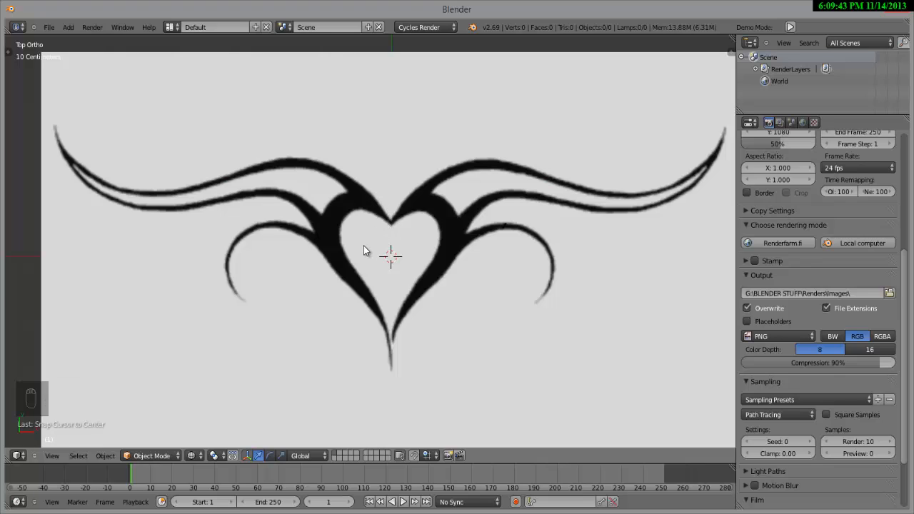
{"action": "scroll", "coordinate": [450, 285], "scroll_direction": "down", "scroll_amount": 1}
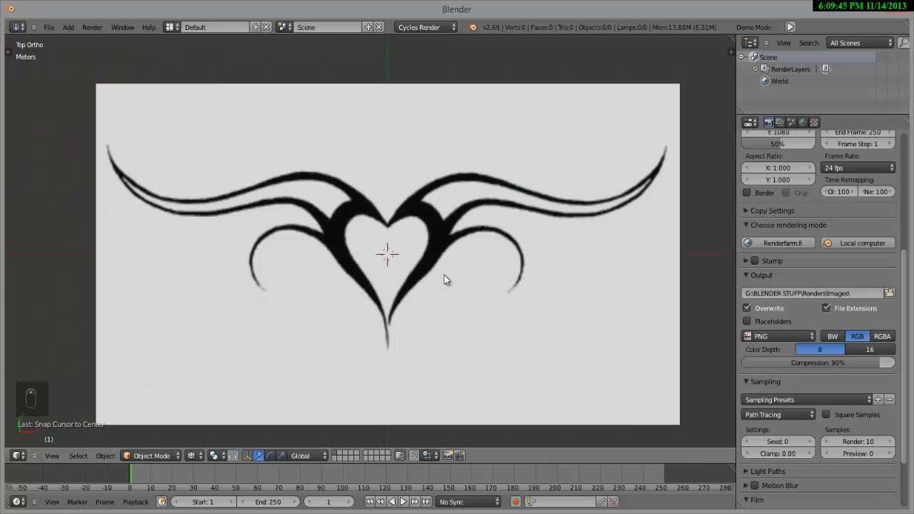
{"action": "scroll", "coordinate": [476, 267], "scroll_direction": "up", "scroll_amount": 1}
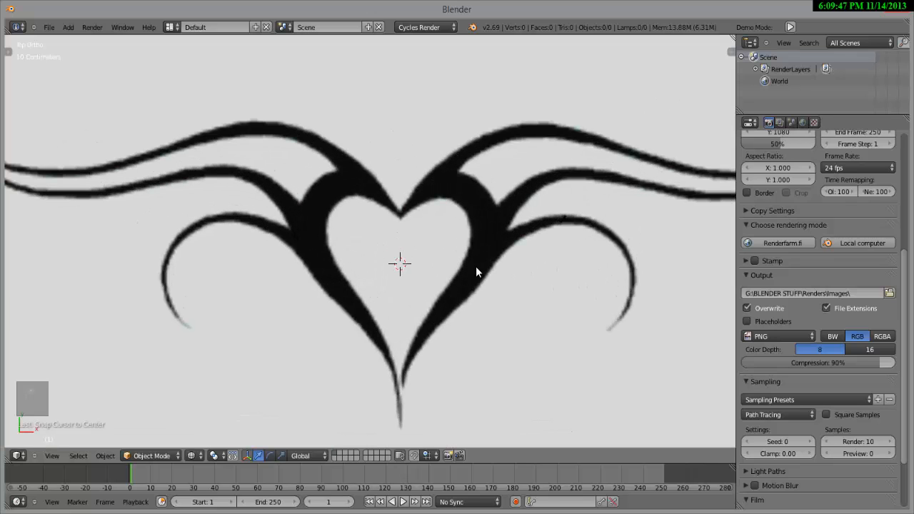
{"action": "scroll", "coordinate": [468, 260], "scroll_direction": "down", "scroll_amount": 1}
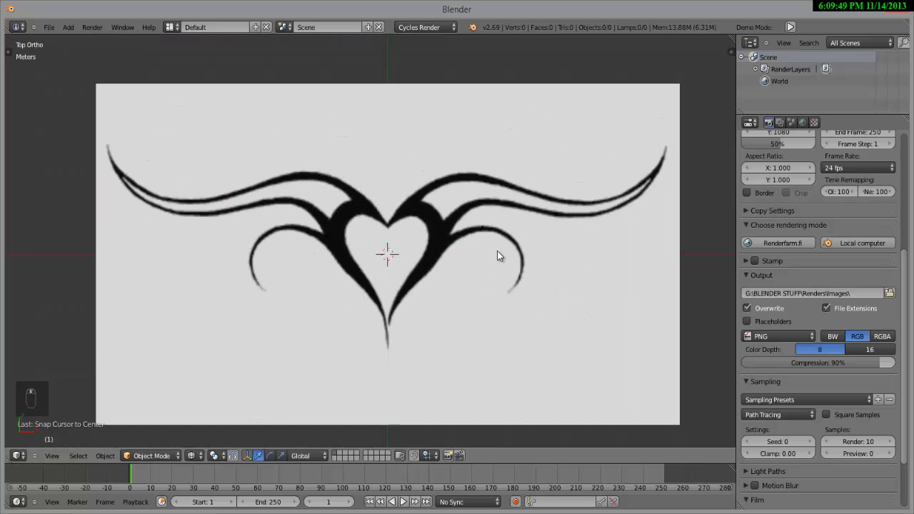
{"action": "scroll", "coordinate": [429, 262], "scroll_direction": "up", "scroll_amount": 3}
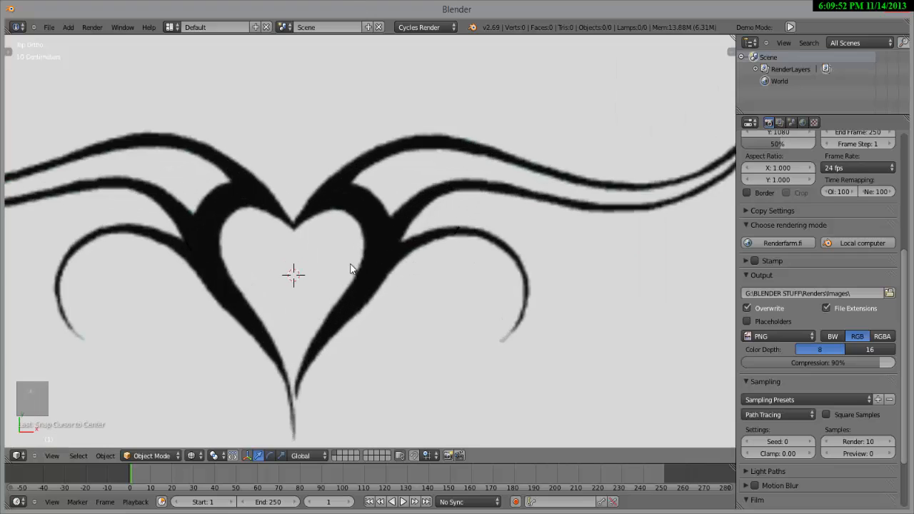
{"action": "middle_click_drag", "start_coordinate": [350, 269], "coordinate": [428, 224], "text": "shift"}
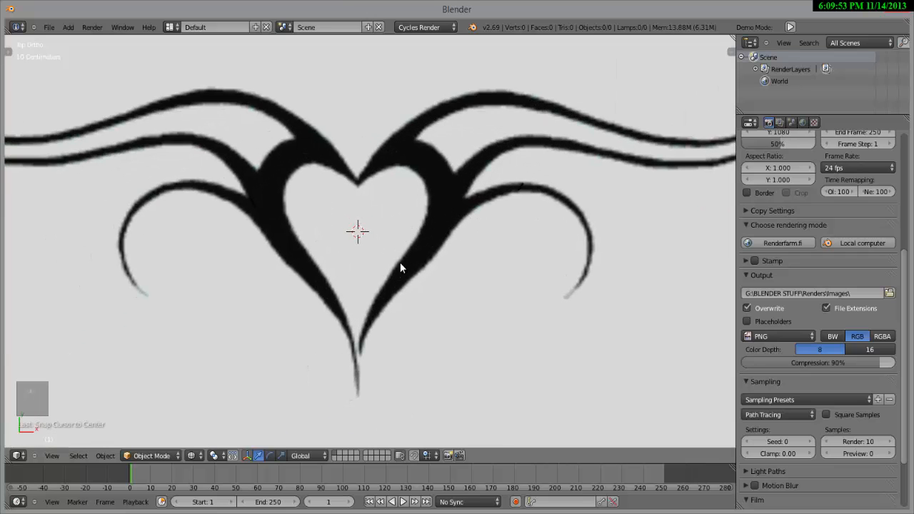
{"action": "middle_click_drag", "start_coordinate": [464, 251], "coordinate": [435, 272], "text": "shift"}
{"action": "middle_click_drag", "start_coordinate": [394, 308], "coordinate": [347, 349], "text": "shift"}
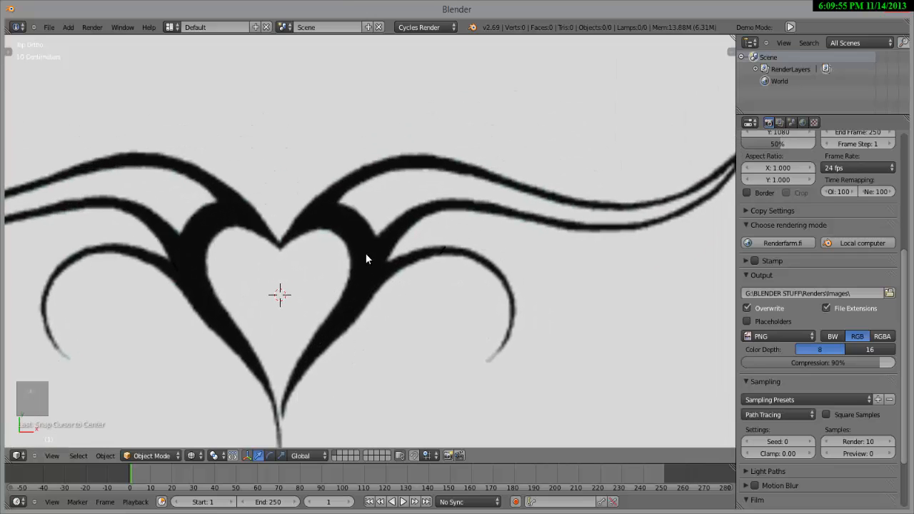
{"action": "scroll", "coordinate": [365, 258], "scroll_direction": "down", "scroll_amount": 2}
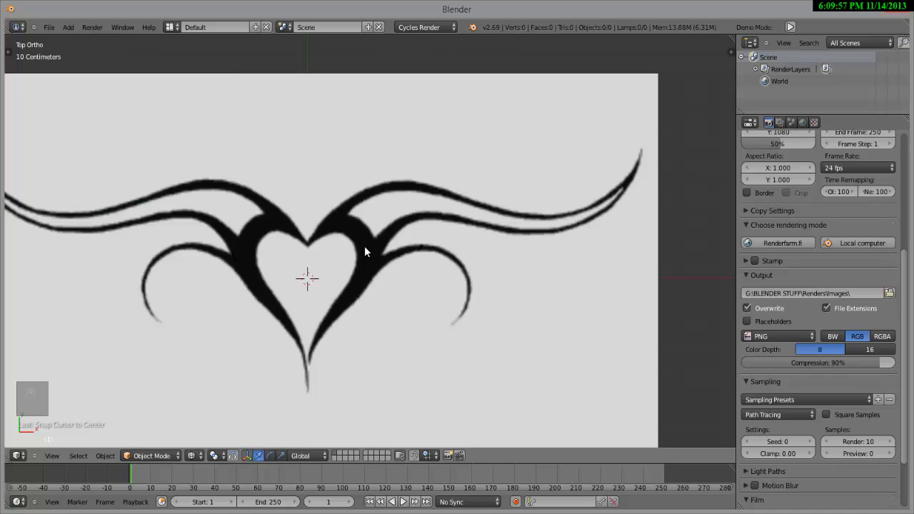
- Add a Bezier curve at the center of the heart reference
{"action": "key", "text": "shift+a"}
{"action": "mouse_move", "coordinate": [395, 207]}
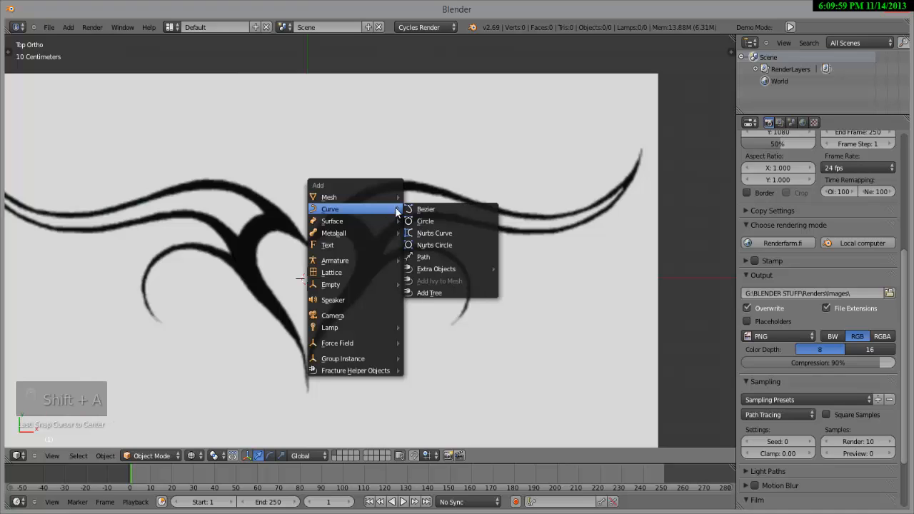
{"action": "left_click", "coordinate": [423, 204]}
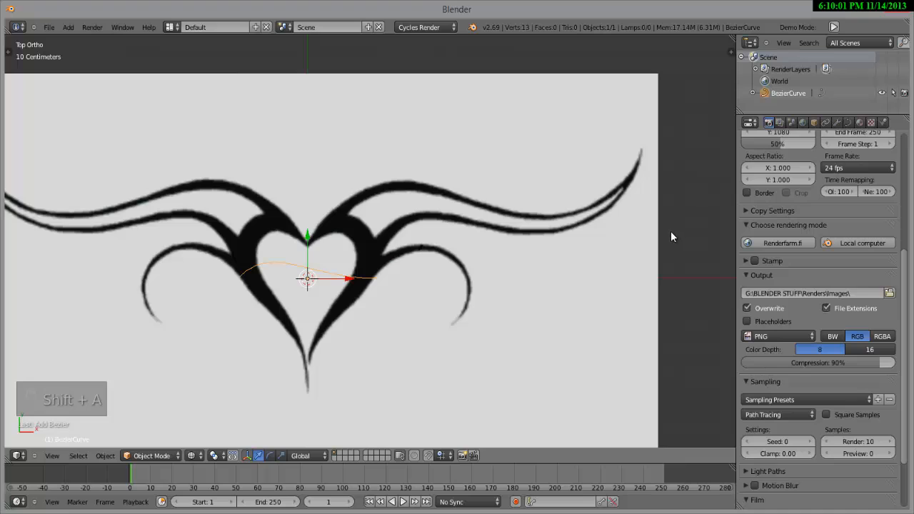
- Display the Bezier curve's object data properties and examine its Shape and Geometry settings
{"action": "left_click", "coordinate": [848, 122]}
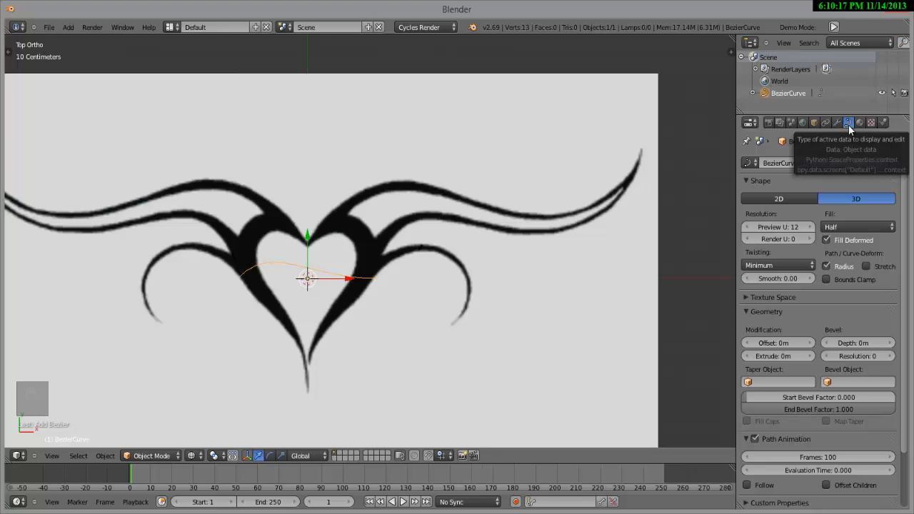
{"action": "scroll", "coordinate": [809, 290], "scroll_direction": "down", "scroll_amount": 2}
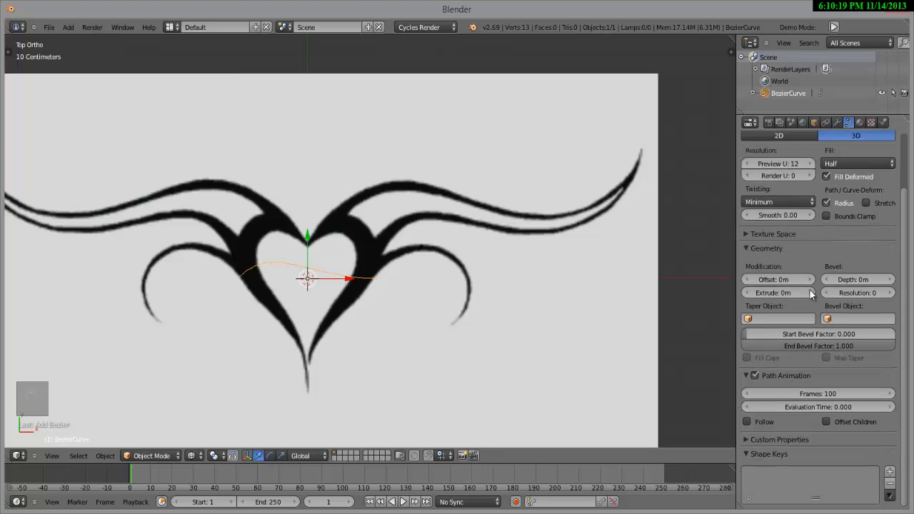
{"action": "scroll", "coordinate": [813, 311], "scroll_direction": "up", "scroll_amount": 2}
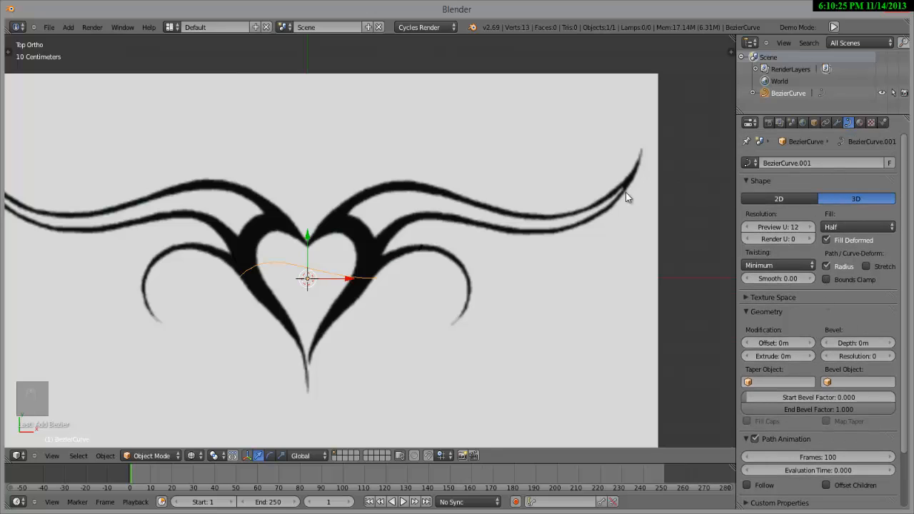
- Examine the radius, location and rotation options of the Add Bezier operation, and hide them again
{"action": "scroll", "coordinate": [421, 216], "scroll_direction": "down", "scroll_amount": 2}
{"action": "key", "text": "t"}
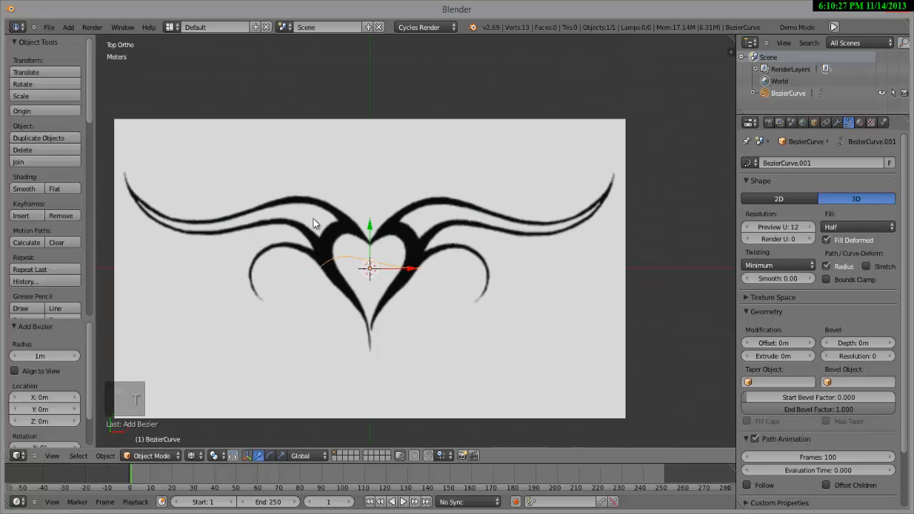
{"action": "scroll", "coordinate": [219, 316], "scroll_direction": "down", "scroll_amount": 2}
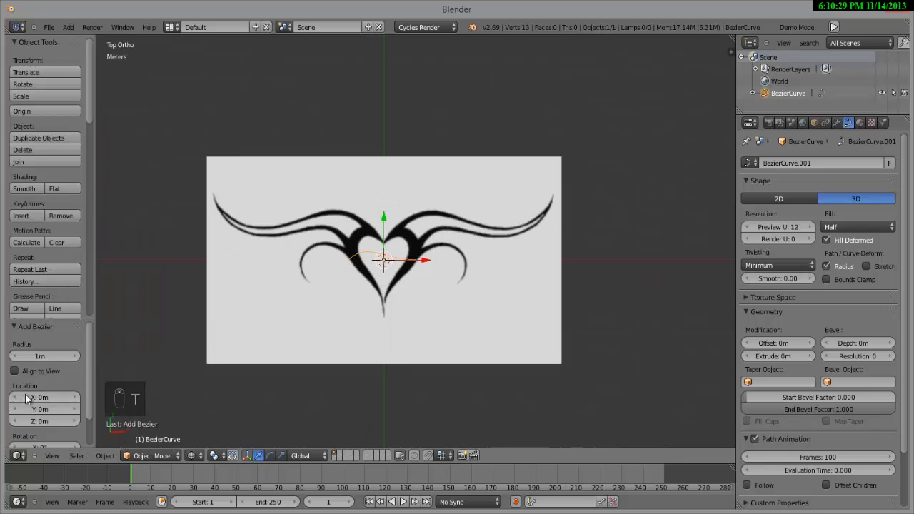
{"action": "scroll", "coordinate": [26, 397], "scroll_direction": "down", "scroll_amount": 2}
{"action": "key", "text": "Escape"}
{"action": "key", "text": "Escape"}
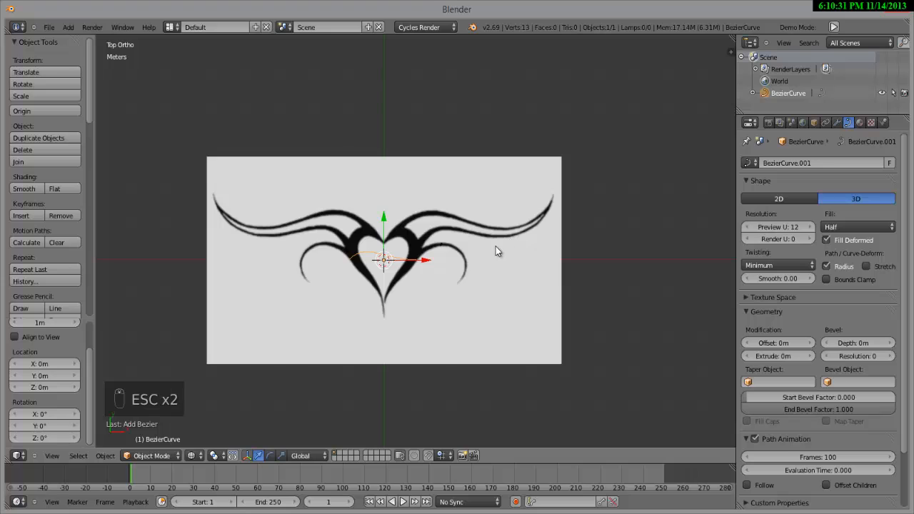
{"action": "scroll", "coordinate": [495, 248], "scroll_direction": "up", "scroll_amount": 4}
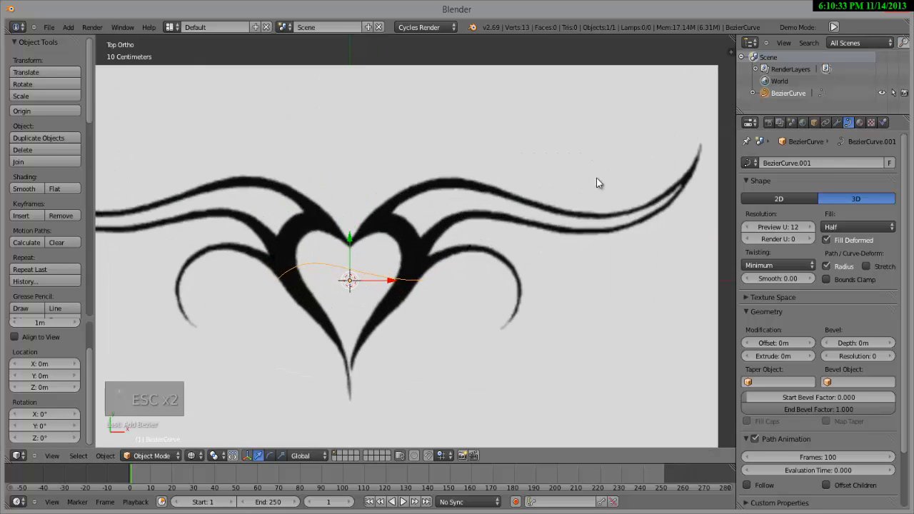
{"action": "key", "text": "t"}
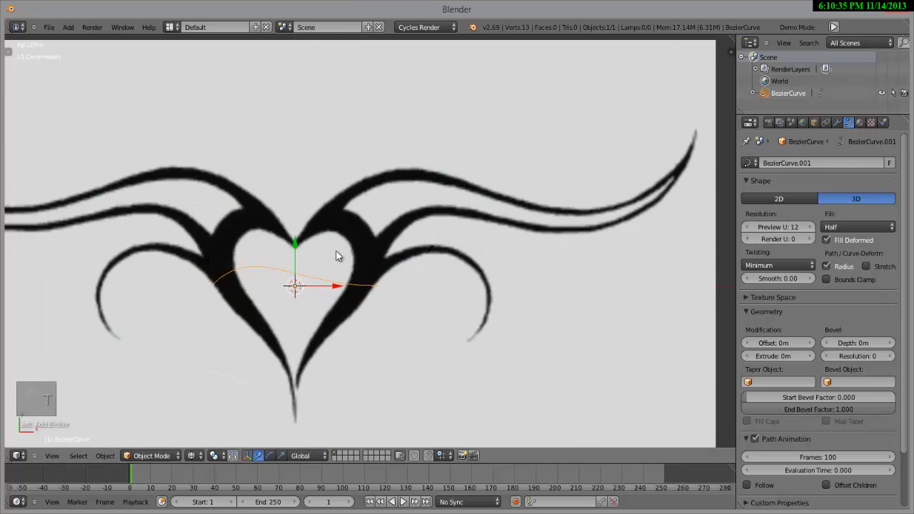
{"action": "scroll", "coordinate": [261, 212], "scroll_direction": "down", "scroll_amount": 3}
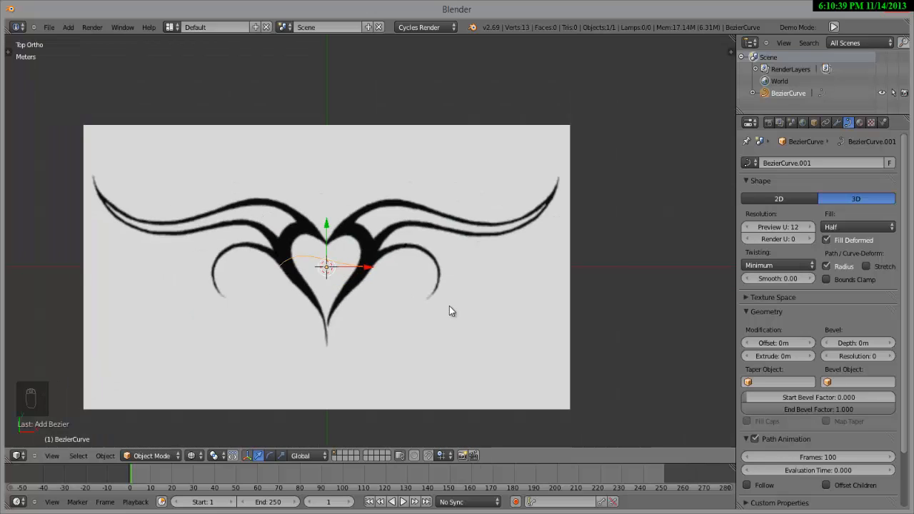
- Enter Edit Mode on the Bezier curve and select its left control point
{"action": "scroll", "coordinate": [411, 290], "scroll_direction": "up", "scroll_amount": 3}
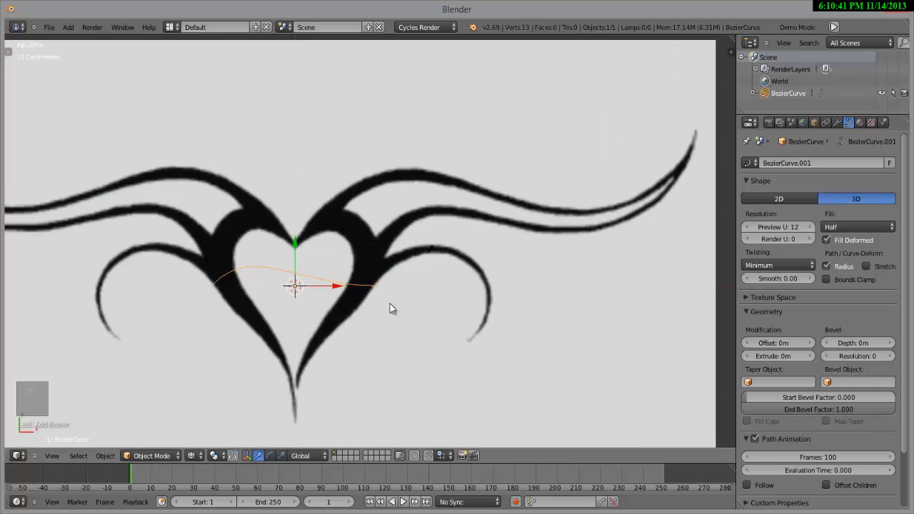
{"action": "scroll", "coordinate": [402, 367], "scroll_direction": "up", "scroll_amount": 3}
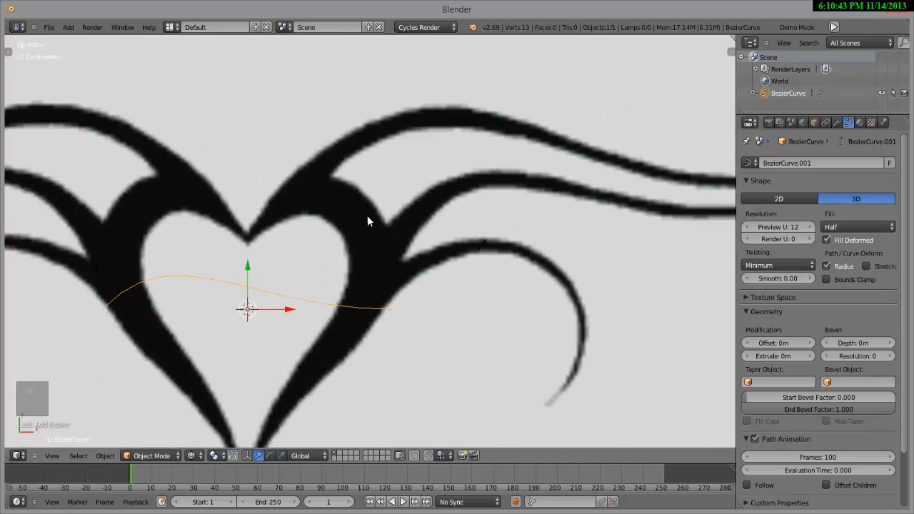
{"action": "scroll", "coordinate": [367, 220], "scroll_direction": "down", "scroll_amount": 3, "text": "shift"}
{"action": "key", "text": "Tab"}
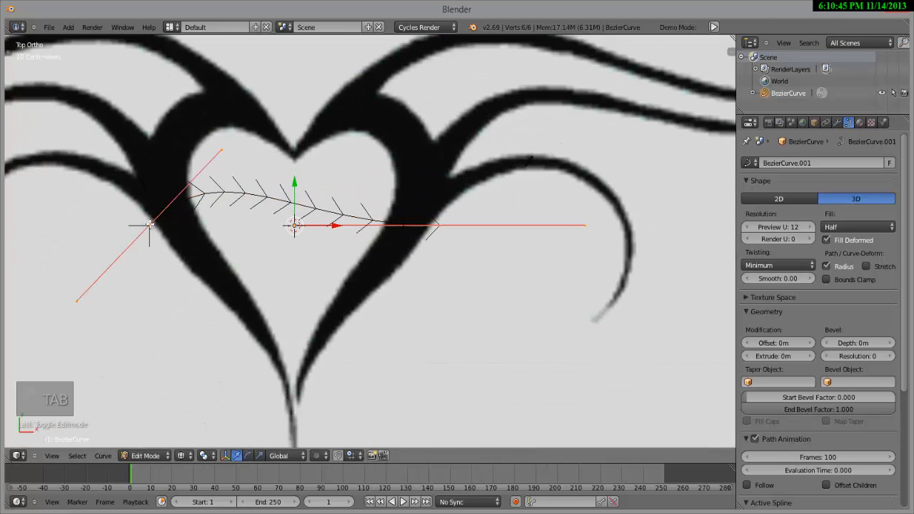
{"action": "right_click", "coordinate": [150, 224]}
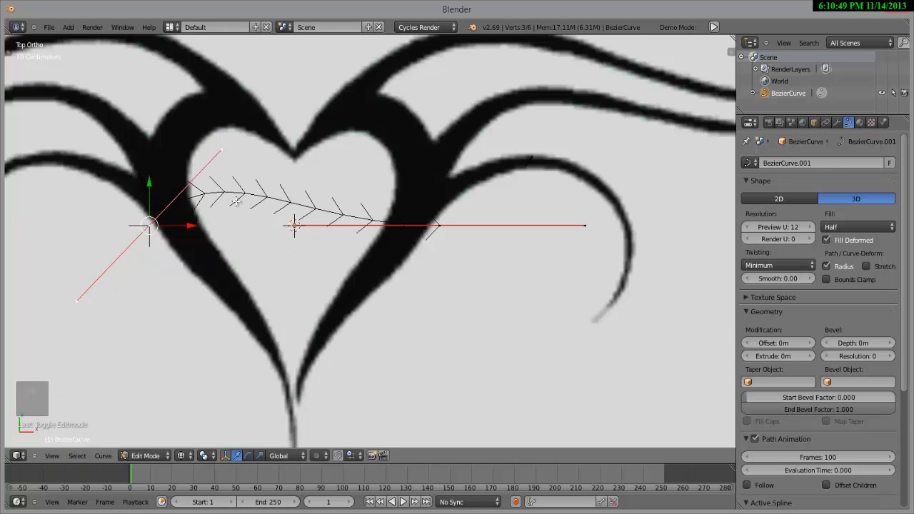
{"action": "right_click", "coordinate": [220, 153]}
{"action": "right_click", "coordinate": [74, 302], "text": "shift"}
{"action": "right_click", "coordinate": [152, 227], "text": "shift"}
{"action": "scroll", "coordinate": [174, 193], "scroll_direction": "down", "scroll_amount": 2}
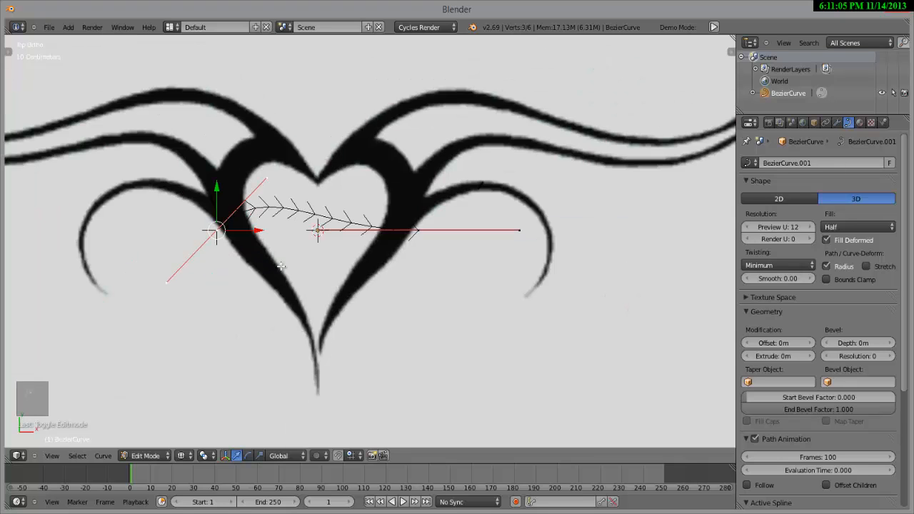
{"action": "key", "text": "g"}
{"action": "right_click", "coordinate": [215, 238]}
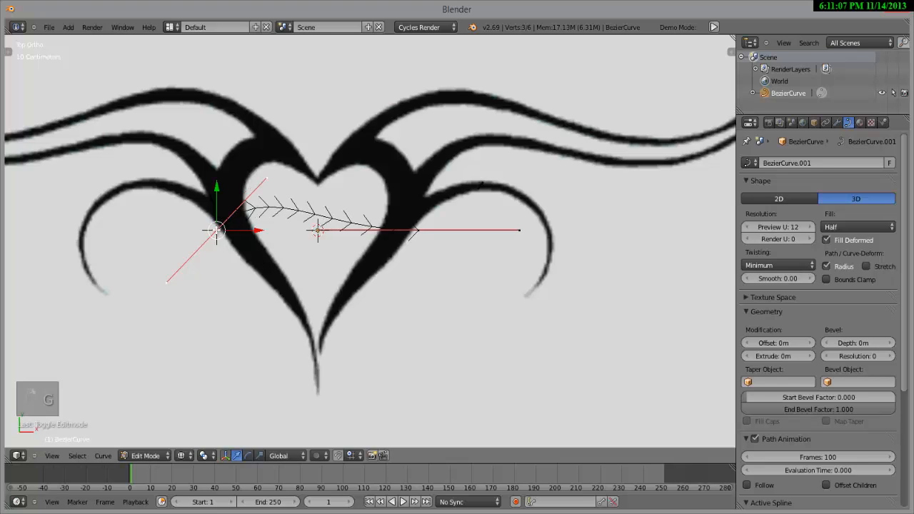
{"action": "right_click", "coordinate": [156, 298], "text": "shift"}
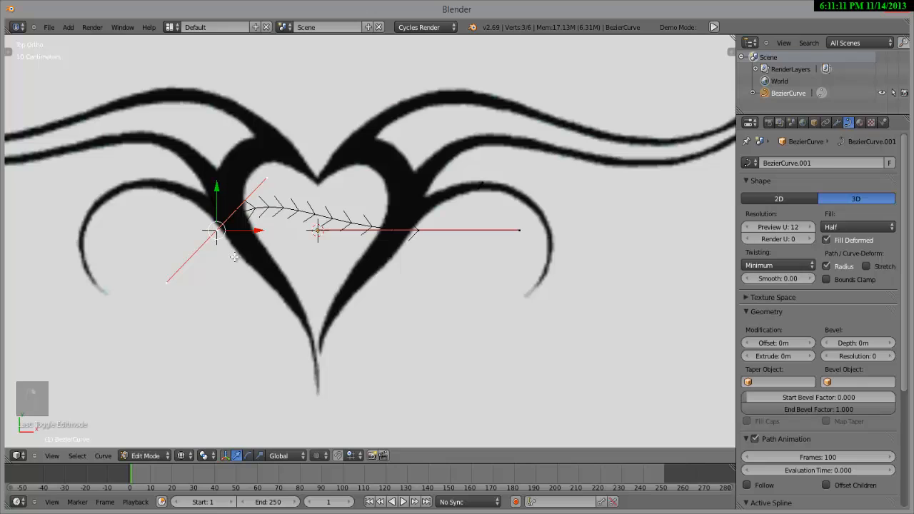
{"action": "key", "text": "g"}
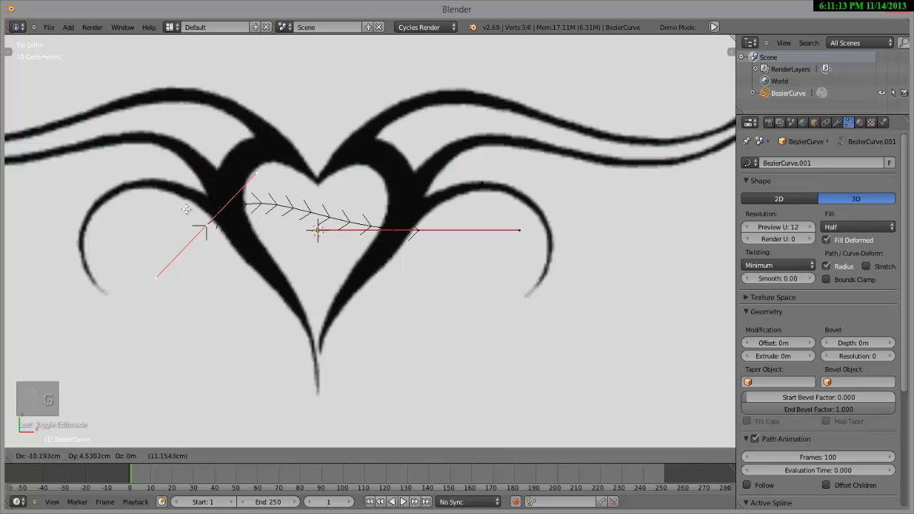
{"action": "right_click", "coordinate": [276, 200]}
{"action": "right_click", "coordinate": [271, 187]}
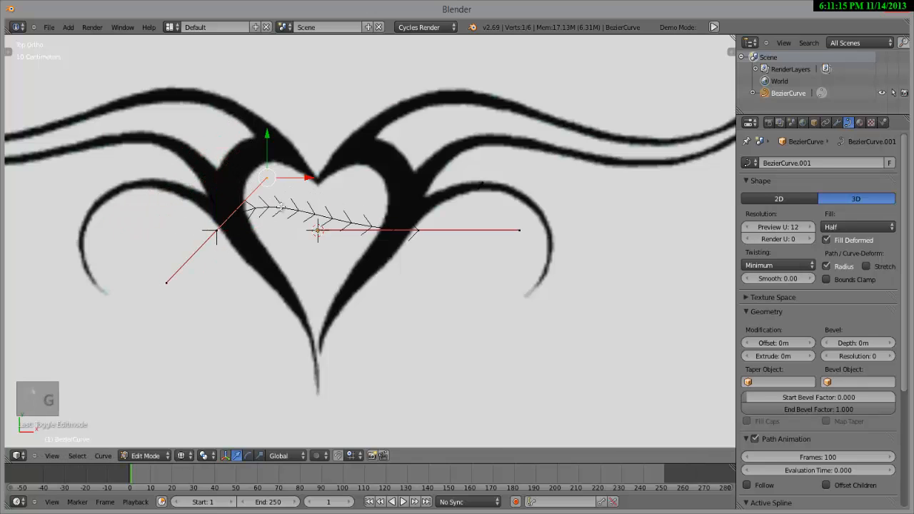
{"action": "key", "text": "g"}
{"action": "right_click", "coordinate": [90, 247]}
{"action": "right_click", "coordinate": [162, 286]}
{"action": "key", "text": "g"}
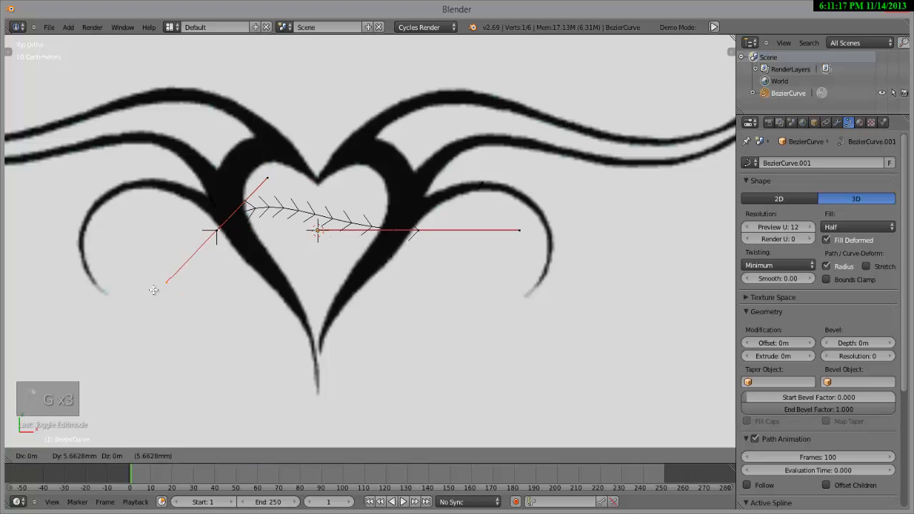
{"action": "right_click", "coordinate": [143, 265]}
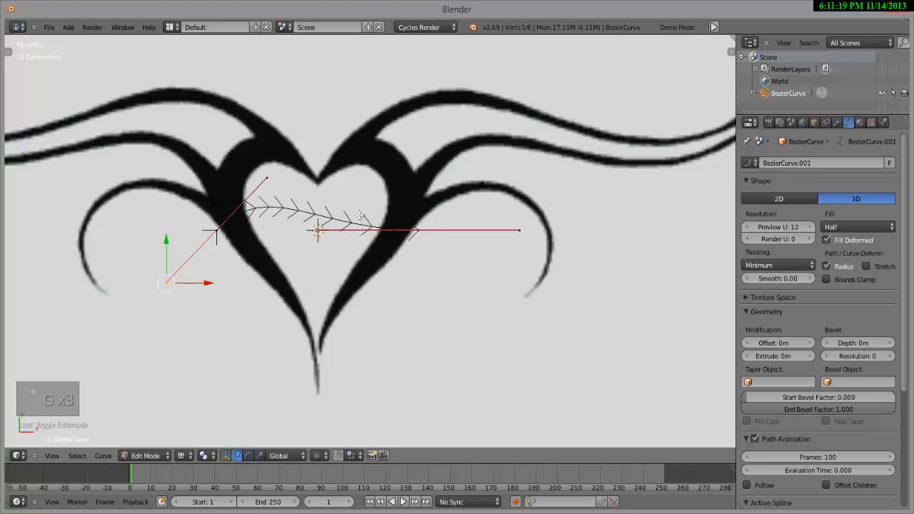
{"action": "right_click", "coordinate": [416, 233]}
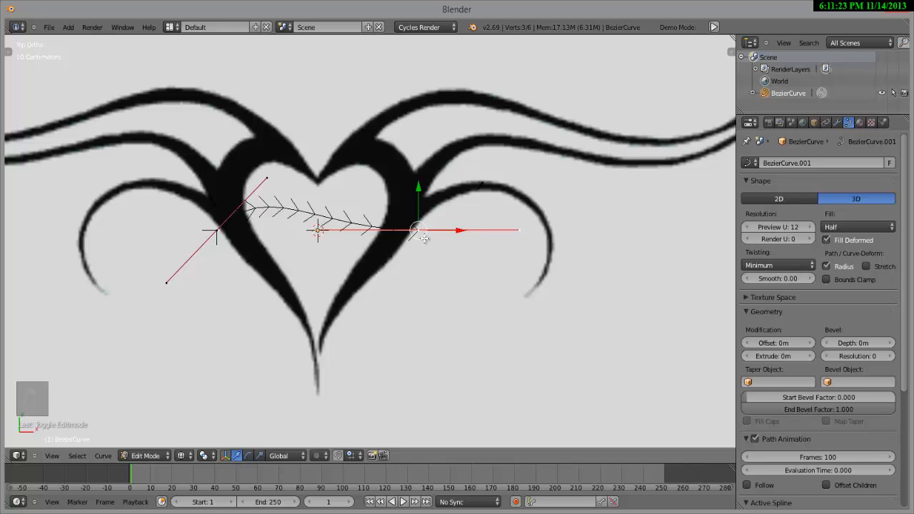
{"action": "key", "text": "g"}
{"action": "right_click", "coordinate": [450, 237]}
- Move the curve's left control point to just above the heart's top notch and its right control point onto the right upper wing's crest
{"action": "scroll", "coordinate": [425, 241], "scroll_direction": "down", "scroll_amount": 1}
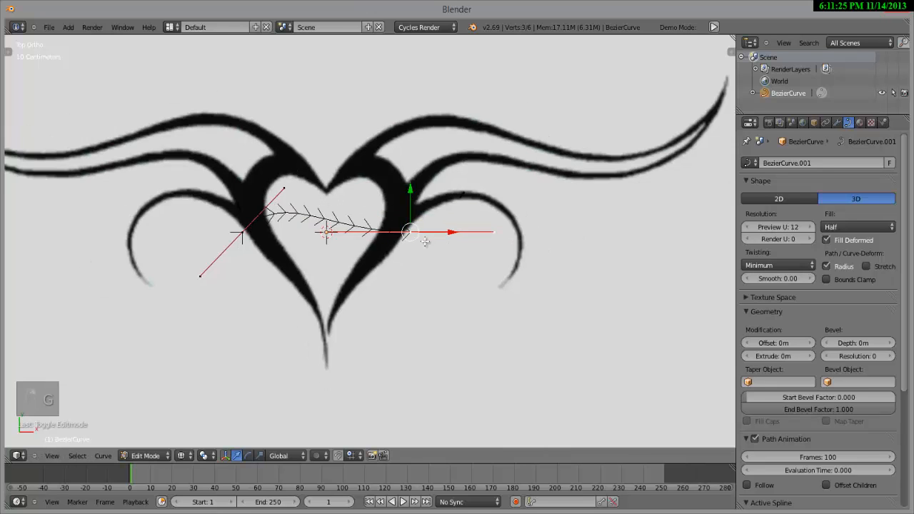
{"action": "scroll", "coordinate": [427, 261], "scroll_direction": "up", "scroll_amount": 2}
{"action": "scroll", "coordinate": [457, 310], "scroll_direction": "up", "scroll_amount": 2, "text": "shift"}
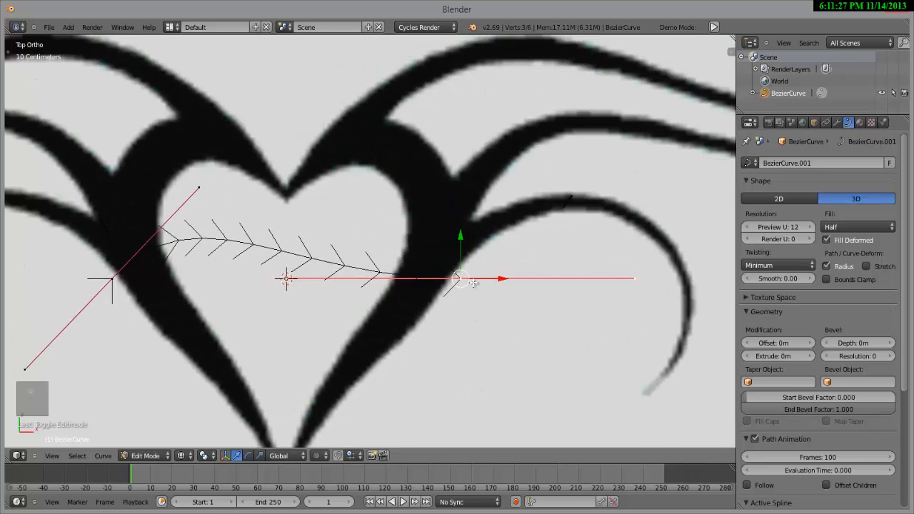
{"action": "scroll", "coordinate": [430, 255], "scroll_direction": "up", "scroll_amount": 1}
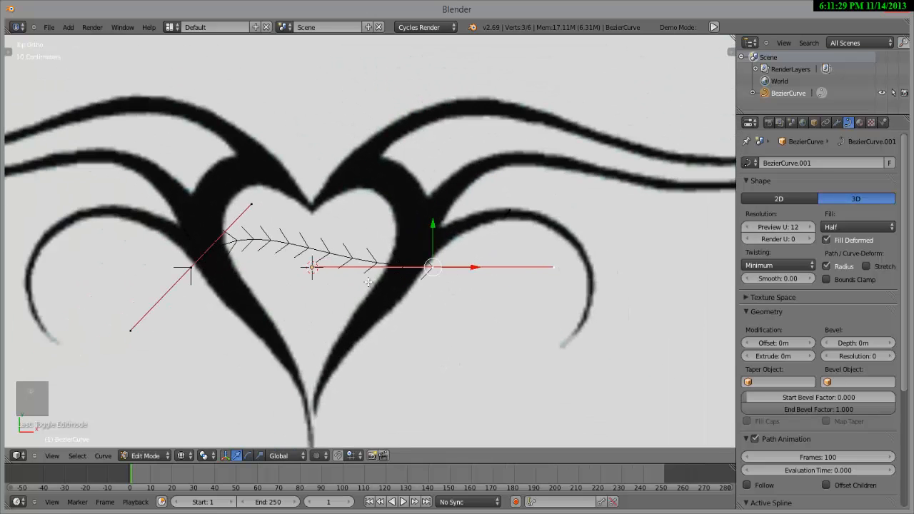
{"action": "right_click", "coordinate": [186, 277]}
{"action": "scroll", "coordinate": [241, 240], "scroll_direction": "down", "scroll_amount": 2}
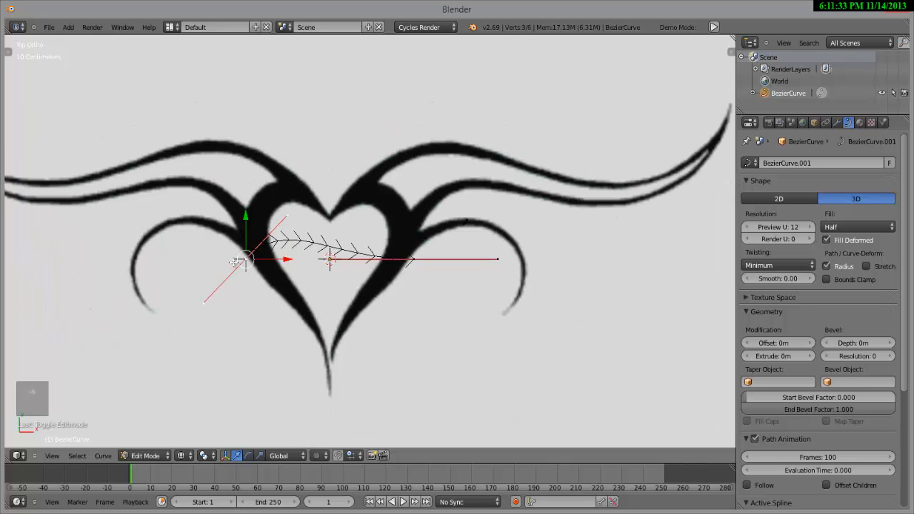
{"action": "key", "text": "g"}
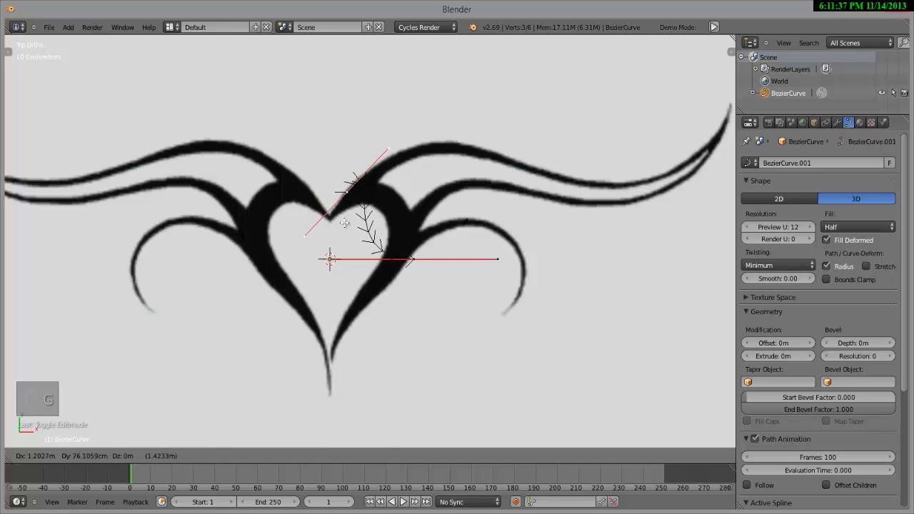
{"action": "left_click", "coordinate": [348, 224]}
{"action": "key", "text": "g"}
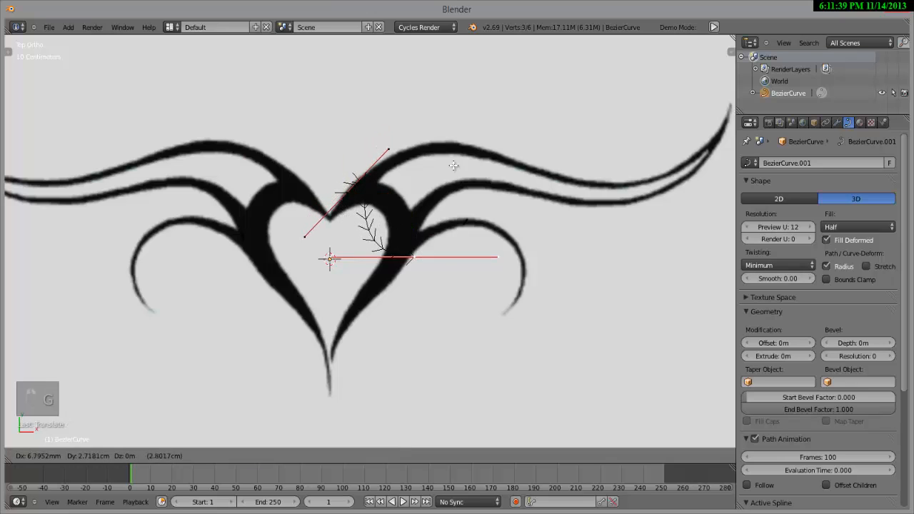
{"action": "left_click", "coordinate": [460, 146]}
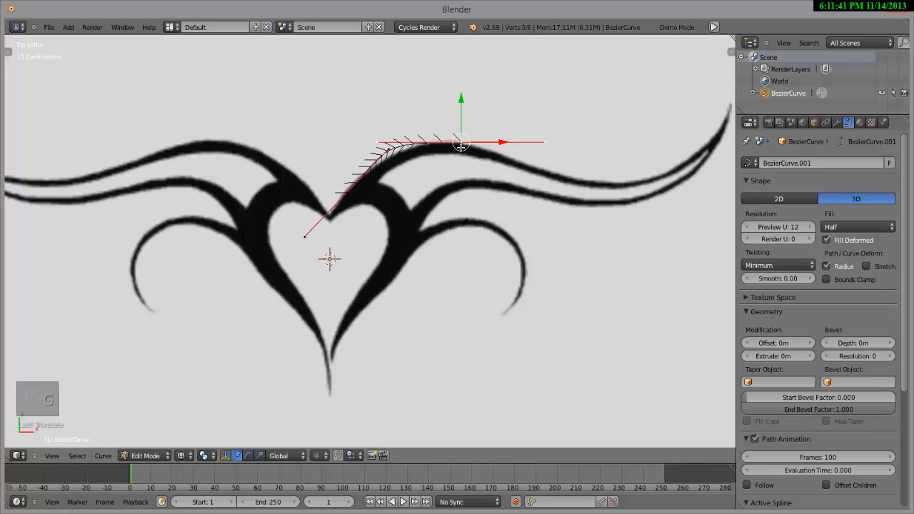
- Move the inner handle of the control point on the wing's crest inward and down toward the wing's upper edge
{"action": "scroll", "coordinate": [454, 208], "scroll_direction": "up", "scroll_amount": 4}
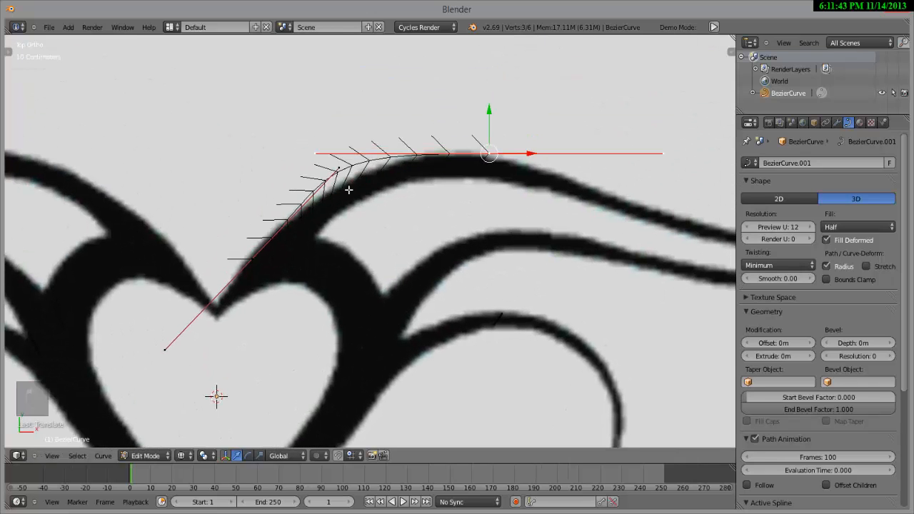
{"action": "right_click", "coordinate": [317, 154]}
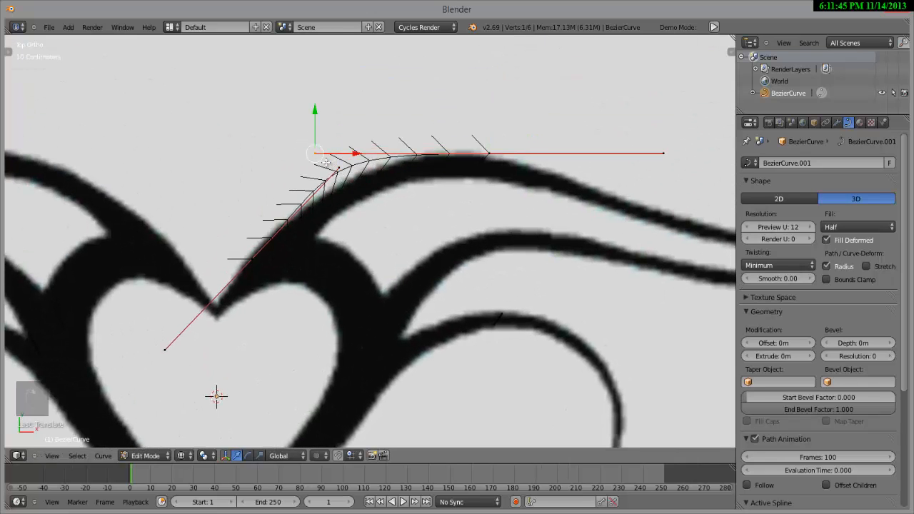
{"action": "key", "text": "g"}
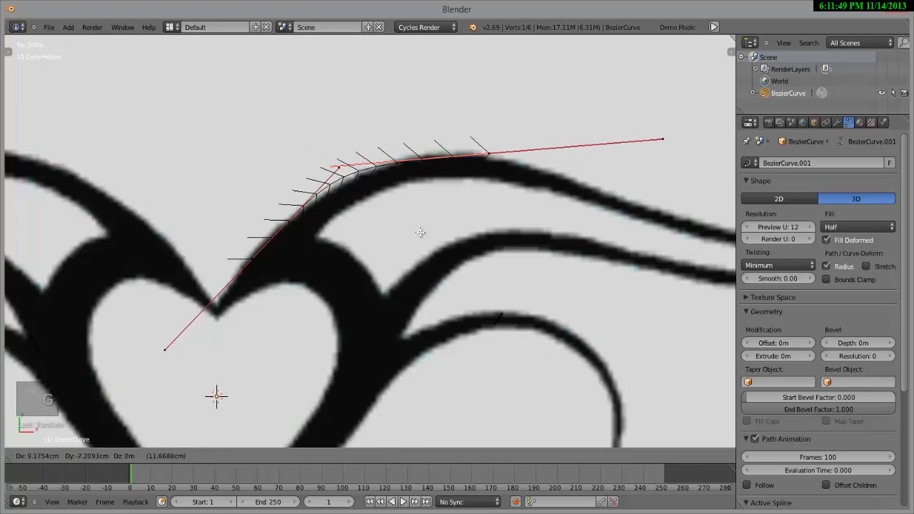
{"action": "left_click", "coordinate": [420, 232]}
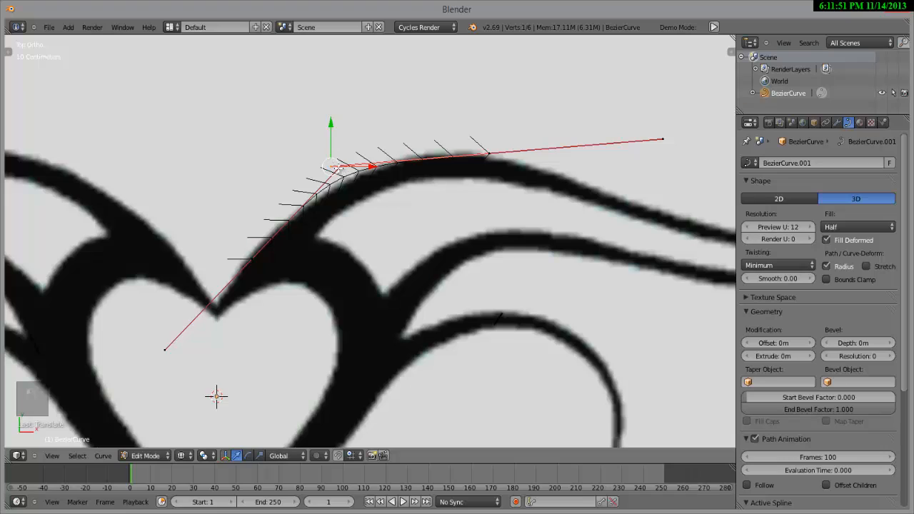
- Move the upper handle of the control point near the heart's notch down onto the wing's upper edge
{"action": "right_click", "coordinate": [374, 168], "text": "shift"}
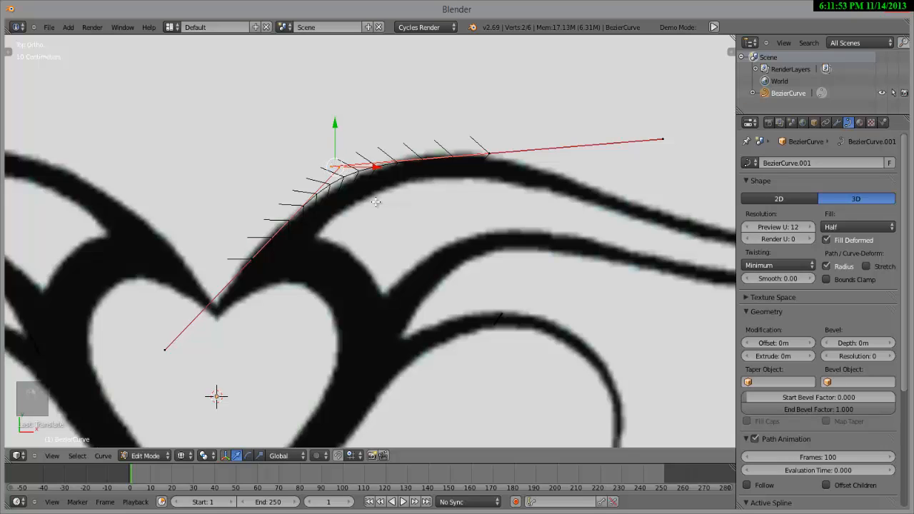
{"action": "key", "text": "alt+m"}
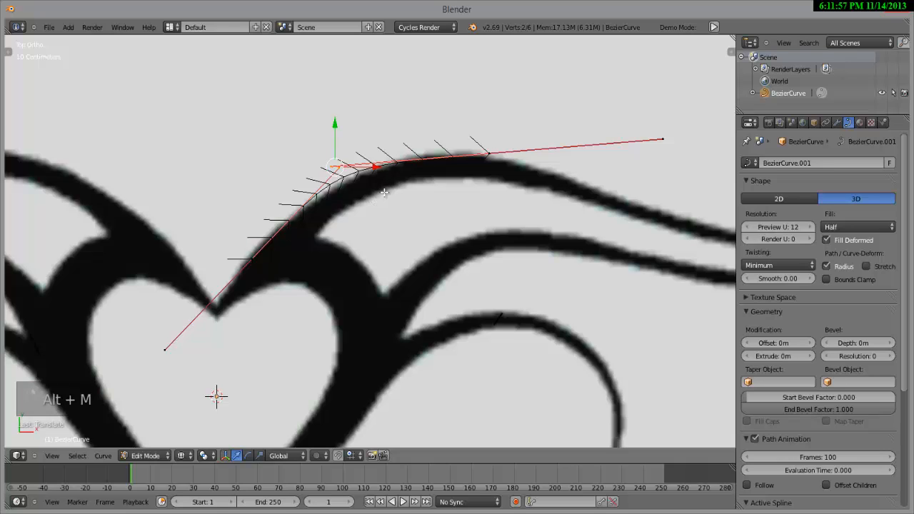
{"action": "right_click", "coordinate": [337, 164]}
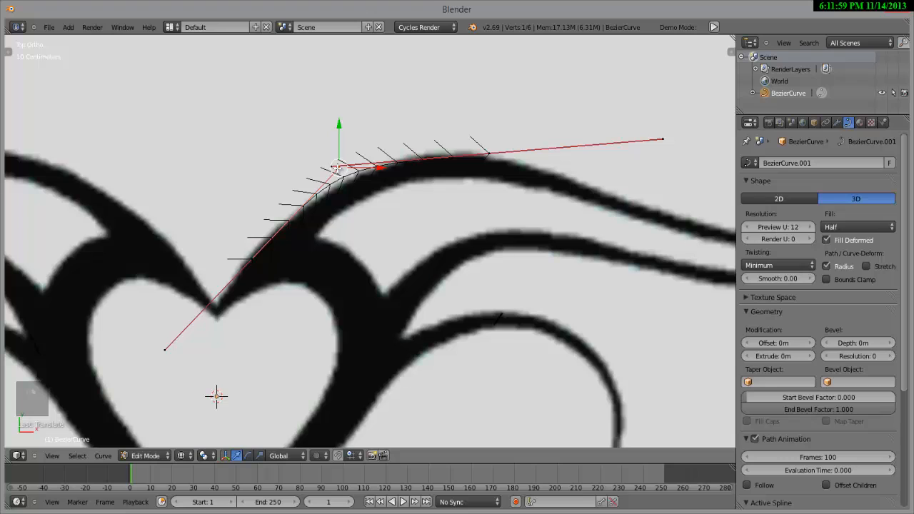
{"action": "key", "text": "g"}
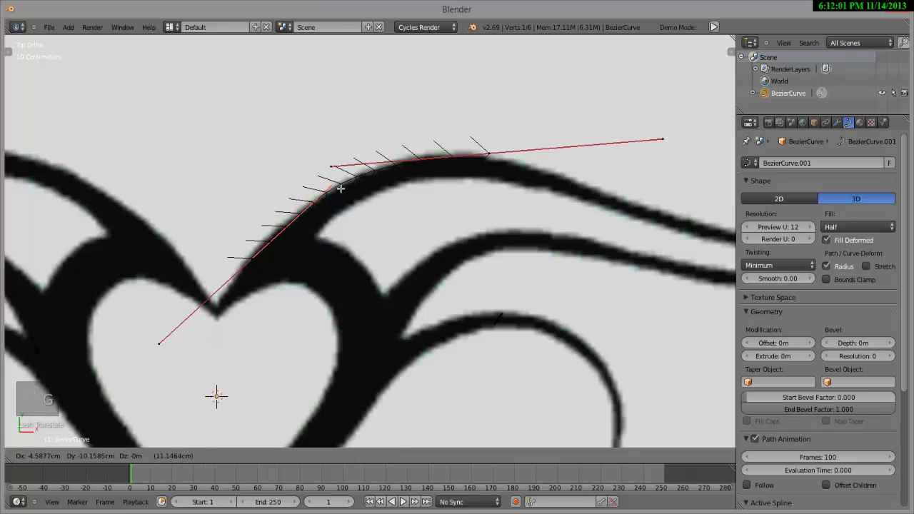
{"action": "left_click", "coordinate": [337, 187]}
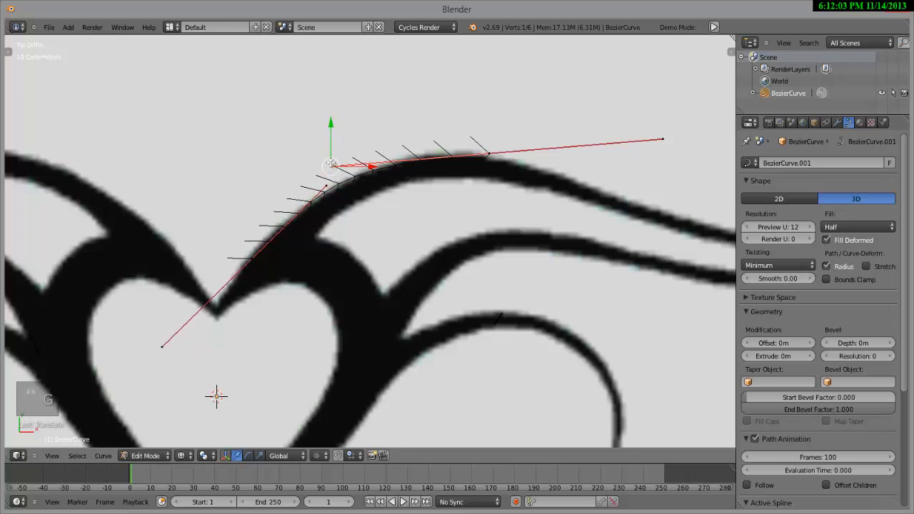
- Fine-tune the crest point's inner handle so the curve segment follows the upper edge of the right wing
{"action": "key", "text": "g"}
{"action": "left_click", "coordinate": [334, 166]}
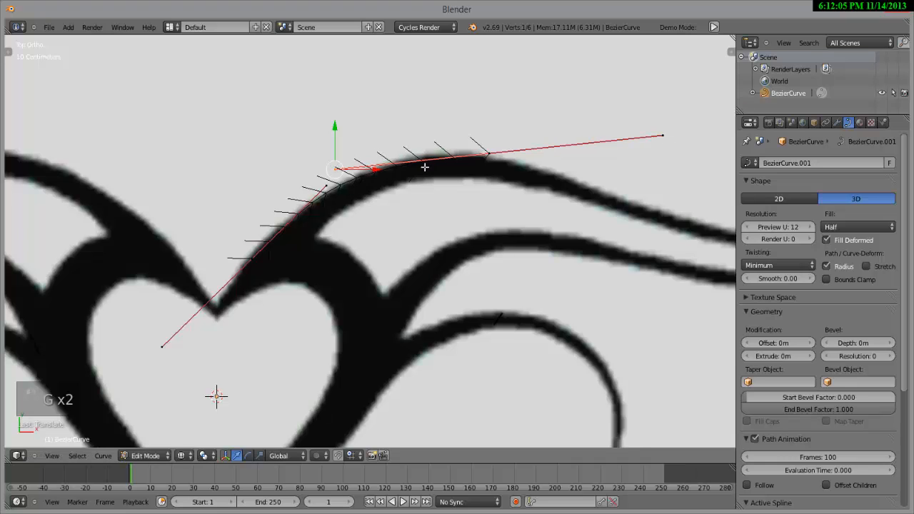
{"action": "key", "text": "g"}
{"action": "left_click", "coordinate": [422, 157]}
{"action": "key", "text": "g"}
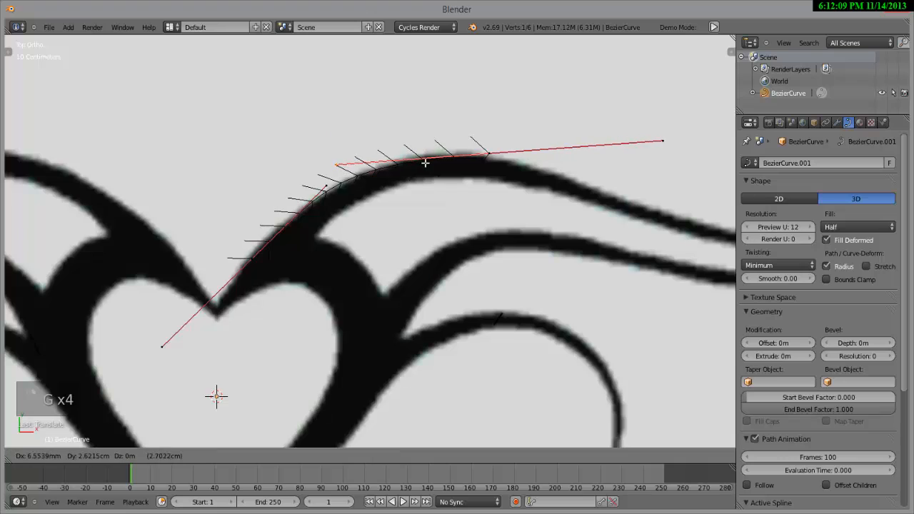
{"action": "left_click", "coordinate": [424, 165]}
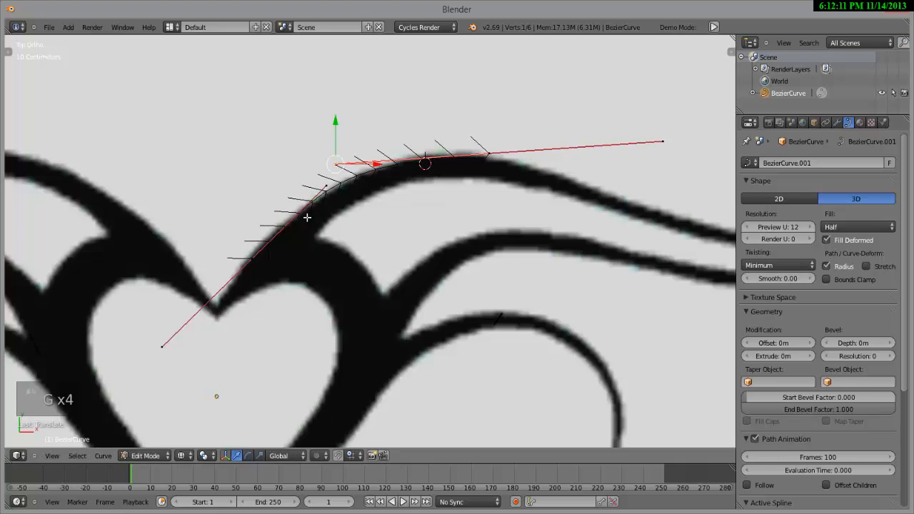
- Nudge the control point near the heart's notch so it sits on the right wing's upper edge
{"action": "right_click", "coordinate": [250, 260]}
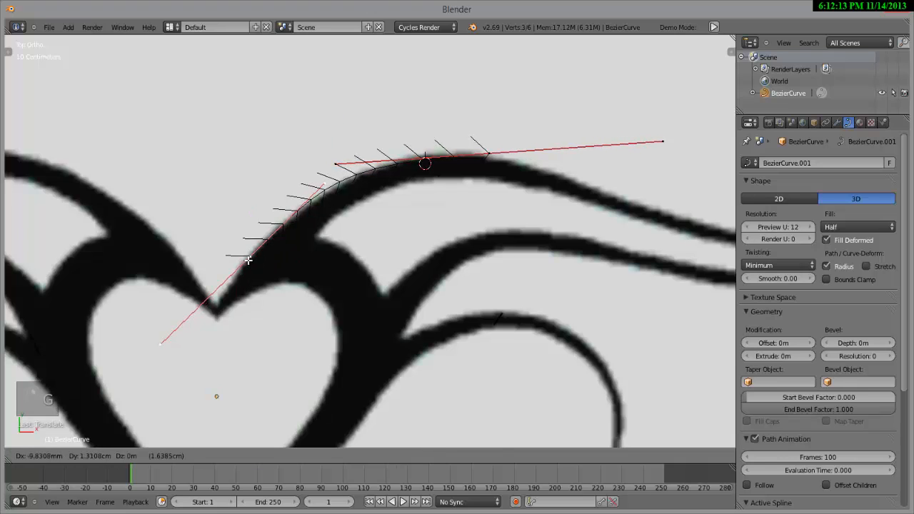
{"action": "key", "text": "g"}
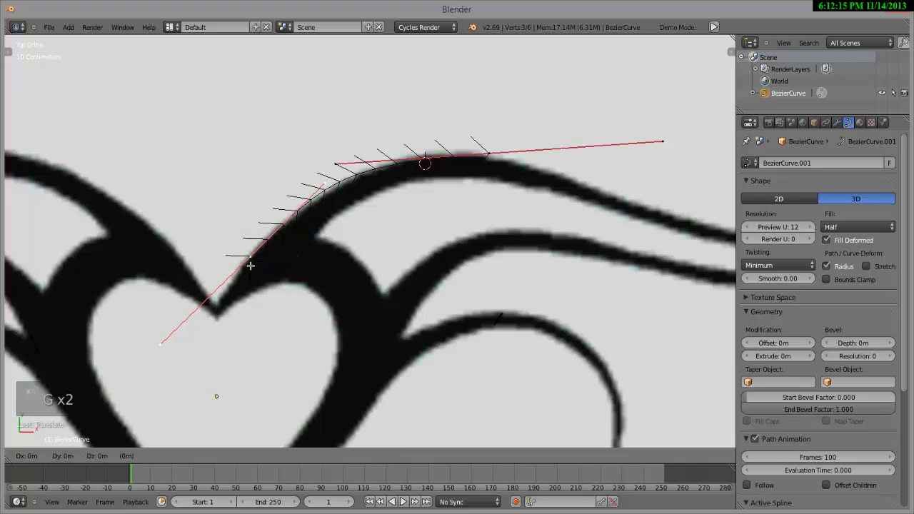
{"action": "left_click", "coordinate": [250, 266]}
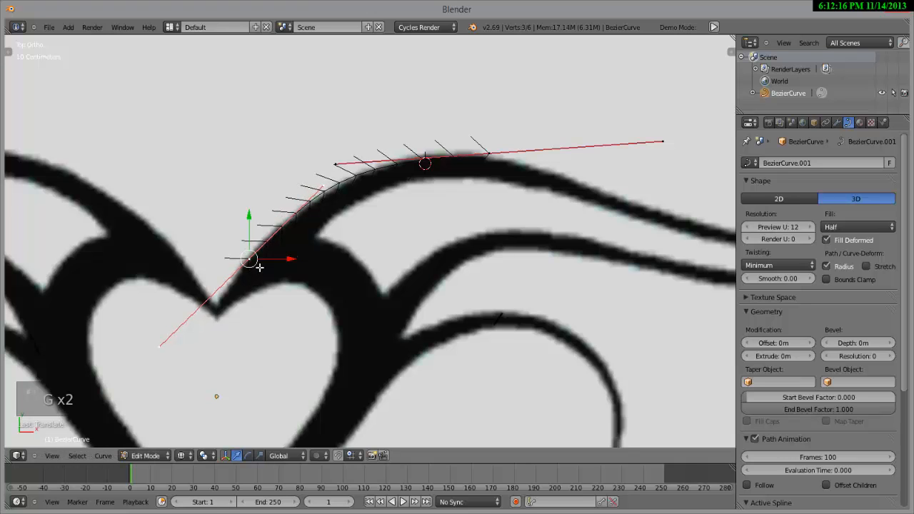
- Shorten the notch point's lower handle toward the heart's notch and bring its upper handle down onto the wing's upper edge
{"action": "right_click", "coordinate": [155, 352]}
{"action": "key", "text": "g"}
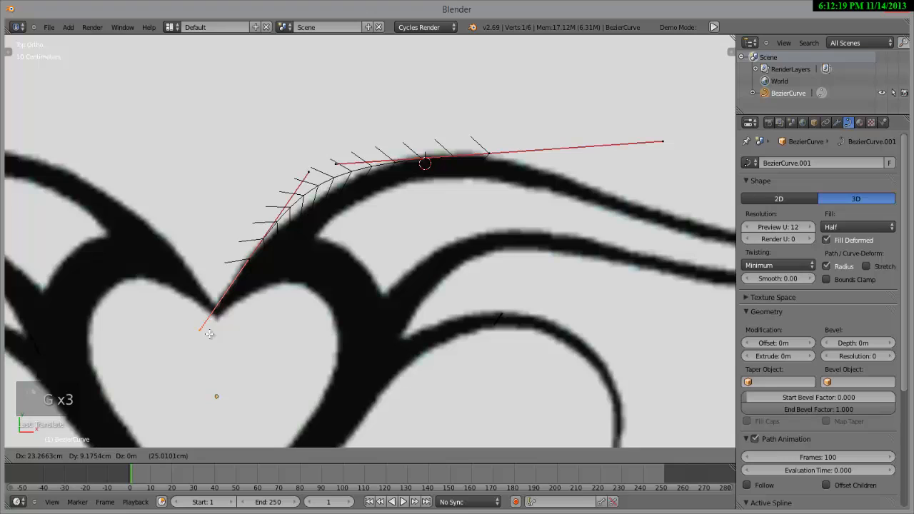
{"action": "left_click", "coordinate": [208, 333]}
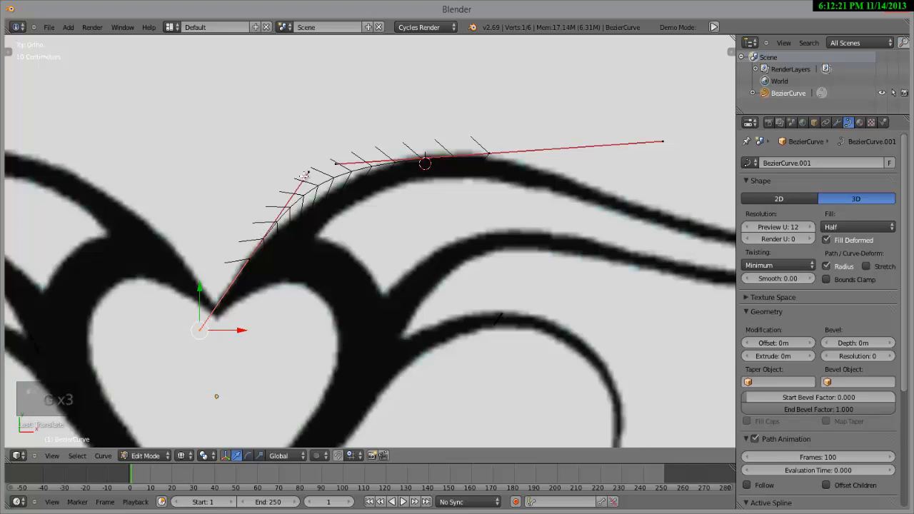
{"action": "right_click", "coordinate": [307, 174]}
{"action": "key", "text": "g"}
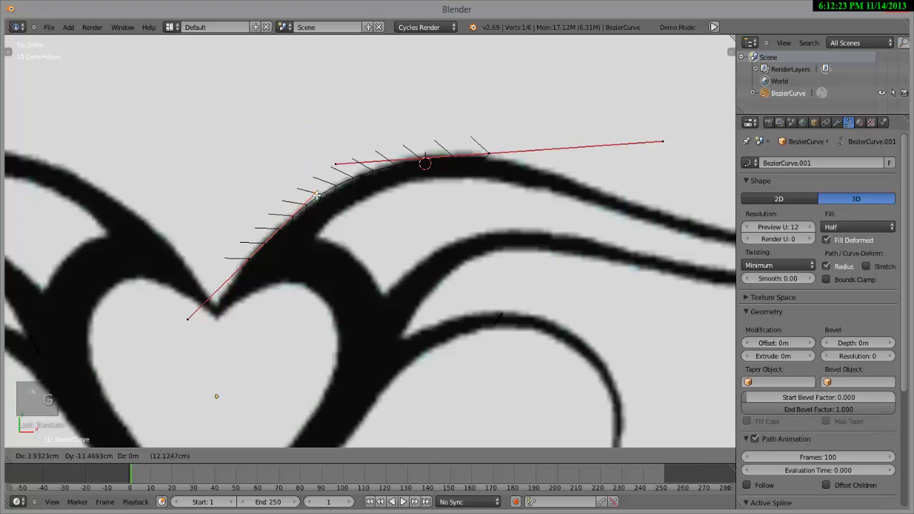
{"action": "left_click", "coordinate": [314, 192]}
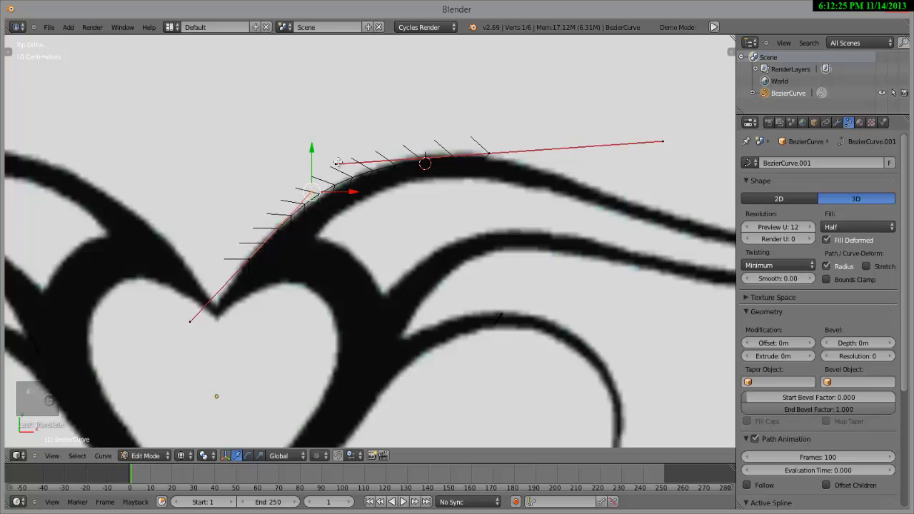
- Lower the inner handle of the wing-crest control point slightly to hug the wing's upper edge
{"action": "right_click", "coordinate": [335, 164]}
{"action": "key", "text": "g"}
{"action": "left_click", "coordinate": [338, 169]}
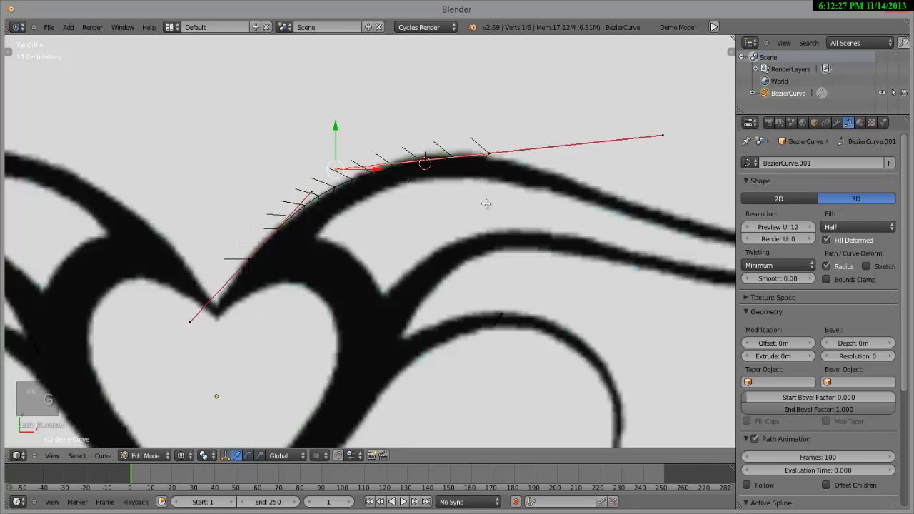
{"action": "middle_click_drag", "start_coordinate": [468, 225], "coordinate": [325, 260], "text": "shift"}
{"action": "right_click", "coordinate": [513, 171]}
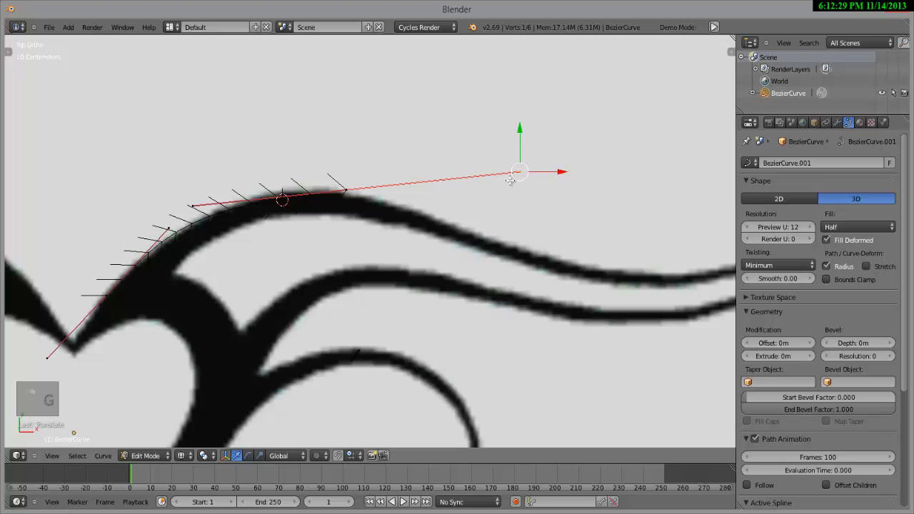
{"action": "key", "text": "g"}
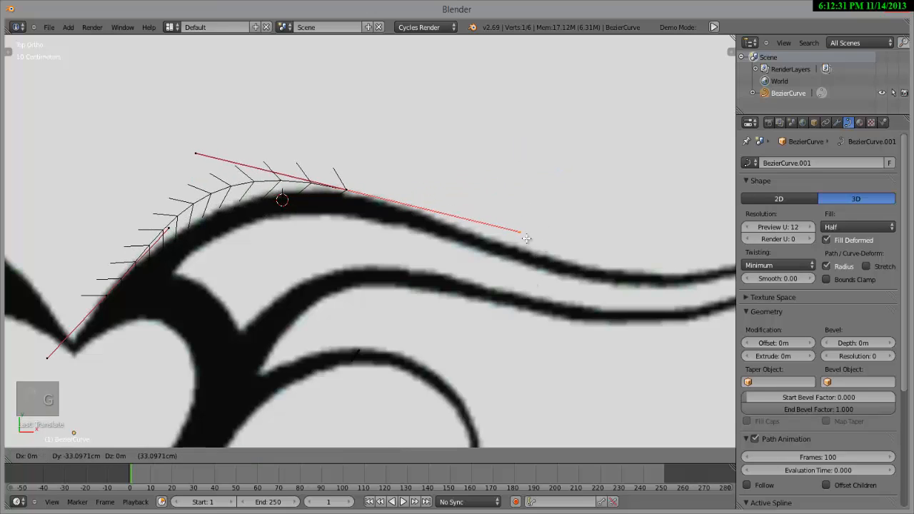
{"action": "right_click", "coordinate": [509, 235]}
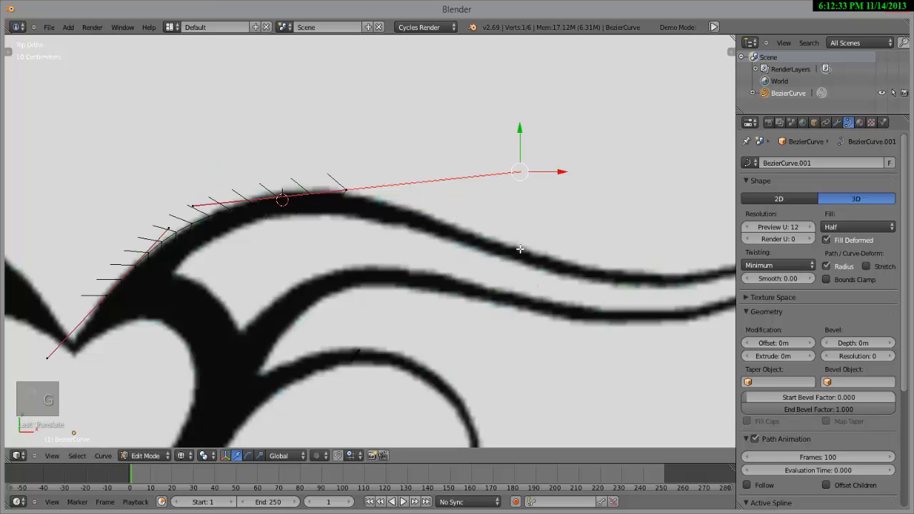
- Extrude a new control point from the crest onto the wing's descending upper edge and rotate it about 18.5° to match the slope
{"action": "key", "text": "e"}
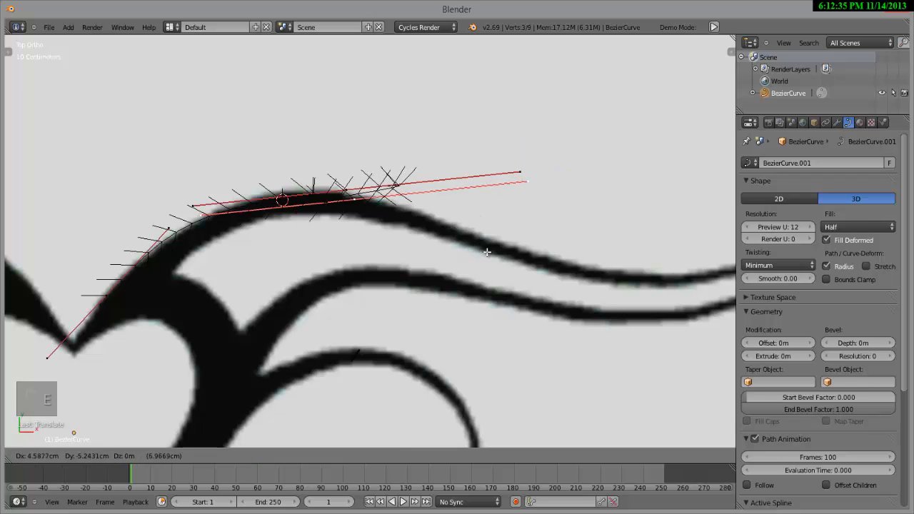
{"action": "left_click", "coordinate": [592, 273]}
{"action": "scroll", "coordinate": [591, 274], "scroll_direction": "down", "scroll_amount": 4}
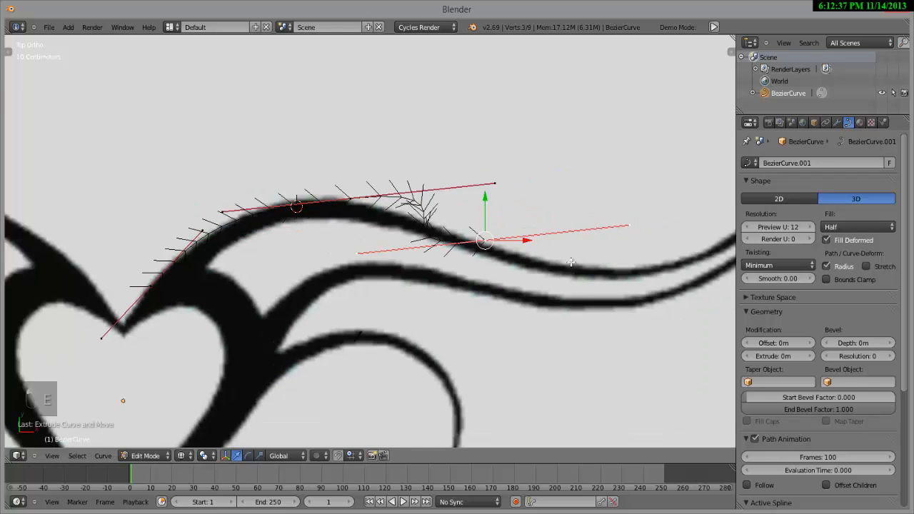
{"action": "key", "text": "r"}
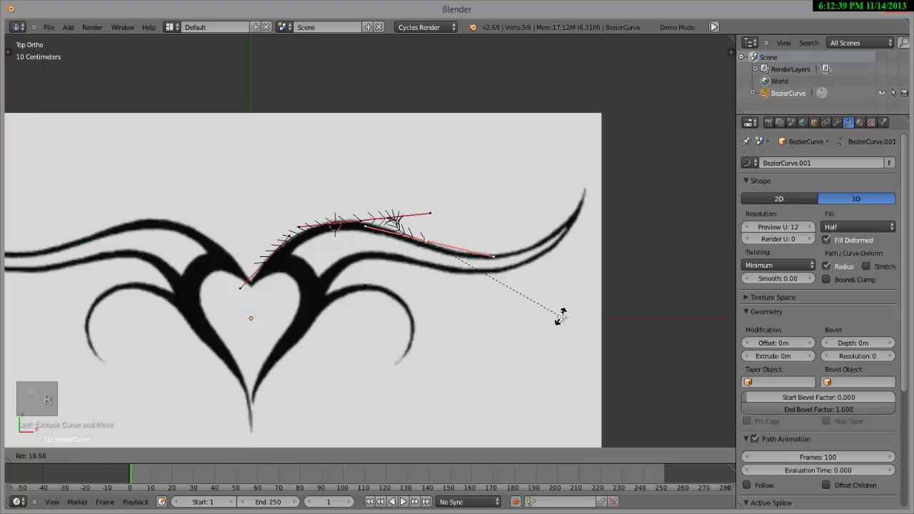
{"action": "left_click", "coordinate": [561, 316]}
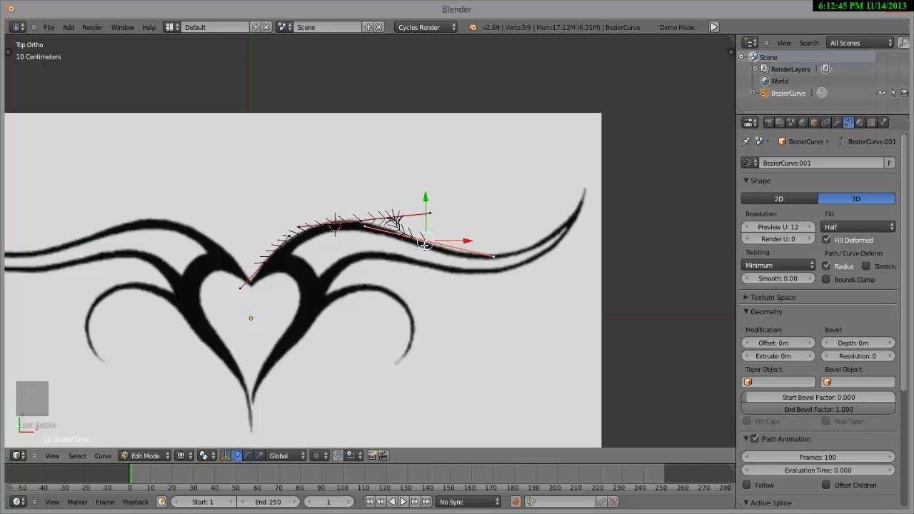
- Move the extruded control point about 36 cm farther outward along the right wing's upper edge
{"action": "key", "text": "g"}
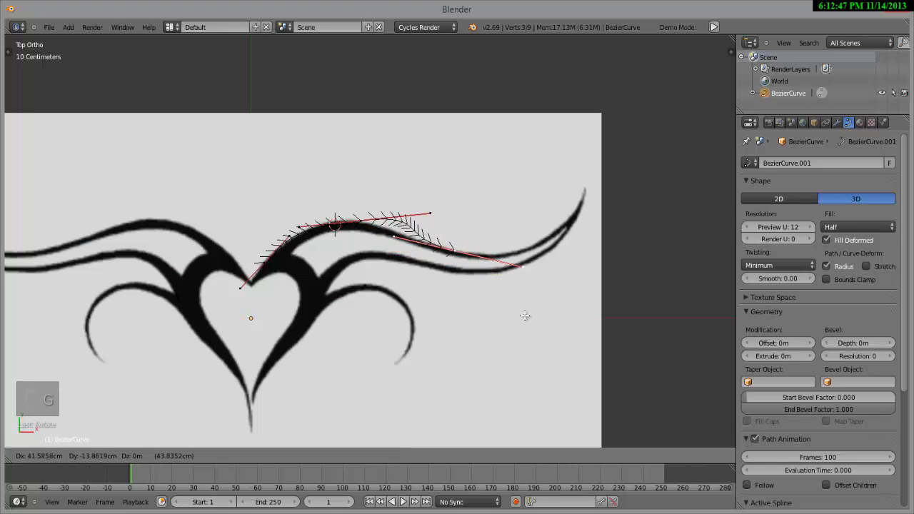
{"action": "left_click", "coordinate": [379, 229]}
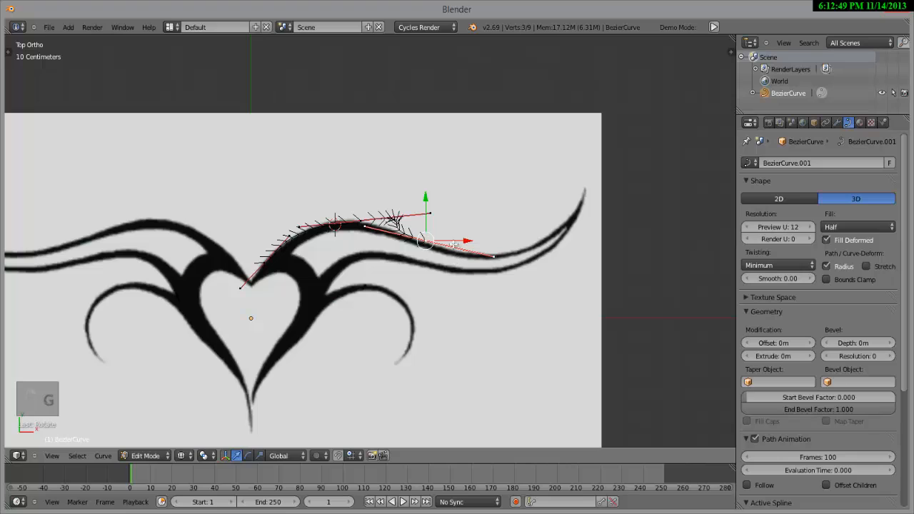
{"action": "right_click", "coordinate": [365, 227]}
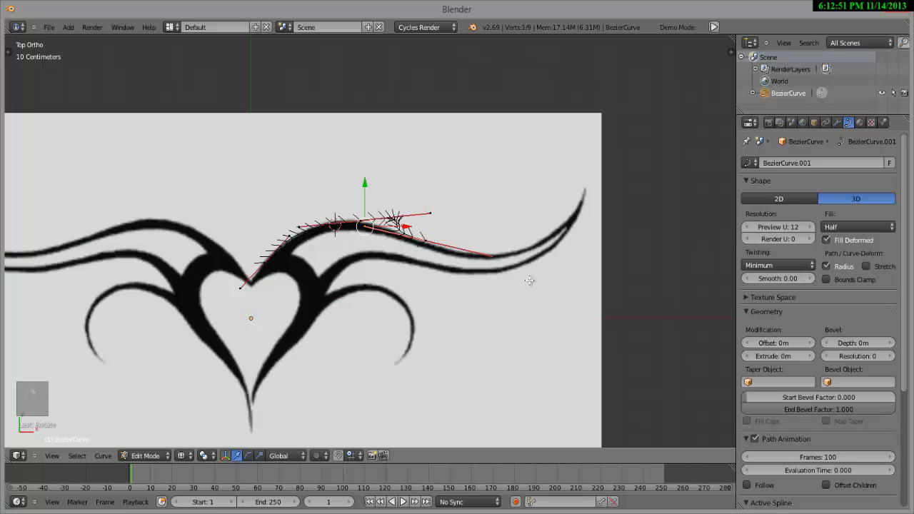
{"action": "right_click", "coordinate": [493, 255]}
{"action": "right_click", "coordinate": [425, 238]}
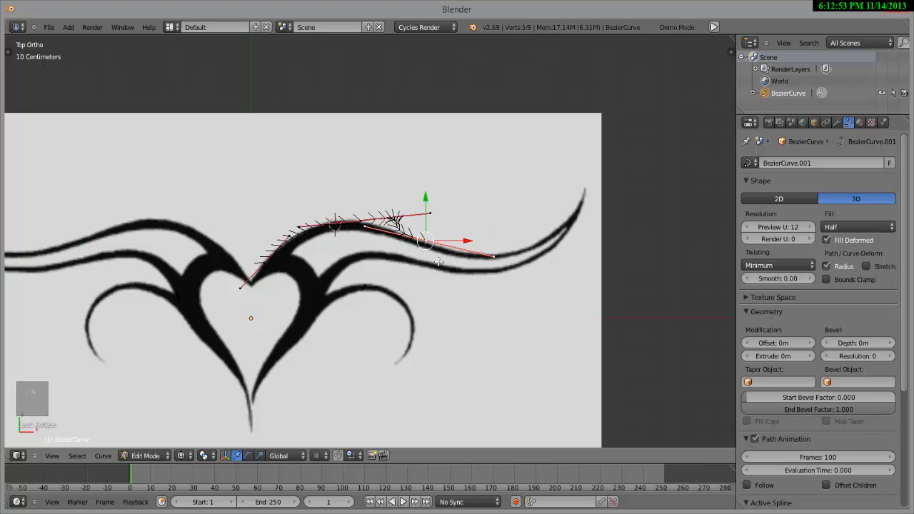
{"action": "key", "text": "g"}
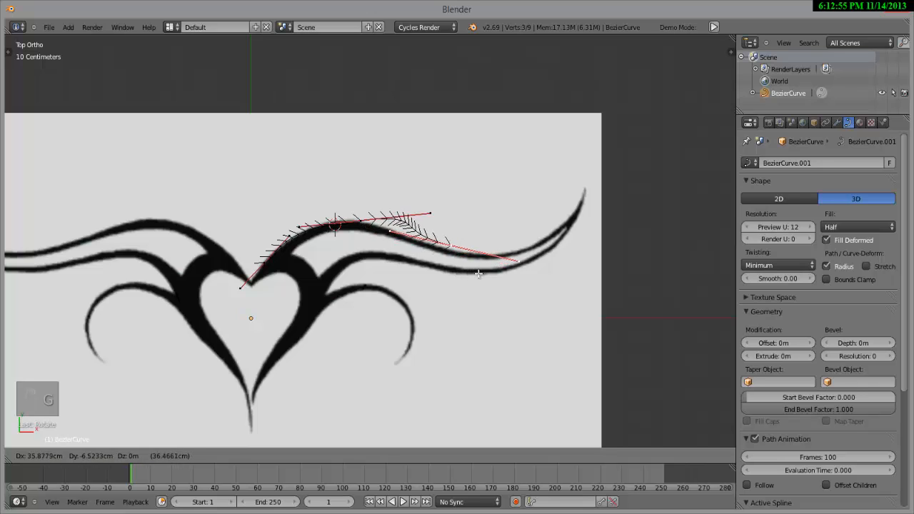
{"action": "left_click", "coordinate": [479, 274]}
- Lower the crest point's outer handle toward the wing's descending edge and shift the crest point slightly toward the heart
{"action": "scroll", "coordinate": [479, 275], "scroll_direction": "up", "scroll_amount": 4}
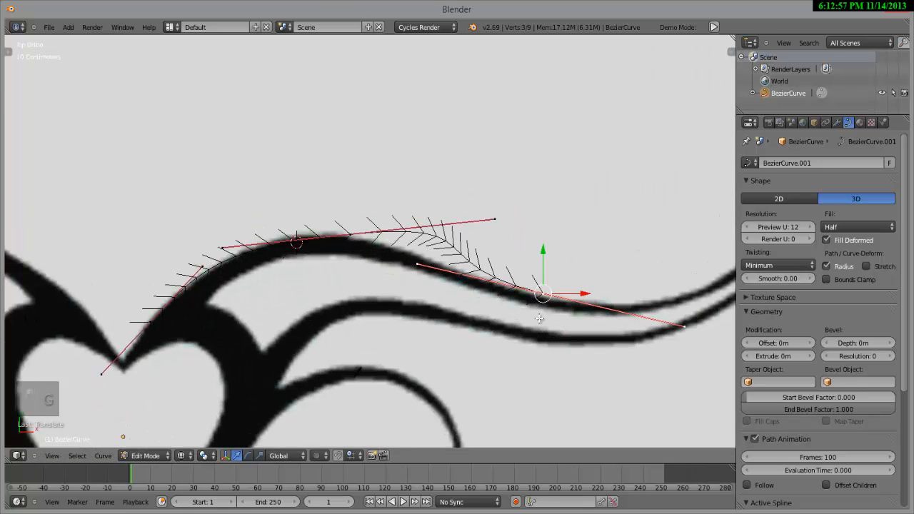
{"action": "middle_click_drag", "start_coordinate": [394, 249], "coordinate": [294, 201], "text": "shift"}
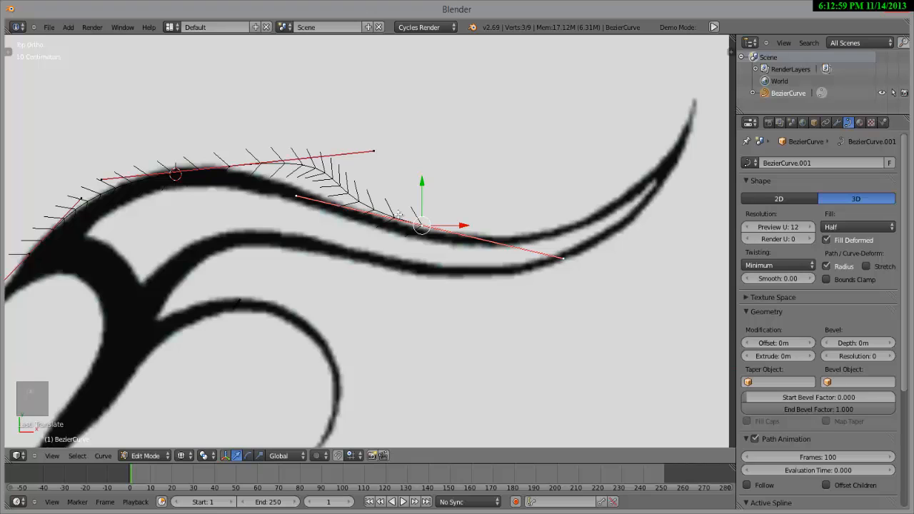
{"action": "right_click", "coordinate": [376, 151]}
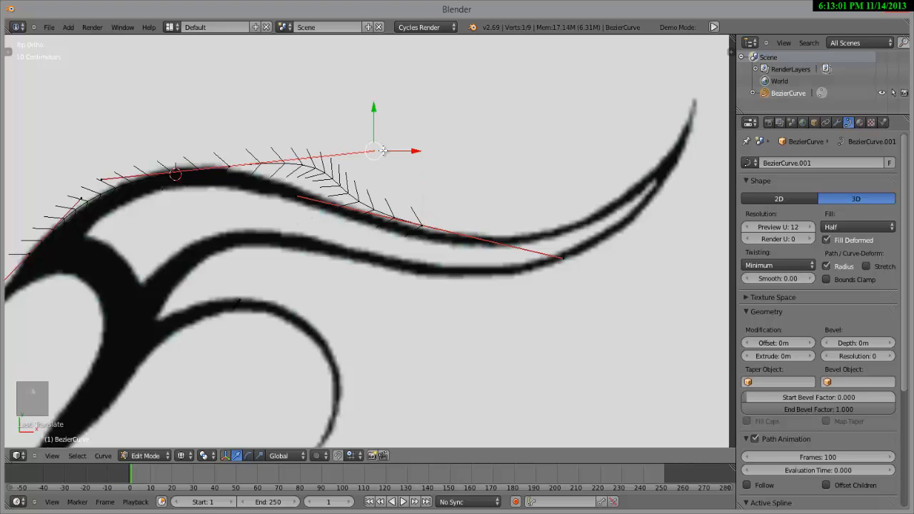
{"action": "key", "text": "g"}
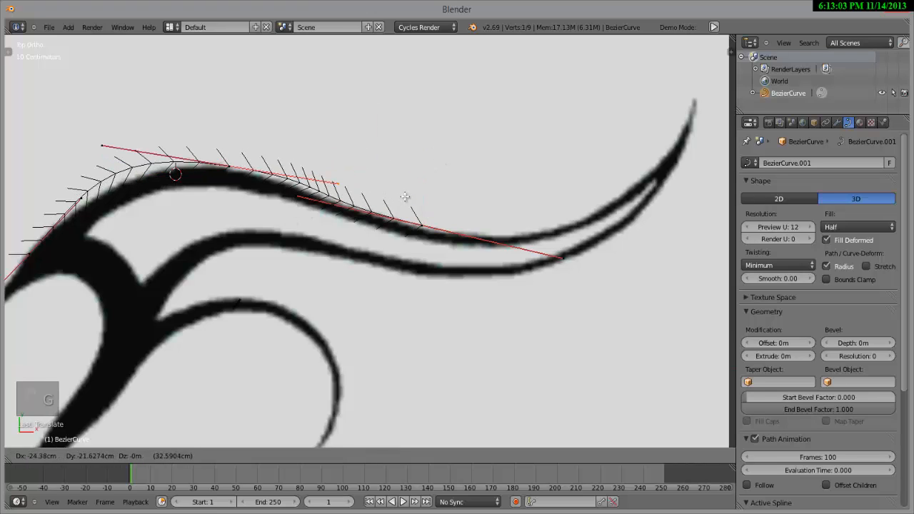
{"action": "left_click", "coordinate": [391, 195]}
{"action": "right_click", "coordinate": [219, 163]}
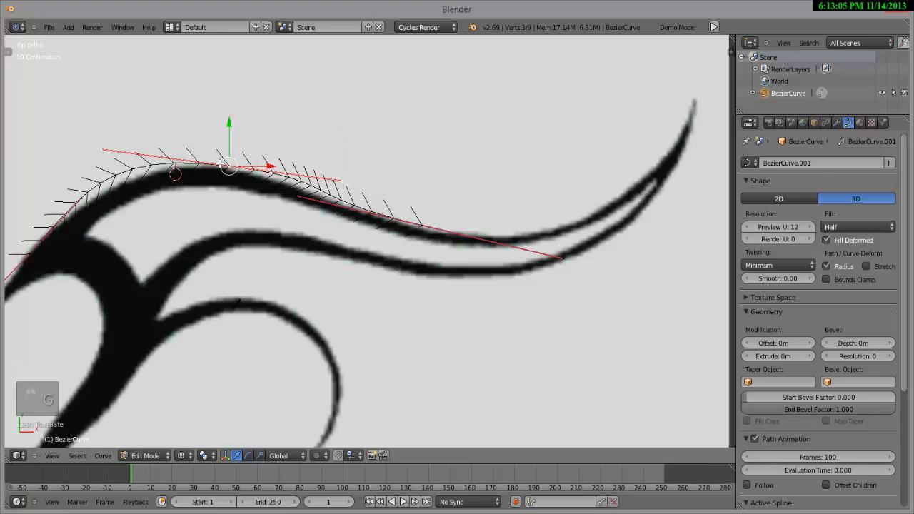
{"action": "key", "text": "g"}
{"action": "left_click", "coordinate": [217, 165]}
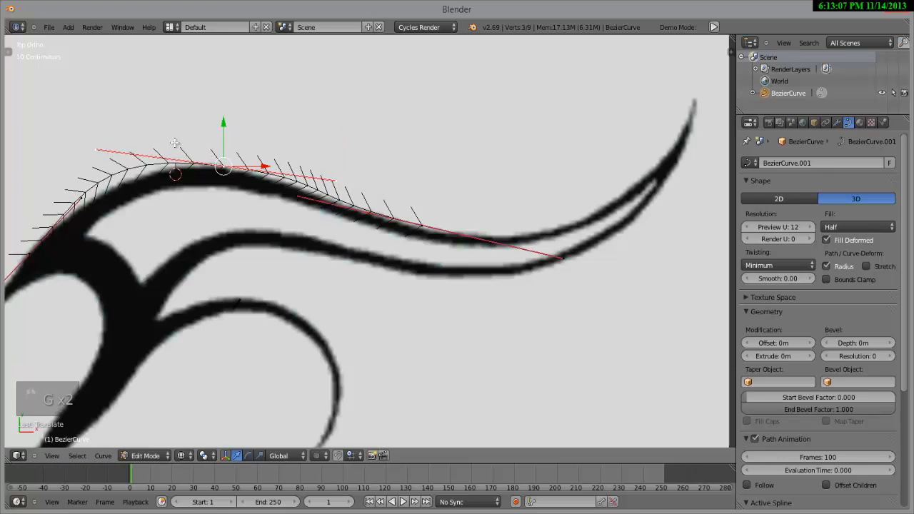
- Try lowering the crest point's inner handle so the curve follows the rising part of the wing's upper edge
{"action": "right_click", "coordinate": [88, 148]}
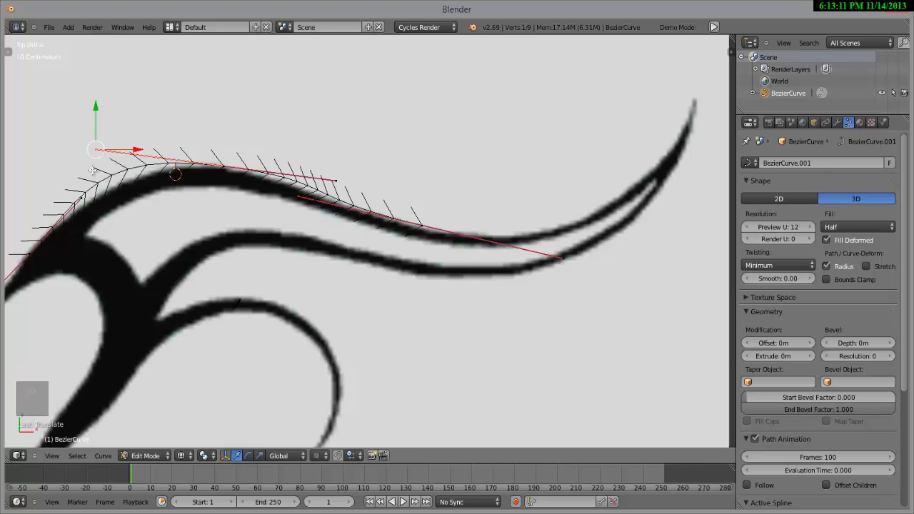
{"action": "key", "text": "g"}
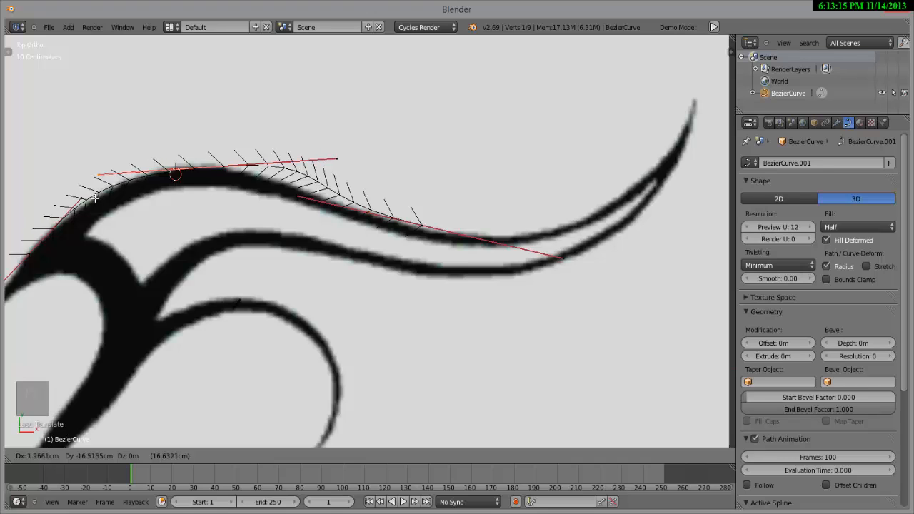
{"action": "left_click", "coordinate": [95, 197]}
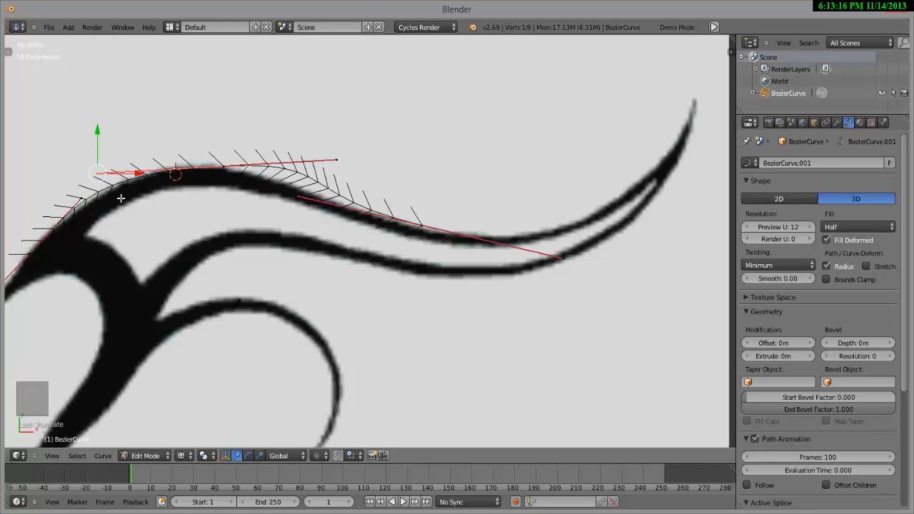
- Move the crest point's outer handle down and slightly inward onto the wing's descending upper edge
{"action": "right_click", "coordinate": [337, 160]}
{"action": "key", "text": "g"}
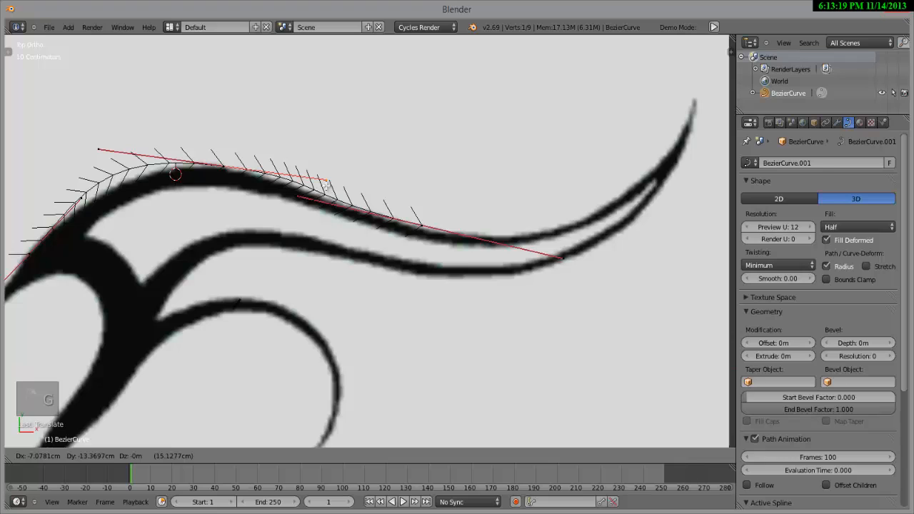
{"action": "left_click", "coordinate": [325, 185]}
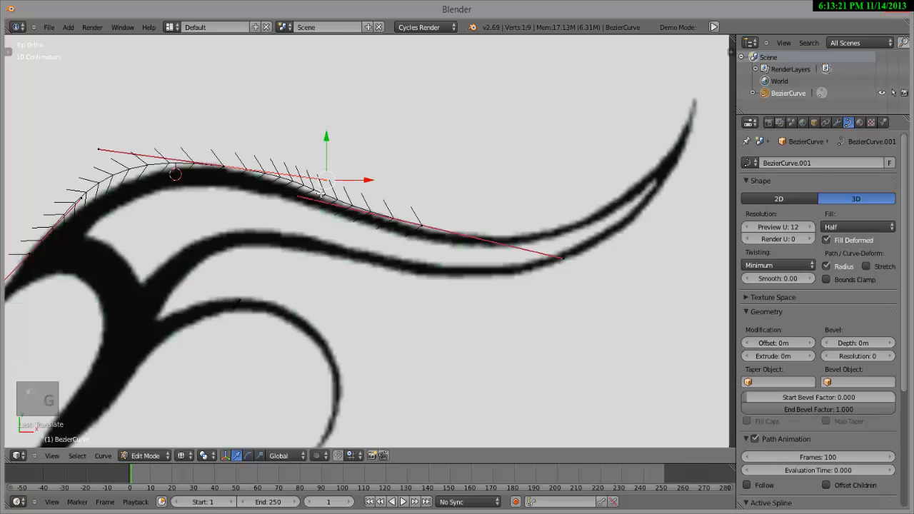
{"action": "key", "text": "g"}
{"action": "left_click", "coordinate": [321, 193]}
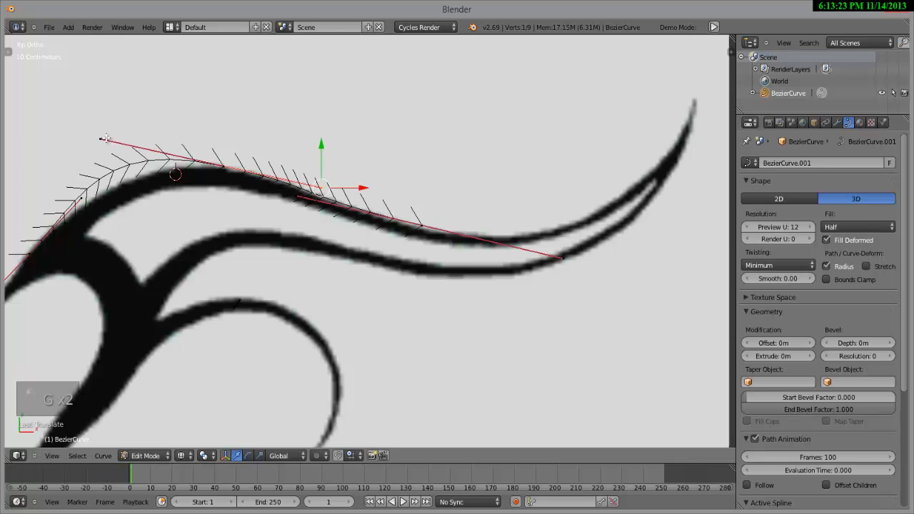
- Move the crest control point slightly down onto the right wing's upper edge, keeping its handles with it
{"action": "right_click", "coordinate": [208, 163]}
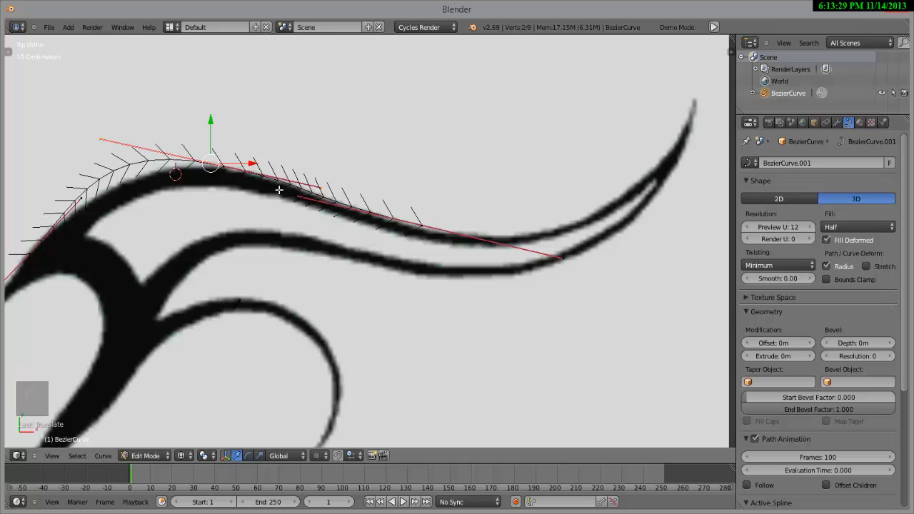
{"action": "scroll", "coordinate": [280, 192], "scroll_direction": "up", "scroll_amount": 3}
{"action": "scroll", "coordinate": [346, 271], "scroll_direction": "down", "scroll_amount": 2}
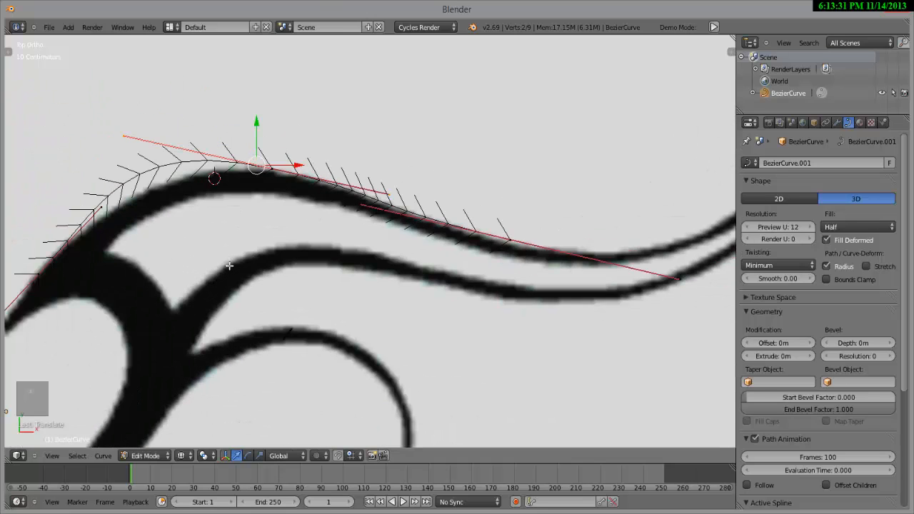
{"action": "scroll", "coordinate": [294, 238], "scroll_direction": "down", "scroll_amount": 3}
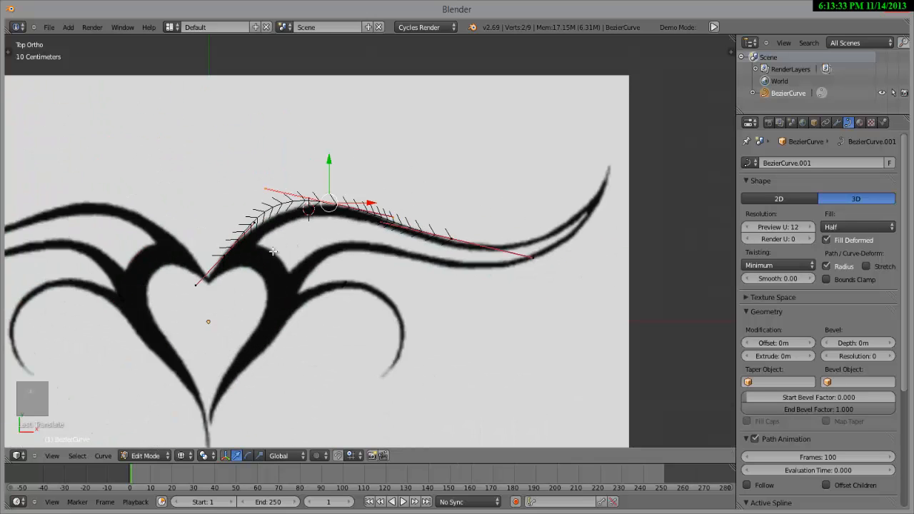
{"action": "scroll", "coordinate": [333, 246], "scroll_direction": "up", "scroll_amount": 4}
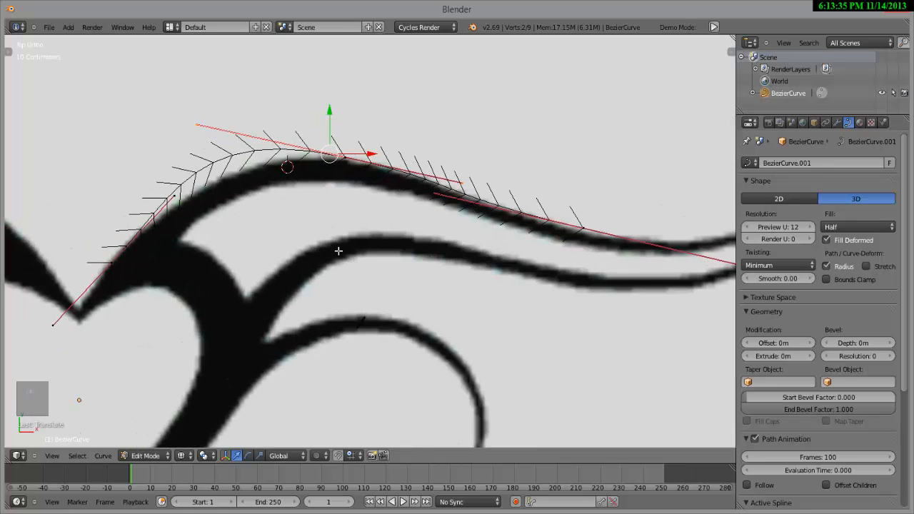
{"action": "scroll", "coordinate": [337, 246], "scroll_direction": "up", "scroll_amount": 2}
{"action": "middle_click_drag", "start_coordinate": [339, 263], "coordinate": [374, 246], "text": "shift"}
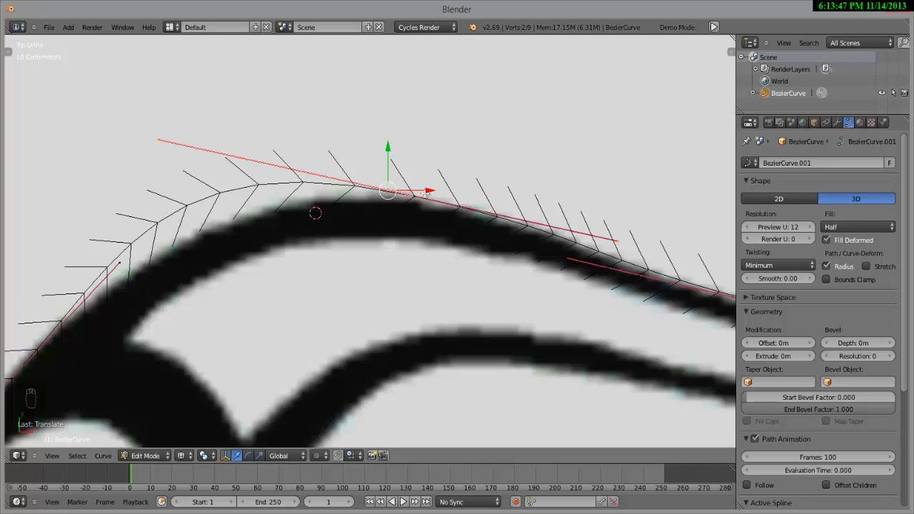
{"action": "right_click", "coordinate": [426, 190], "text": "shift"}
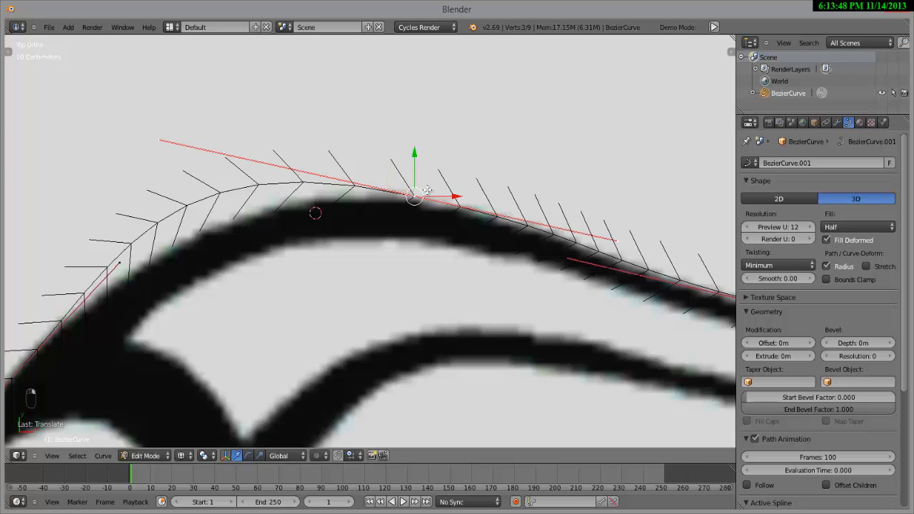
{"action": "key", "text": "g"}
{"action": "left_click", "coordinate": [399, 242]}
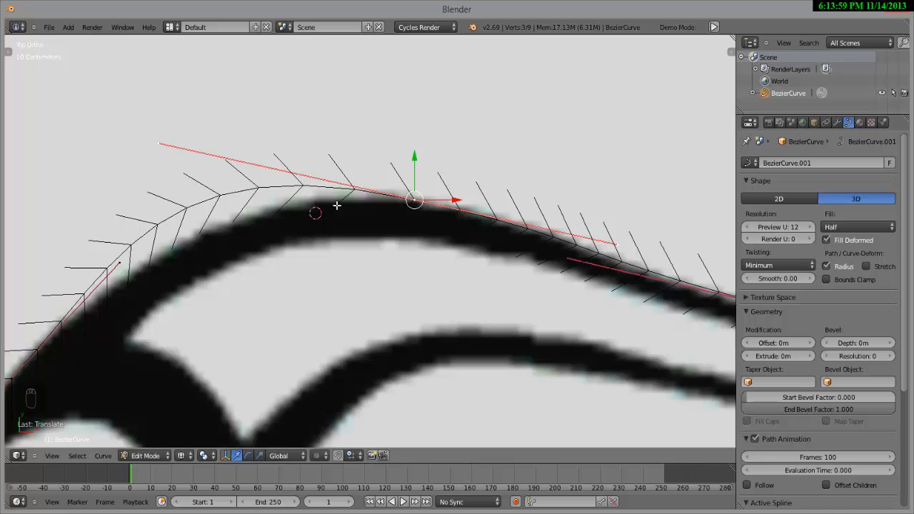
{"action": "scroll", "coordinate": [367, 258], "scroll_direction": "down", "scroll_amount": 2}
{"action": "middle_click_drag", "start_coordinate": [438, 235], "coordinate": [395, 230], "text": "shift"}
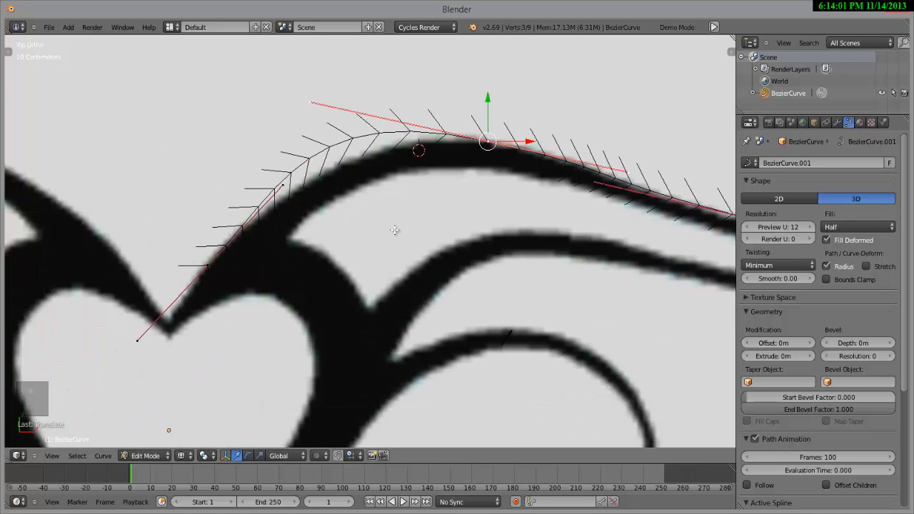
{"action": "scroll", "coordinate": [395, 230], "scroll_direction": "up", "scroll_amount": 3}
{"action": "right_click", "coordinate": [218, 148]}
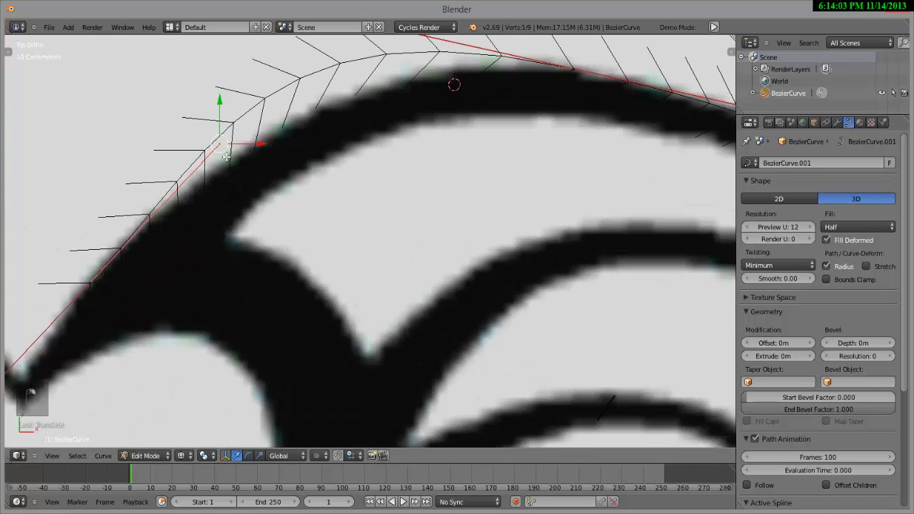
{"action": "scroll", "coordinate": [293, 183], "scroll_direction": "down", "scroll_amount": 1}
{"action": "key", "text": "g"}
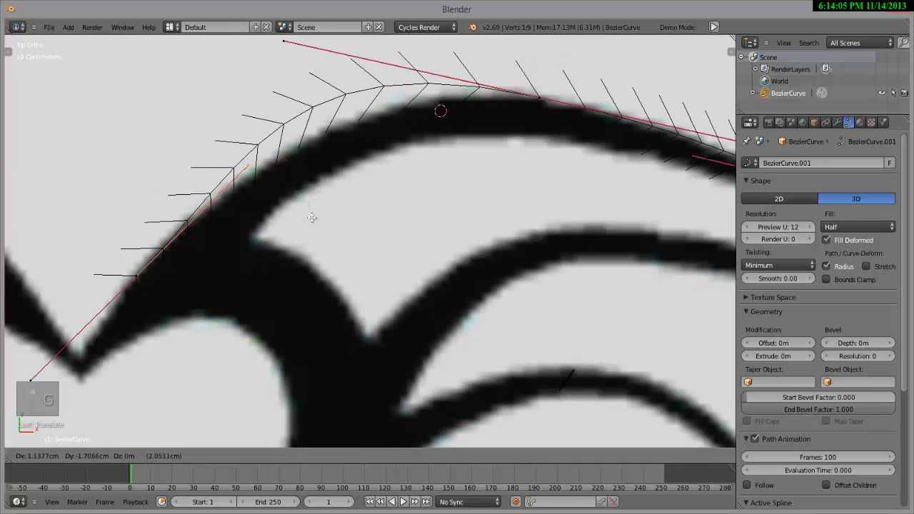
{"action": "right_click", "coordinate": [312, 221]}
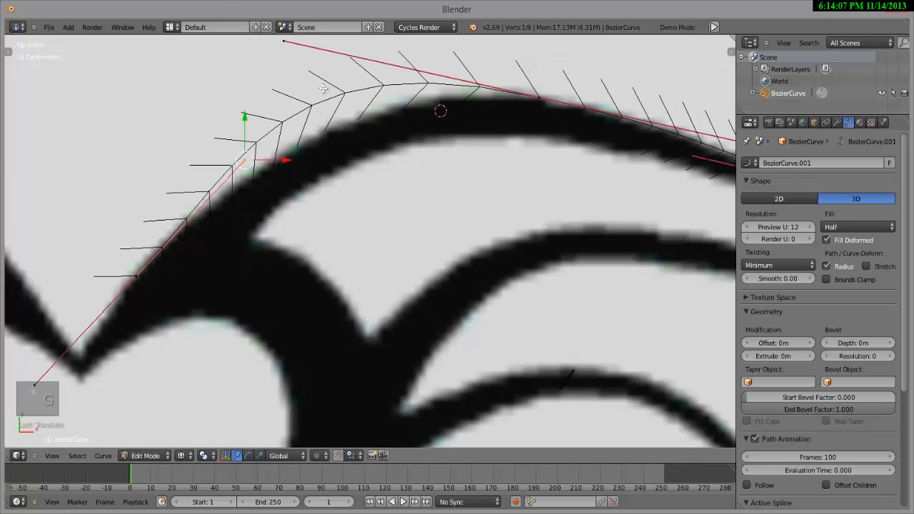
- Lower the crest point's inner handle about 15 cm and shift the start point's upper handle slightly down and outward onto the rising edge
{"action": "right_click", "coordinate": [282, 37]}
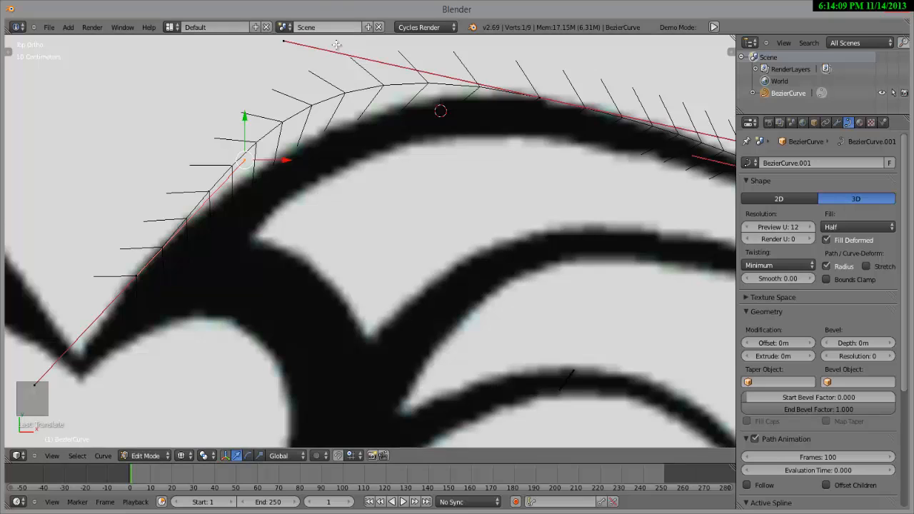
{"action": "right_click", "coordinate": [299, 48]}
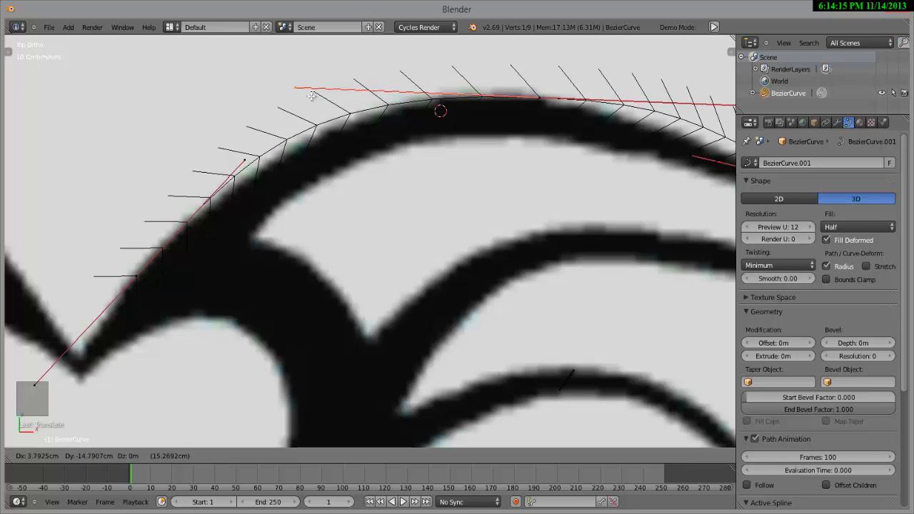
{"action": "left_click", "coordinate": [311, 95]}
{"action": "right_click", "coordinate": [239, 176]}
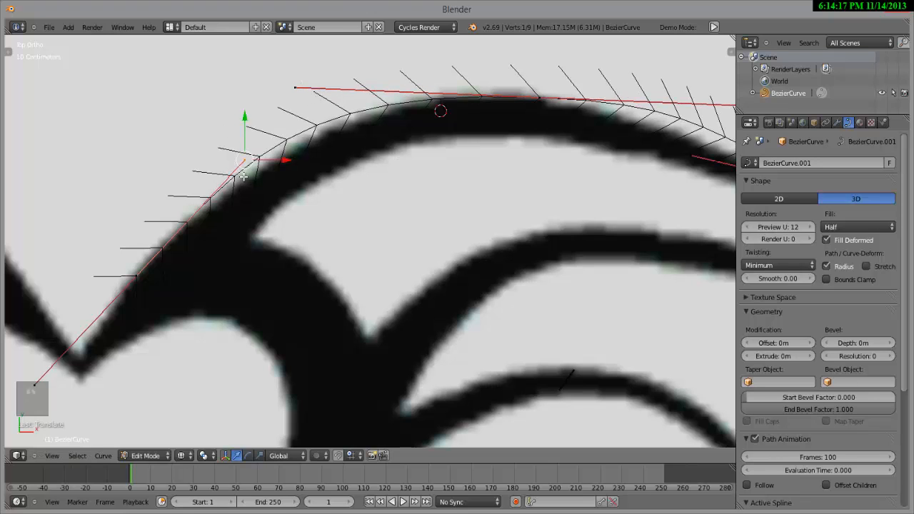
{"action": "key", "text": "g"}
{"action": "left_click", "coordinate": [246, 182]}
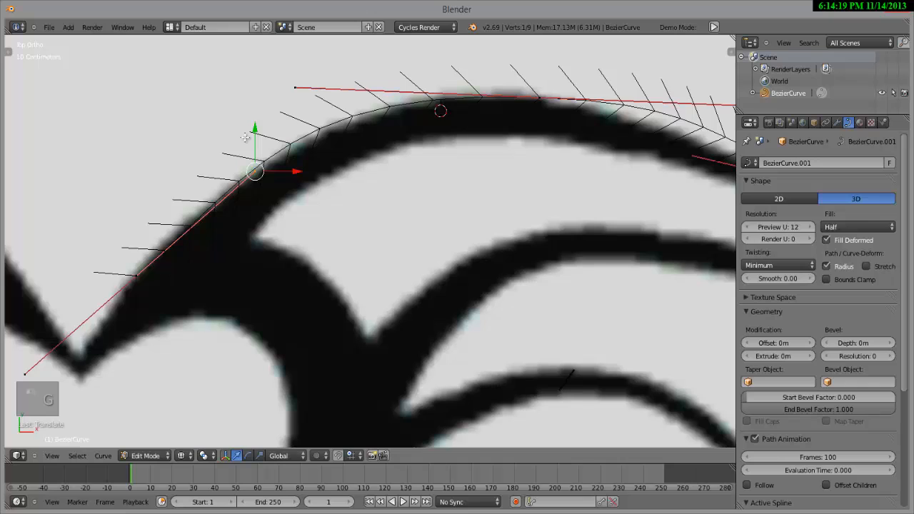
- Move the curve end point's inner handle about 13.5 cm, mostly downward, below the wing's descending upper edge
{"action": "scroll", "coordinate": [542, 182], "scroll_direction": "down", "scroll_amount": 3}
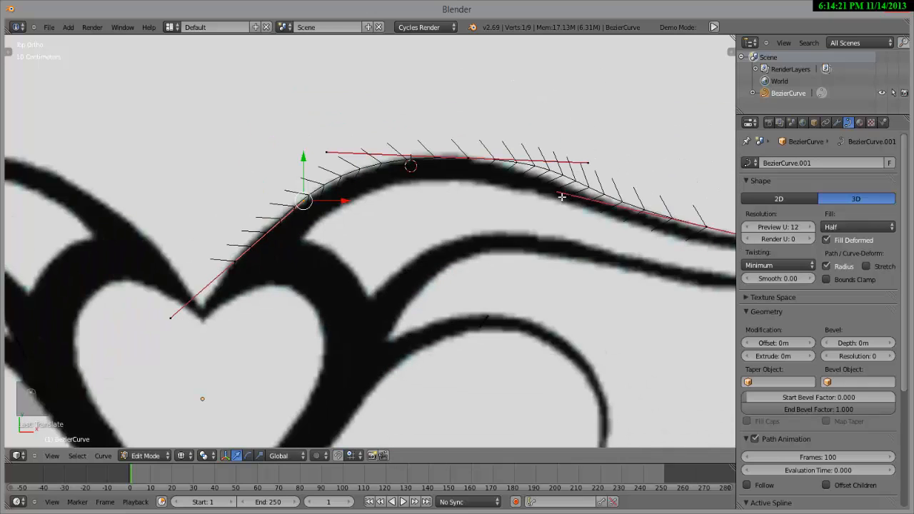
{"action": "right_click", "coordinate": [562, 197]}
{"action": "key", "text": "g"}
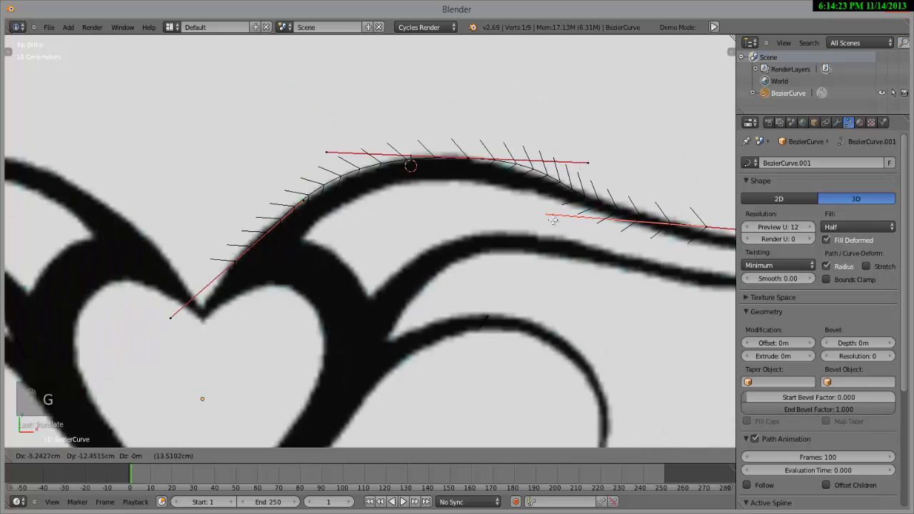
{"action": "left_click", "coordinate": [552, 220]}
{"action": "scroll", "coordinate": [589, 226], "scroll_direction": "down", "scroll_amount": 2}
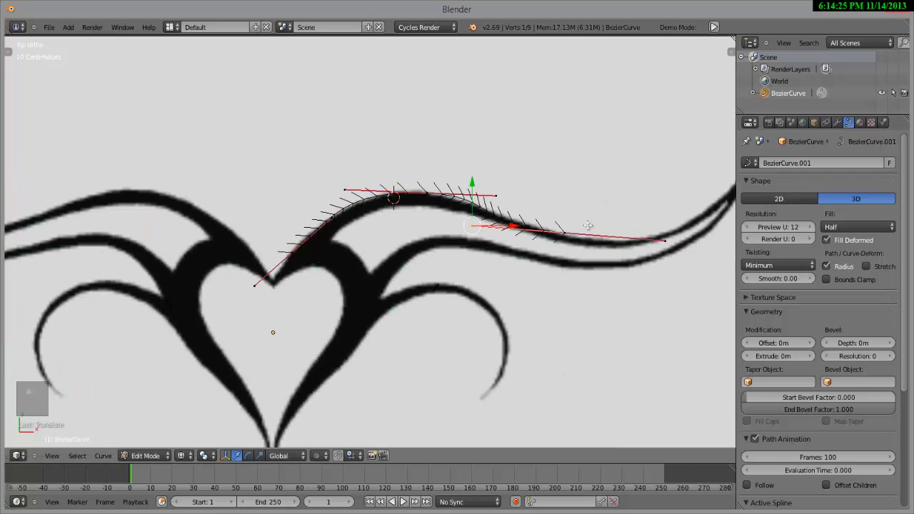
- Rotate the curve's end point about 7.5° clockwise so its handles follow the descending upper edge
{"action": "scroll", "coordinate": [500, 179], "scroll_direction": "up", "scroll_amount": 2}
{"action": "scroll", "coordinate": [428, 249], "scroll_direction": "up", "scroll_amount": 4}
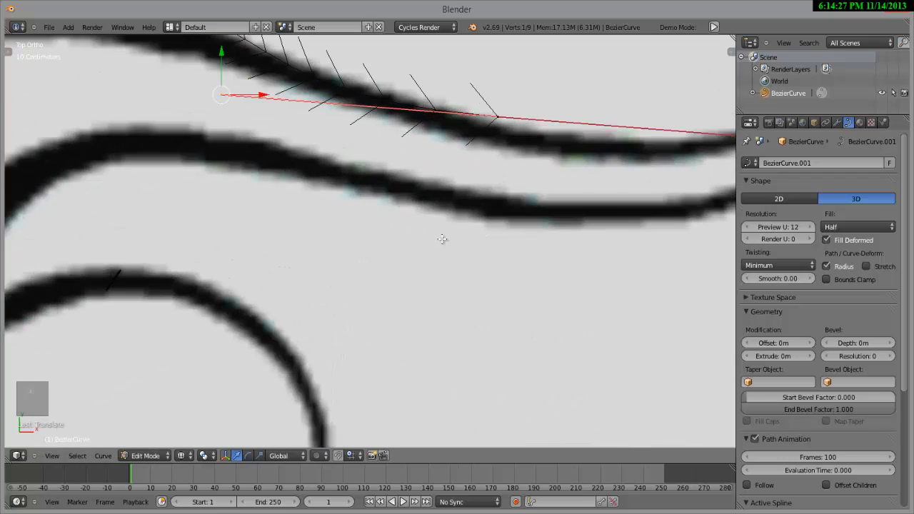
{"action": "key", "text": "g"}
{"action": "right_click", "coordinate": [572, 149]}
{"action": "key", "text": "r"}
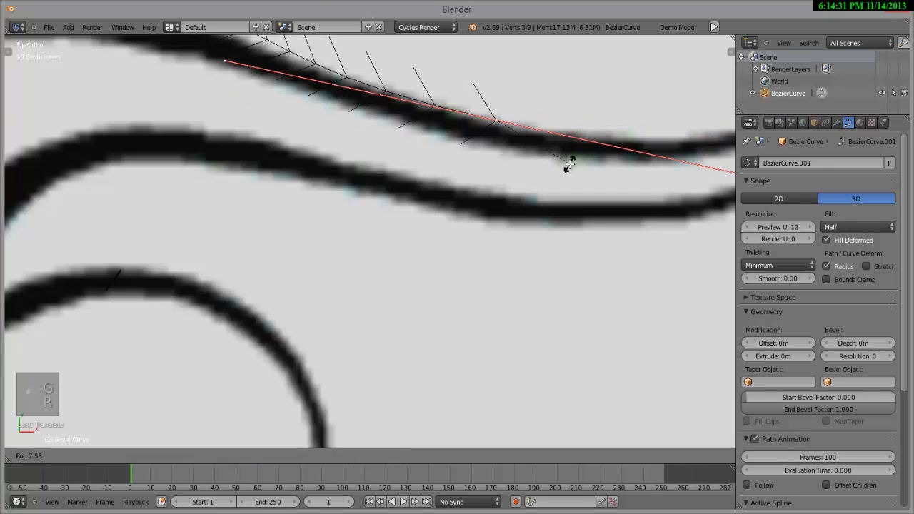
{"action": "left_click", "coordinate": [569, 164]}
{"action": "scroll", "coordinate": [441, 152], "scroll_direction": "down", "scroll_amount": 2}
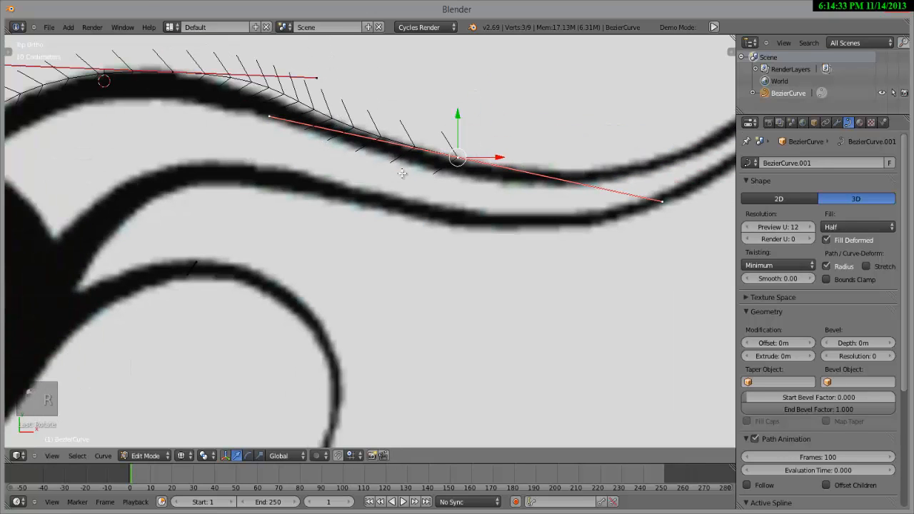
- Lower the crest point's outer handle about 6.5 cm toward the wing's descending upper edge
{"action": "right_click", "coordinate": [328, 78]}
{"action": "key", "text": "g"}
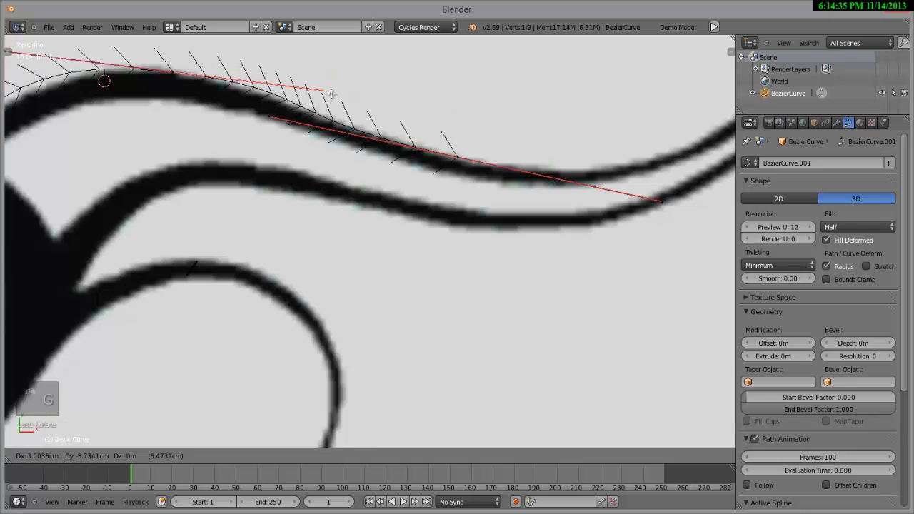
{"action": "left_click", "coordinate": [330, 94]}
{"action": "scroll", "coordinate": [271, 143], "scroll_direction": "down", "scroll_amount": 2}
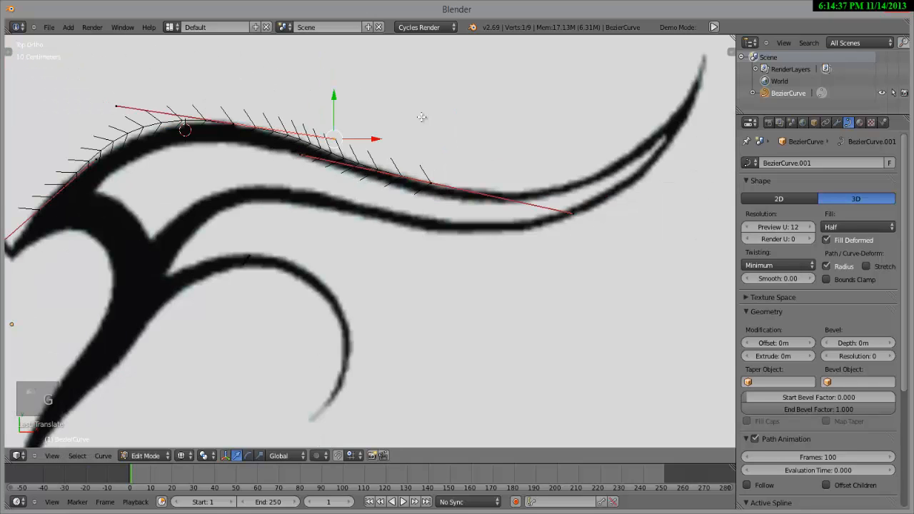
- Lower the crest point's inner handle slightly so the curve sits closer to the rising part of the upper edge
{"action": "scroll", "coordinate": [422, 117], "scroll_direction": "up", "scroll_amount": 5}
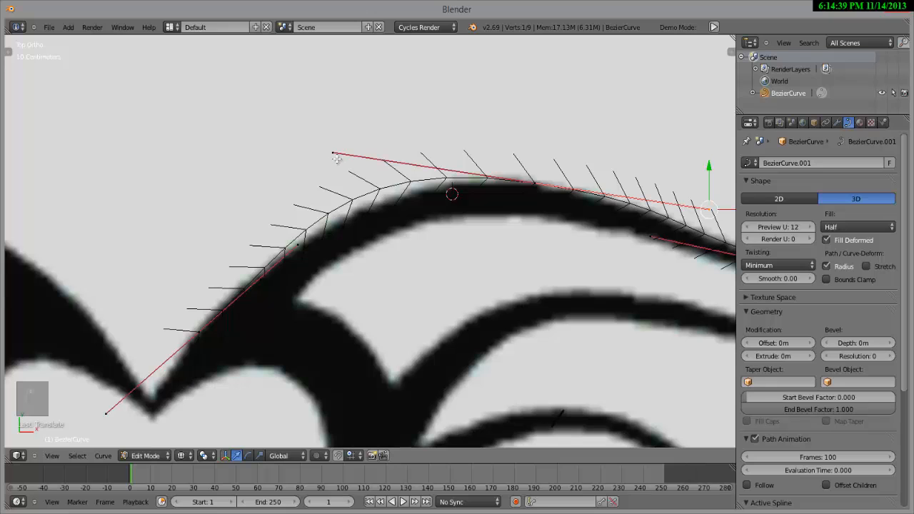
{"action": "right_click", "coordinate": [336, 158]}
{"action": "key", "text": "g"}
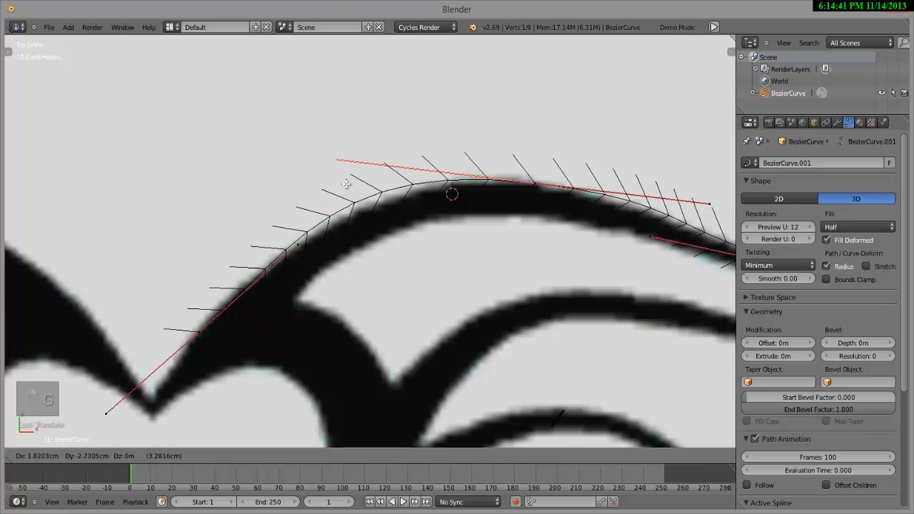
{"action": "left_click", "coordinate": [341, 187]}
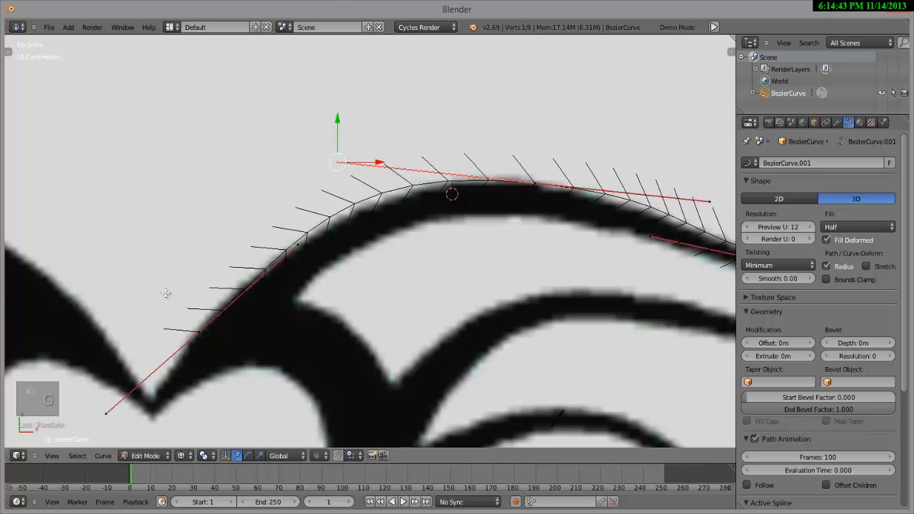
{"action": "middle_click_drag", "start_coordinate": [165, 293], "coordinate": [213, 202], "text": "shift"}
{"action": "key", "text": "g"}
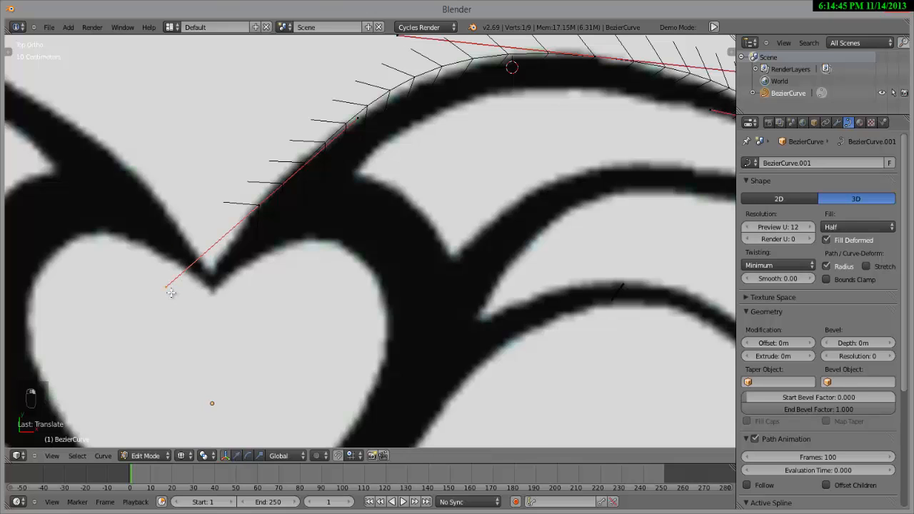
{"action": "right_click", "coordinate": [204, 284]}
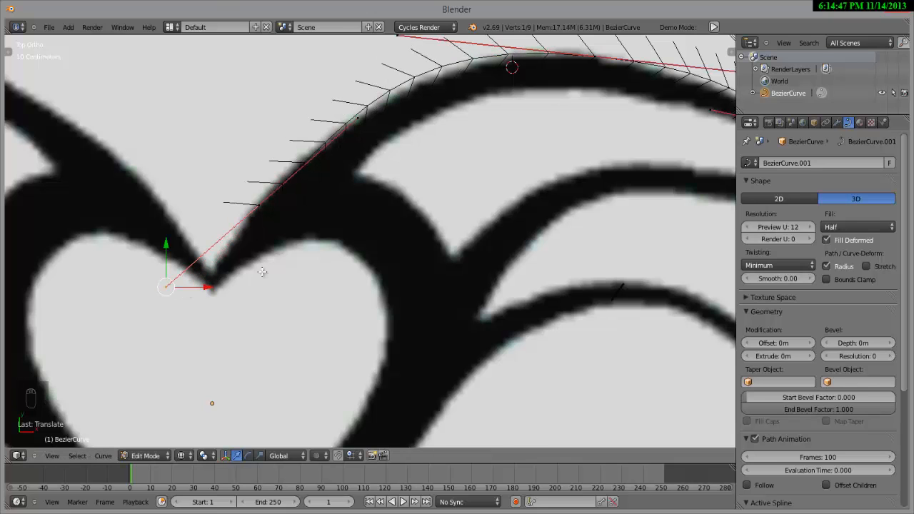
- Raise the curve end point's outer handle about 19 cm onto the wing's upper line
{"action": "scroll", "coordinate": [291, 255], "scroll_direction": "down", "scroll_amount": 6}
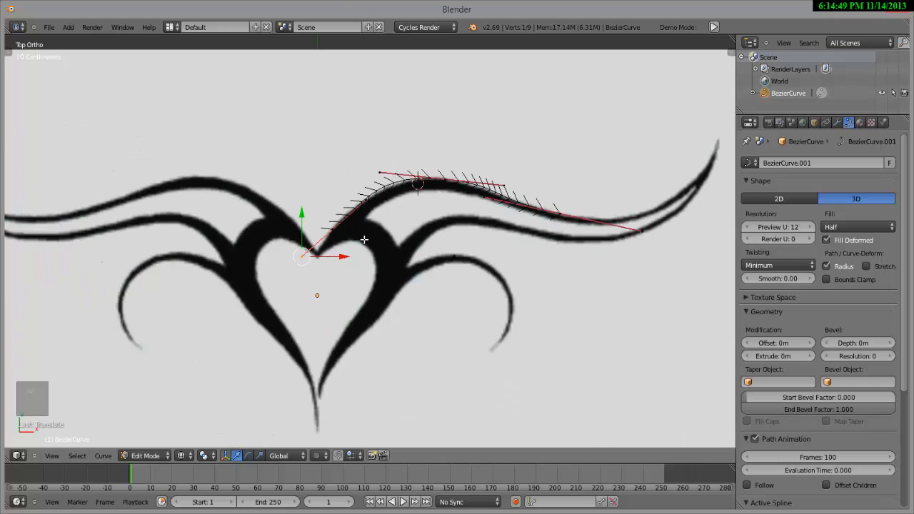
{"action": "scroll", "coordinate": [495, 292], "scroll_direction": "up", "scroll_amount": 4}
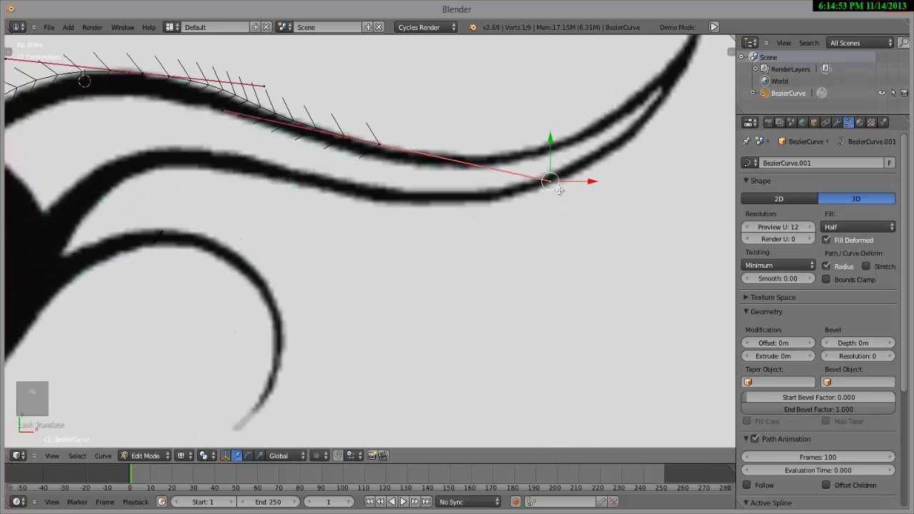
{"action": "key", "text": "g"}
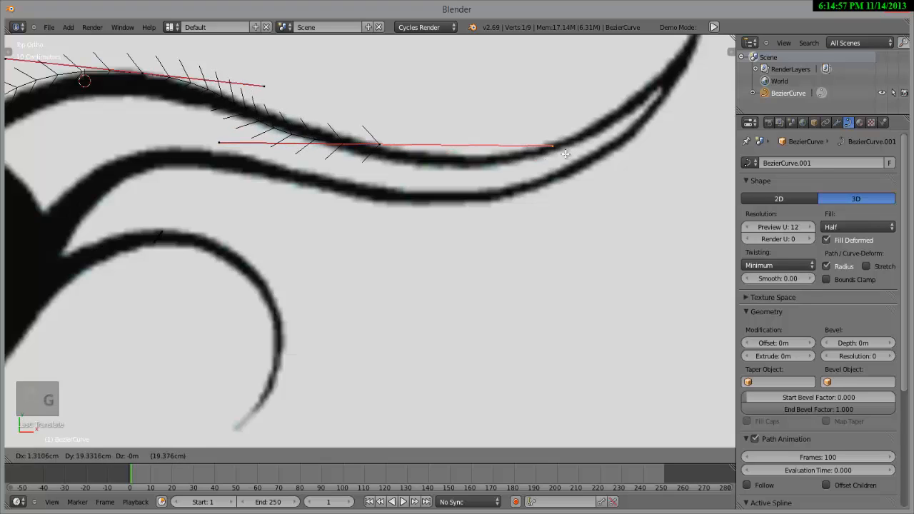
{"action": "left_click", "coordinate": [565, 153]}
- Raise the crest point's outer handle slightly above the wing's descending upper edge
{"action": "right_click", "coordinate": [263, 87]}
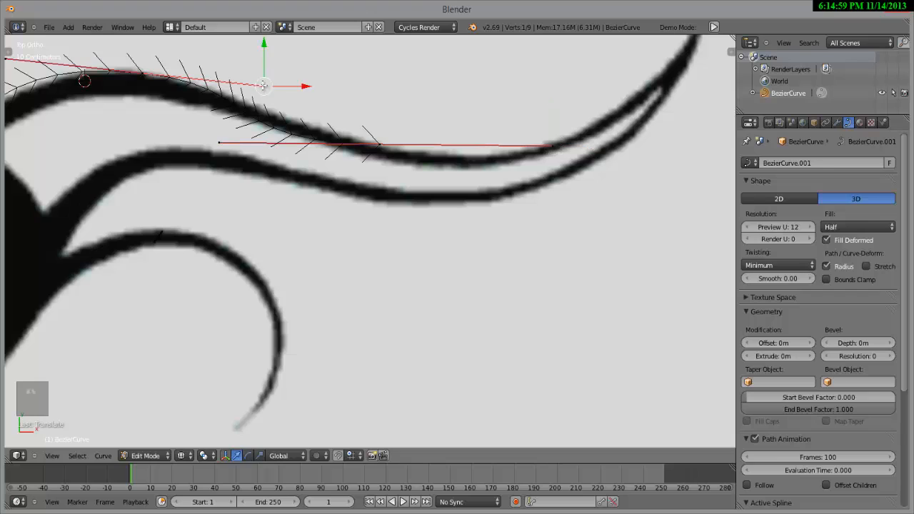
{"action": "key", "text": "g"}
{"action": "left_click", "coordinate": [264, 84]}
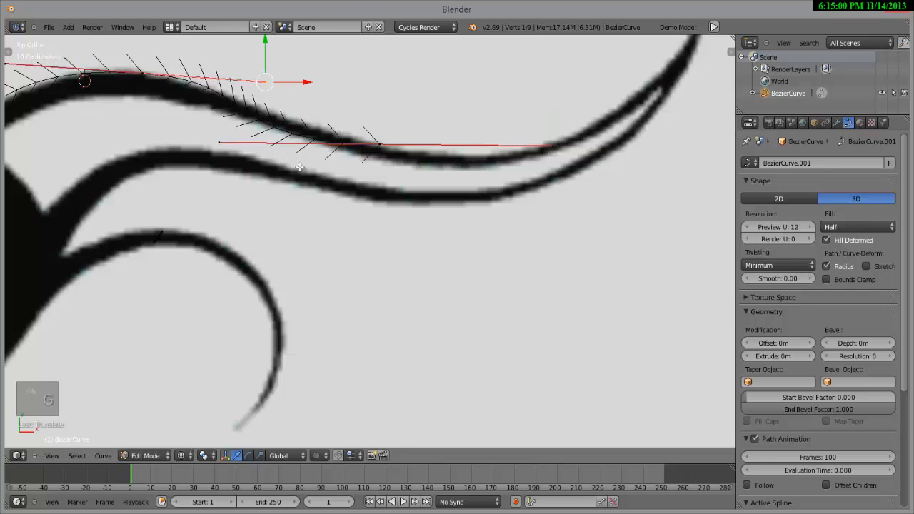
{"action": "right_click", "coordinate": [377, 146]}
{"action": "key", "text": "g"}
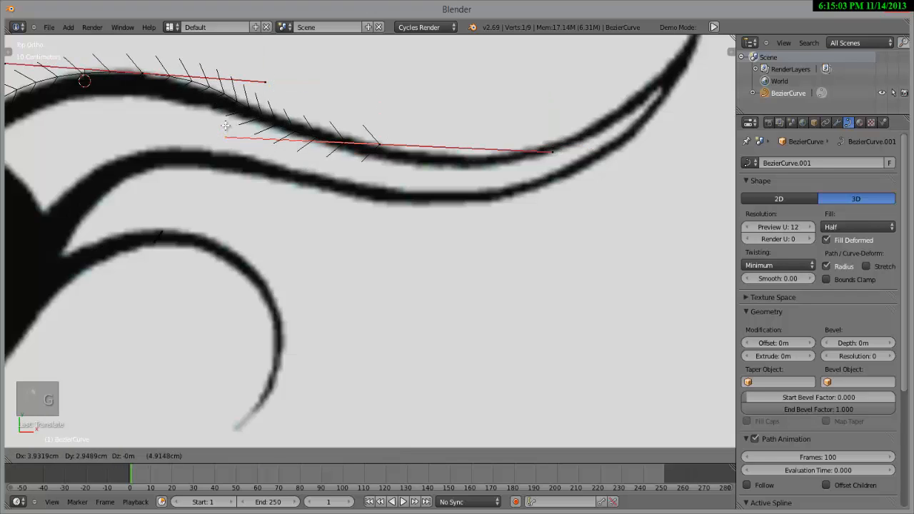
{"action": "left_click", "coordinate": [229, 133]}
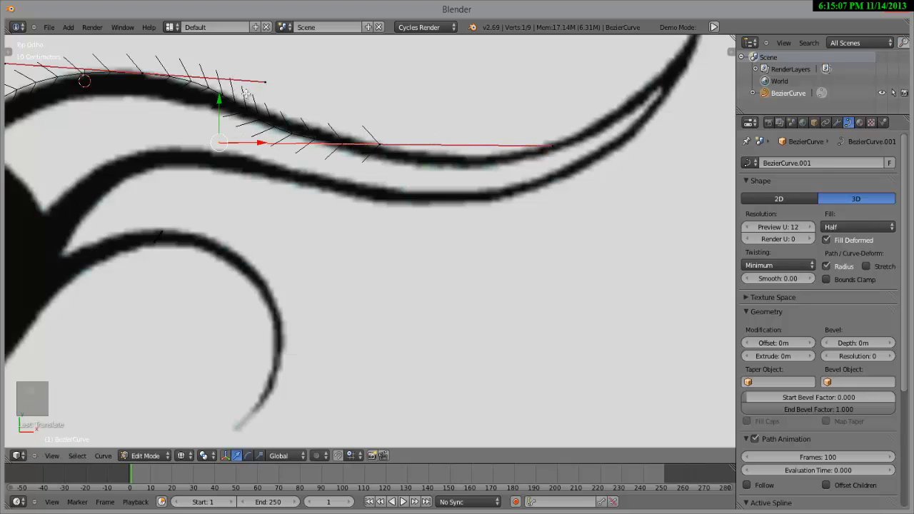
- Nudge the crest point's outer handle slightly back toward the crest along the wing's descending edge
{"action": "key", "text": "g"}
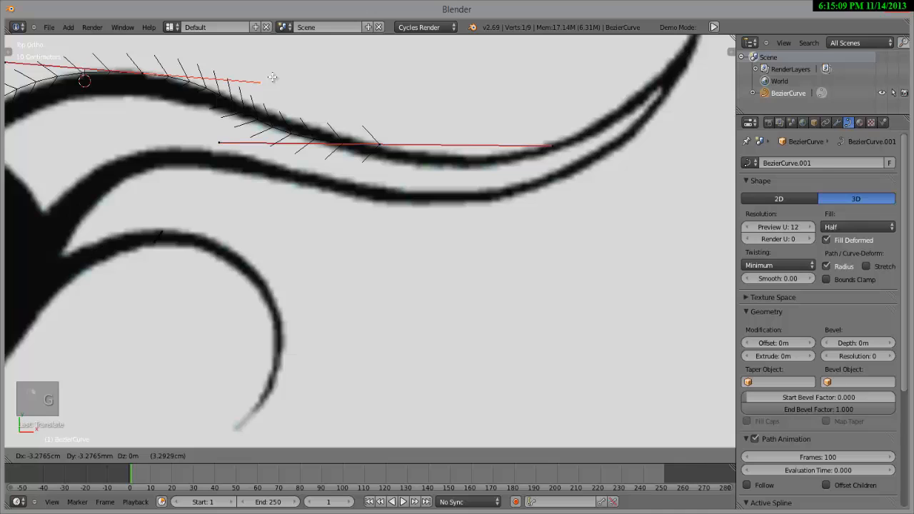
{"action": "left_click", "coordinate": [293, 78]}
{"action": "scroll", "coordinate": [293, 78], "scroll_direction": "down", "scroll_amount": 3}
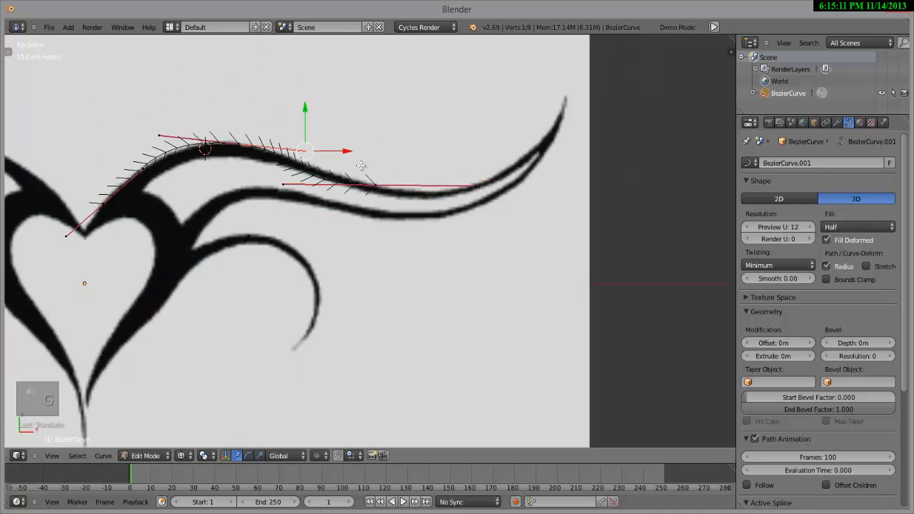
- Extrude a new curve point from the curve's end to near the right wing tip and rotate its handles about 21° upward
{"action": "scroll", "coordinate": [361, 165], "scroll_direction": "down", "scroll_amount": 1, "text": "shift"}
{"action": "scroll", "coordinate": [311, 150], "scroll_direction": "down", "scroll_amount": 6, "text": "ctrl"}
{"action": "scroll", "coordinate": [311, 150], "scroll_direction": "up", "scroll_amount": 2}
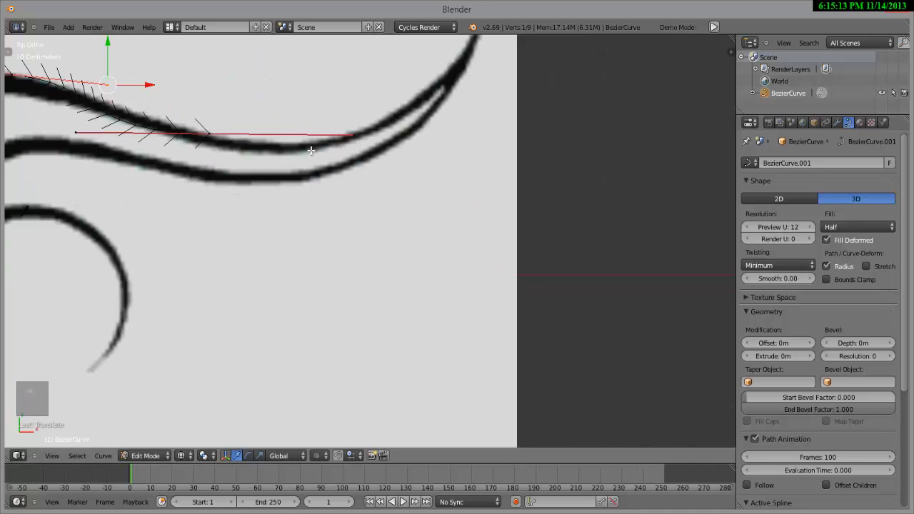
{"action": "right_click", "coordinate": [347, 135]}
{"action": "key", "text": "e"}
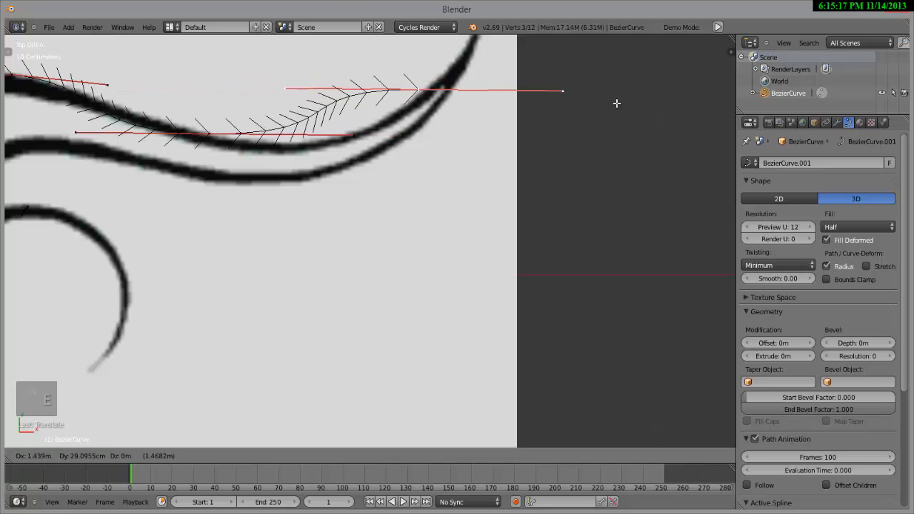
{"action": "left_click", "coordinate": [591, 128]}
{"action": "key", "text": "r"}
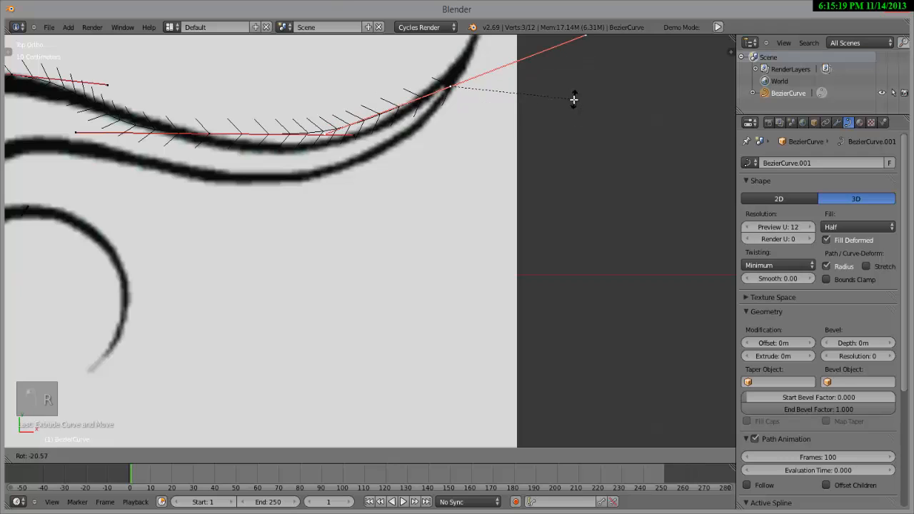
{"action": "left_click", "coordinate": [576, 96]}
- Move the new point back onto the wing's upper edge just before the tip and rotate its handles to match the edge's slope
{"action": "scroll", "coordinate": [379, 395], "scroll_direction": "up", "scroll_amount": 2}
{"action": "middle_click_drag", "start_coordinate": [486, 77], "coordinate": [427, 287], "text": "shift"}
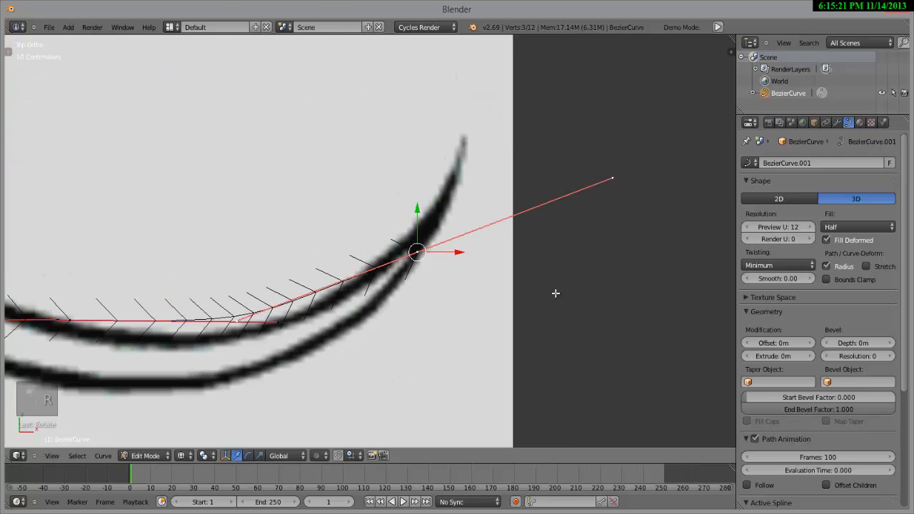
{"action": "key", "text": "g"}
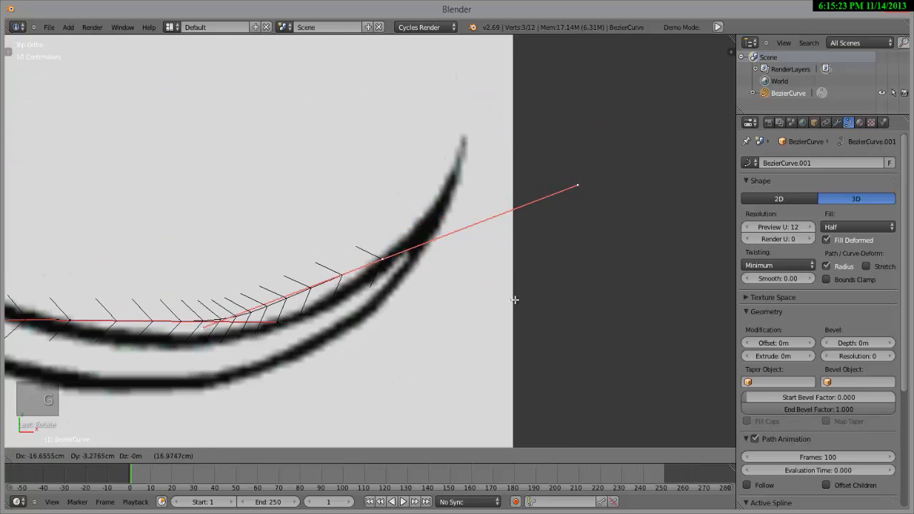
{"action": "left_click", "coordinate": [516, 289]}
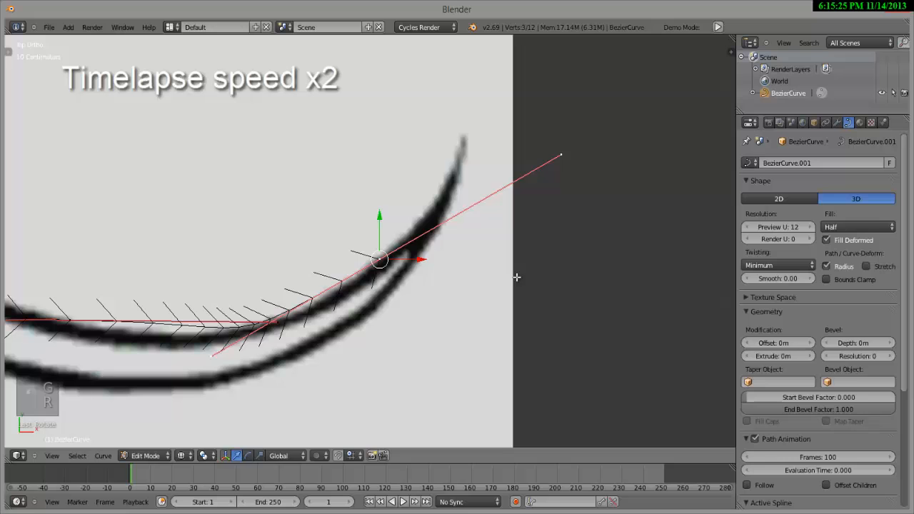
{"action": "key", "text": "g"}
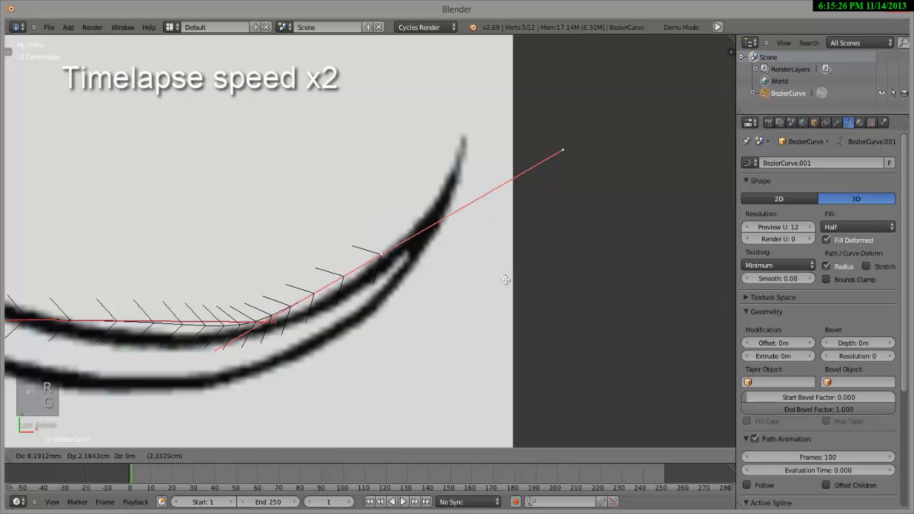
{"action": "left_click", "coordinate": [506, 282]}
{"action": "key", "text": "r"}
{"action": "left_click", "coordinate": [536, 245]}
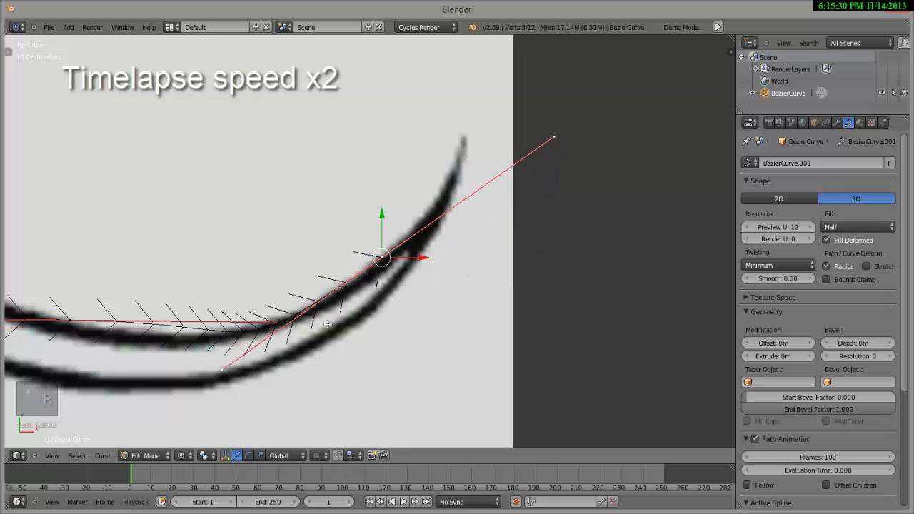
- Shorten and lower the previous curve point's outer handle onto the bottom of the wing's upper line
{"action": "right_click", "coordinate": [261, 334]}
{"action": "key", "text": "g"}
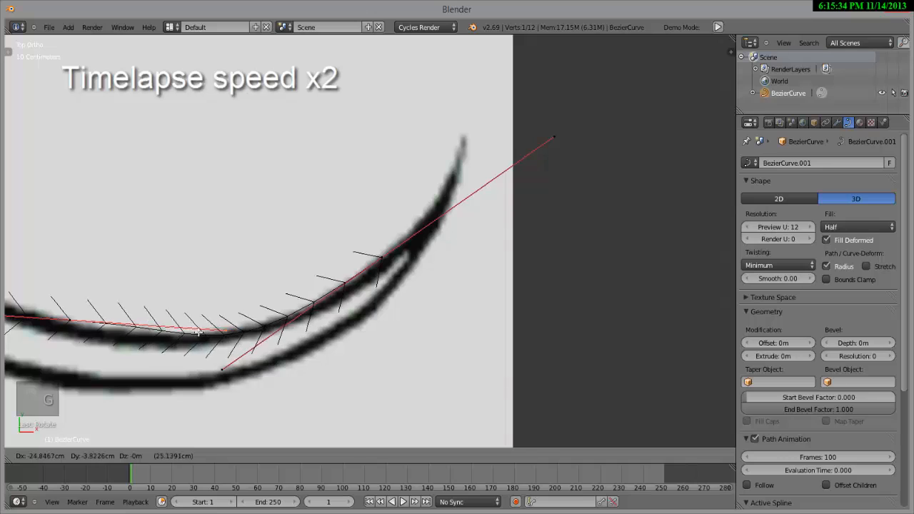
{"action": "left_click", "coordinate": [237, 321]}
- Rotate the near-tip point's handles slightly steeper and fine-tune the angle of the previous point's outer handle
{"action": "scroll", "coordinate": [237, 321], "scroll_direction": "down", "scroll_amount": 1}
{"action": "right_click", "coordinate": [522, 153]}
{"action": "key", "text": "r"}
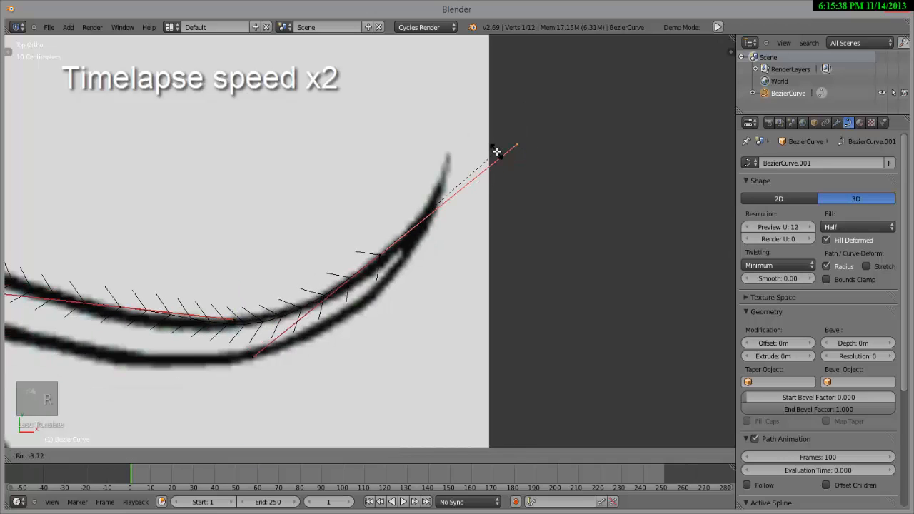
{"action": "left_click", "coordinate": [489, 147]}
{"action": "right_click", "coordinate": [226, 314]}
{"action": "key", "text": "r"}
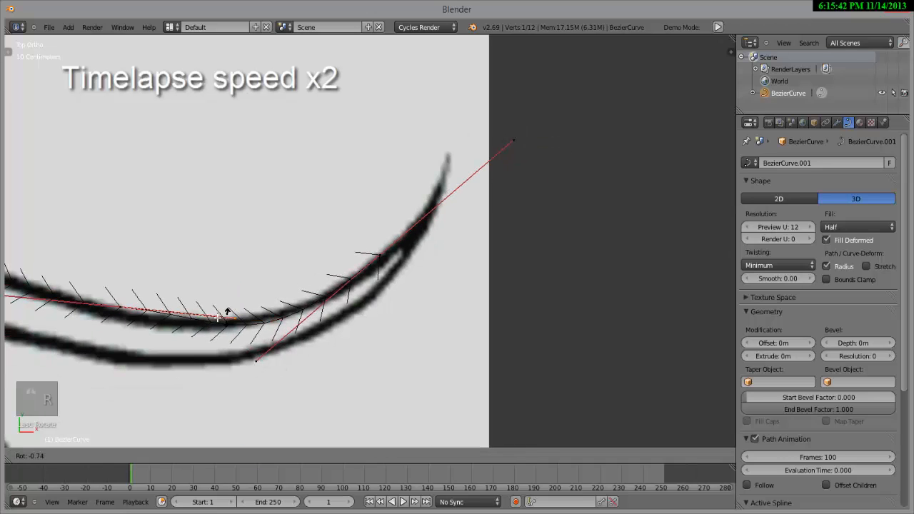
{"action": "left_click", "coordinate": [213, 315]}
- Rotate the near-tip point's inner handle back by about 4° so the curve follows the upper edge
{"action": "right_click", "coordinate": [504, 149]}
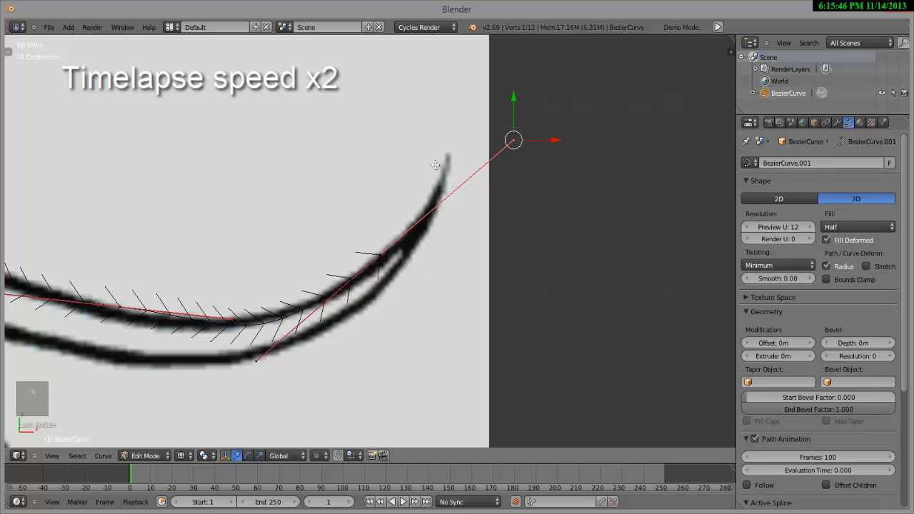
{"action": "key", "text": "r"}
{"action": "right_click", "coordinate": [451, 134]}
{"action": "right_click", "coordinate": [248, 366]}
{"action": "key", "text": "r"}
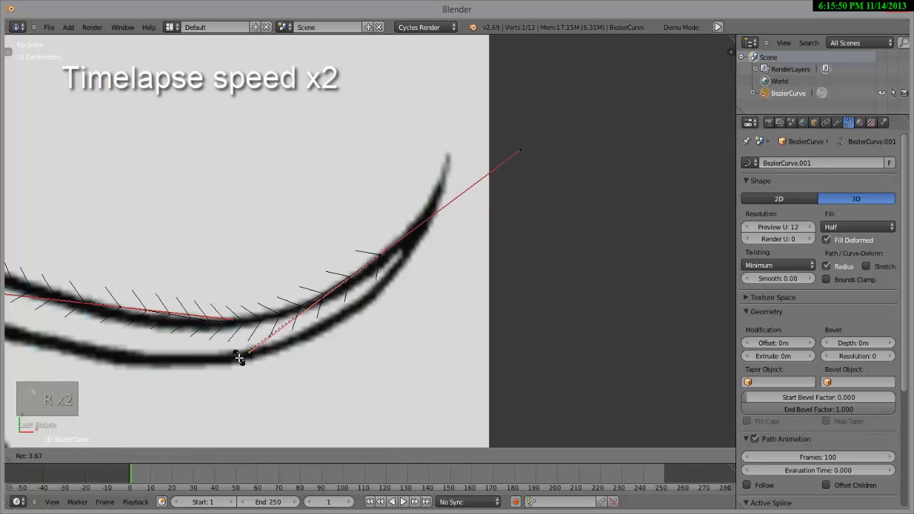
{"action": "left_click", "coordinate": [238, 358]}
{"action": "scroll", "coordinate": [207, 321], "scroll_direction": "down", "scroll_amount": 1}
{"action": "right_click", "coordinate": [179, 297]}
{"action": "scroll", "coordinate": [101, 299], "scroll_direction": "down", "scroll_amount": 1}
{"action": "right_click", "coordinate": [95, 277]}
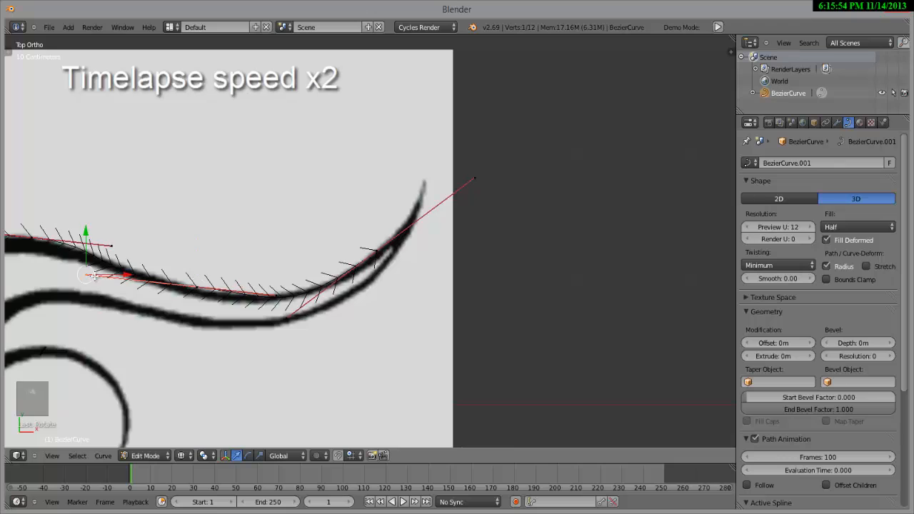
{"action": "scroll", "coordinate": [113, 278], "scroll_direction": "up", "scroll_amount": 3}
{"action": "scroll", "coordinate": [145, 273], "scroll_direction": "down", "scroll_amount": 4}
- Extrude another curve point to the wing tip and rotate its handles about 129° to near vertical
{"action": "scroll", "coordinate": [307, 263], "scroll_direction": "up", "scroll_amount": 2}
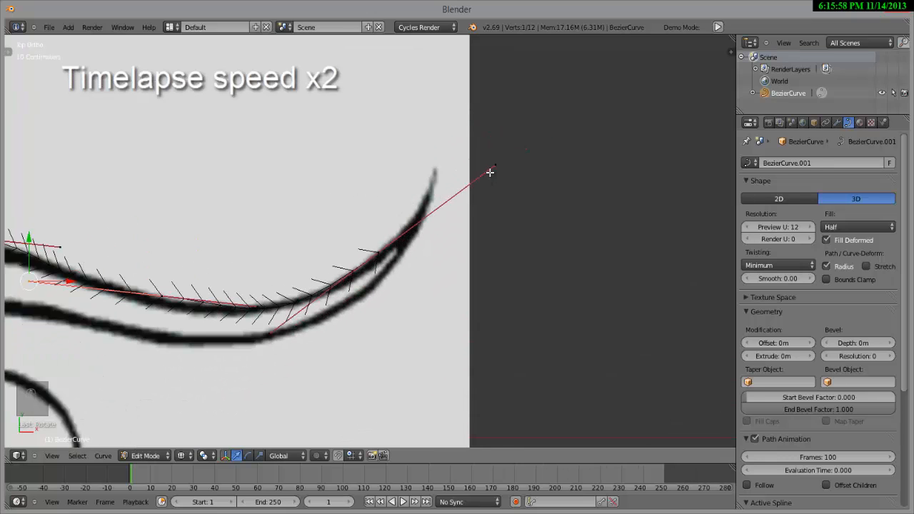
{"action": "key", "text": "e"}
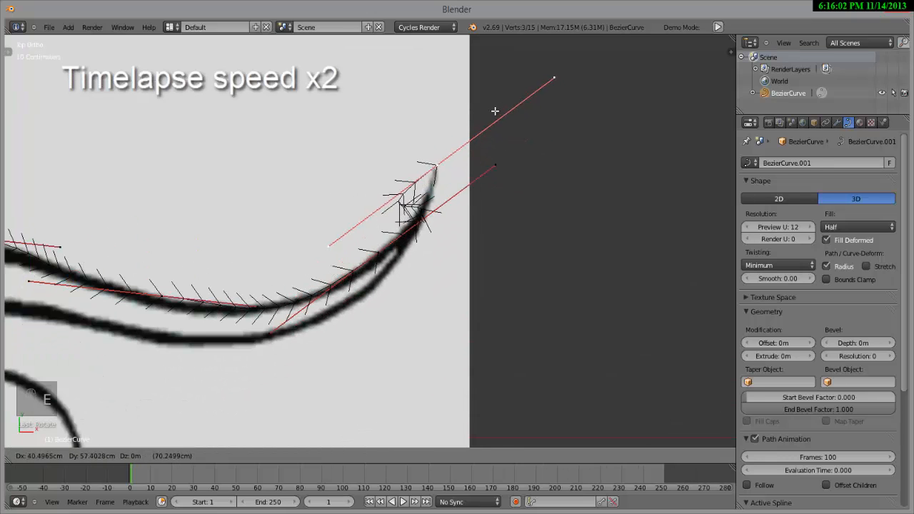
{"action": "left_click", "coordinate": [557, 150]}
{"action": "key", "text": "r"}
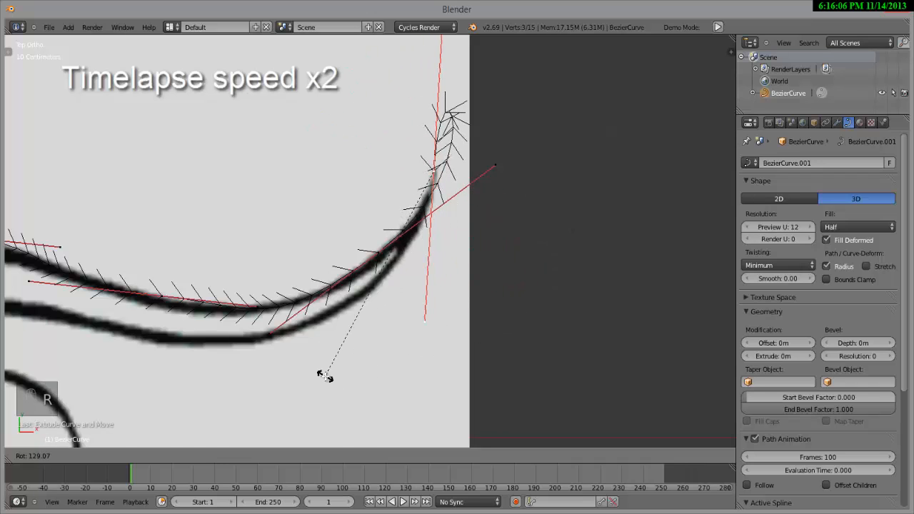
{"action": "left_click", "coordinate": [327, 374]}
- Move the new end point below the wing and pull its upper handle up past the wing tip
{"action": "key", "text": "g"}
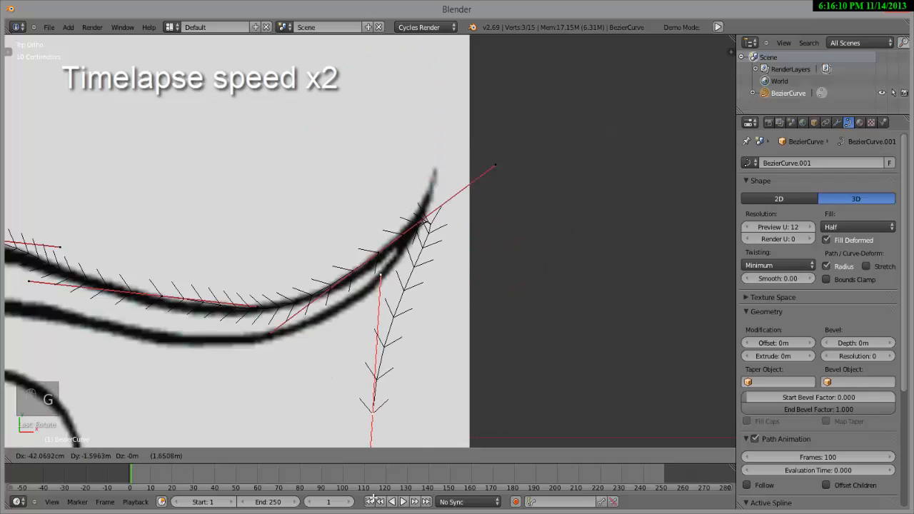
{"action": "left_click", "coordinate": [373, 498]}
{"action": "right_click", "coordinate": [383, 267]}
{"action": "key", "text": "g"}
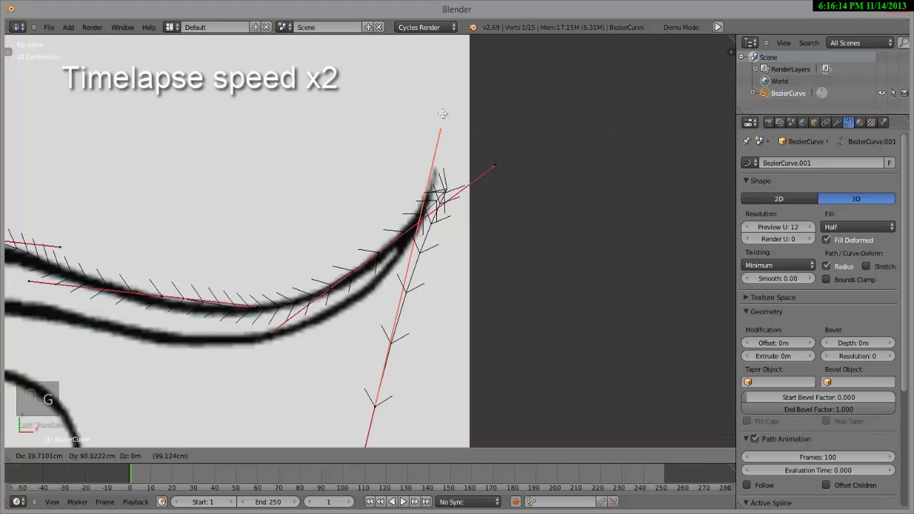
{"action": "left_click", "coordinate": [452, 114]}
{"action": "key", "text": "a"}
{"action": "key", "text": "a"}
{"action": "key", "text": "a"}
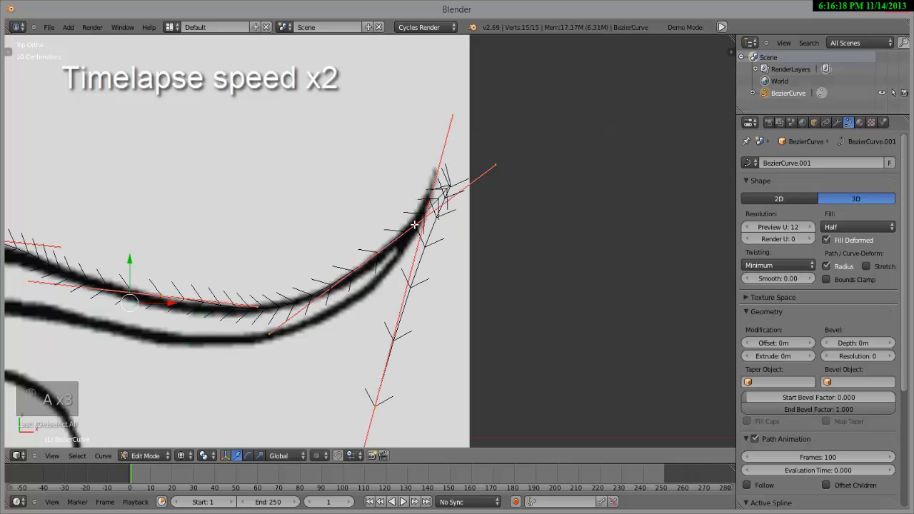
- Change the handle type of the end point's upper handle and move that handle onto the wing tip
{"action": "right_click", "coordinate": [452, 114]}
{"action": "key", "text": "v"}
{"action": "left_click", "coordinate": [455, 168]}
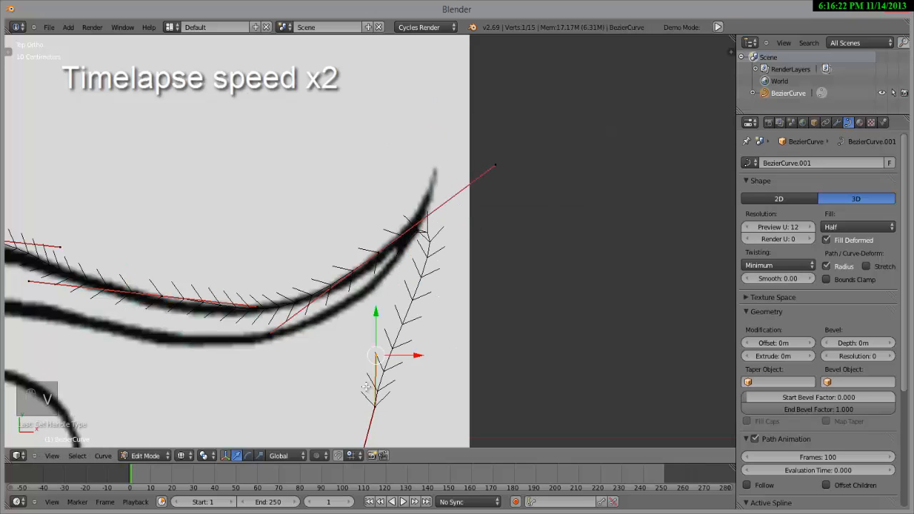
{"action": "key", "text": "g"}
{"action": "left_click", "coordinate": [442, 164]}
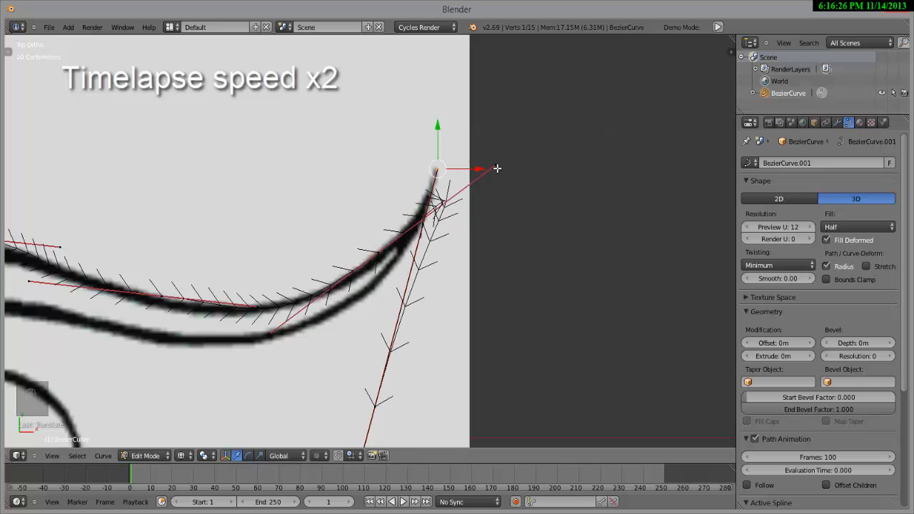
- Pull the near-tip point's outer handle back close to the wing tip and adjust its inner handle against the lower line
{"action": "right_click", "coordinate": [495, 167]}
{"action": "key", "text": "g"}
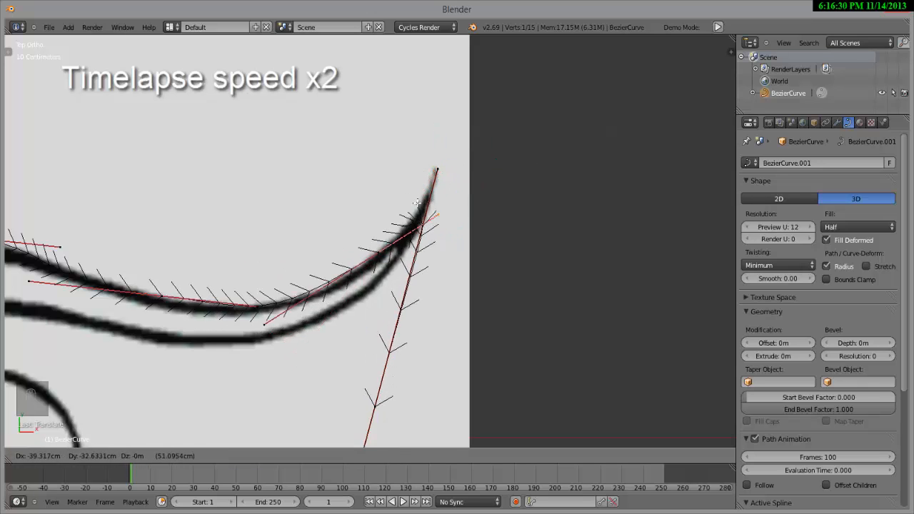
{"action": "left_click", "coordinate": [419, 190]}
{"action": "right_click", "coordinate": [293, 345]}
{"action": "key", "text": "g"}
{"action": "left_click", "coordinate": [302, 316]}
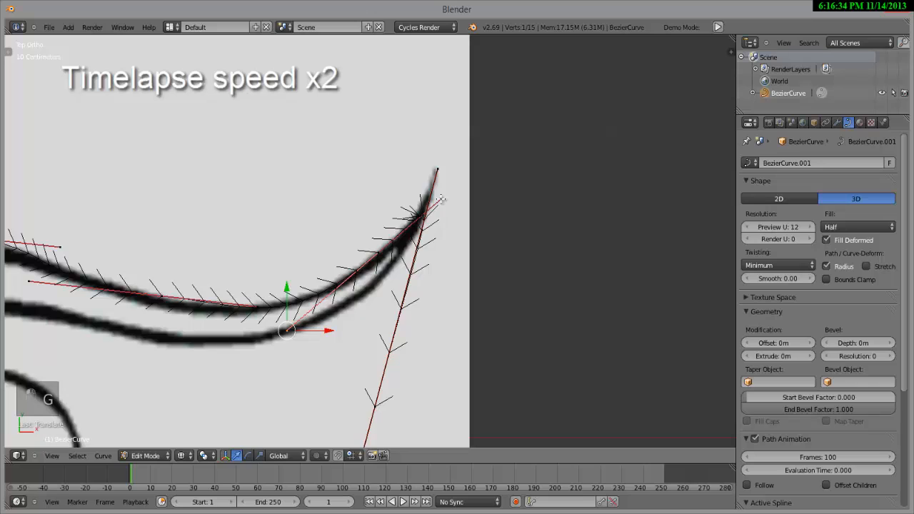
- Pull the near-tip point's outer handle about 47 cm up past the wing tip and raise the end point's upper handle beside it
{"action": "right_click", "coordinate": [441, 200]}
{"action": "key", "text": "g"}
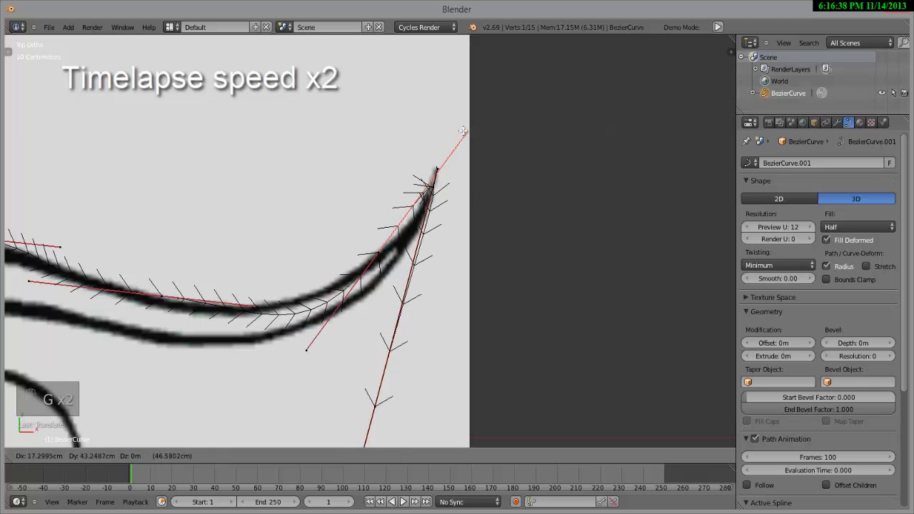
{"action": "left_click", "coordinate": [464, 131]}
{"action": "right_click", "coordinate": [437, 176]}
{"action": "key", "text": "g"}
{"action": "left_click", "coordinate": [457, 153]}
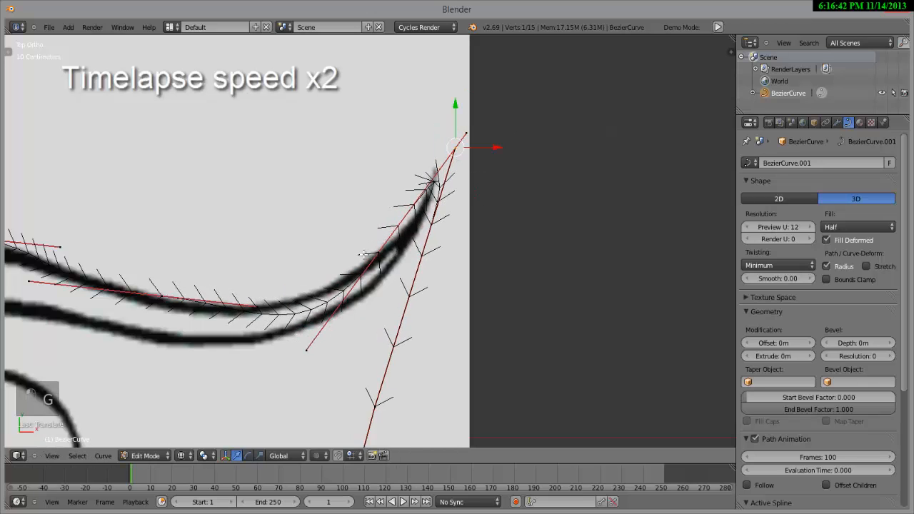
- Readjust the outer handle of the point on the wing's descending line so the curve follows the dip of the upper line
{"action": "right_click", "coordinate": [310, 349]}
{"action": "right_click", "coordinate": [262, 302]}
{"action": "key", "text": "g"}
{"action": "left_click", "coordinate": [258, 286]}
{"action": "key", "text": "g"}
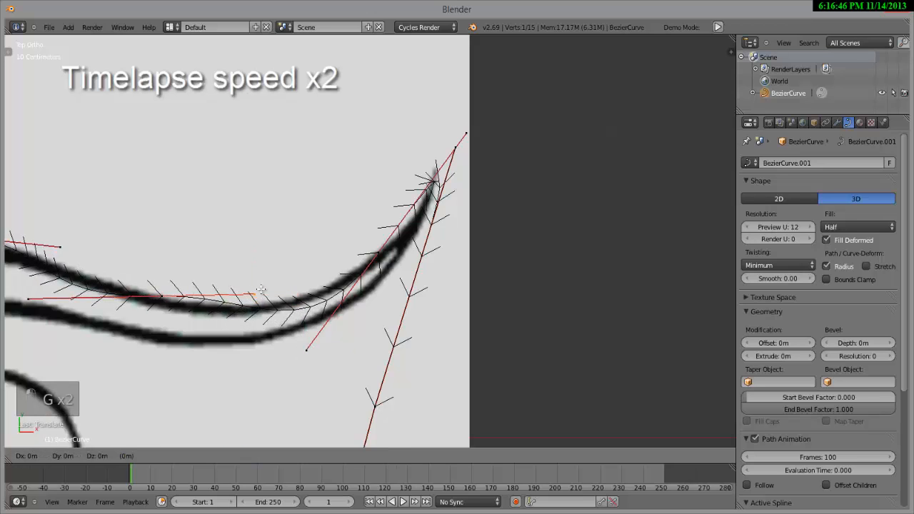
{"action": "left_click", "coordinate": [263, 299]}
- Raise the near-tip point's inner handle about 15 cm toward the wing's upper line
{"action": "right_click", "coordinate": [306, 350]}
{"action": "key", "text": "g"}
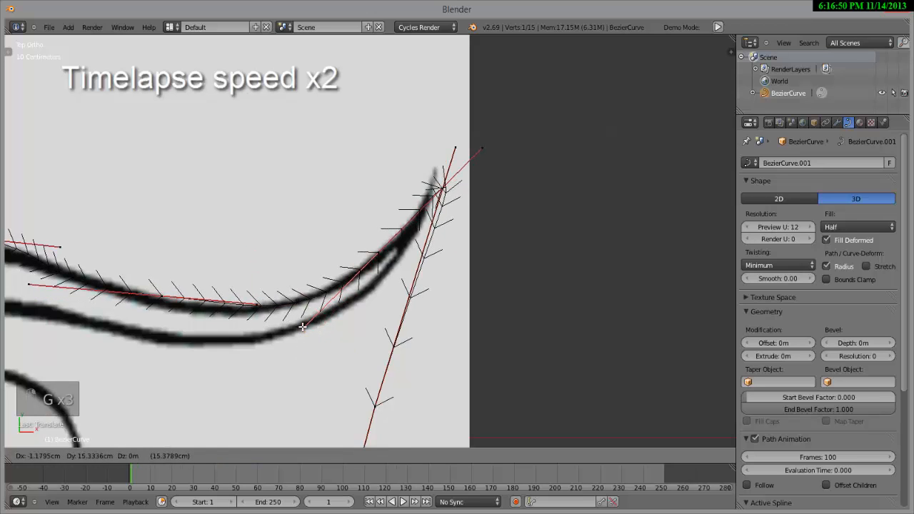
{"action": "left_click", "coordinate": [303, 327]}
{"action": "right_click", "coordinate": [481, 148]}
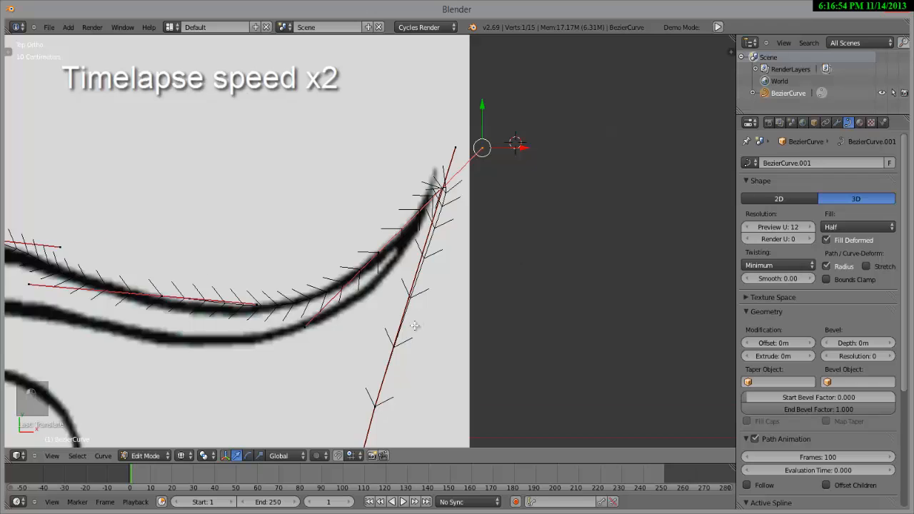
{"action": "scroll", "coordinate": [414, 327], "scroll_direction": "down", "scroll_amount": 2}
{"action": "key", "text": "r"}
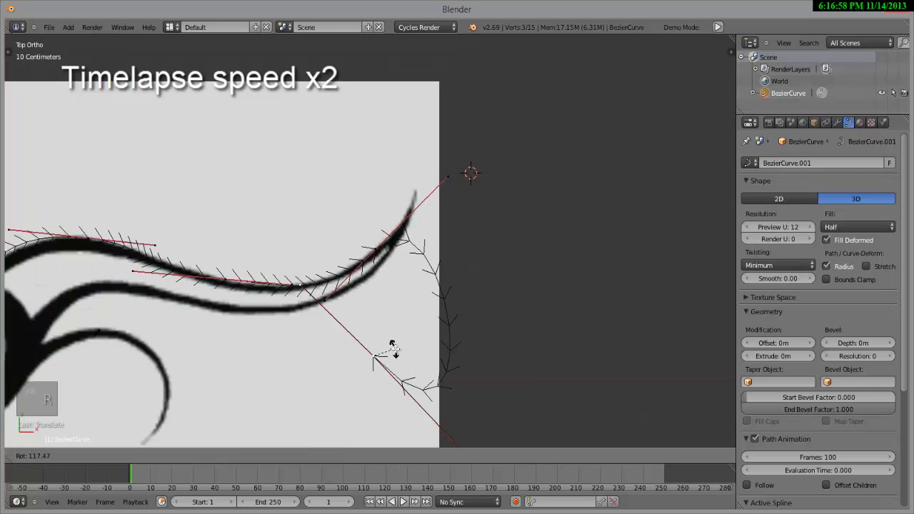
{"action": "right_click", "coordinate": [370, 319]}
- Move the curve's end point onto the wing's lower line and rotate its handles to follow that line's slope
{"action": "key", "text": "g"}
{"action": "left_click", "coordinate": [357, 312]}
{"action": "key", "text": "r"}
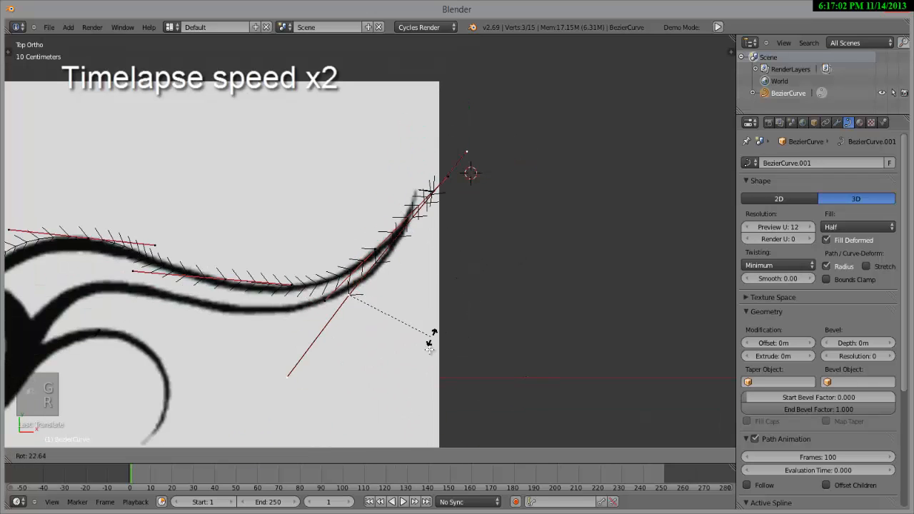
{"action": "left_click", "coordinate": [424, 359]}
{"action": "scroll", "coordinate": [383, 342], "scroll_direction": "up", "scroll_amount": 2}
{"action": "key", "text": "g"}
{"action": "left_click", "coordinate": [370, 342]}
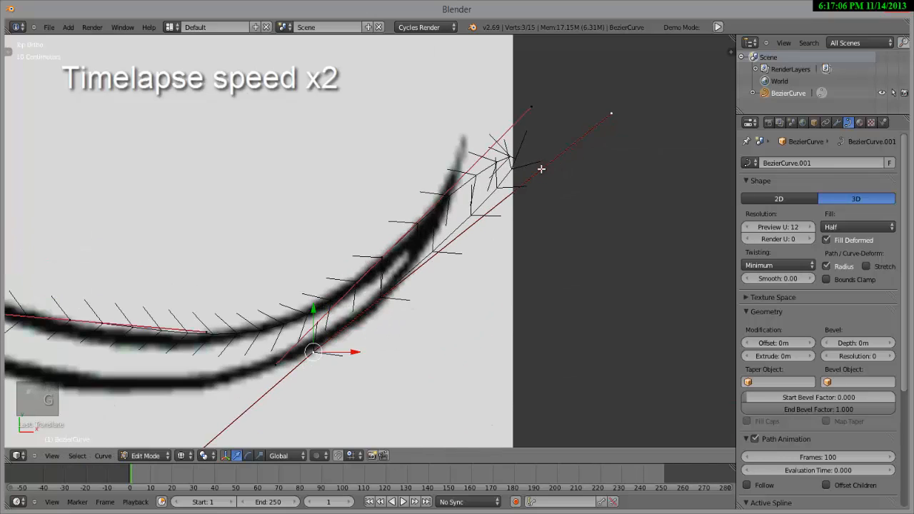
- Shorten the end point's upper handle so it lies beside the wing's lower edge below the tip
{"action": "right_click", "coordinate": [604, 122]}
{"action": "key", "text": "g"}
{"action": "left_click", "coordinate": [433, 248]}
- Reposition the outer handle of the point near the wing tip so the curve turns closer to the reference's edge
{"action": "right_click", "coordinate": [527, 114]}
{"action": "key", "text": "g"}
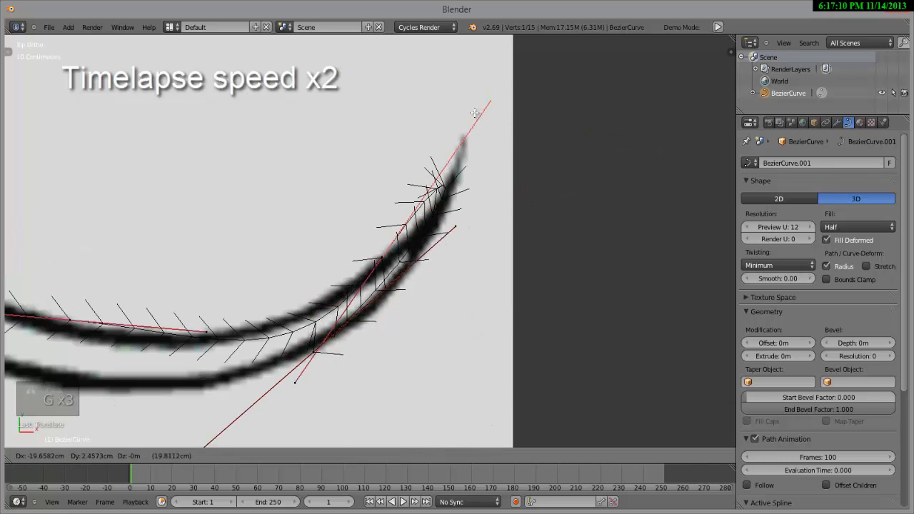
{"action": "left_click", "coordinate": [484, 127]}
{"action": "key", "text": "g"}
{"action": "left_click", "coordinate": [507, 188]}
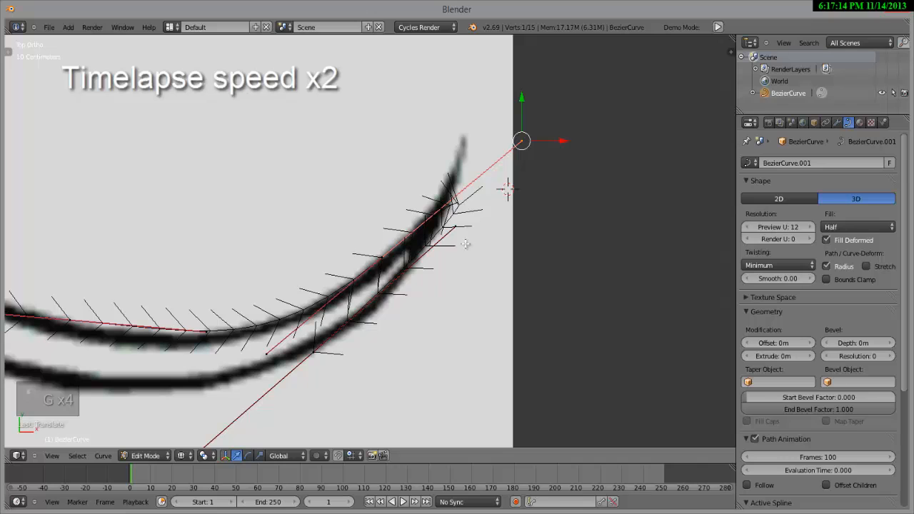
{"action": "key", "text": "f"}
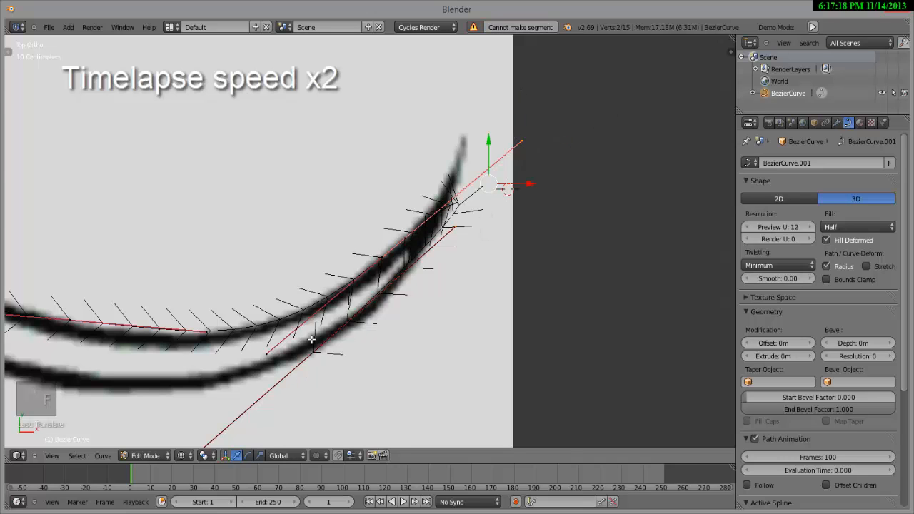
- Extrude a new point from the curve's end, rotate its handles nearly level, and place it on the inner crest of the wing's lower line
{"action": "middle_click_drag", "start_coordinate": [232, 433], "coordinate": [290, 312], "text": "shift"}
{"action": "key", "text": "e"}
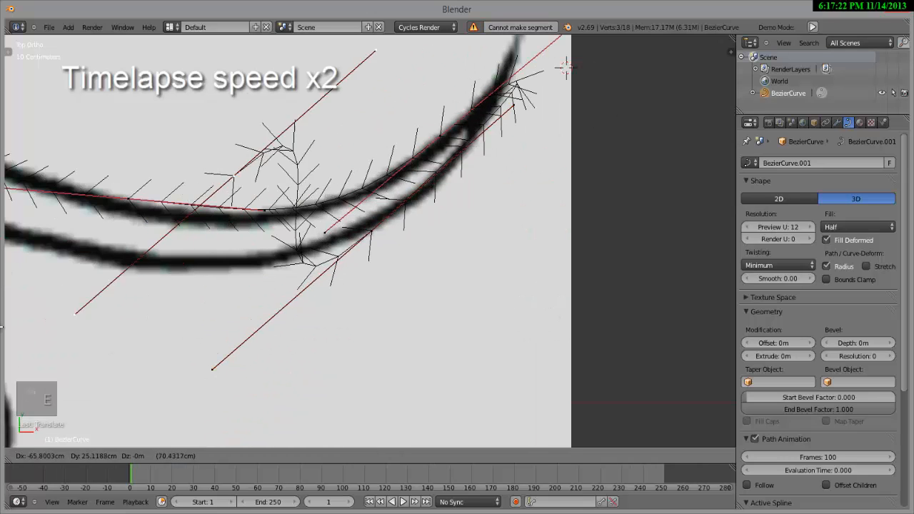
{"action": "left_click", "coordinate": [373, 292]}
{"action": "key", "text": "r"}
{"action": "left_click", "coordinate": [300, 351]}
{"action": "key", "text": "g"}
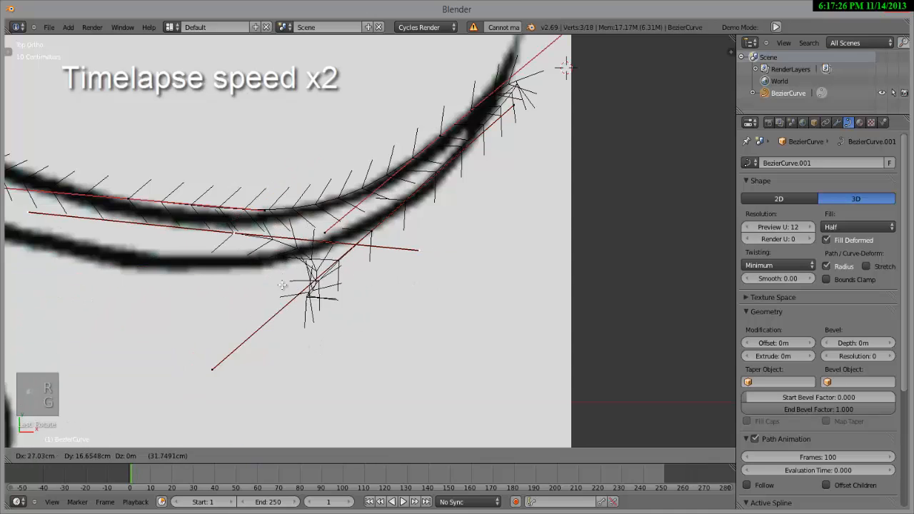
{"action": "left_click", "coordinate": [214, 281]}
{"action": "middle_click_drag", "start_coordinate": [324, 270], "coordinate": [502, 275], "text": "shift"}
{"action": "key", "text": "g"}
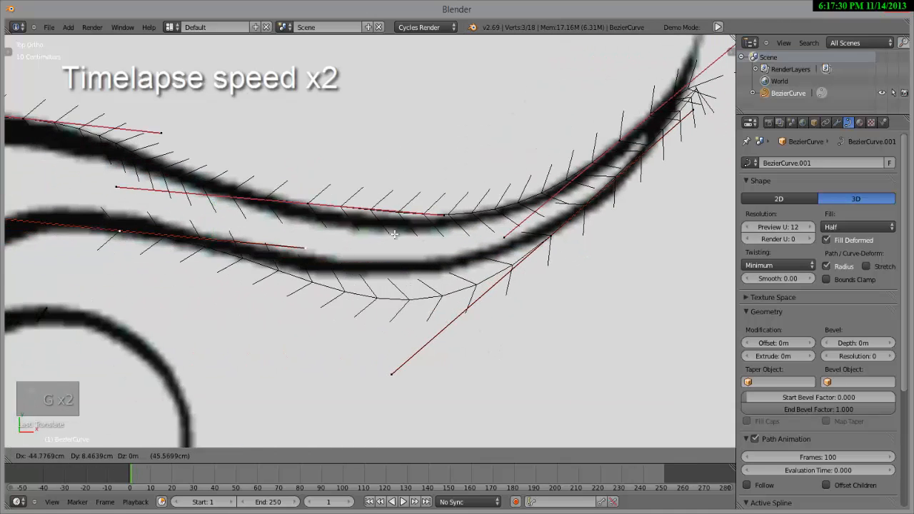
{"action": "left_click", "coordinate": [345, 241]}
- Rotate the crest point's outer handle slightly and raise the preceding point's lower handle to fit the dip of the wing's lower line
{"action": "right_click", "coordinate": [254, 245]}
{"action": "key", "text": "r"}
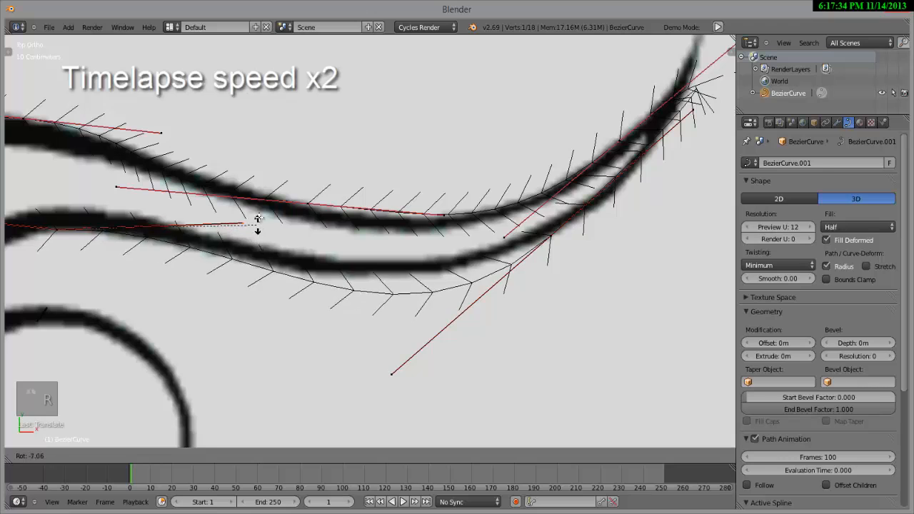
{"action": "left_click", "coordinate": [257, 227]}
{"action": "key", "text": "g"}
{"action": "left_click", "coordinate": [381, 281]}
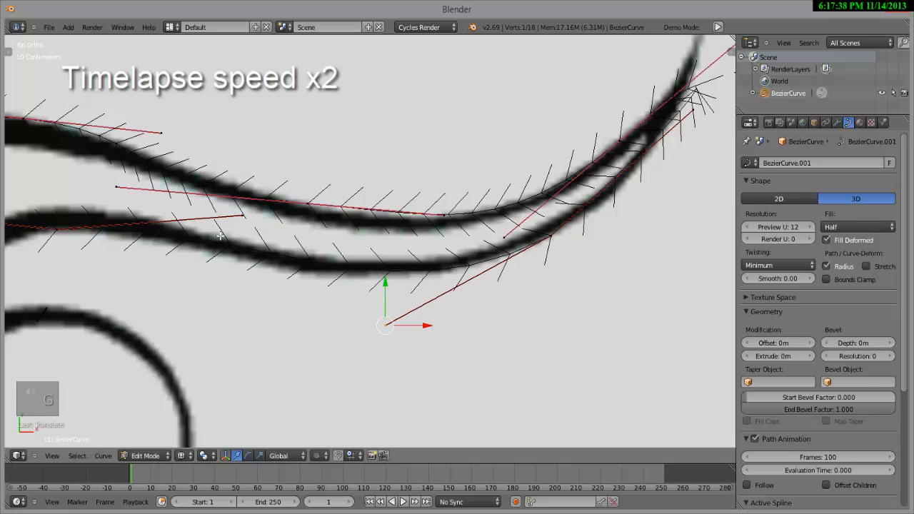
- Readjust the crest point's outer handle and shorten its inner handle to end beside the line's bend toward the heart
{"action": "key", "text": "g"}
{"action": "left_click", "coordinate": [236, 231]}
{"action": "scroll", "coordinate": [217, 277], "scroll_direction": "down", "scroll_amount": 2}
{"action": "middle_click_drag", "start_coordinate": [216, 277], "coordinate": [454, 221], "text": "shift"}
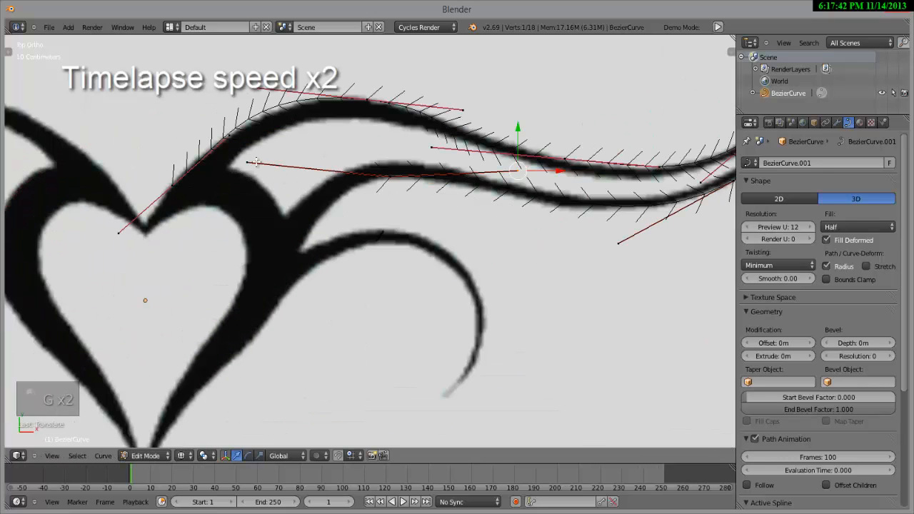
{"action": "right_click", "coordinate": [253, 163]}
{"action": "key", "text": "g"}
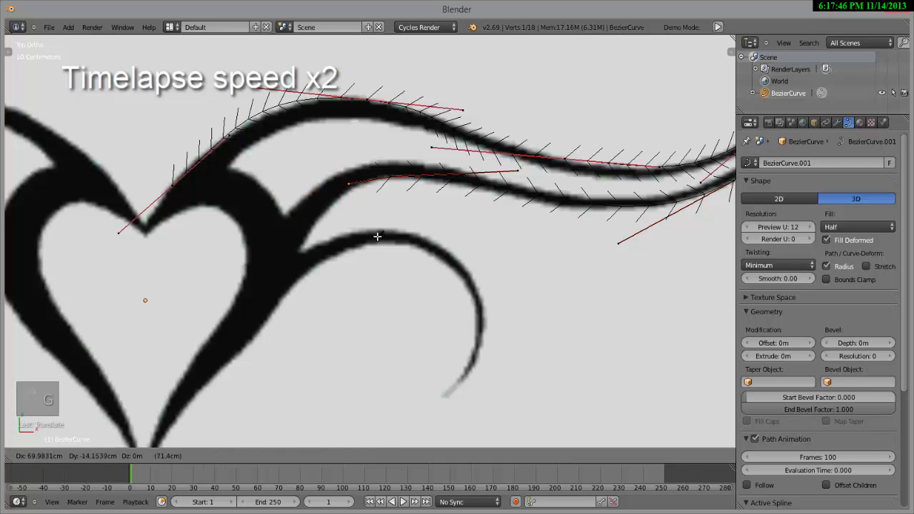
{"action": "left_click", "coordinate": [371, 237]}
- Extrude a new end point toward the notch between wing and curl, and rotate its handles to follow the wing's inner slope
{"action": "key", "text": "e"}
{"action": "left_click", "coordinate": [245, 297]}
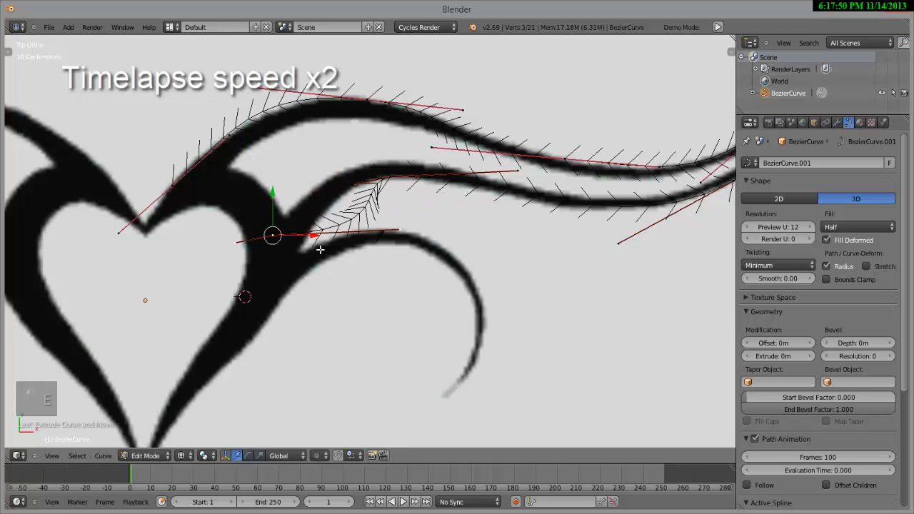
{"action": "key", "text": "r"}
{"action": "left_click", "coordinate": [402, 217]}
{"action": "right_click", "coordinate": [395, 194]}
{"action": "key", "text": "r"}
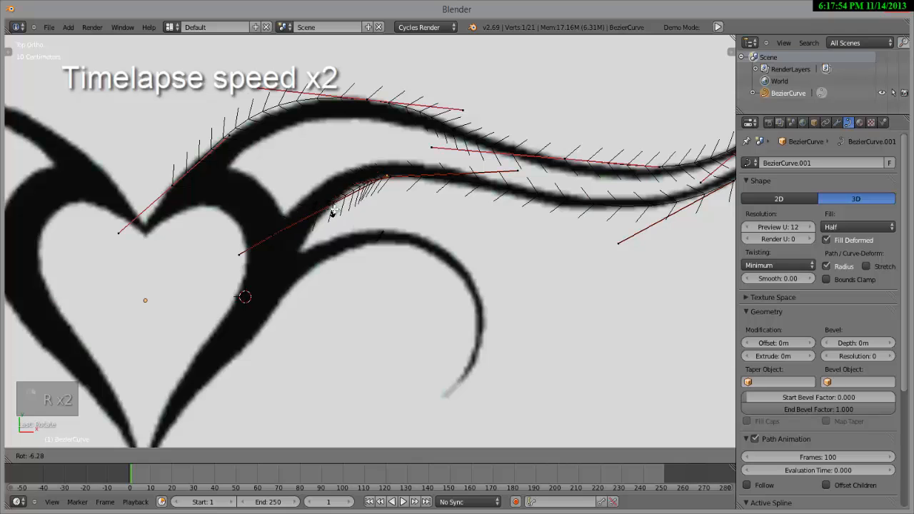
{"action": "left_click", "coordinate": [334, 210]}
- Move the end point into the notch between wing and curl and place its free handle along the start of the curl's upper edge
{"action": "key", "text": "g"}
{"action": "left_click", "coordinate": [306, 238]}
{"action": "right_click", "coordinate": [267, 244]}
{"action": "key", "text": "g"}
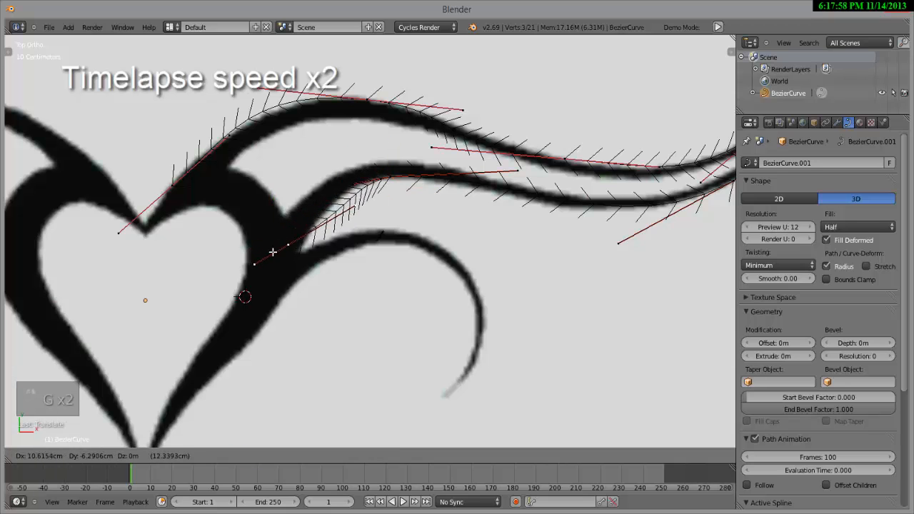
{"action": "left_click", "coordinate": [284, 257]}
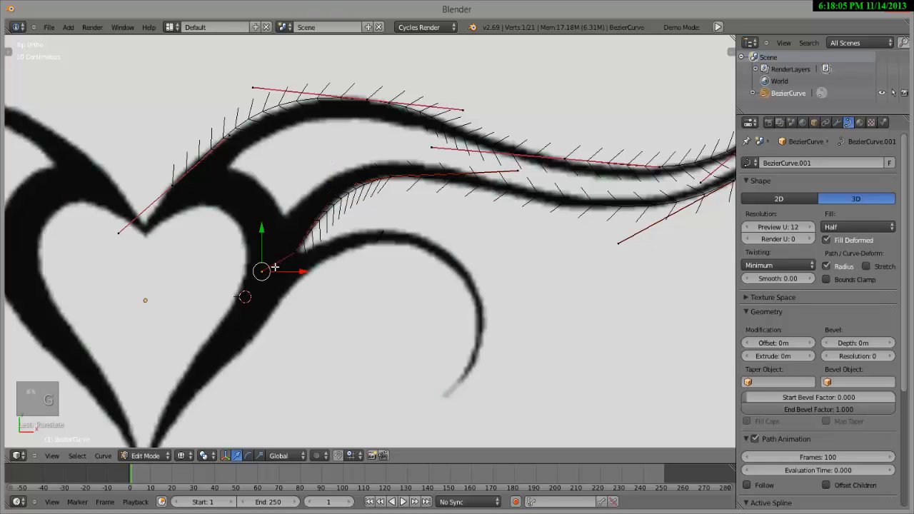
{"action": "key", "text": "g"}
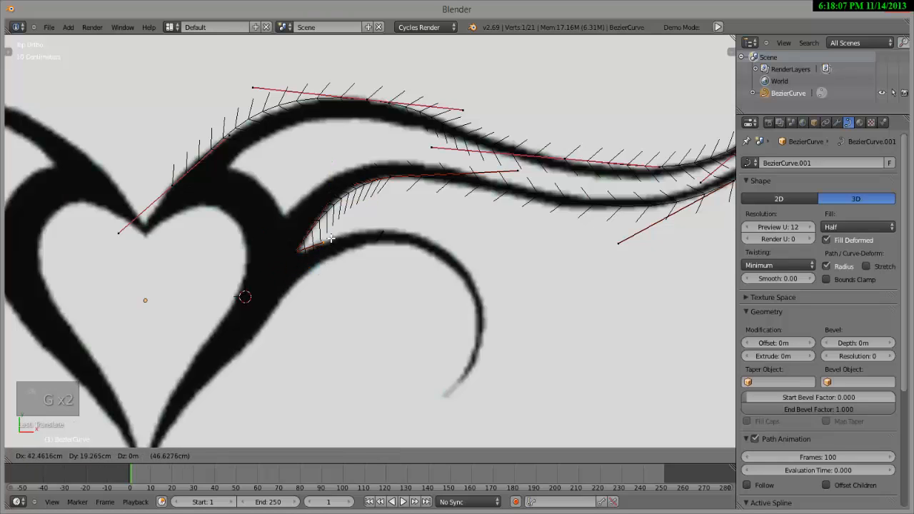
{"action": "left_click", "coordinate": [330, 237]}
- Slide the control point below the wing tip inward along the wing's lower line
{"action": "scroll", "coordinate": [364, 253], "scroll_direction": "down", "scroll_amount": 3}
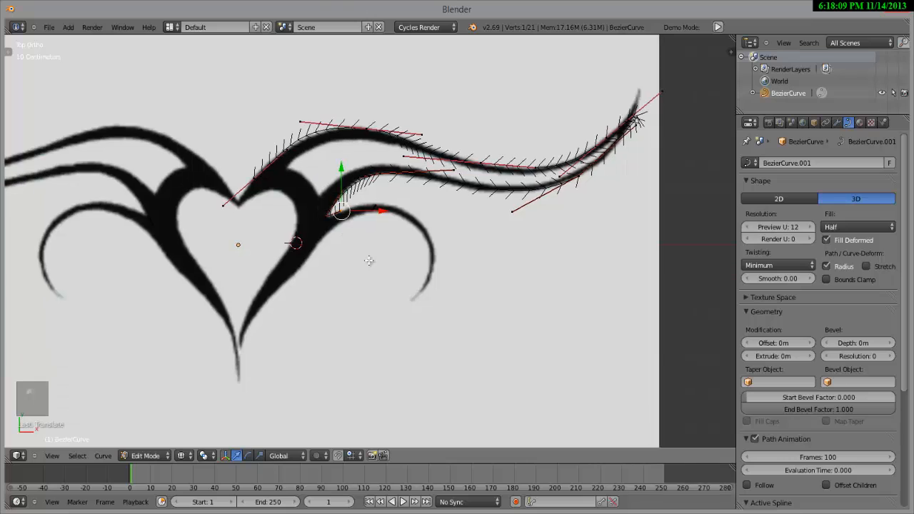
{"action": "scroll", "coordinate": [369, 260], "scroll_direction": "up", "scroll_amount": 3}
{"action": "middle_click_drag", "start_coordinate": [433, 217], "coordinate": [384, 299], "text": "shift"}
{"action": "scroll", "coordinate": [521, 248], "scroll_direction": "up", "scroll_amount": 1}
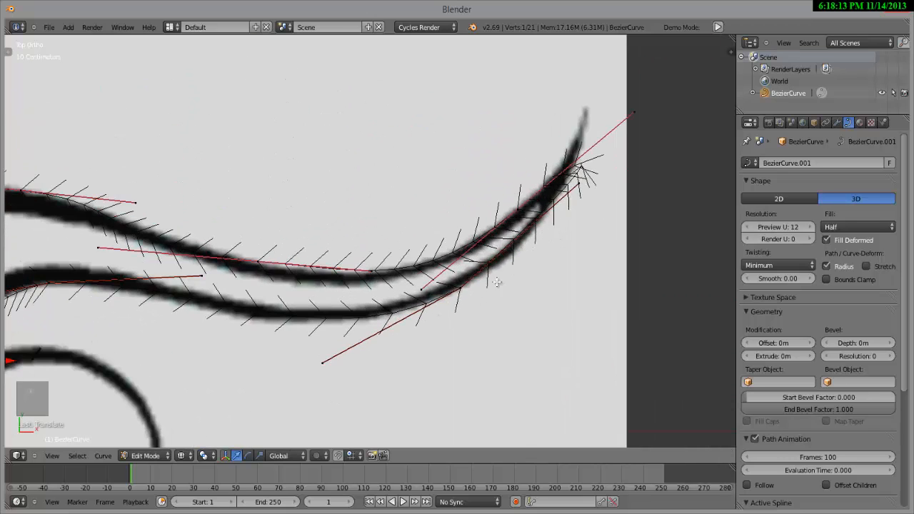
{"action": "middle_click_drag", "start_coordinate": [497, 283], "coordinate": [447, 299], "text": "shift"}
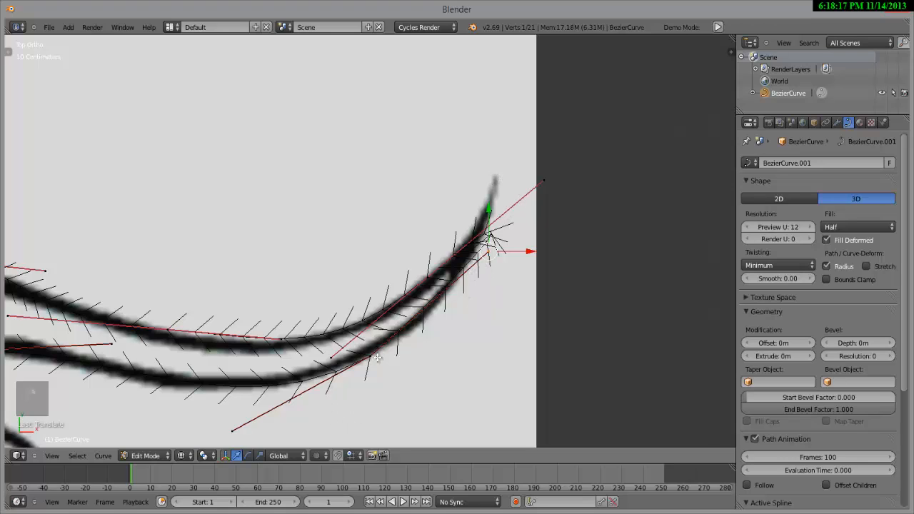
{"action": "key", "text": "g"}
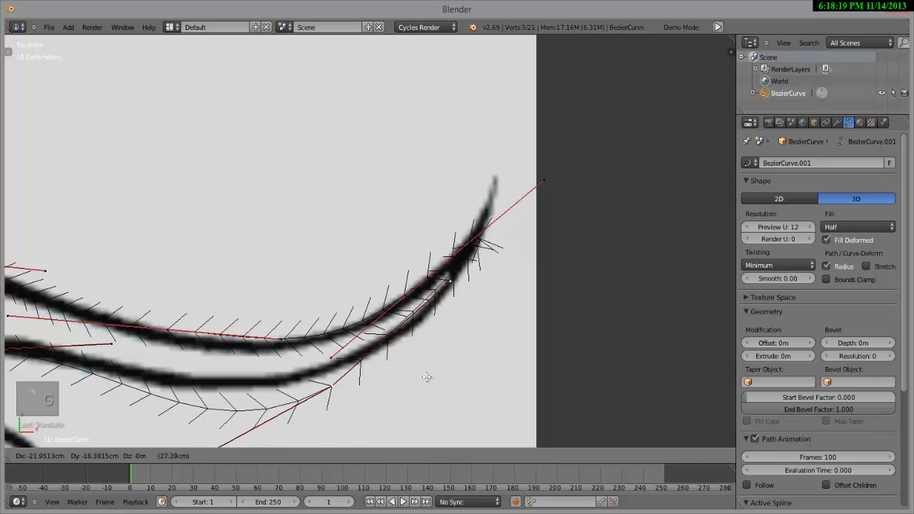
{"action": "left_click", "coordinate": [422, 374]}
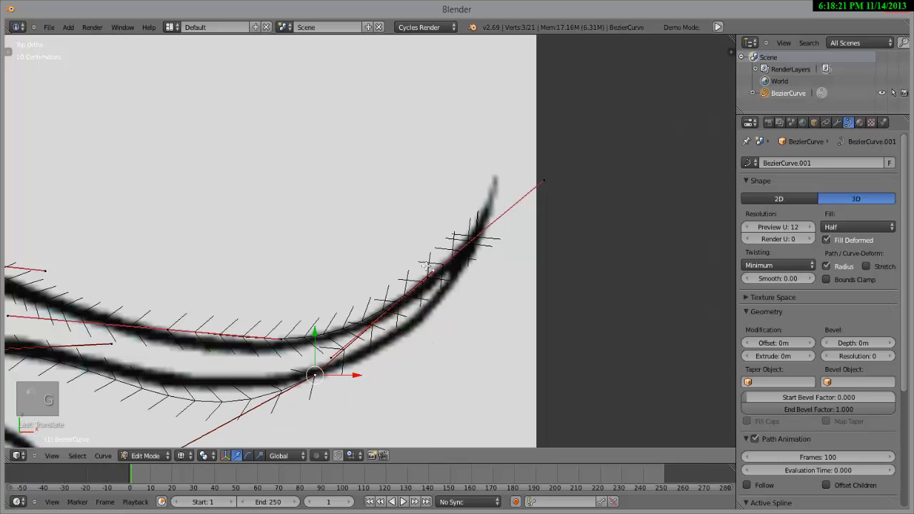
- Lower the moved point's upper handle and raise its lower handle so the curve follows the wing's lower edge on both sides
{"action": "right_click", "coordinate": [429, 273]}
{"action": "right_click", "coordinate": [431, 266]}
{"action": "key", "text": "g"}
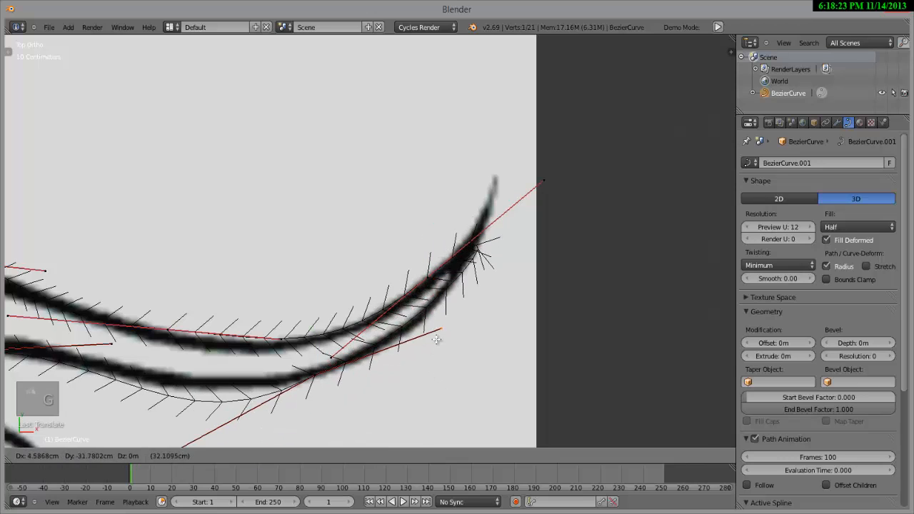
{"action": "left_click", "coordinate": [427, 333]}
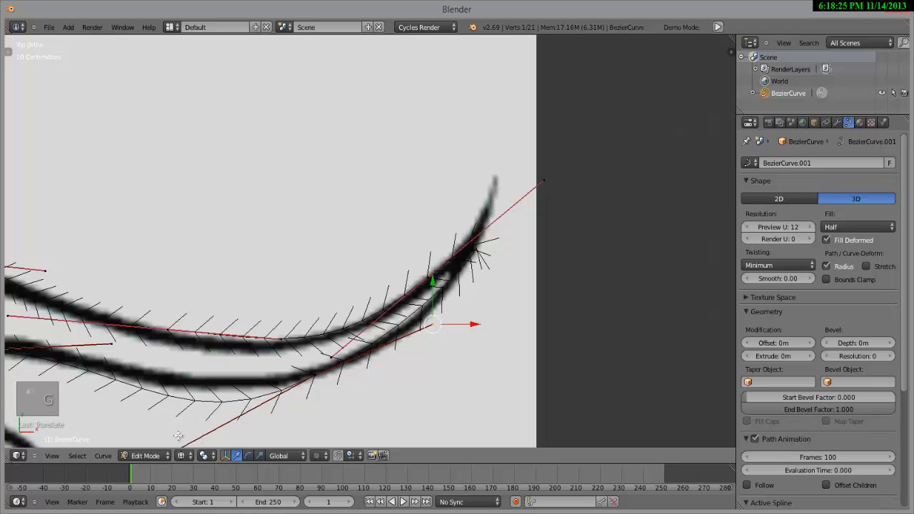
{"action": "scroll", "coordinate": [230, 396], "scroll_direction": "down", "scroll_amount": 1}
{"action": "middle_click_drag", "start_coordinate": [230, 395], "coordinate": [211, 344], "text": "shift"}
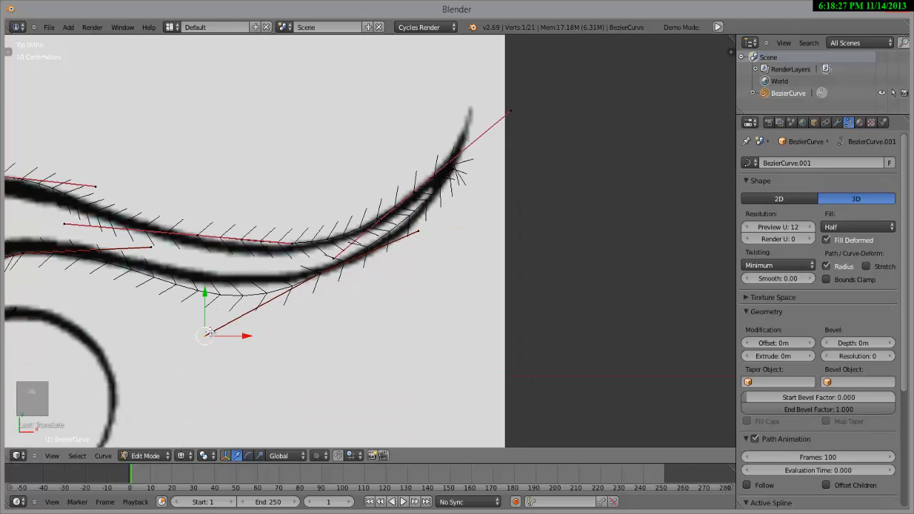
{"action": "key", "text": "g"}
{"action": "left_click", "coordinate": [257, 289]}
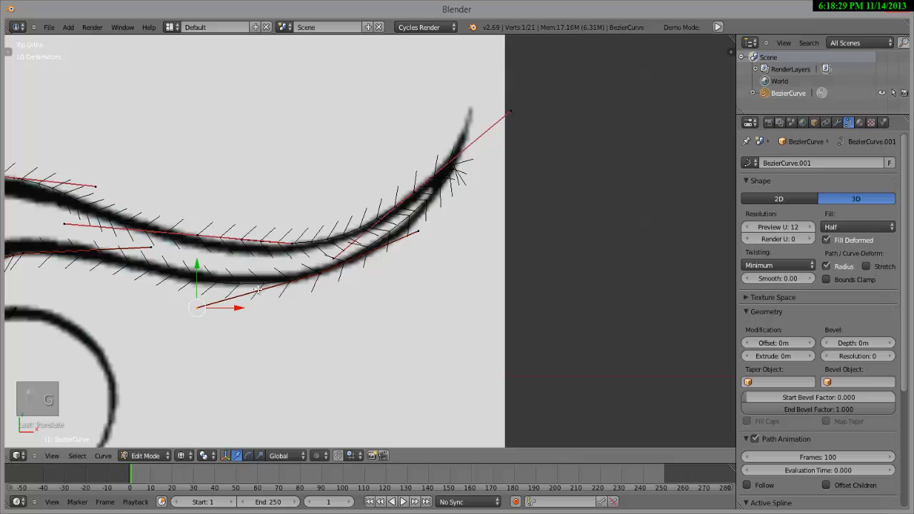
- Move the near-tip control point with its handles onto the very tip of the wing
{"action": "scroll", "coordinate": [280, 311], "scroll_direction": "up", "scroll_amount": 3}
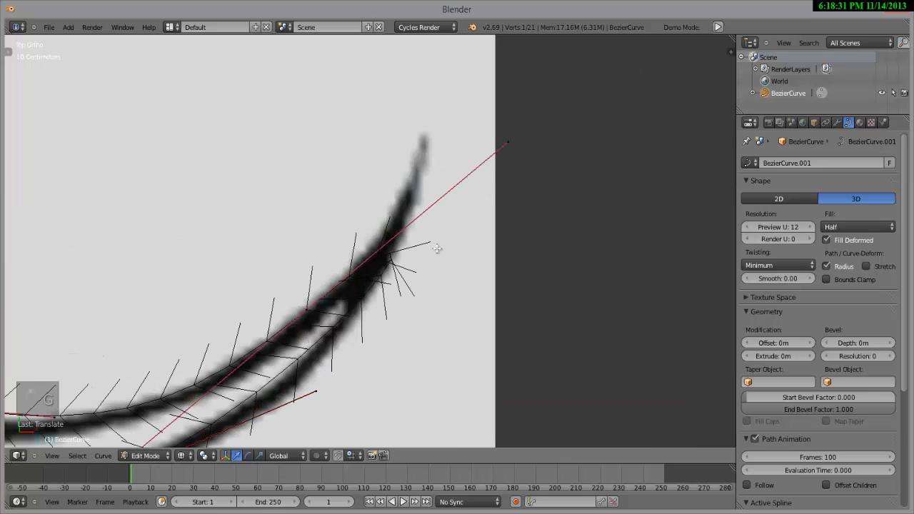
{"action": "right_click", "coordinate": [304, 305]}
{"action": "key", "text": "g"}
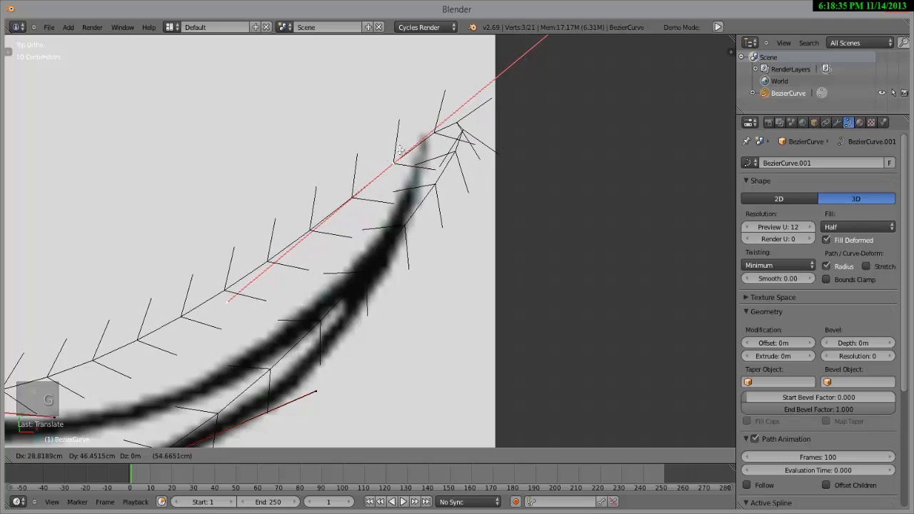
{"action": "left_click", "coordinate": [415, 141]}
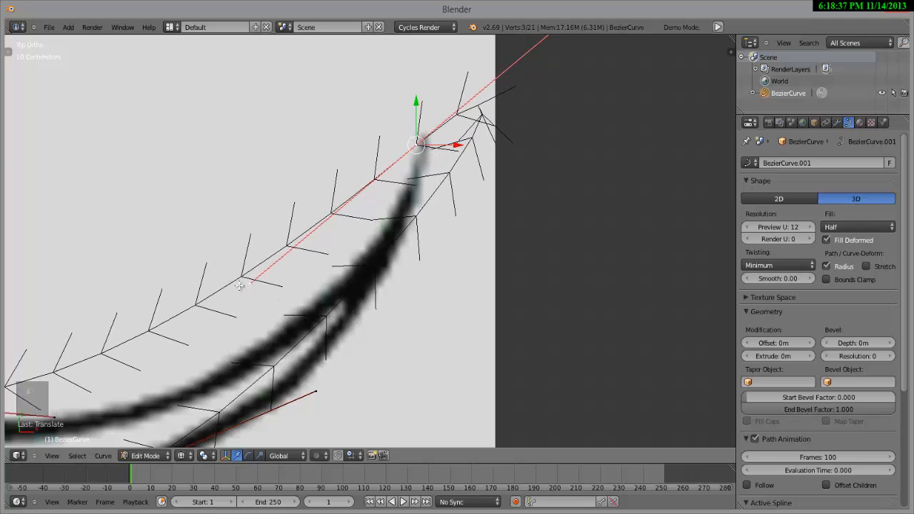
- Swing the tip point's outer handle below the tip so the lower segment follows the wing's outer edge
{"action": "key", "text": "g"}
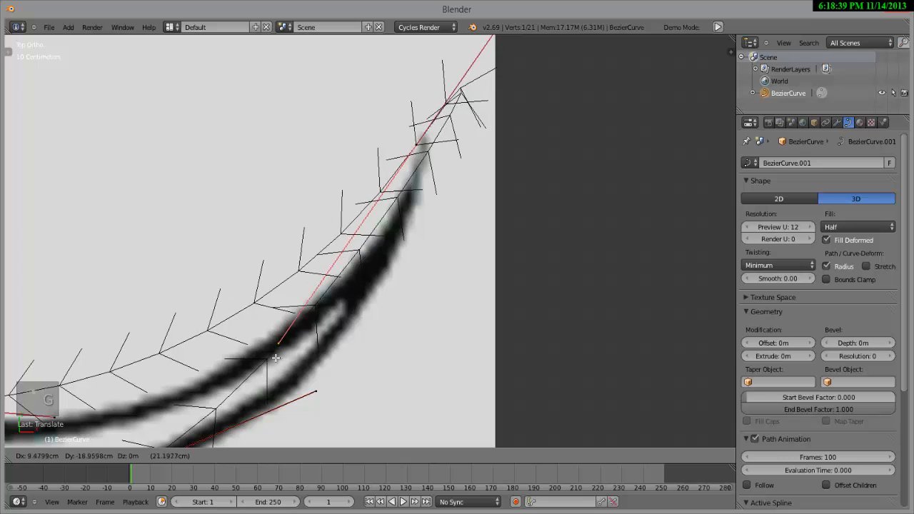
{"action": "key", "text": "Escape"}
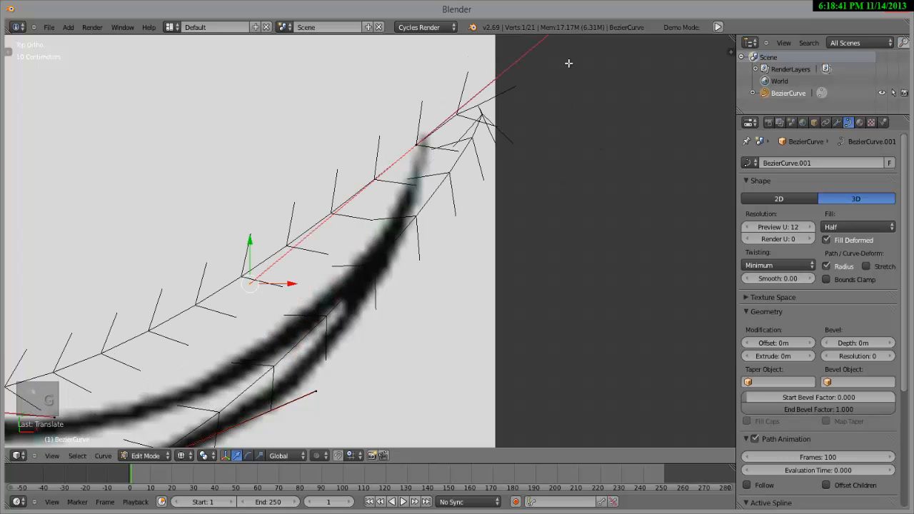
{"action": "scroll", "coordinate": [536, 187], "scroll_direction": "down", "scroll_amount": 3}
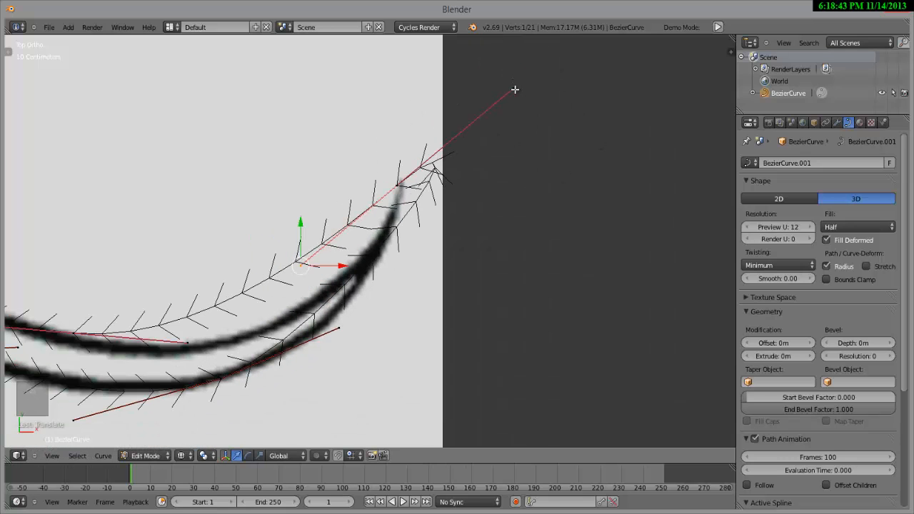
{"action": "key", "text": "g"}
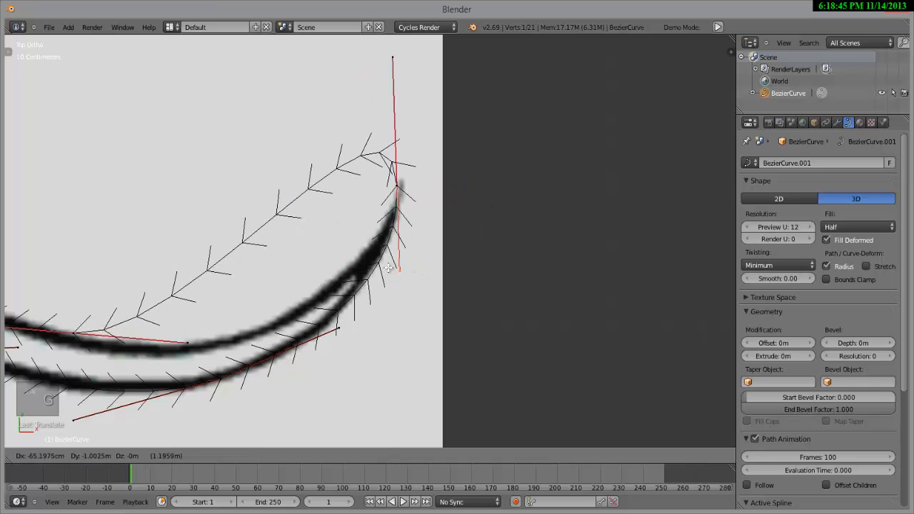
{"action": "left_click", "coordinate": [385, 265]}
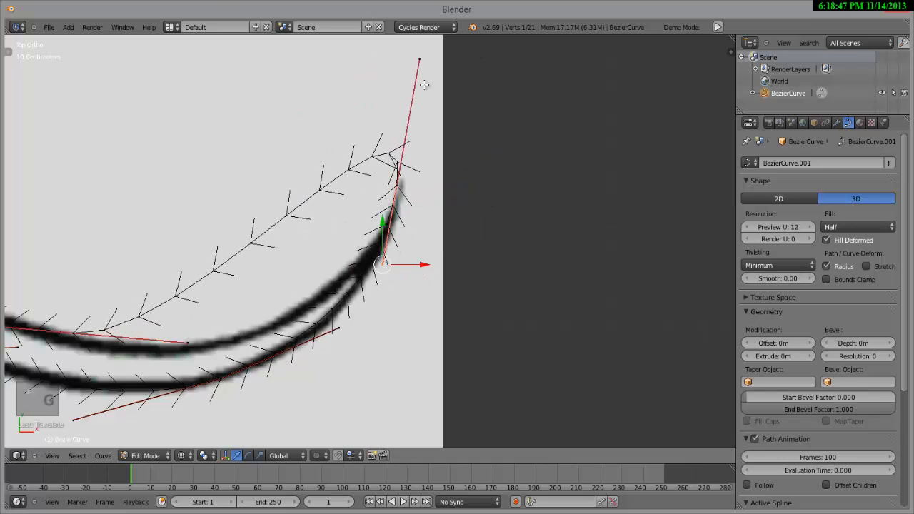
- Set the tip point's upper handle to Vector and move it below the tip so the upper segment bends along the wing
{"action": "key", "text": "g"}
{"action": "right_click", "coordinate": [385, 136]}
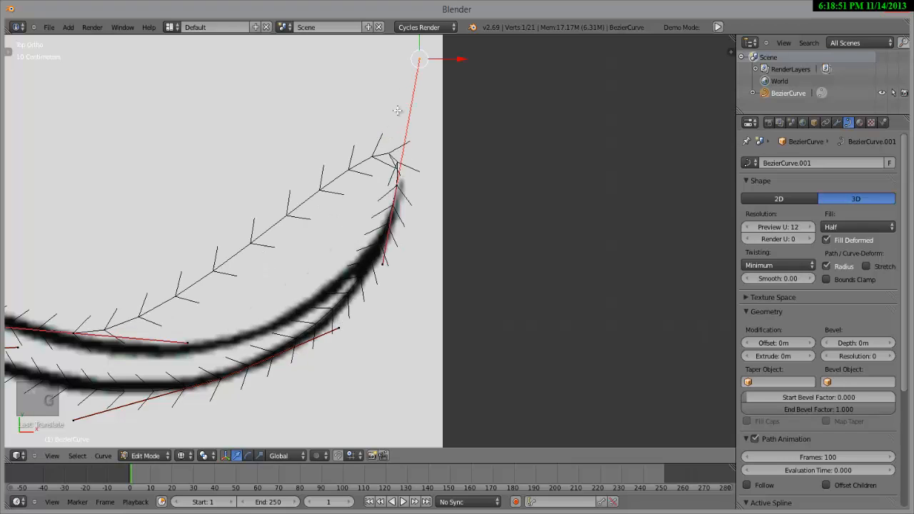
{"action": "key", "text": "v"}
{"action": "left_click", "coordinate": [397, 117]}
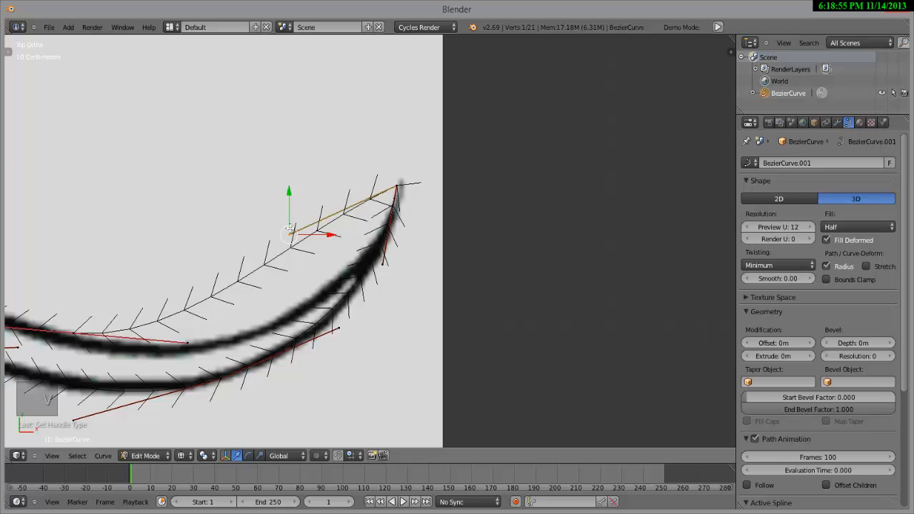
{"action": "key", "text": "g"}
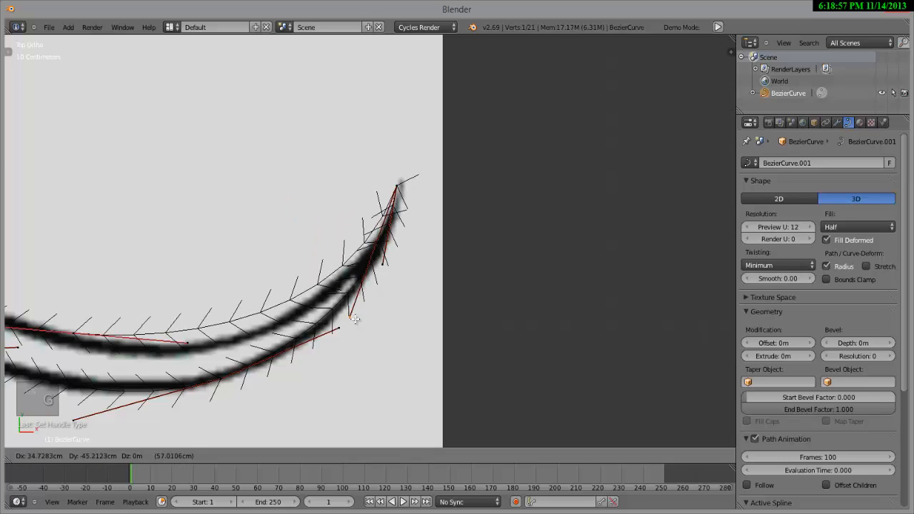
{"action": "left_click", "coordinate": [352, 323]}
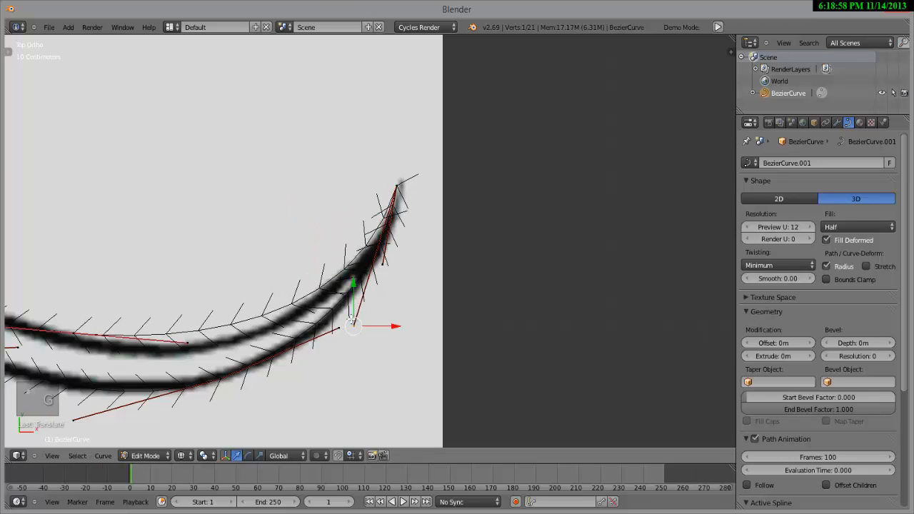
- Nudge the tip's shorter handle inward and lower the outer handle of the neighbouring upper-edge point so the curve follows the wing's upper edge
{"action": "right_click", "coordinate": [382, 262]}
{"action": "key", "text": "g"}
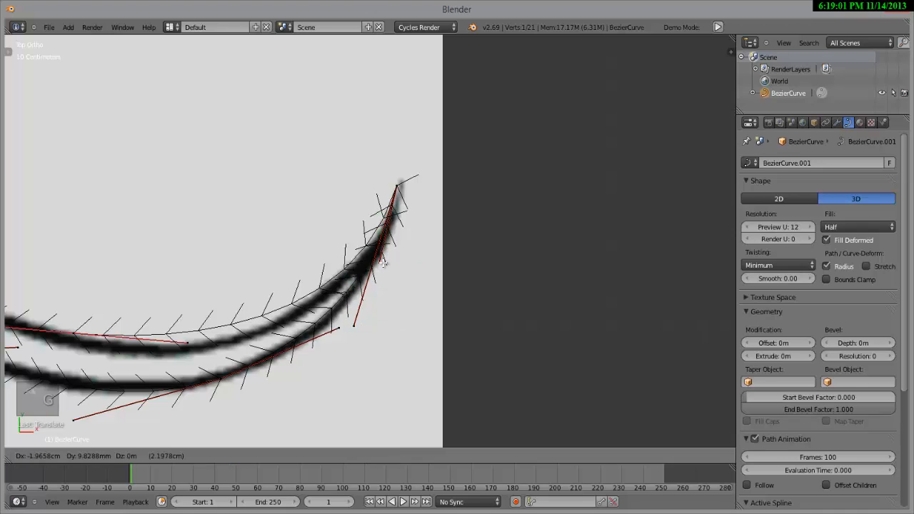
{"action": "left_click", "coordinate": [382, 262]}
{"action": "right_click", "coordinate": [187, 347]}
{"action": "key", "text": "g"}
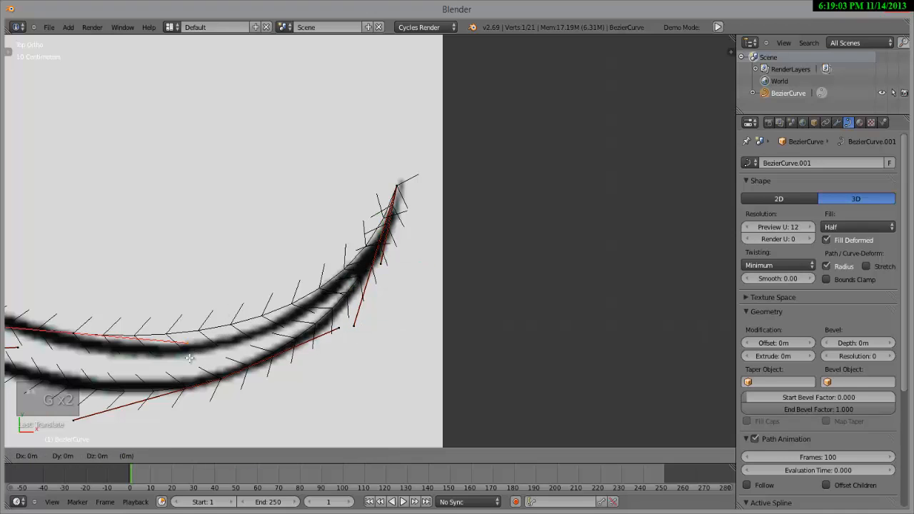
{"action": "left_click", "coordinate": [187, 366]}
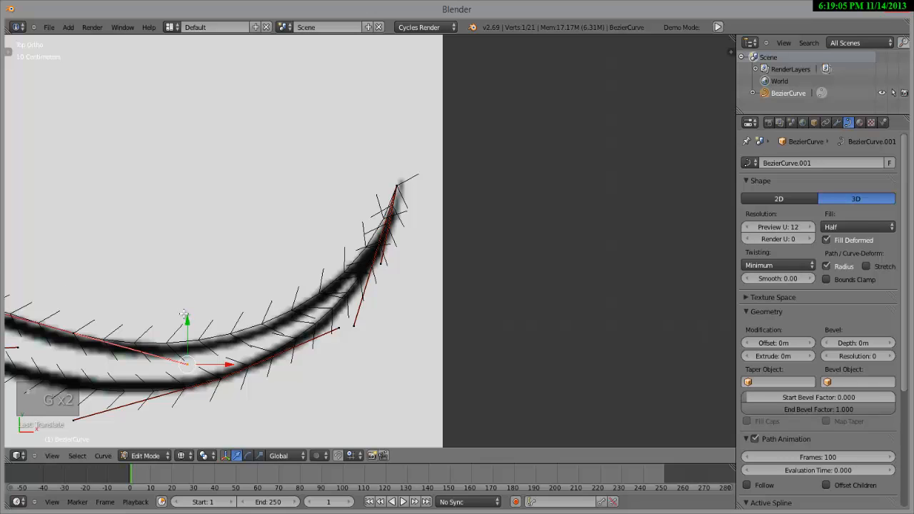
- Check the wing outline in Object Mode, and in Edit Mode move the tip control point with its handles up and outward onto the wing's faded tip
{"action": "scroll", "coordinate": [183, 314], "scroll_direction": "down", "scroll_amount": 5}
{"action": "key", "text": "Tab"}
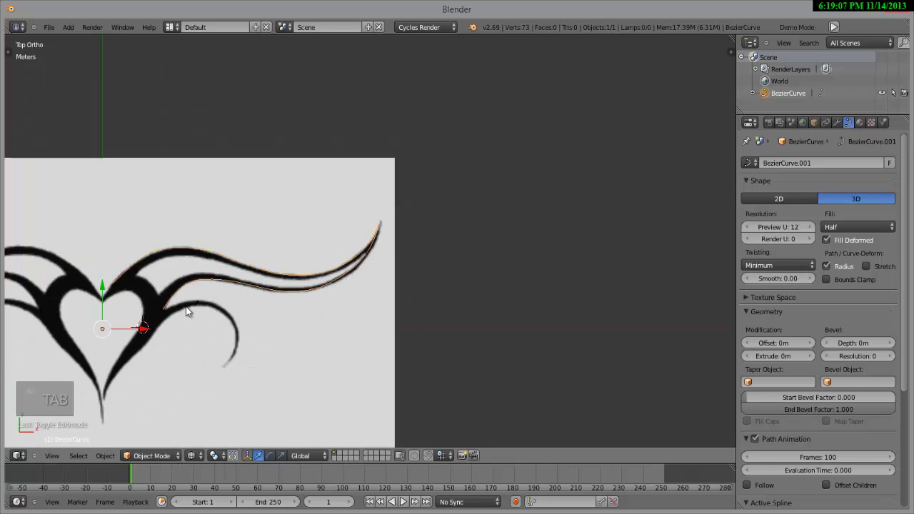
{"action": "scroll", "coordinate": [187, 311], "scroll_direction": "up", "scroll_amount": 6}
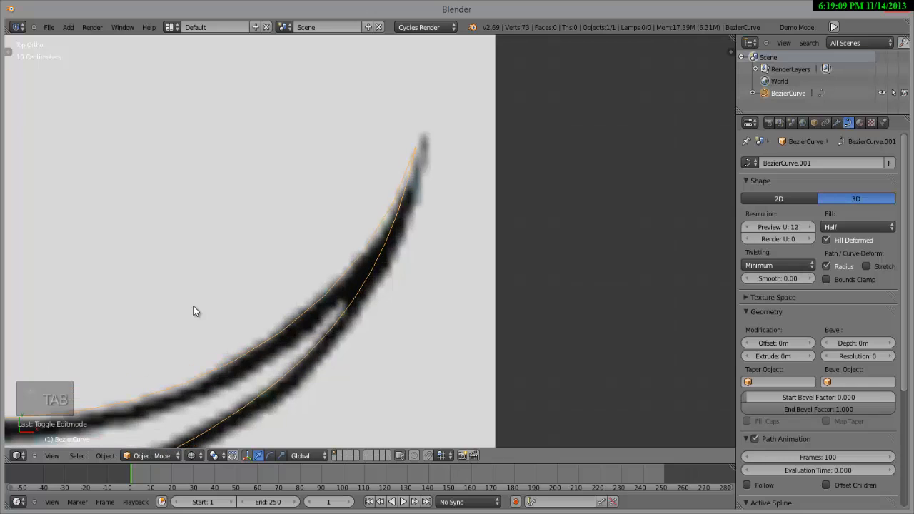
{"action": "scroll", "coordinate": [257, 250], "scroll_direction": "down", "scroll_amount": 3}
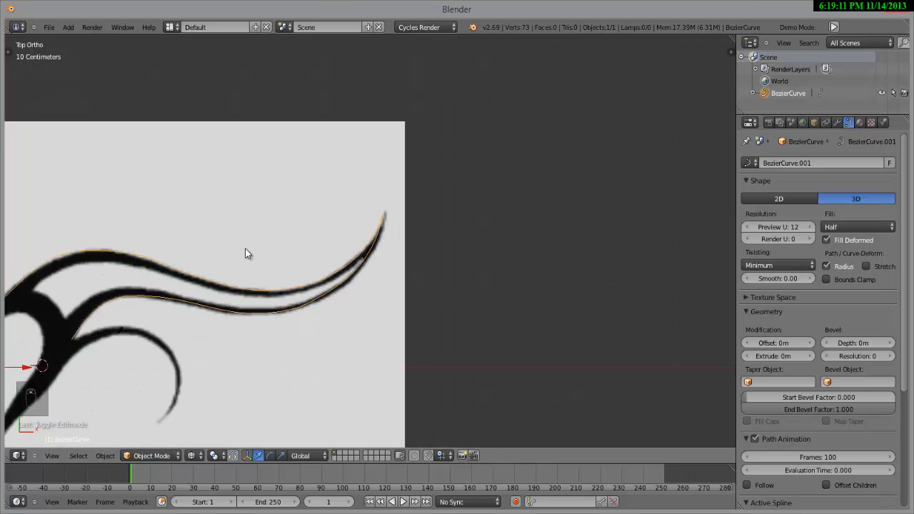
{"action": "scroll", "coordinate": [197, 272], "scroll_direction": "down", "scroll_amount": 2}
{"action": "scroll", "coordinate": [194, 273], "scroll_direction": "up", "scroll_amount": 3}
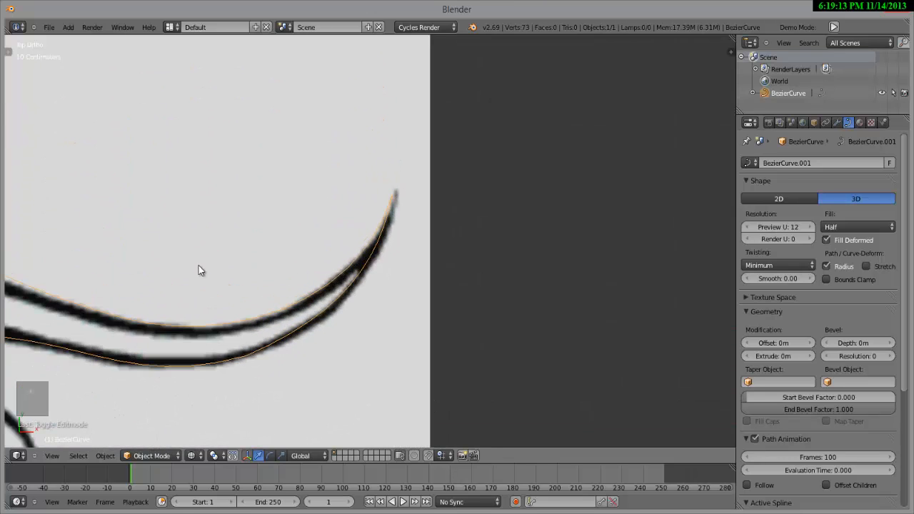
{"action": "key", "text": "Tab"}
{"action": "scroll", "coordinate": [290, 272], "scroll_direction": "up", "scroll_amount": 1}
{"action": "scroll", "coordinate": [290, 271], "scroll_direction": "up", "scroll_amount": 1}
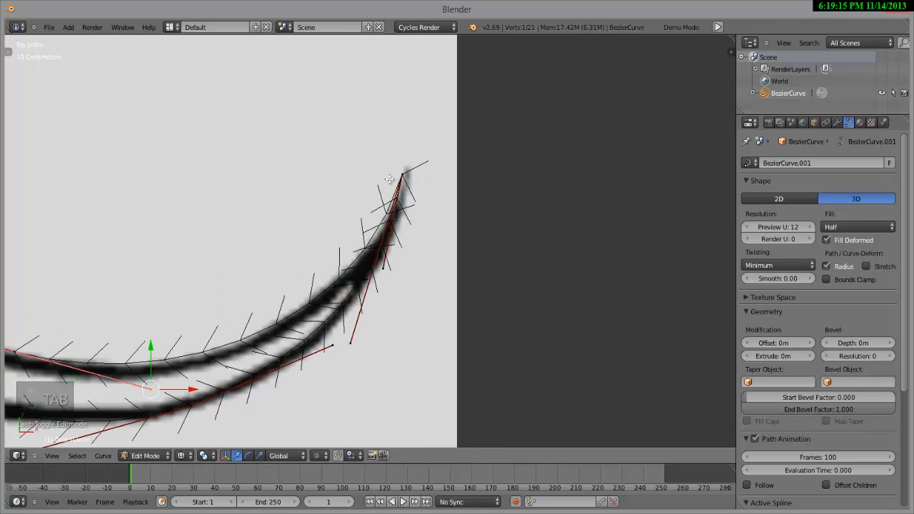
{"action": "right_click", "coordinate": [402, 175]}
{"action": "key", "text": "g"}
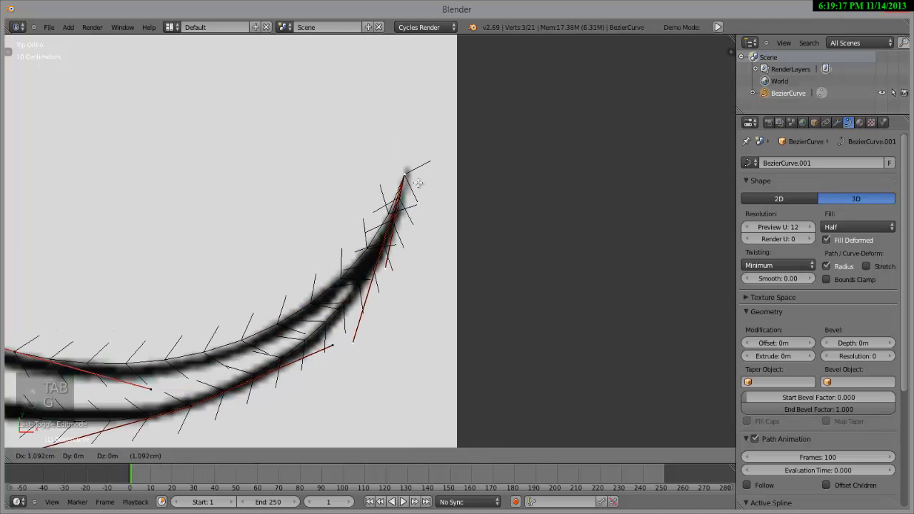
{"action": "left_click", "coordinate": [424, 171]}
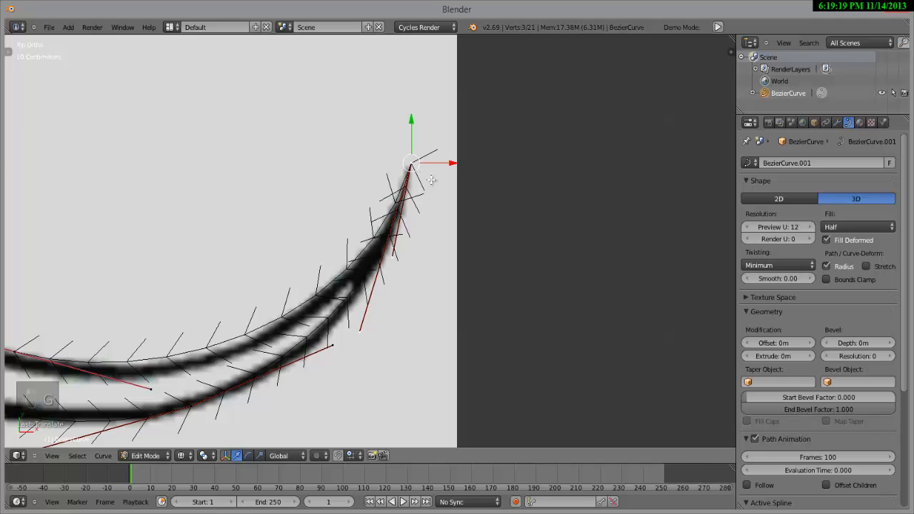
{"action": "scroll", "coordinate": [420, 199], "scroll_direction": "down", "scroll_amount": 1}
{"action": "scroll", "coordinate": [454, 242], "scroll_direction": "down", "scroll_amount": 4}
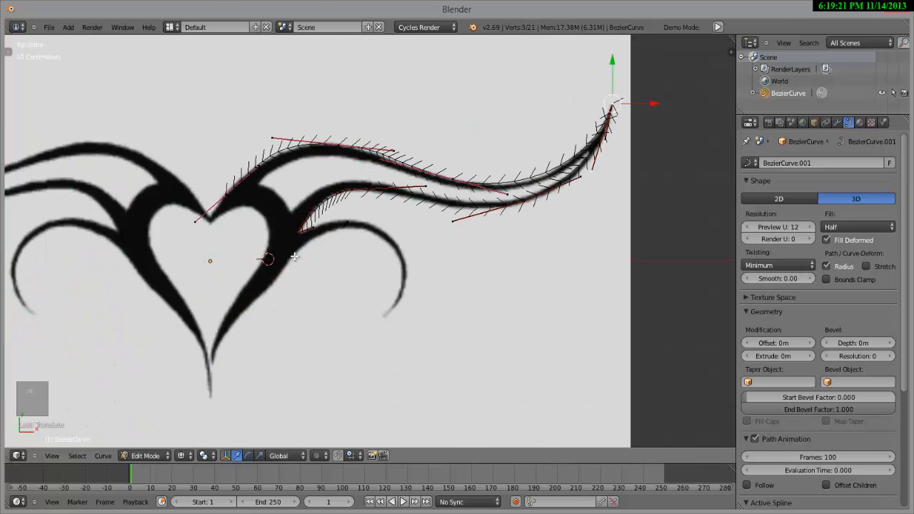
{"action": "middle_click_drag", "start_coordinate": [445, 172], "coordinate": [286, 279], "text": "shift"}
{"action": "scroll", "coordinate": [372, 225], "scroll_direction": "up", "scroll_amount": 3}
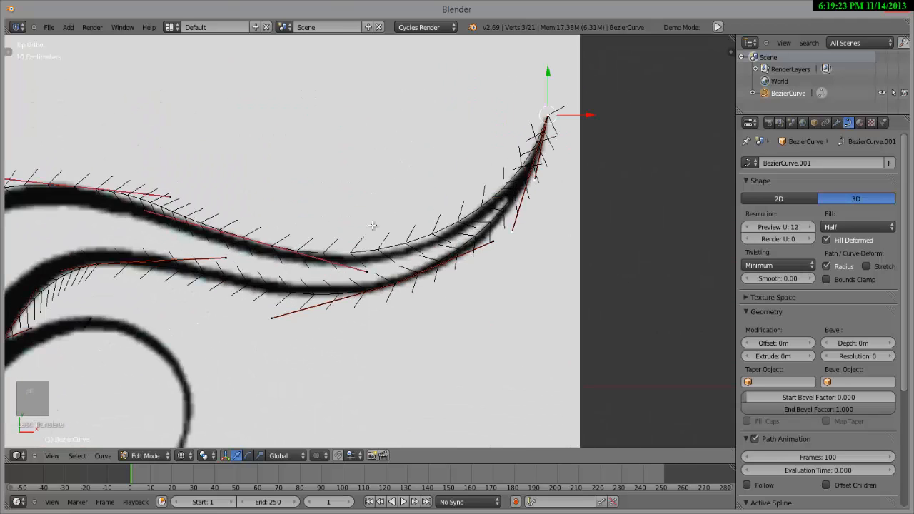
{"action": "scroll", "coordinate": [293, 270], "scroll_direction": "up", "scroll_amount": 2}
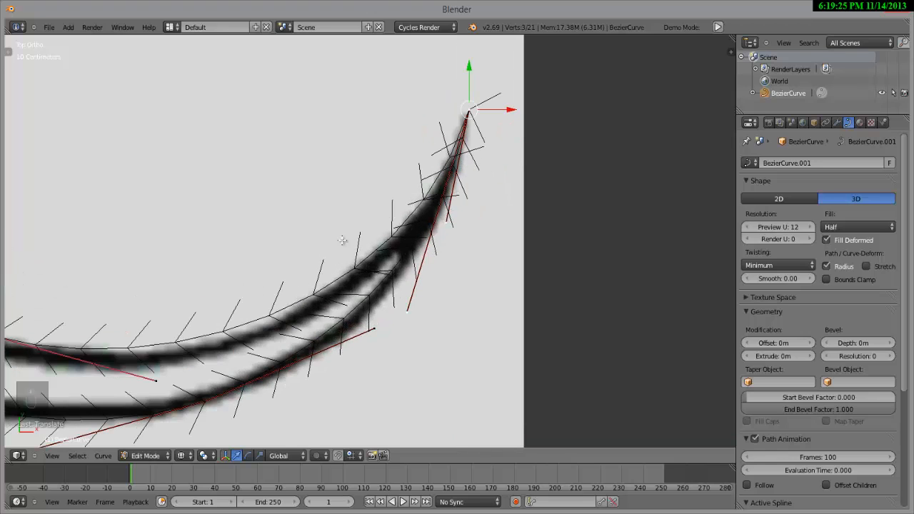
{"action": "right_click", "coordinate": [395, 301]}
{"action": "key", "text": "g"}
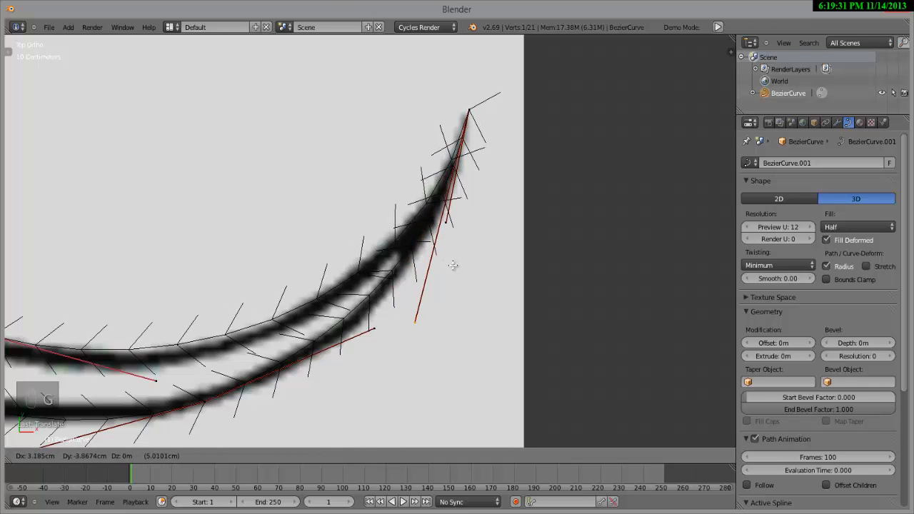
{"action": "right_click", "coordinate": [453, 264]}
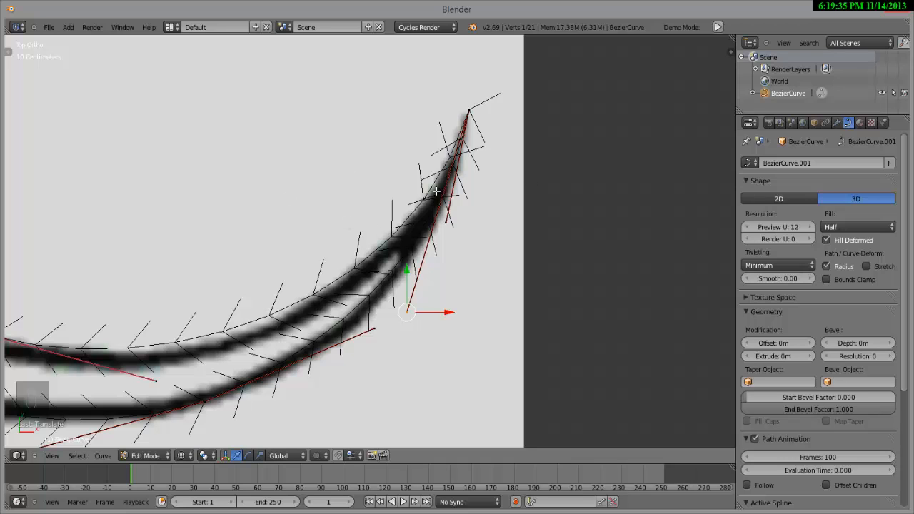
{"action": "key", "text": "v"}
{"action": "key", "text": "Return"}
- Lower the tip-side handle of the upper-edge point at the wing's dip slightly to bring the curve closer to the black line
{"action": "scroll", "coordinate": [298, 271], "scroll_direction": "up", "scroll_amount": 1}
{"action": "scroll", "coordinate": [142, 327], "scroll_direction": "down", "scroll_amount": 4}
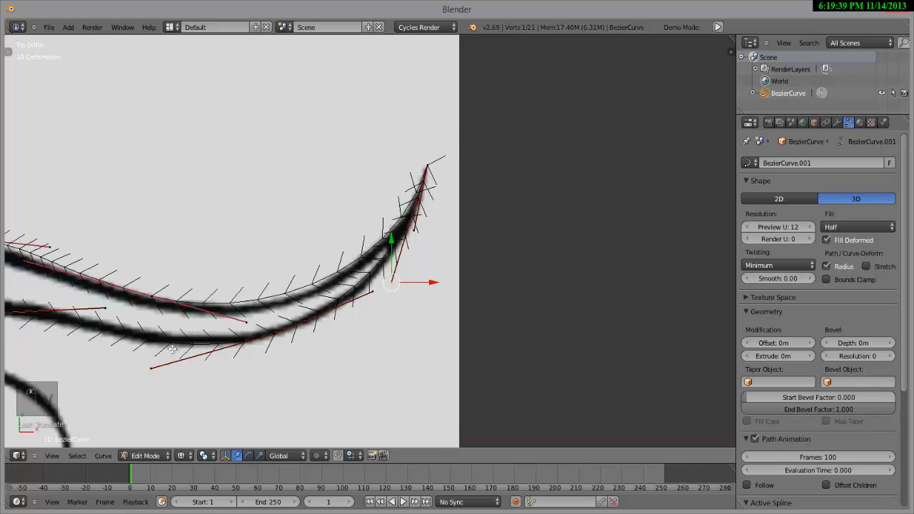
{"action": "middle_click_drag", "start_coordinate": [211, 372], "coordinate": [283, 295], "text": "shift"}
{"action": "scroll", "coordinate": [285, 297], "scroll_direction": "up", "scroll_amount": 3}
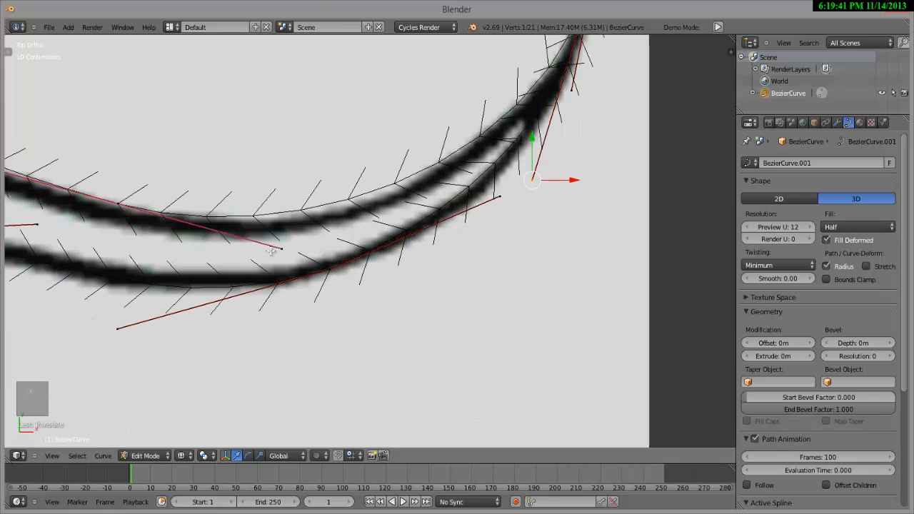
{"action": "right_click", "coordinate": [272, 252]}
{"action": "key", "text": "g"}
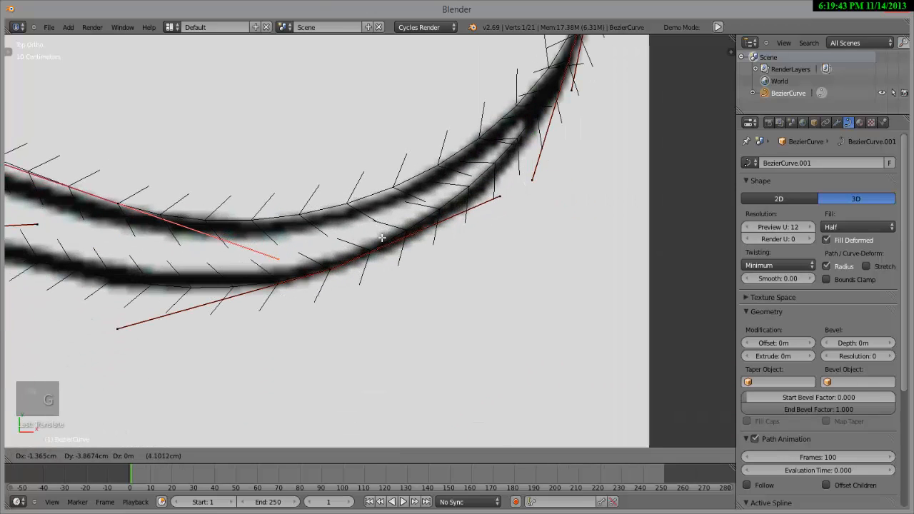
{"action": "left_click", "coordinate": [384, 234]}
- Lower the two facing handles between the wing's hump and its dip so the curve follows the upper edge there
{"action": "scroll", "coordinate": [46, 207], "scroll_direction": "down", "scroll_amount": 2}
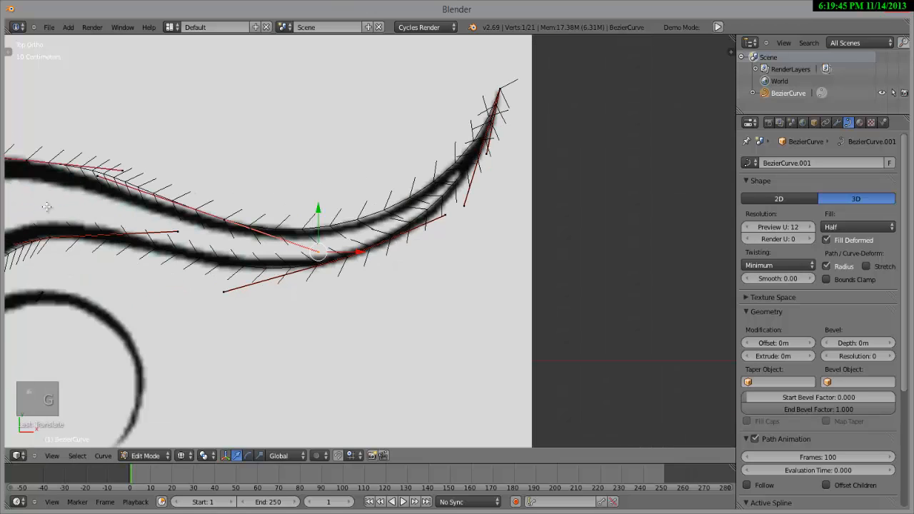
{"action": "right_click", "coordinate": [115, 169]}
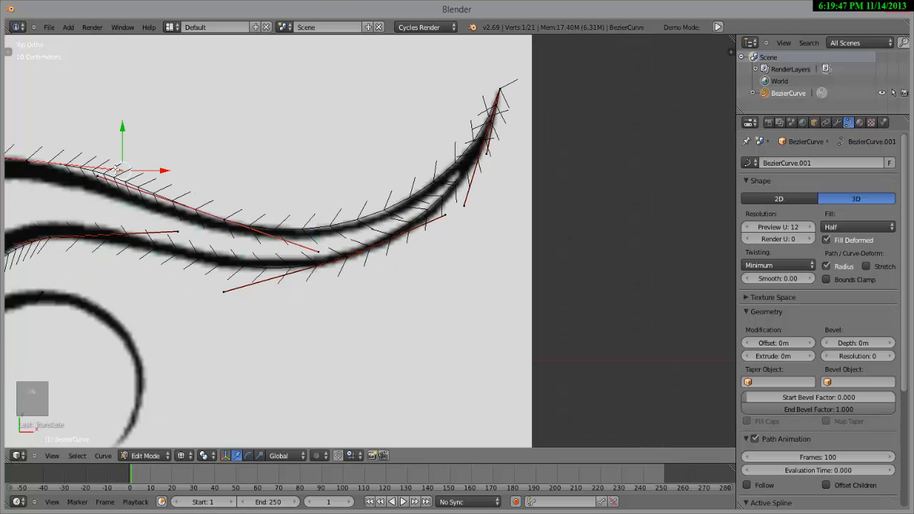
{"action": "key", "text": "g"}
{"action": "left_click", "coordinate": [122, 205]}
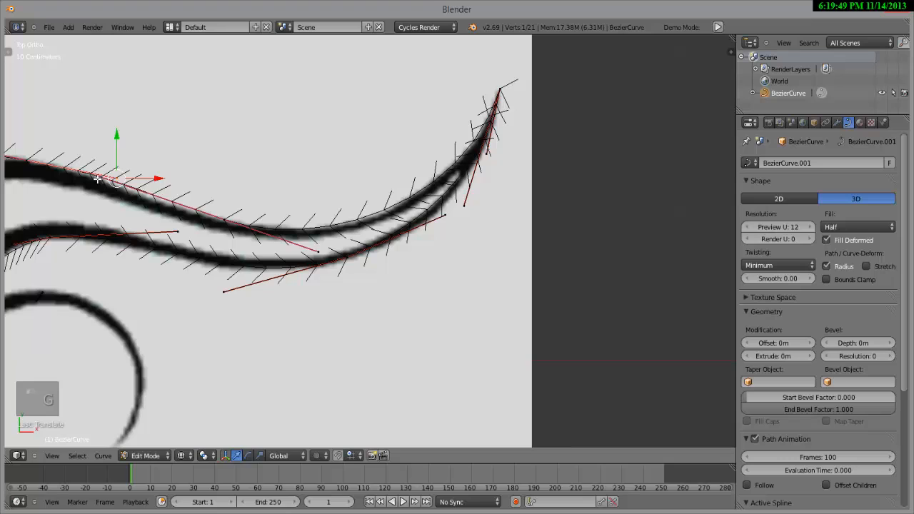
{"action": "right_click", "coordinate": [97, 179]}
{"action": "key", "text": "g"}
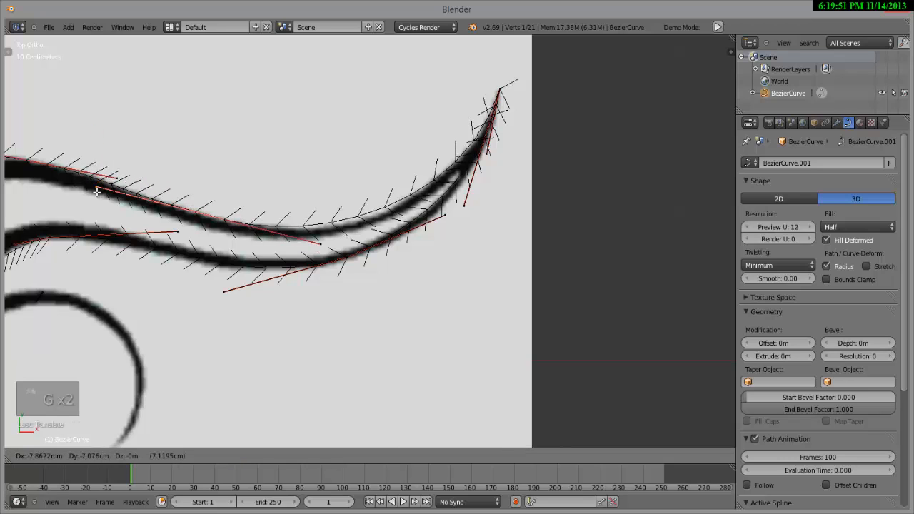
{"action": "left_click", "coordinate": [96, 192]}
- Pull the dip point's tip-side handle down slightly again to fit the upper edge through the dip
{"action": "scroll", "coordinate": [195, 222], "scroll_direction": "up", "scroll_amount": 2}
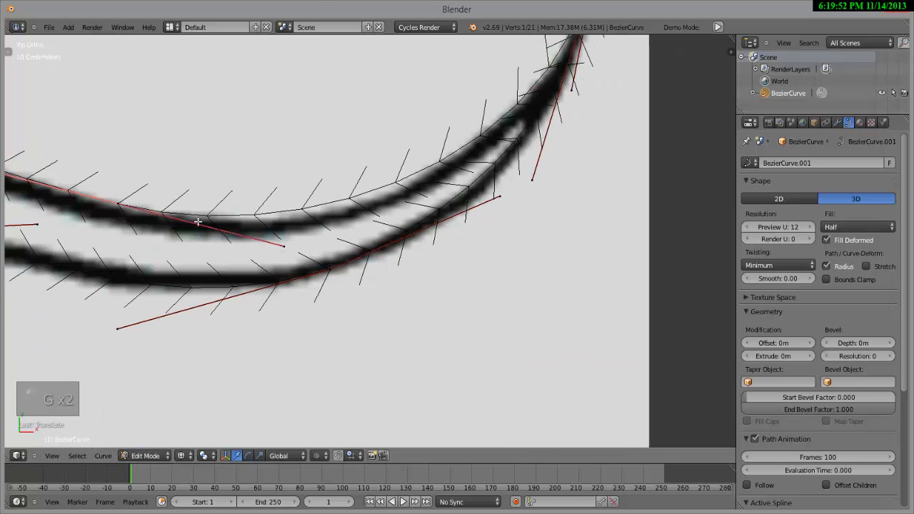
{"action": "right_click", "coordinate": [282, 244]}
{"action": "key", "text": "g"}
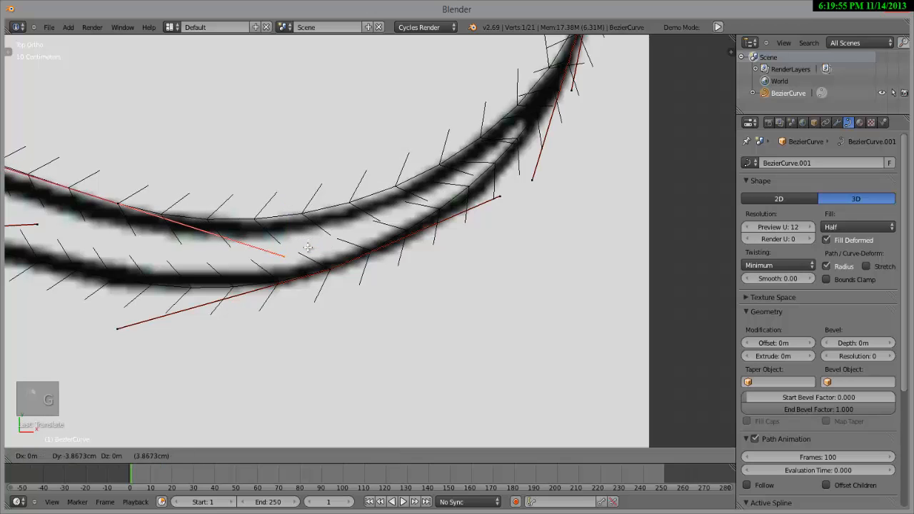
{"action": "left_click", "coordinate": [294, 215]}
- Lower the tip-side handle of the wing's lower-edge point so the lower segment follows the outer edge toward the tip
{"action": "scroll", "coordinate": [299, 224], "scroll_direction": "down", "scroll_amount": 2}
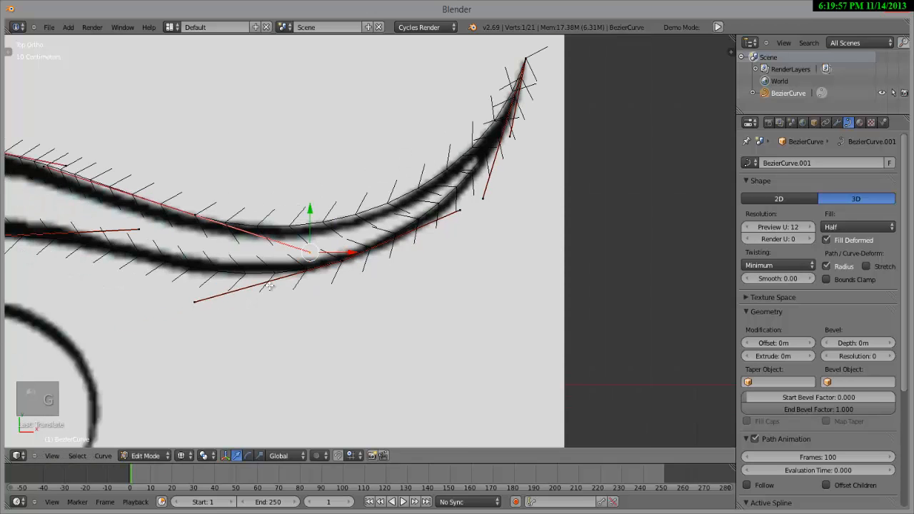
{"action": "right_click", "coordinate": [462, 212]}
{"action": "key", "text": "g"}
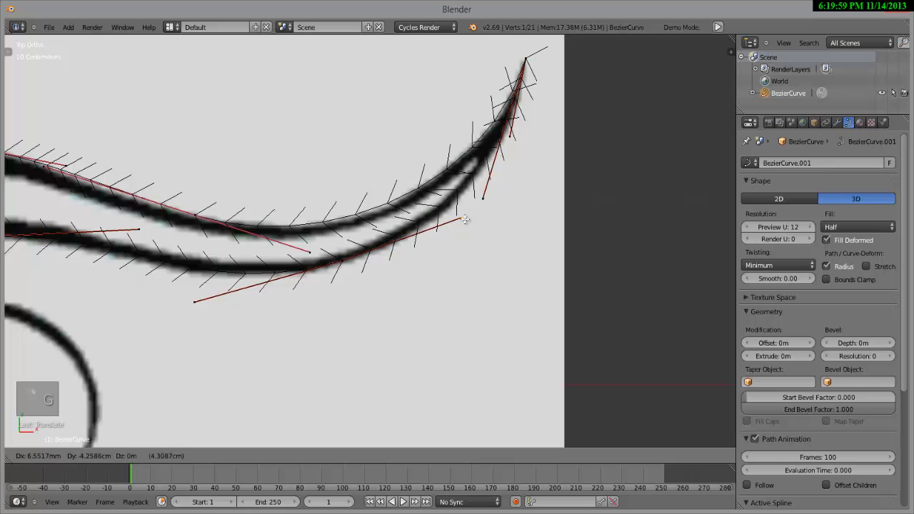
{"action": "left_click", "coordinate": [464, 220]}
{"action": "right_click", "coordinate": [491, 185]}
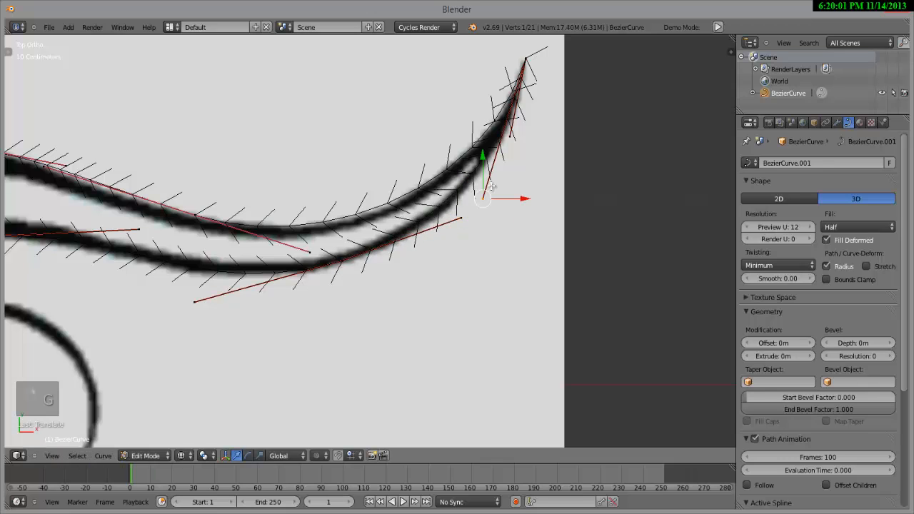
- Shift the notch point between the wing and the curl slightly toward the wing tip so it sits on the notch corner
{"action": "middle_click_drag", "start_coordinate": [291, 327], "coordinate": [507, 231], "text": "shift"}
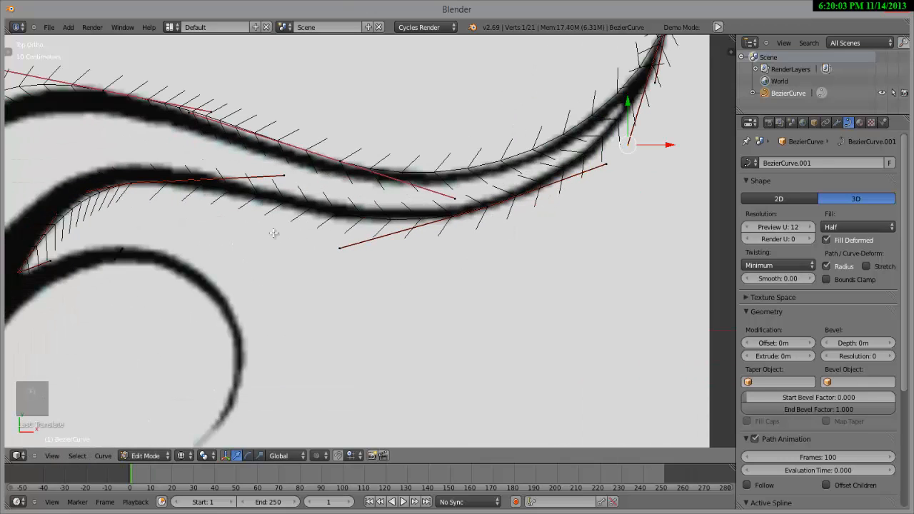
{"action": "middle_click_drag", "start_coordinate": [273, 233], "coordinate": [476, 113], "text": "shift"}
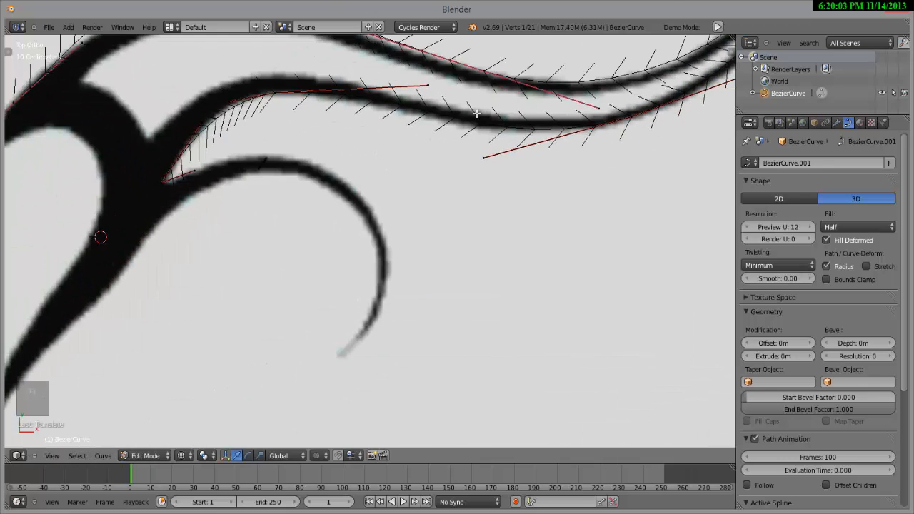
{"action": "right_click", "coordinate": [167, 178]}
{"action": "scroll", "coordinate": [159, 230], "scroll_direction": "up", "scroll_amount": 3}
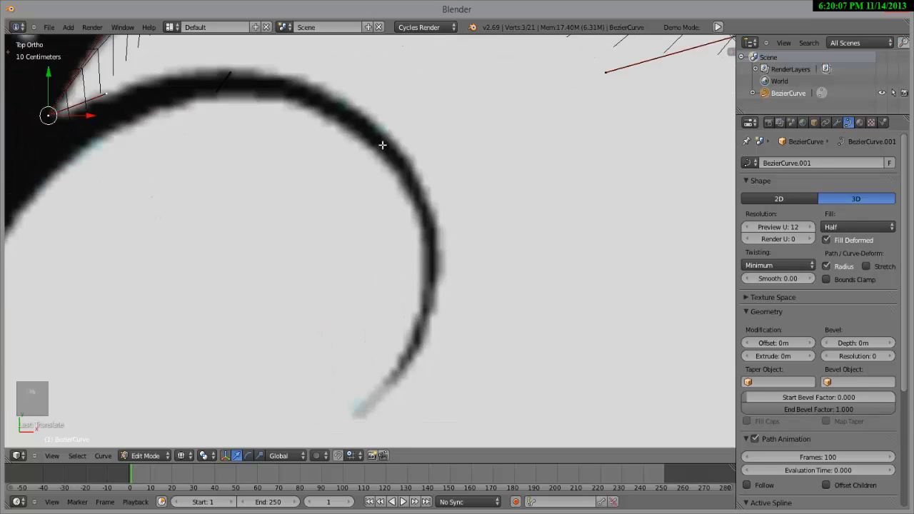
{"action": "middle_click_drag", "start_coordinate": [383, 145], "coordinate": [526, 91], "text": "shift"}
{"action": "middle_click_drag", "start_coordinate": [277, 209], "coordinate": [300, 394], "text": "shift"}
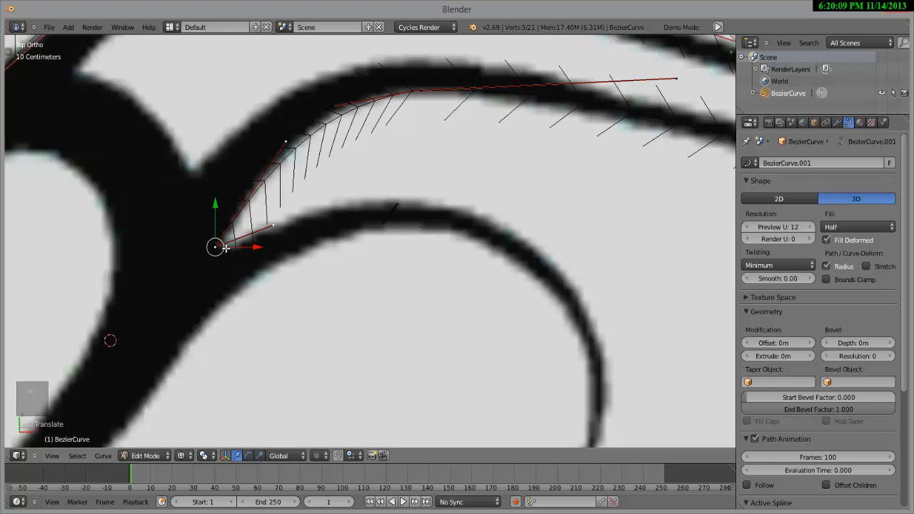
{"action": "key", "text": "g"}
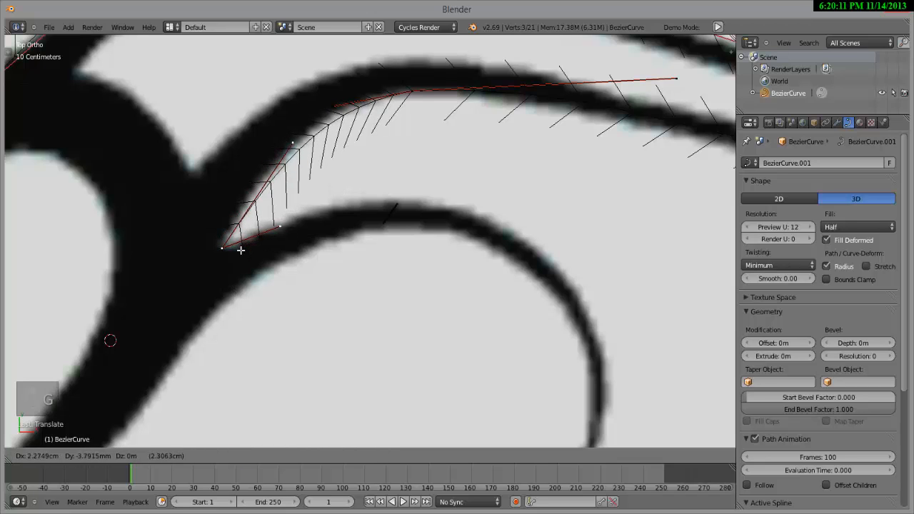
{"action": "left_click", "coordinate": [239, 247]}
- Move the notch point's wing-side handle inward over the black area so the segment follows the wing's lower edge
{"action": "right_click", "coordinate": [289, 144]}
{"action": "key", "text": "g"}
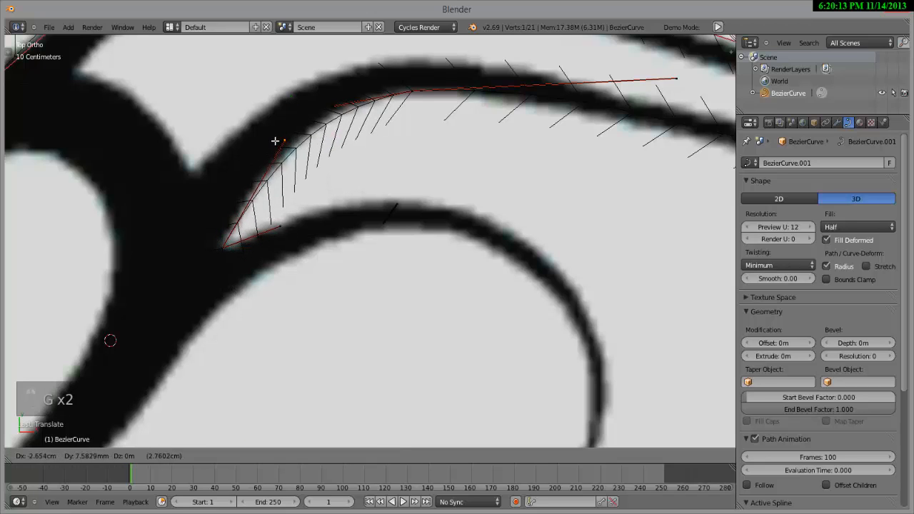
{"action": "left_click", "coordinate": [271, 140]}
{"action": "key", "text": "g"}
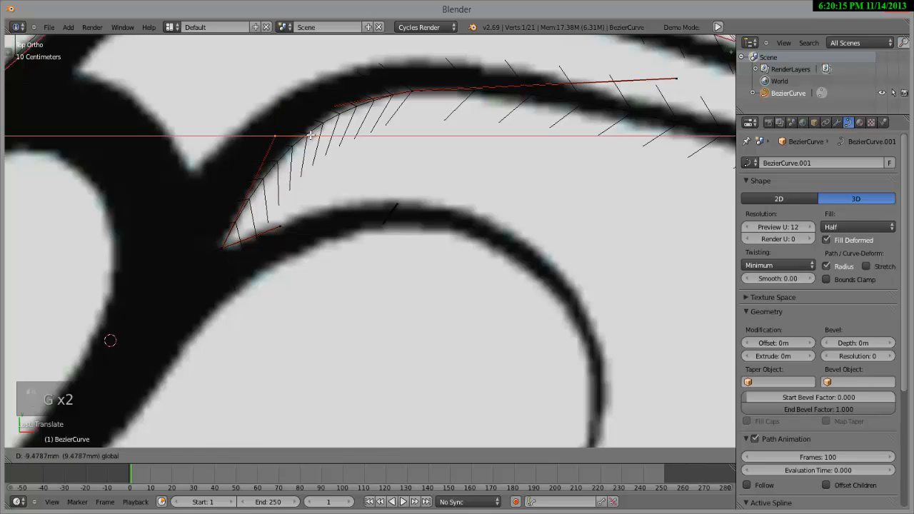
{"action": "key", "text": "Escape"}
- Raise the notch point's curl-side handle by about 1.2 cm to aim it along the curl's outer edge
{"action": "right_click", "coordinate": [293, 228]}
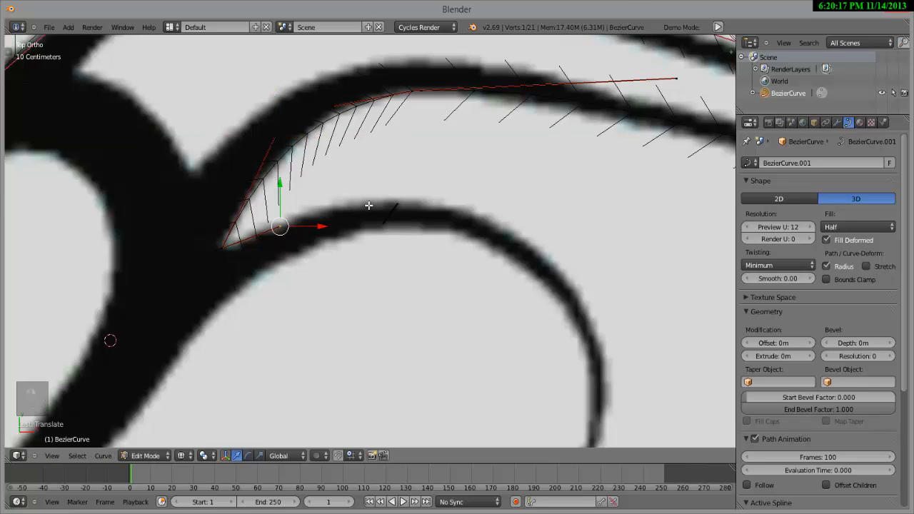
{"action": "scroll", "coordinate": [369, 206], "scroll_direction": "down", "scroll_amount": 4}
{"action": "key", "text": "g"}
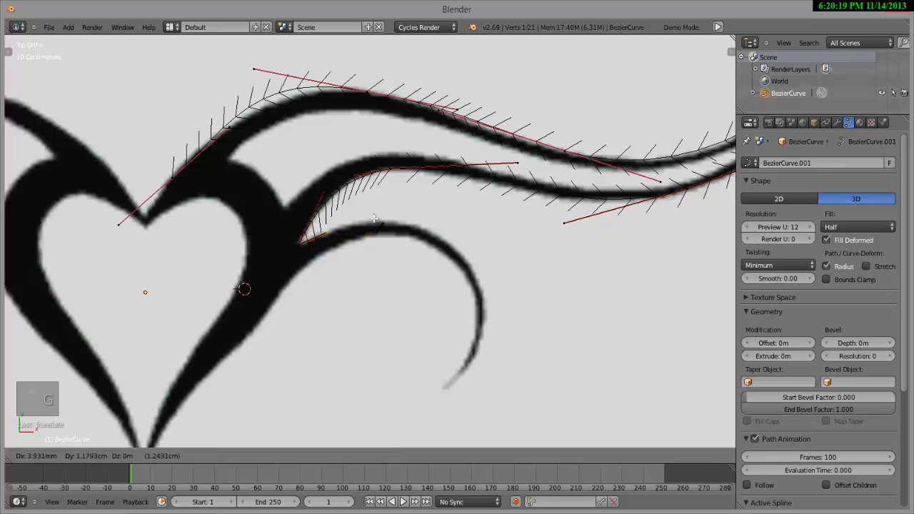
{"action": "left_click", "coordinate": [375, 217]}
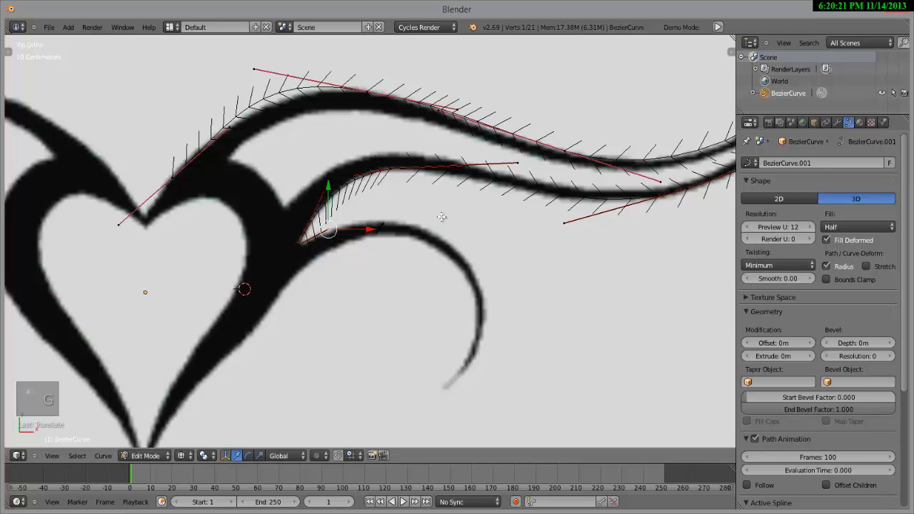
- Extrude a new point onto the curl's outer bend and place its two handles along the black line on either side
{"action": "key", "text": "e"}
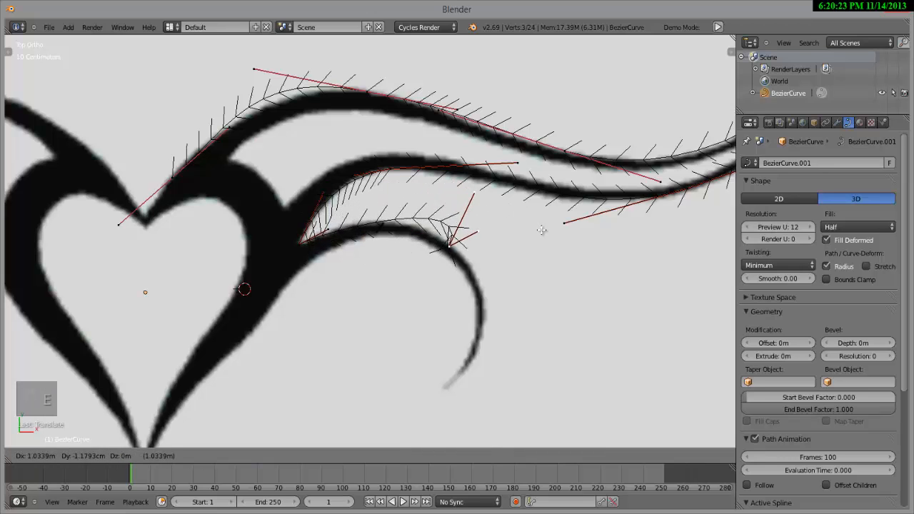
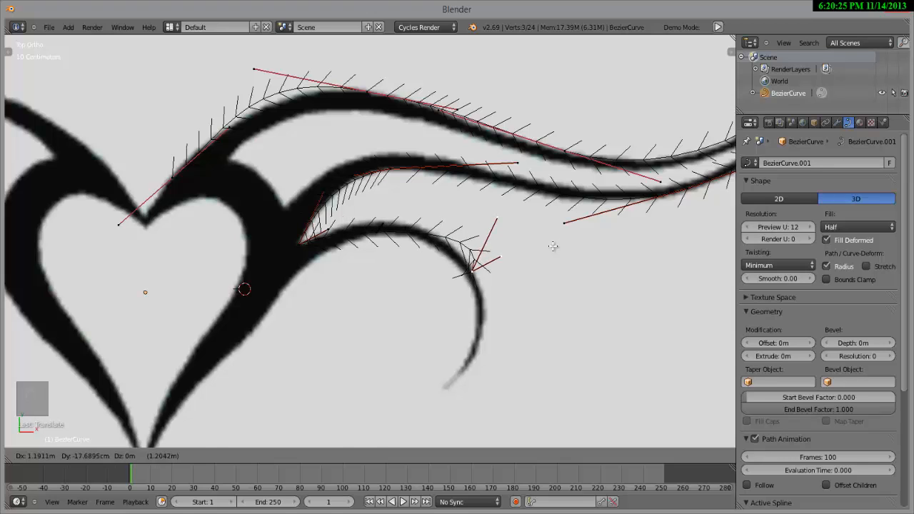
{"action": "left_click", "coordinate": [554, 246]}
{"action": "right_click", "coordinate": [498, 214]}
{"action": "key", "text": "g"}
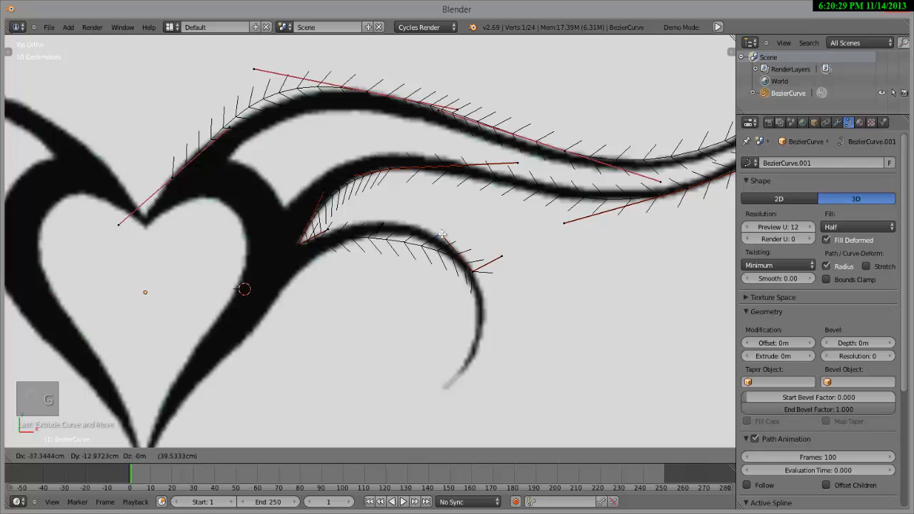
{"action": "left_click", "coordinate": [443, 234]}
{"action": "right_click", "coordinate": [506, 254]}
{"action": "key", "text": "g"}
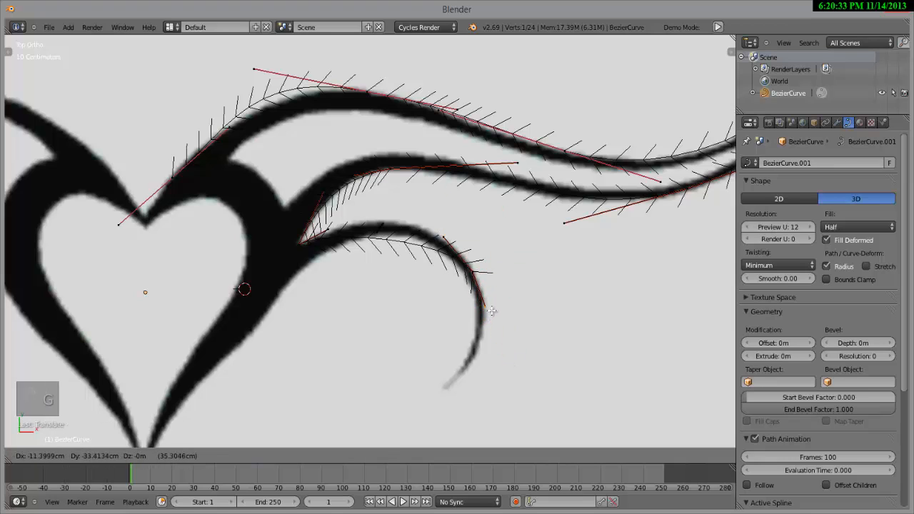
{"action": "left_click", "coordinate": [492, 311]}
- Nudge the curl's bend point up slightly and lengthen its notch-side handle upward to arch the segment over the curl
{"action": "right_click", "coordinate": [473, 274]}
{"action": "key", "text": "g"}
{"action": "left_click", "coordinate": [473, 269]}
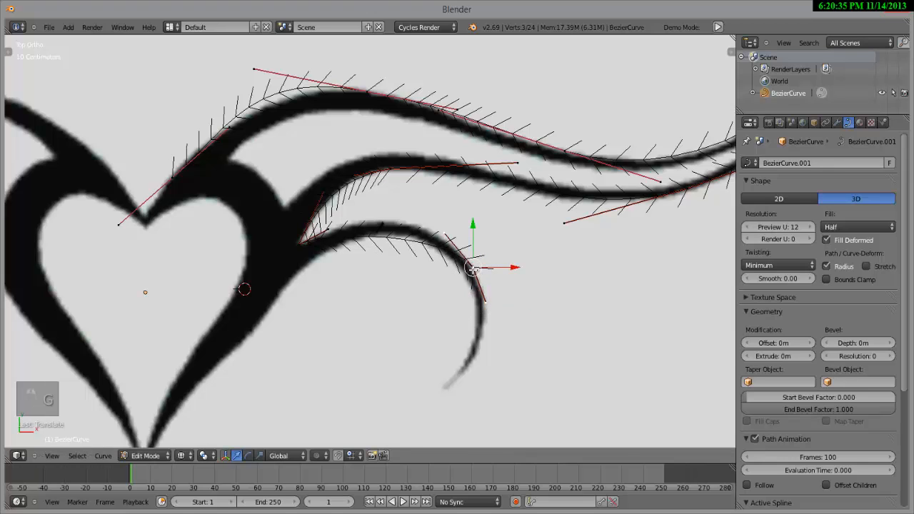
{"action": "right_click", "coordinate": [445, 234]}
{"action": "key", "text": "g"}
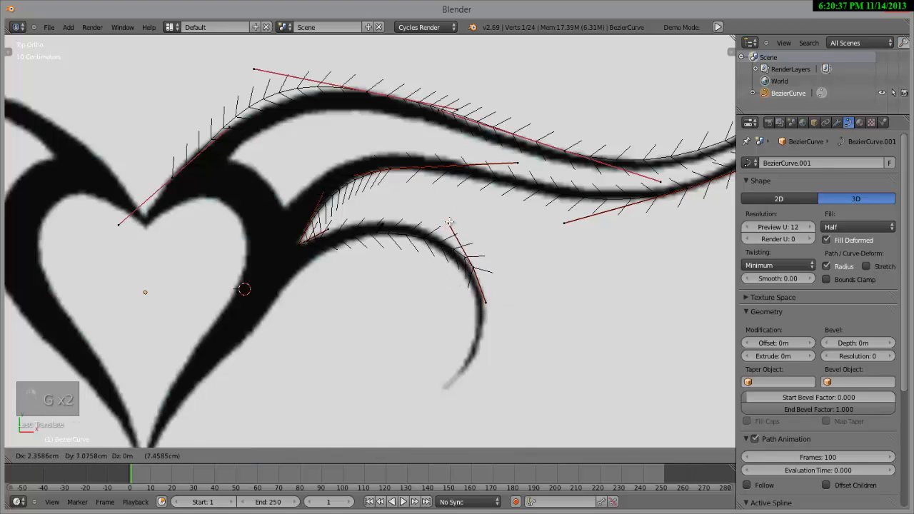
{"action": "left_click", "coordinate": [447, 203]}
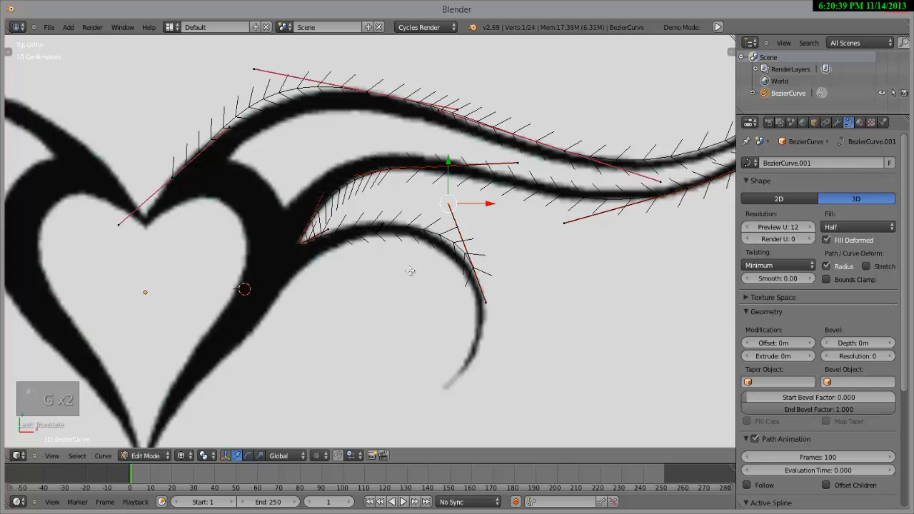
- Lengthen the notch point's curl-side handle up and outward so the segment rises to the curl's outer edge
{"action": "scroll", "coordinate": [385, 214], "scroll_direction": "up", "scroll_amount": 3}
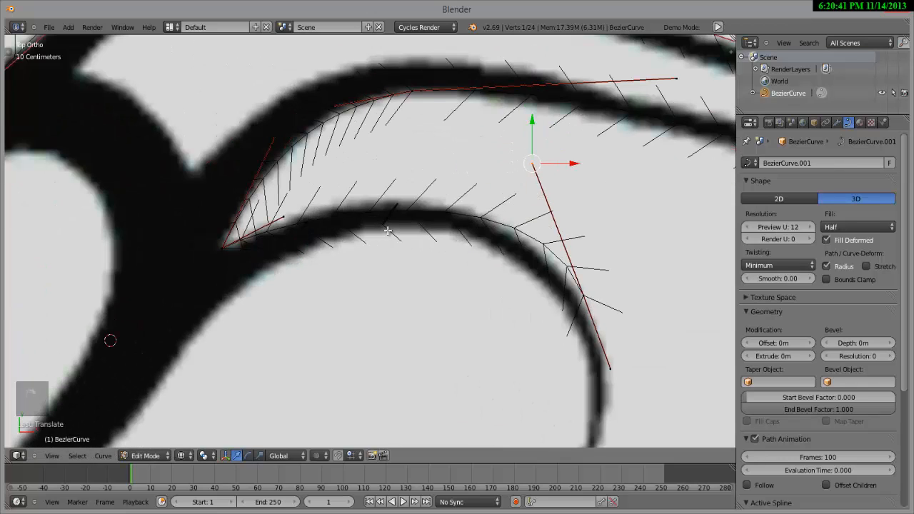
{"action": "right_click", "coordinate": [283, 216]}
{"action": "key", "text": "g"}
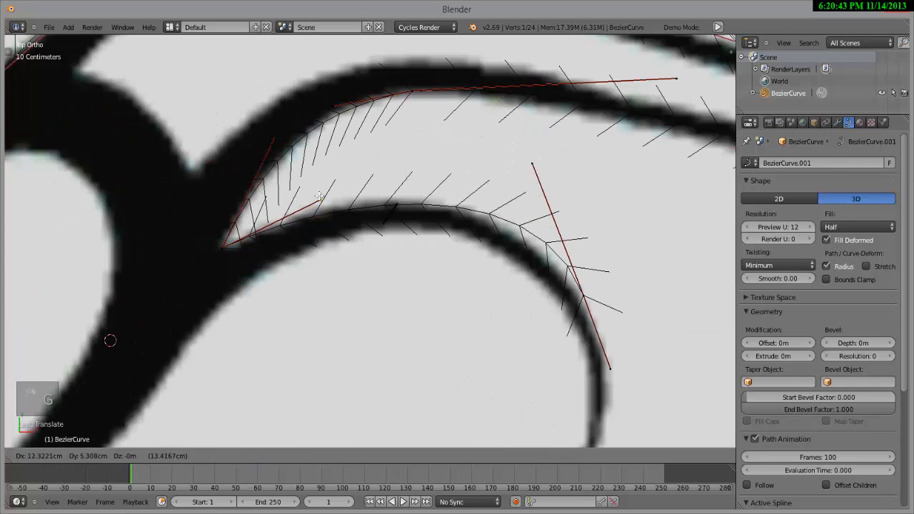
{"action": "left_click", "coordinate": [315, 193]}
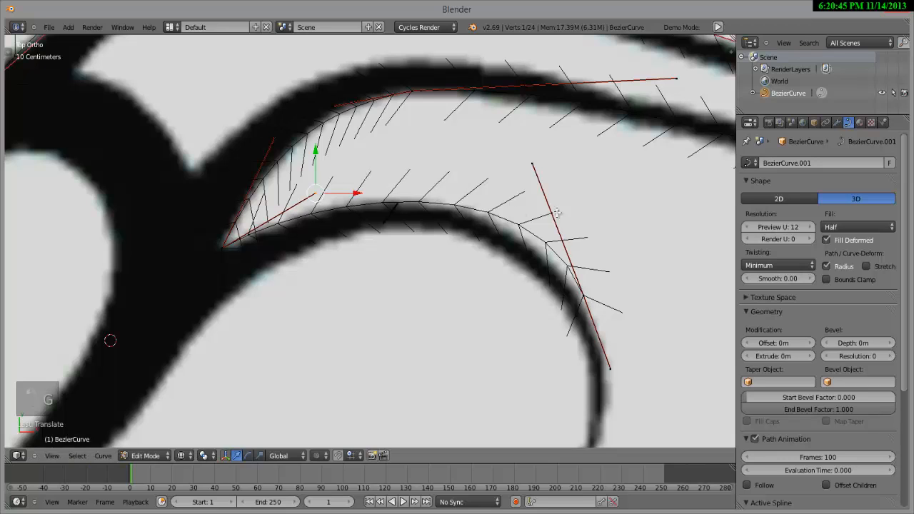
- Shift the bend point's notch-side handle toward the notch so the segment hugs the curl's outer edge
{"action": "right_click", "coordinate": [530, 184]}
{"action": "key", "text": "g"}
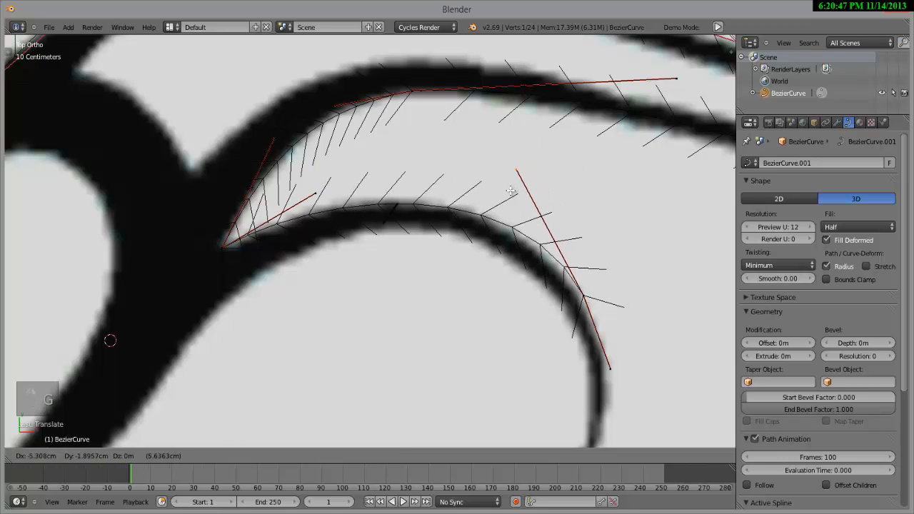
{"action": "left_click", "coordinate": [498, 188]}
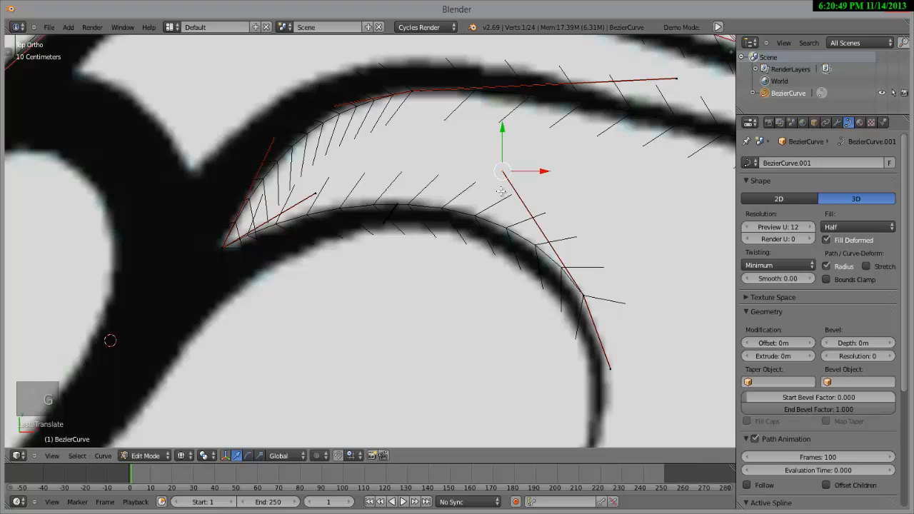
{"action": "left_click", "coordinate": [500, 190]}
{"action": "key", "text": "g"}
{"action": "left_click", "coordinate": [424, 200]}
{"action": "left_click", "coordinate": [423, 200]}
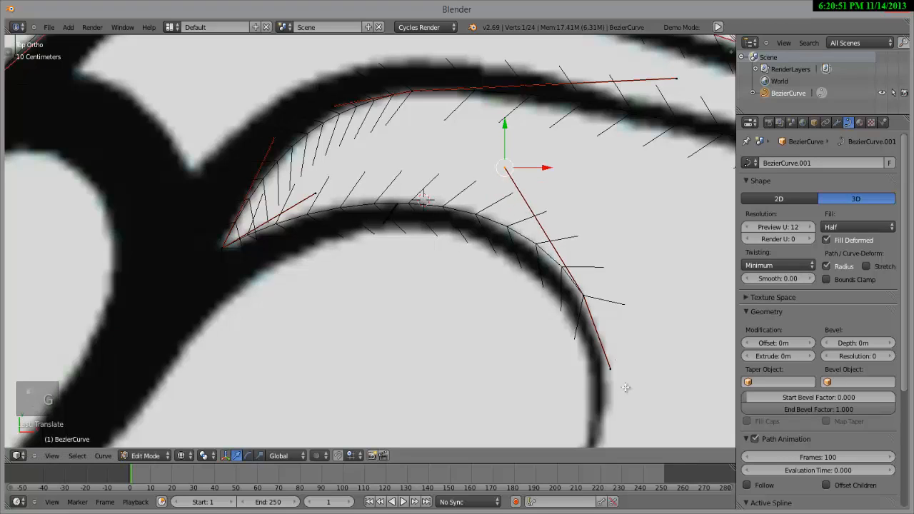
- Extend the bend point's tip-side handle slightly down and outward along the curl's outer side
{"action": "right_click", "coordinate": [584, 299]}
{"action": "right_click", "coordinate": [609, 369]}
{"action": "key", "text": "g"}
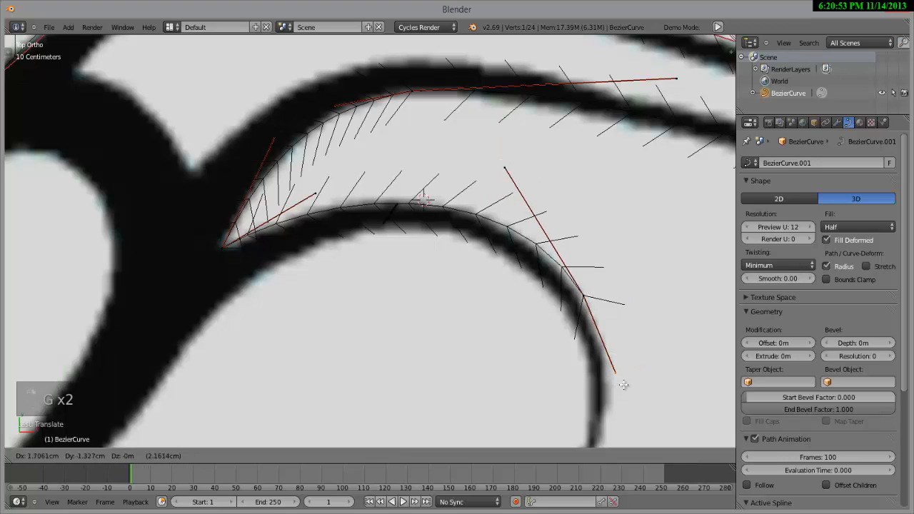
{"action": "left_click", "coordinate": [623, 376]}
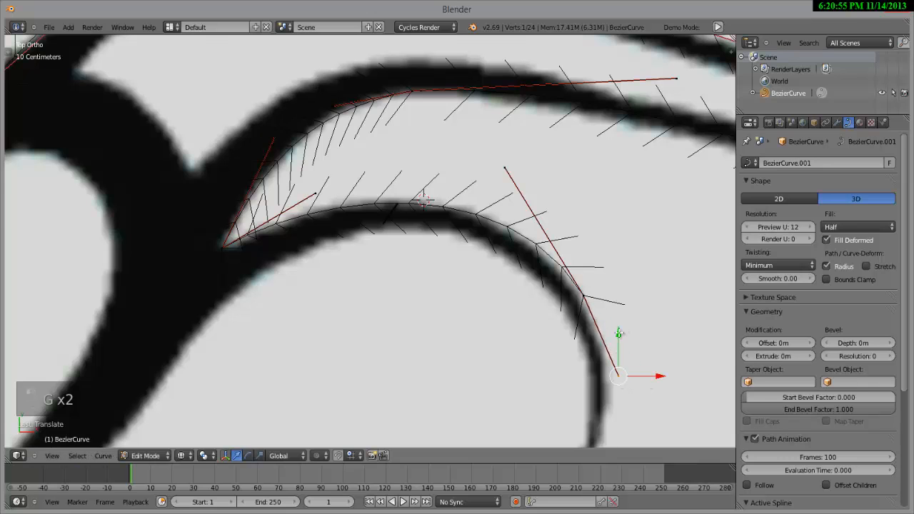
- Extrude another point from the bend, rotate its handles to follow the curl, and place it on the curl's faded tip
{"action": "scroll", "coordinate": [612, 343], "scroll_direction": "down", "scroll_amount": 2}
{"action": "scroll", "coordinate": [564, 380], "scroll_direction": "down", "scroll_amount": 1}
{"action": "middle_click_drag", "start_coordinate": [535, 381], "coordinate": [524, 274], "text": "shift"}
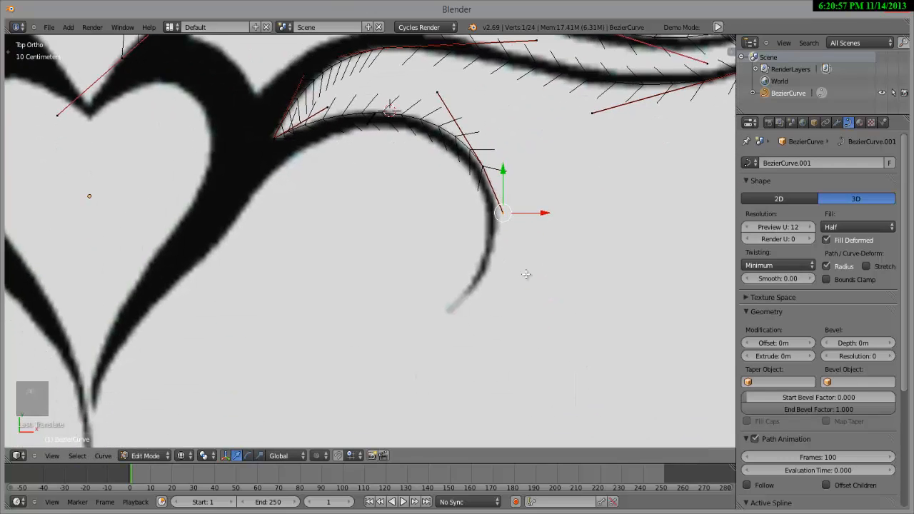
{"action": "scroll", "coordinate": [550, 269], "scroll_direction": "up", "scroll_amount": 3}
{"action": "key", "text": "e"}
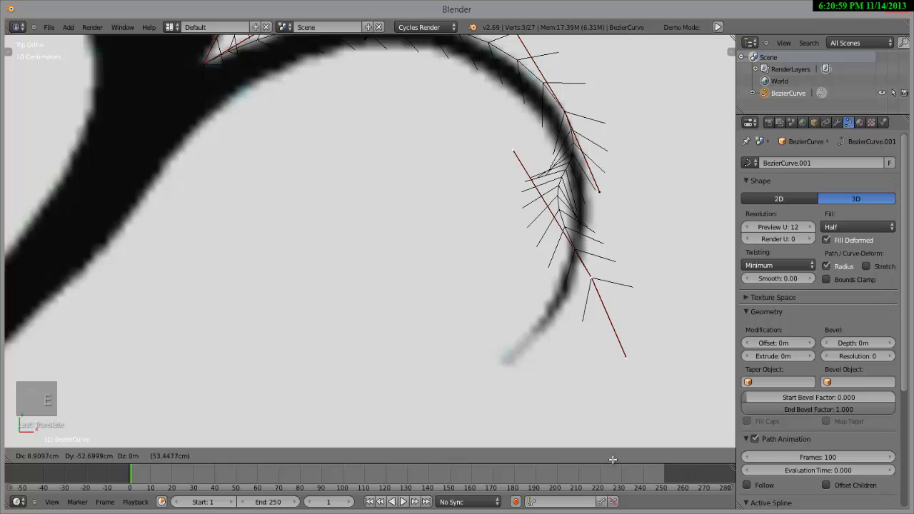
{"action": "left_click", "coordinate": [652, 355]}
{"action": "key", "text": "r"}
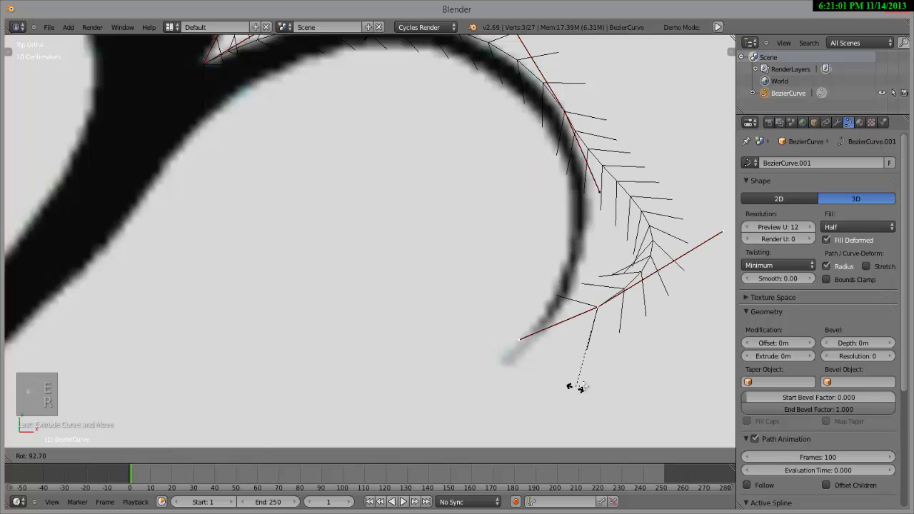
{"action": "left_click", "coordinate": [623, 328]}
{"action": "key", "text": "g"}
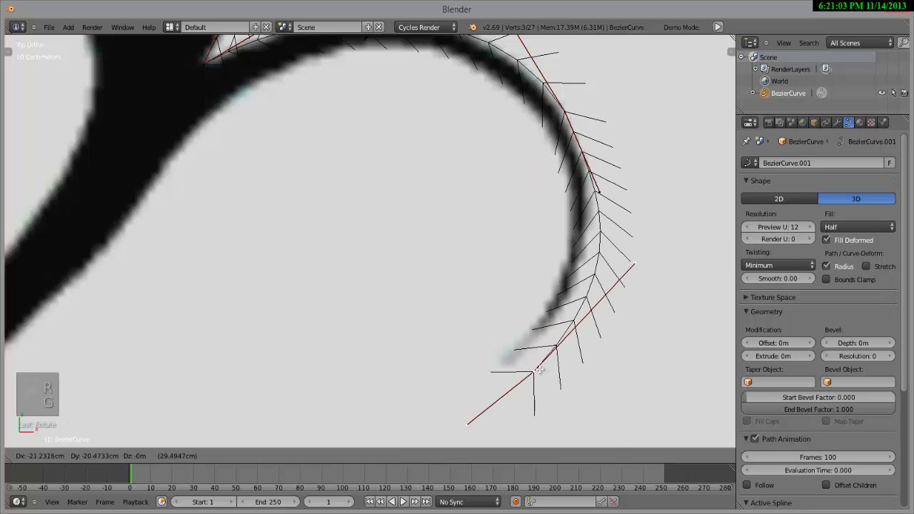
{"action": "left_click", "coordinate": [536, 370]}
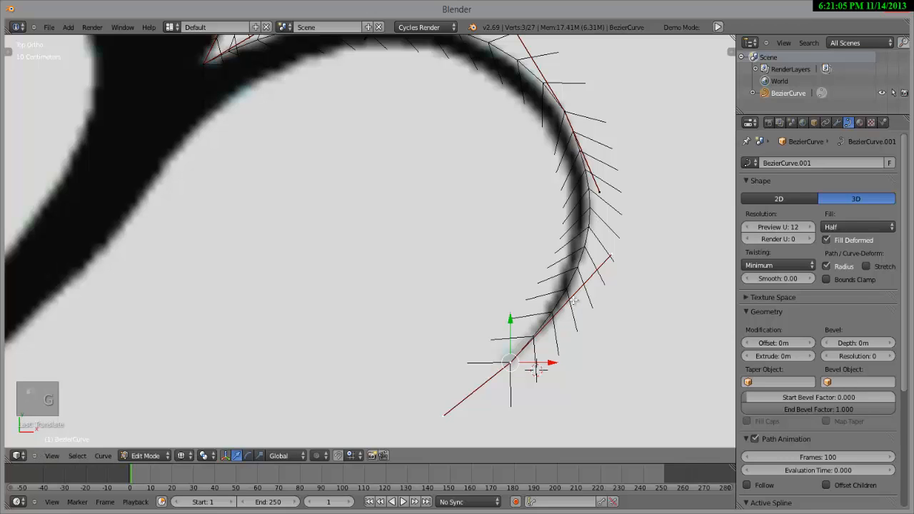
- Rotate the tip point's free handle back up toward the inside of the curl to form a sharp tip
{"action": "scroll", "coordinate": [550, 322], "scroll_direction": "down", "scroll_amount": 1}
{"action": "middle_click_drag", "start_coordinate": [536, 320], "coordinate": [515, 274], "text": "shift"}
{"action": "scroll", "coordinate": [515, 274], "scroll_direction": "up", "scroll_amount": 3}
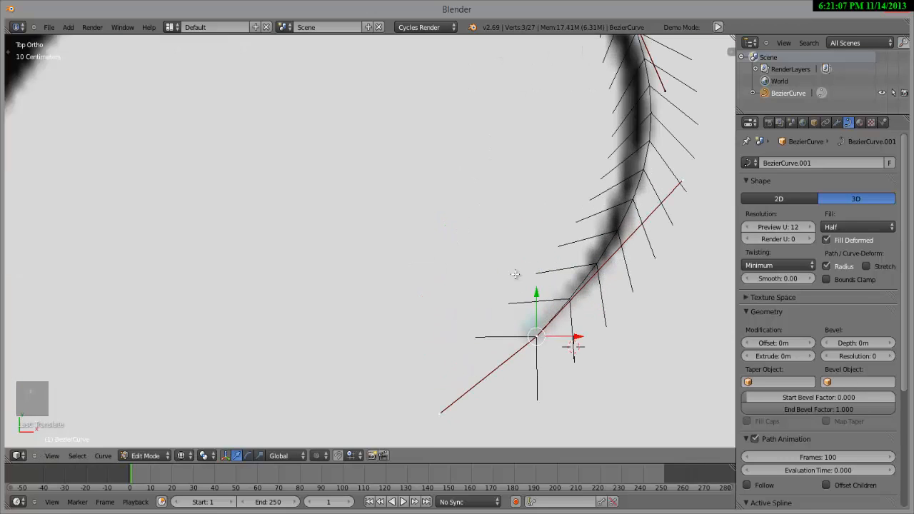
{"action": "left_click", "coordinate": [458, 401]}
{"action": "key", "text": "r"}
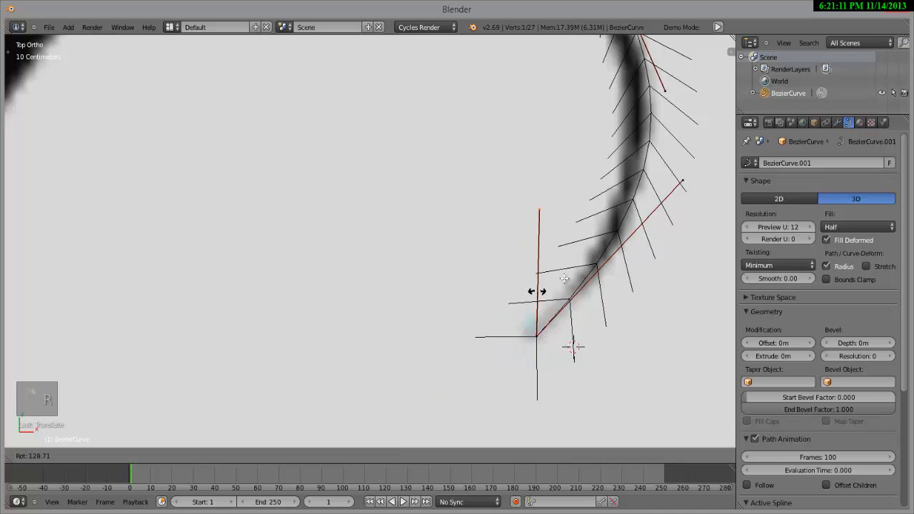
{"action": "left_click", "coordinate": [544, 283]}
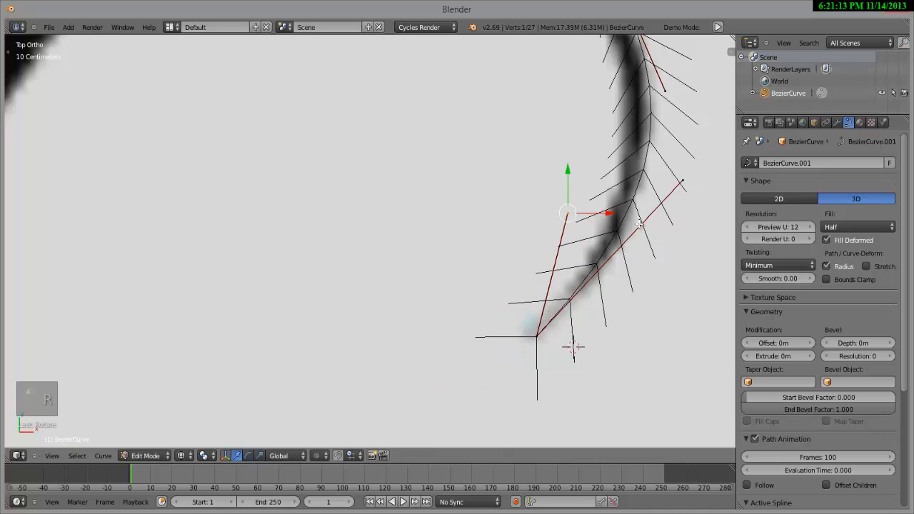
- Lower the tip point's outer handle slightly to fit the curl's outer edge, and select its inner handle
{"action": "right_click", "coordinate": [682, 184]}
{"action": "key", "text": "g"}
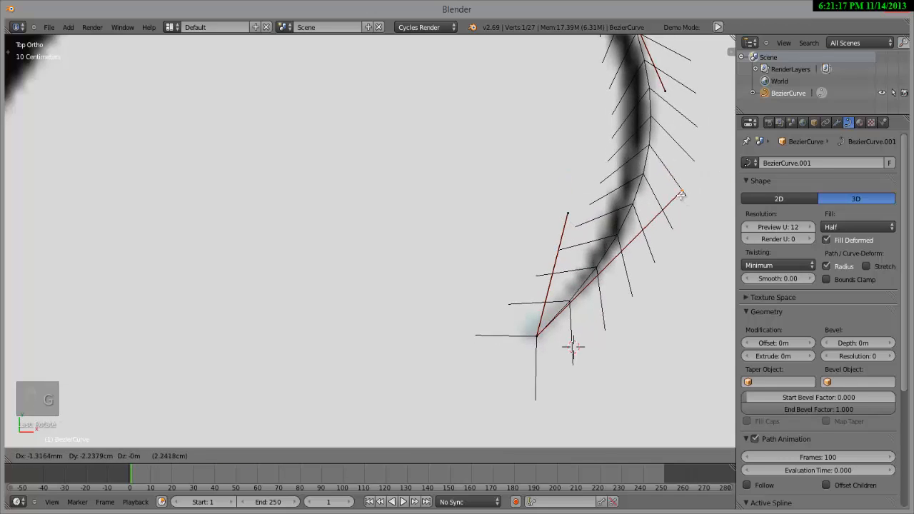
{"action": "left_click", "coordinate": [678, 188]}
{"action": "right_click", "coordinate": [566, 215]}
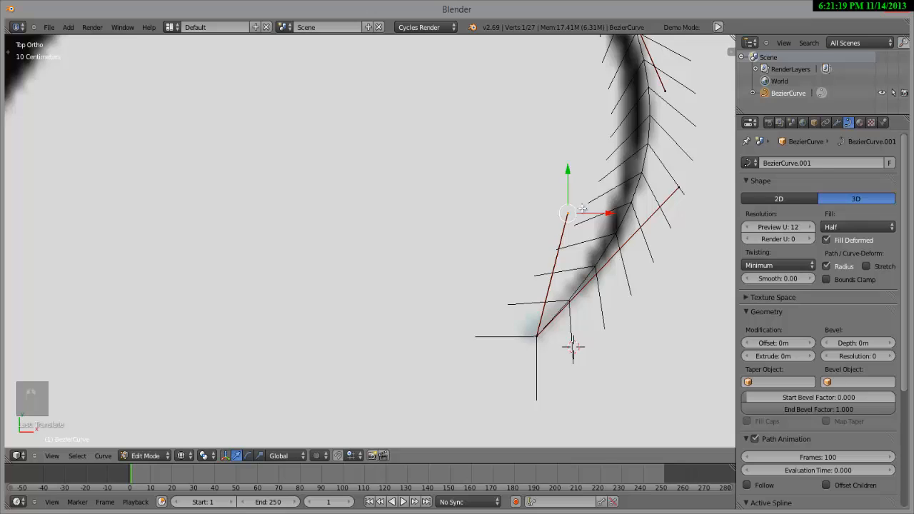
- Extrude a new point from the curl's tip and place it inside the curl, alongside the upper part of its inner edge
{"action": "scroll", "coordinate": [583, 227], "scroll_direction": "down", "scroll_amount": 1}
{"action": "scroll", "coordinate": [555, 231], "scroll_direction": "down", "scroll_amount": 3}
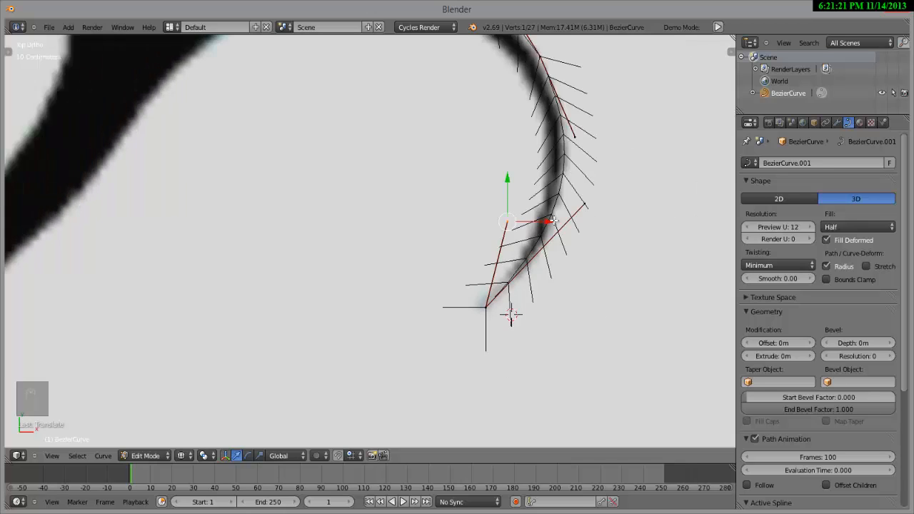
{"action": "key", "text": "e"}
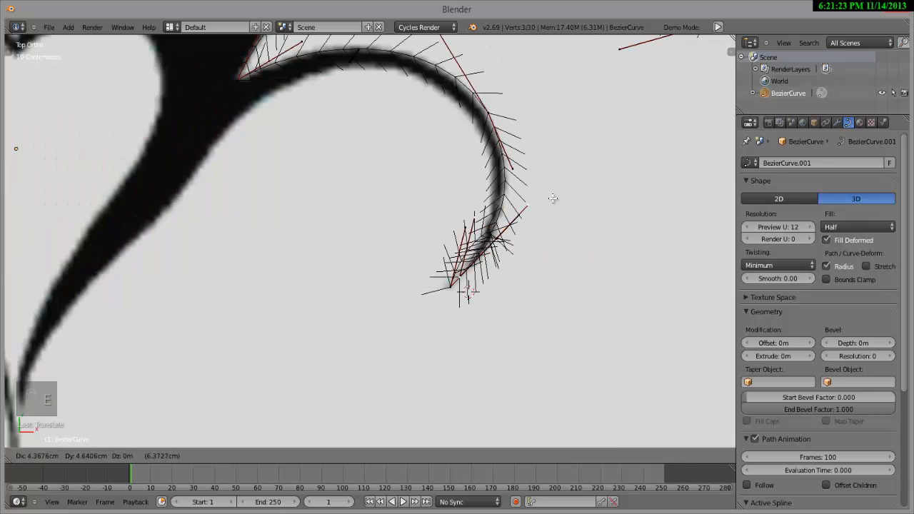
{"action": "right_click", "coordinate": [541, 116]}
{"action": "scroll", "coordinate": [452, 230], "scroll_direction": "up", "scroll_amount": 3}
{"action": "middle_click_drag", "start_coordinate": [452, 231], "coordinate": [367, 336], "text": "shift"}
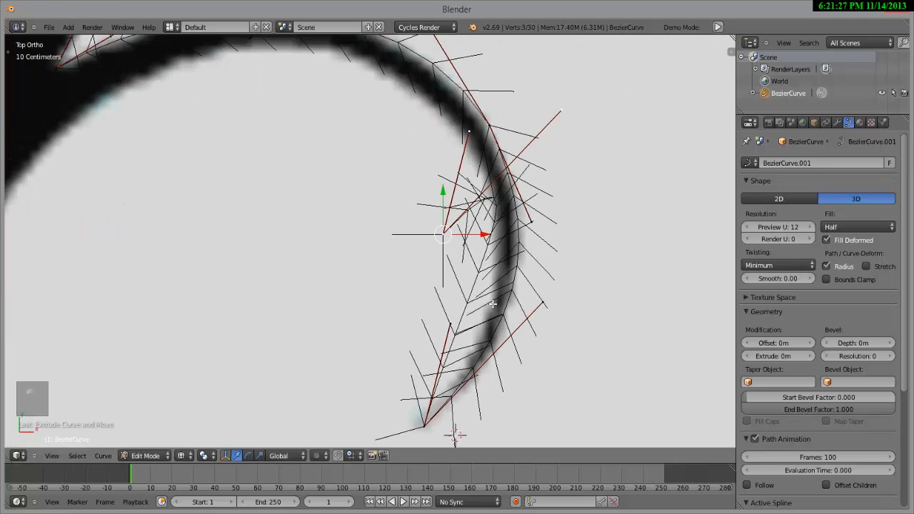
{"action": "scroll", "coordinate": [504, 270], "scroll_direction": "up", "scroll_amount": 5}
{"action": "middle_click_drag", "start_coordinate": [504, 269], "coordinate": [378, 410], "text": "shift"}
{"action": "scroll", "coordinate": [406, 342], "scroll_direction": "down", "scroll_amount": 4}
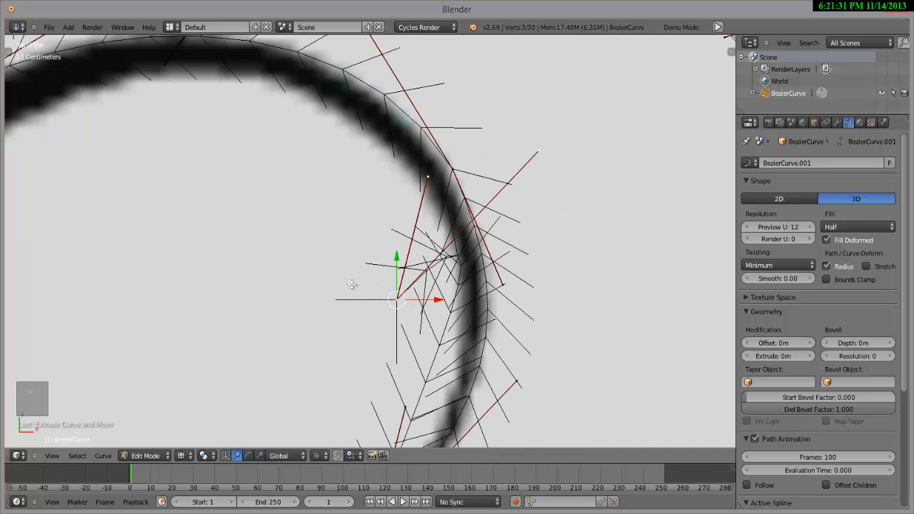
{"action": "key", "text": "g"}
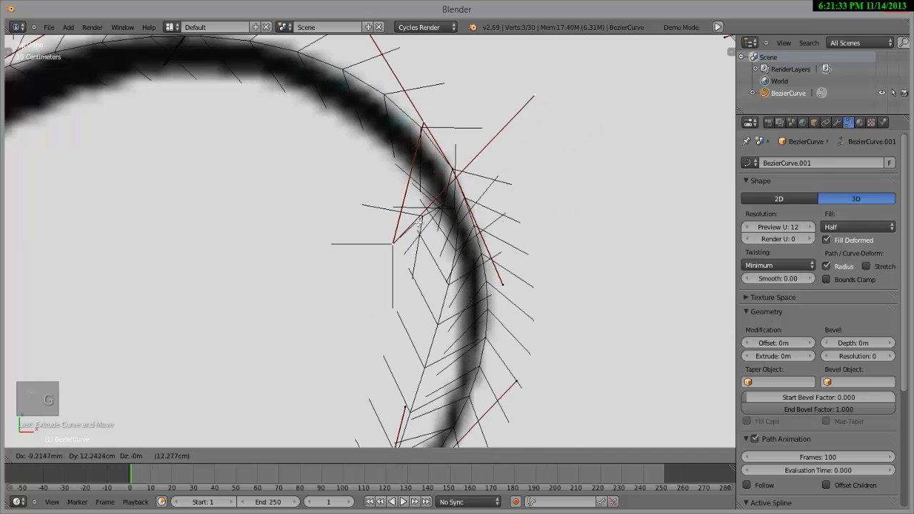
{"action": "left_click", "coordinate": [398, 257]}
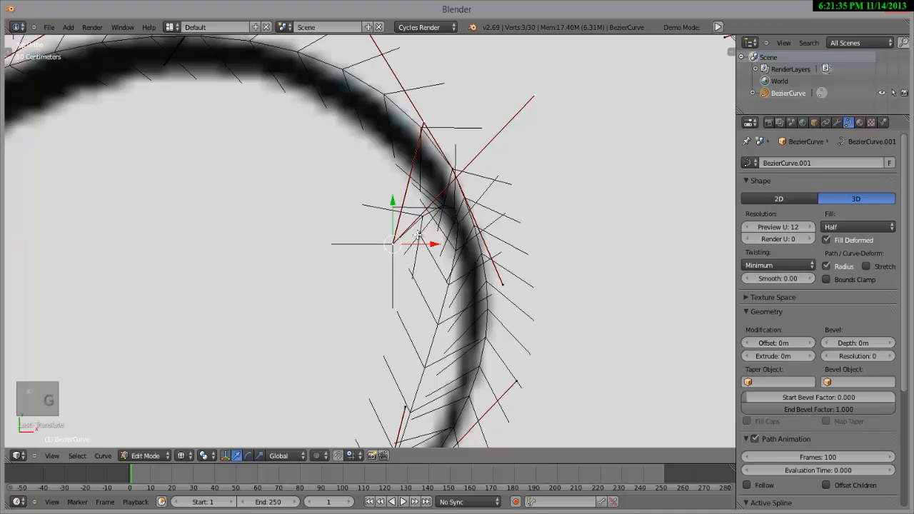
- Set the new point's handle type to Vector and swing its tip-side handle outward toward the dark stroke
{"action": "key", "text": "v"}
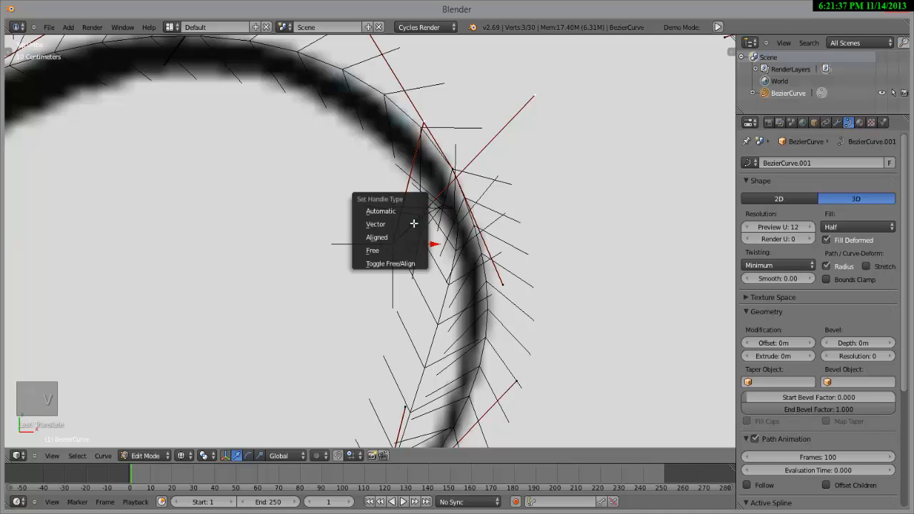
{"action": "left_click", "coordinate": [413, 224]}
{"action": "scroll", "coordinate": [413, 225], "scroll_direction": "down", "scroll_amount": 2}
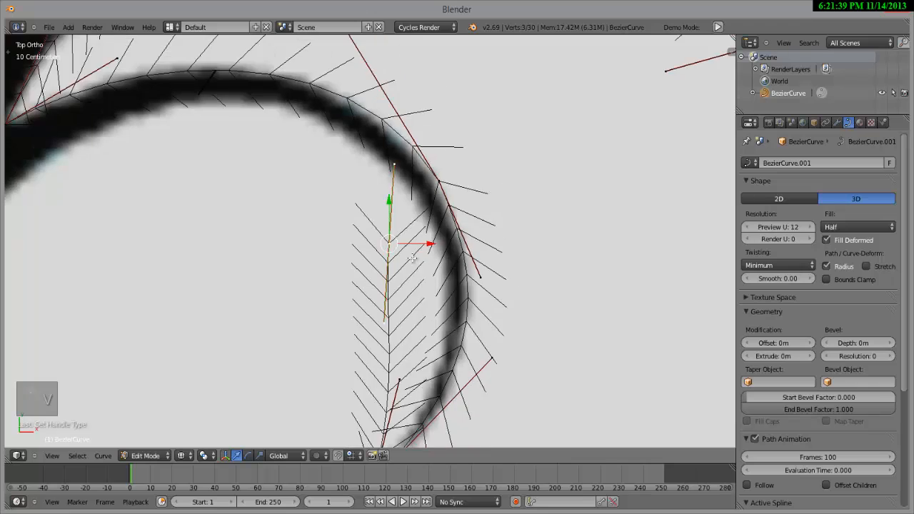
{"action": "scroll", "coordinate": [371, 264], "scroll_direction": "up", "scroll_amount": 3}
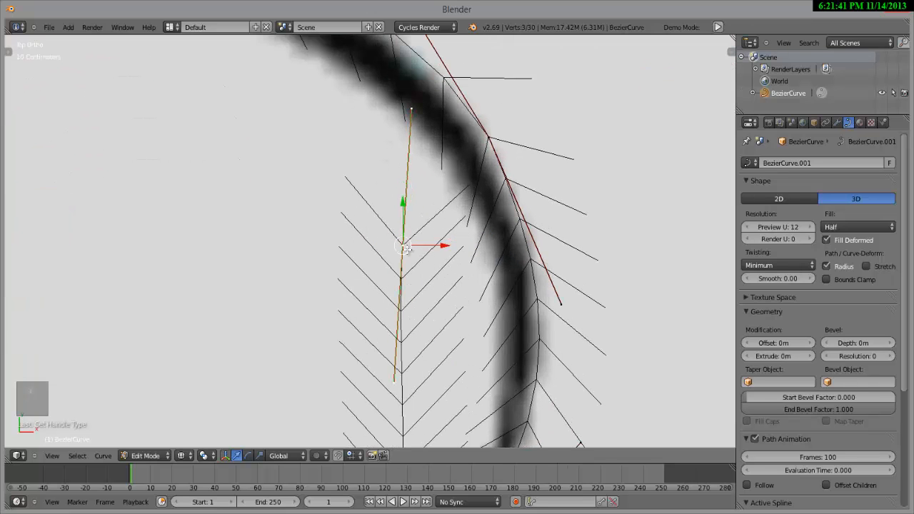
{"action": "right_click", "coordinate": [393, 371]}
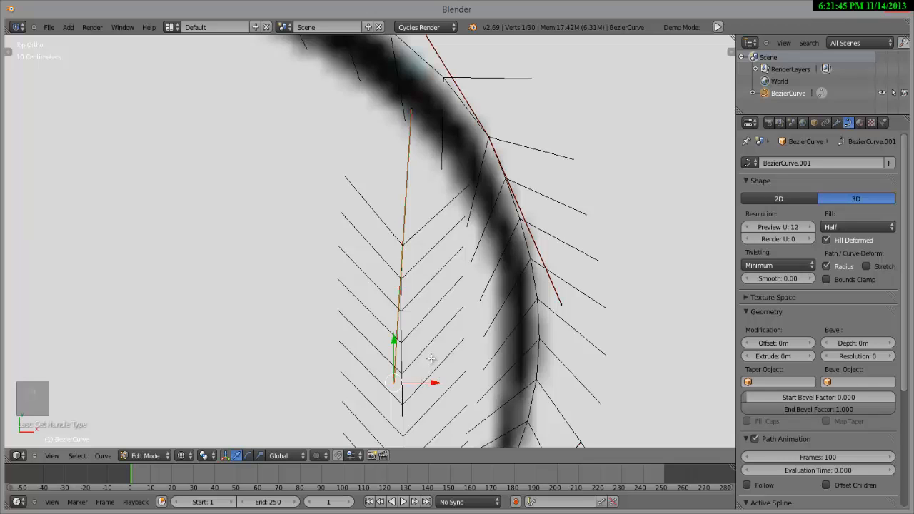
{"action": "key", "text": "g"}
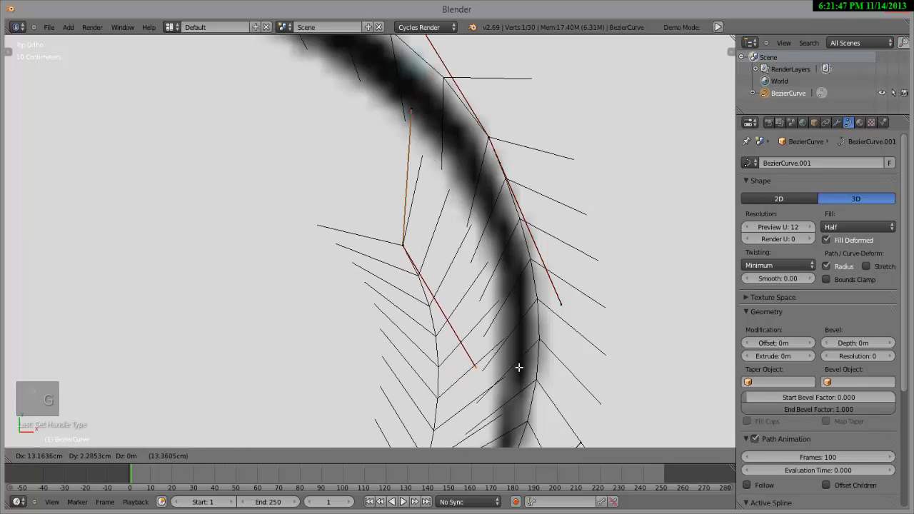
{"action": "left_click", "coordinate": [539, 370]}
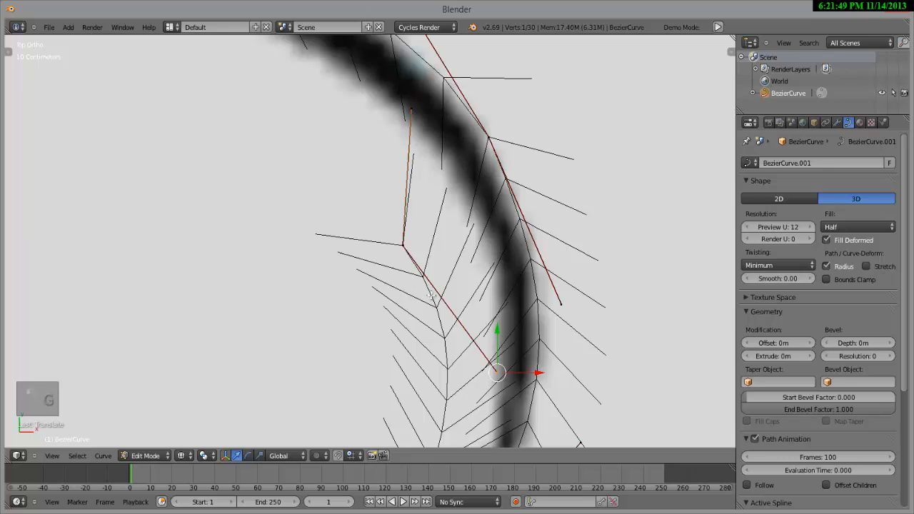
- Move the new point onto the curl's inner edge and angle its upper handle back along the stroke
{"action": "right_click", "coordinate": [402, 240]}
{"action": "key", "text": "g"}
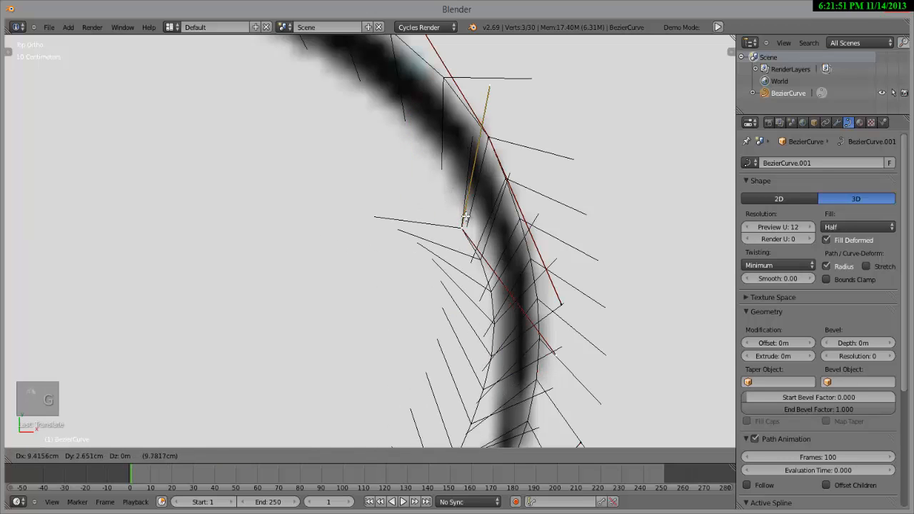
{"action": "left_click", "coordinate": [467, 216]}
{"action": "right_click", "coordinate": [501, 79]}
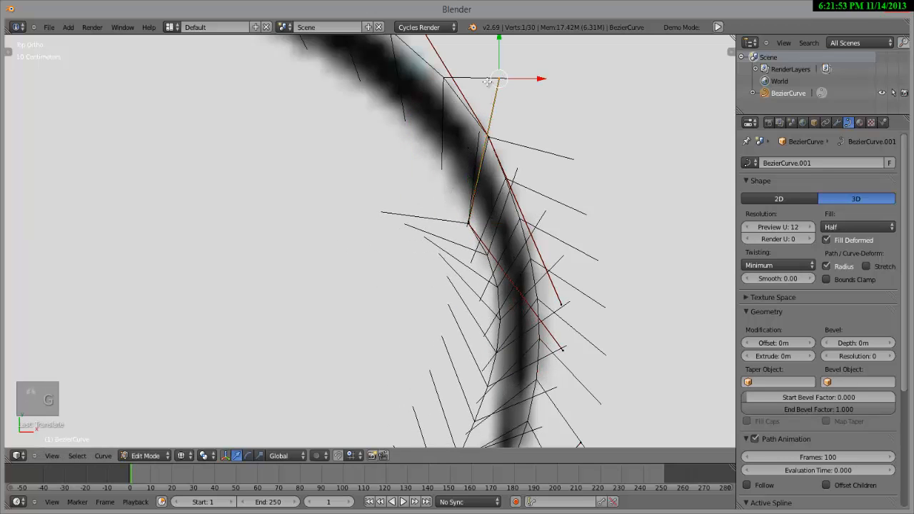
{"action": "key", "text": "g"}
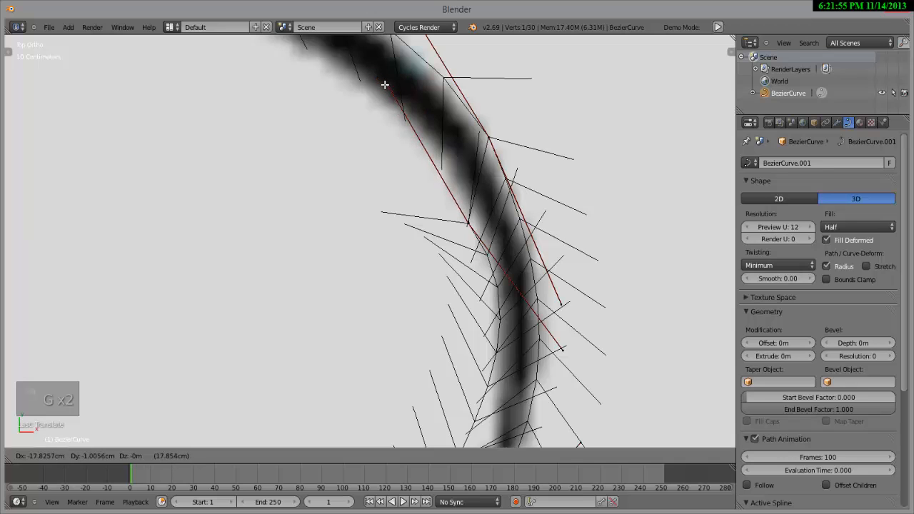
{"action": "left_click", "coordinate": [392, 90]}
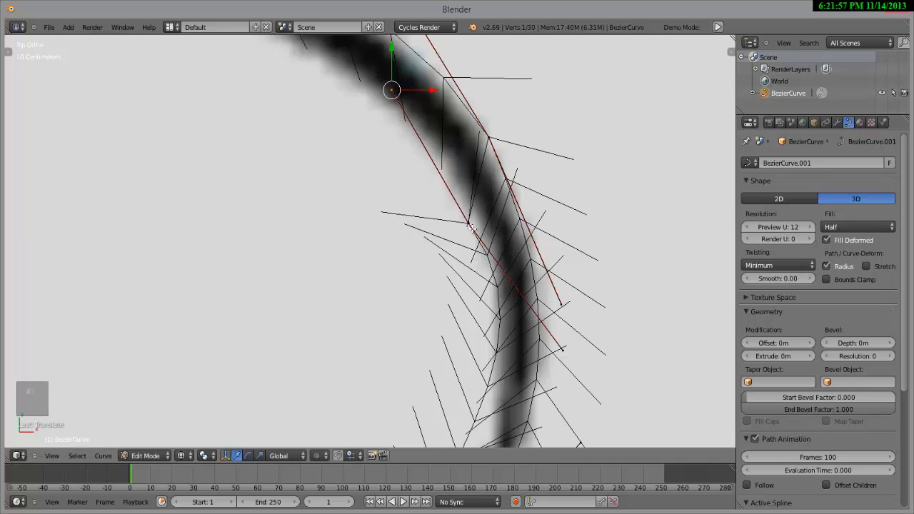
- Nudge the inner-edge point slightly up and outward, and refine both its handles to follow the curl
{"action": "right_click", "coordinate": [473, 229]}
{"action": "key", "text": "g"}
{"action": "left_click", "coordinate": [479, 214]}
{"action": "right_click", "coordinate": [398, 75]}
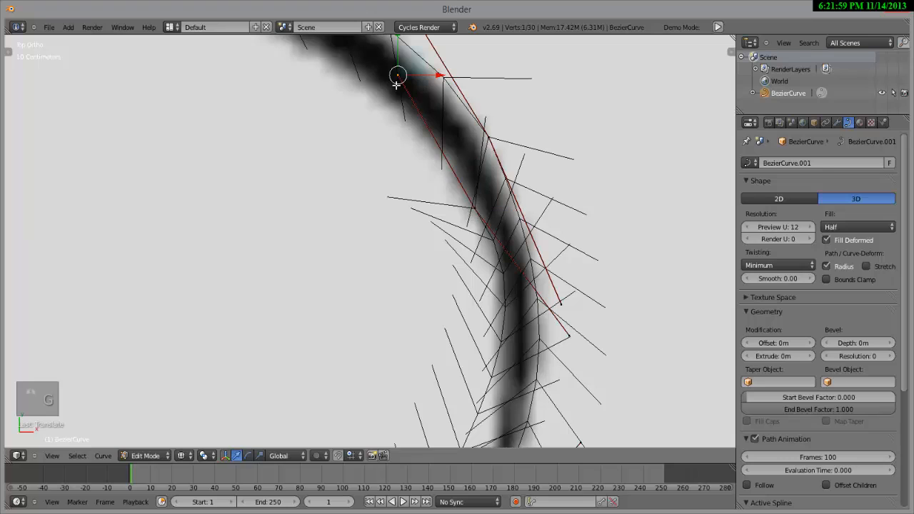
{"action": "key", "text": "g"}
{"action": "left_click", "coordinate": [381, 88]}
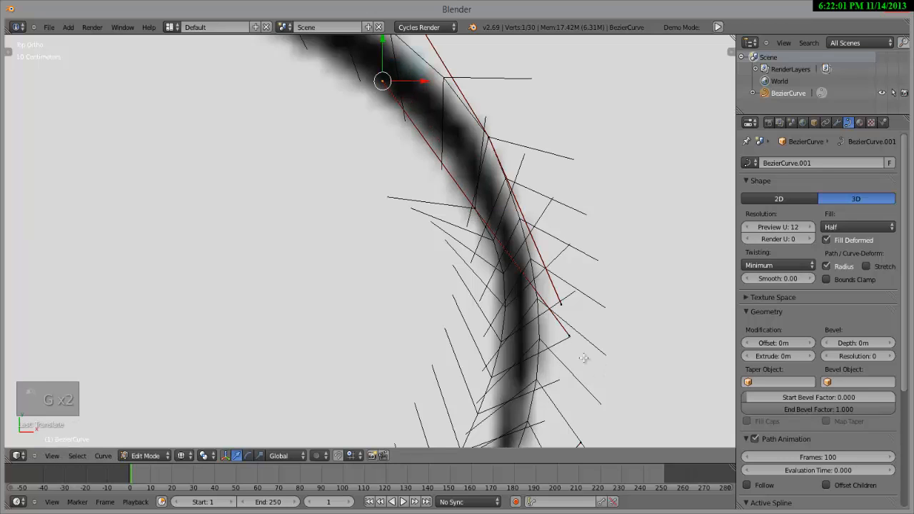
{"action": "right_click", "coordinate": [569, 337]}
{"action": "key", "text": "g"}
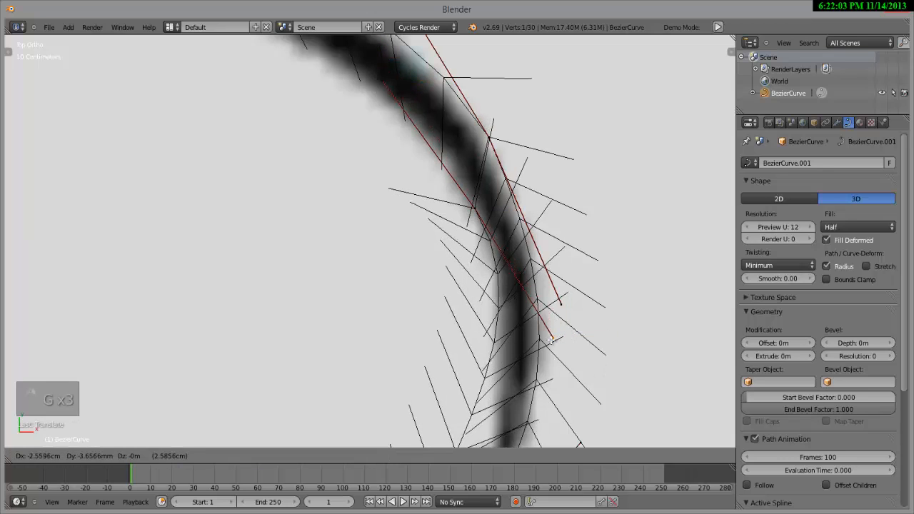
{"action": "left_click", "coordinate": [550, 337]}
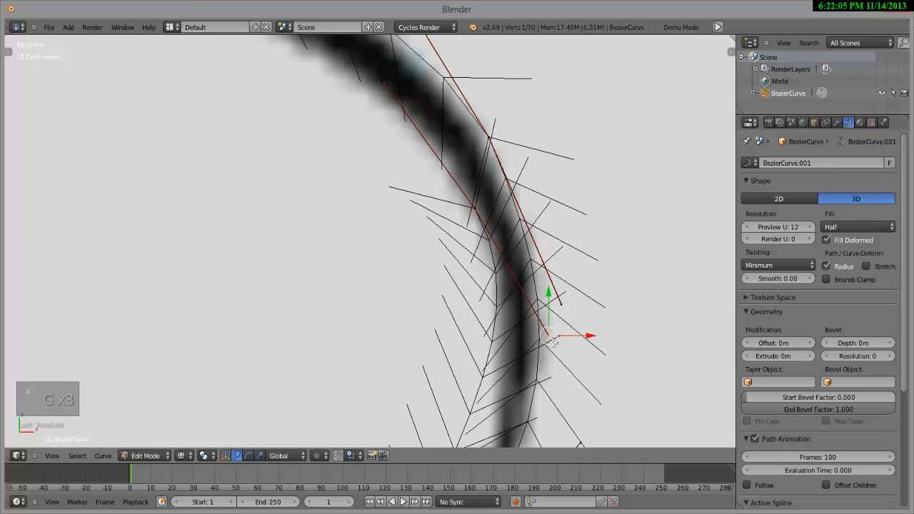
- Move the tip point's inner handle outward onto the stroke so the return segment follows the curl's inner edge
{"action": "middle_click_drag", "start_coordinate": [550, 337], "coordinate": [390, 242]}
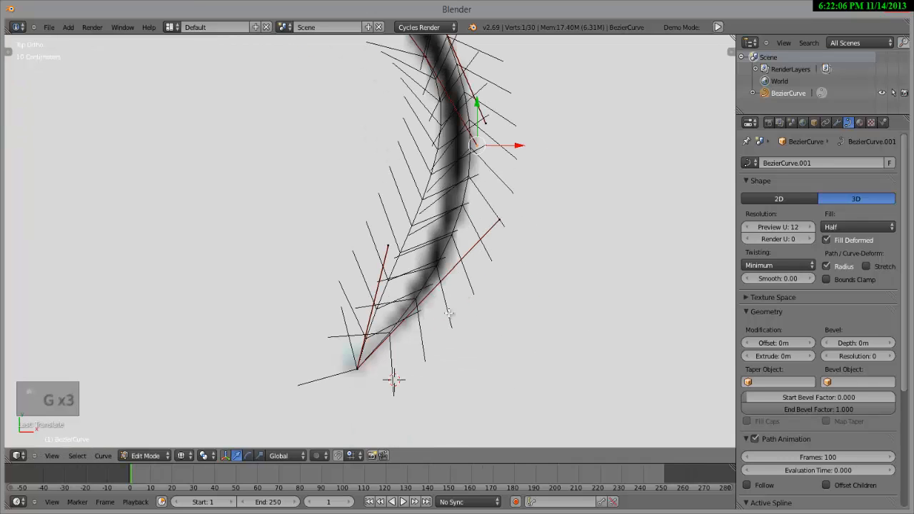
{"action": "right_click", "coordinate": [390, 244]}
{"action": "key", "text": "g"}
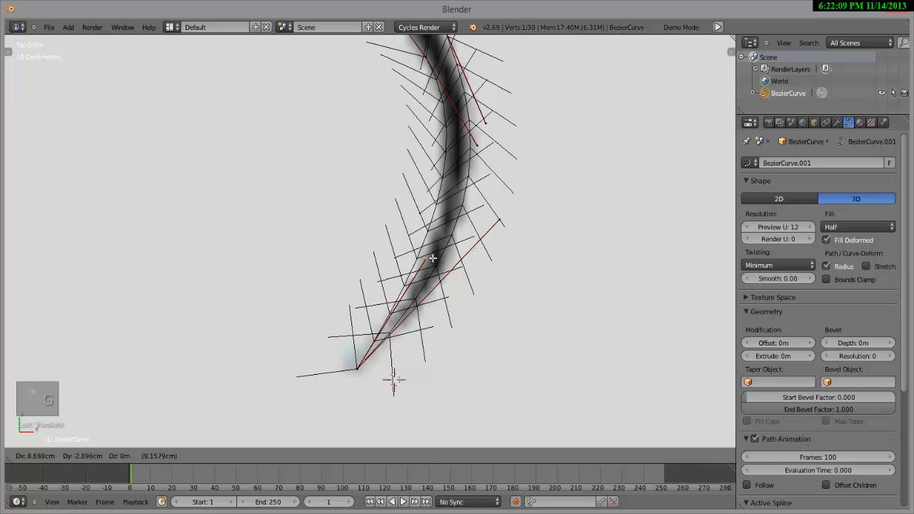
{"action": "left_click", "coordinate": [442, 263]}
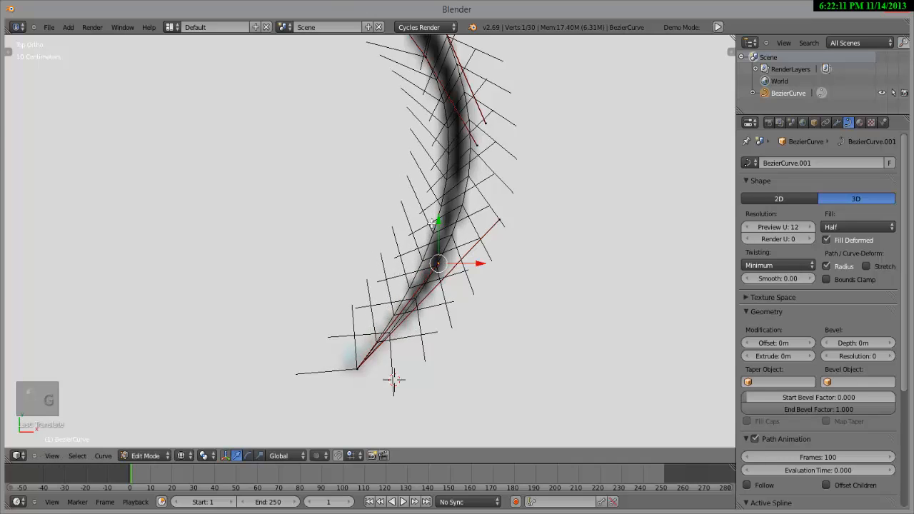
- Extrude another point from the inner-edge point to the underside of the curl's top, and rotate its handles about -57 degrees
{"action": "scroll", "coordinate": [429, 226], "scroll_direction": "up", "scroll_amount": 5}
{"action": "scroll", "coordinate": [425, 212], "scroll_direction": "up", "scroll_amount": 3}
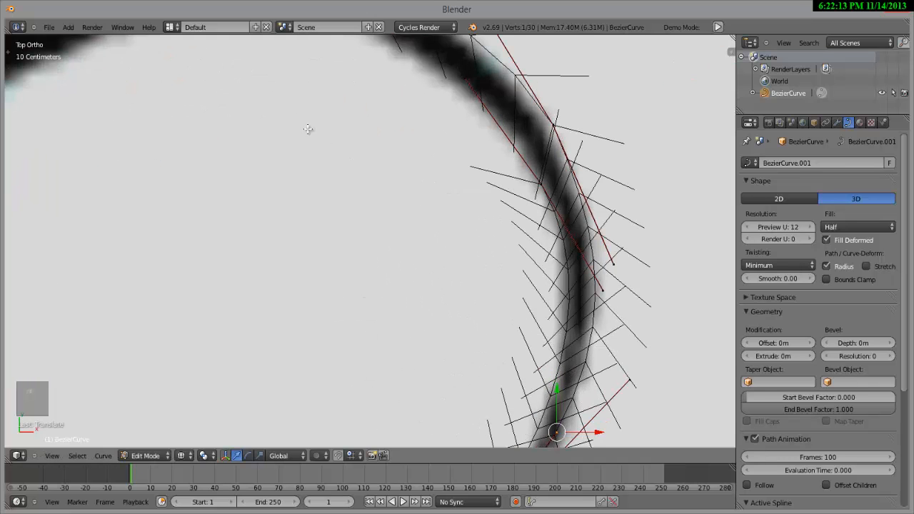
{"action": "scroll", "coordinate": [378, 221], "scroll_direction": "up", "scroll_amount": 3}
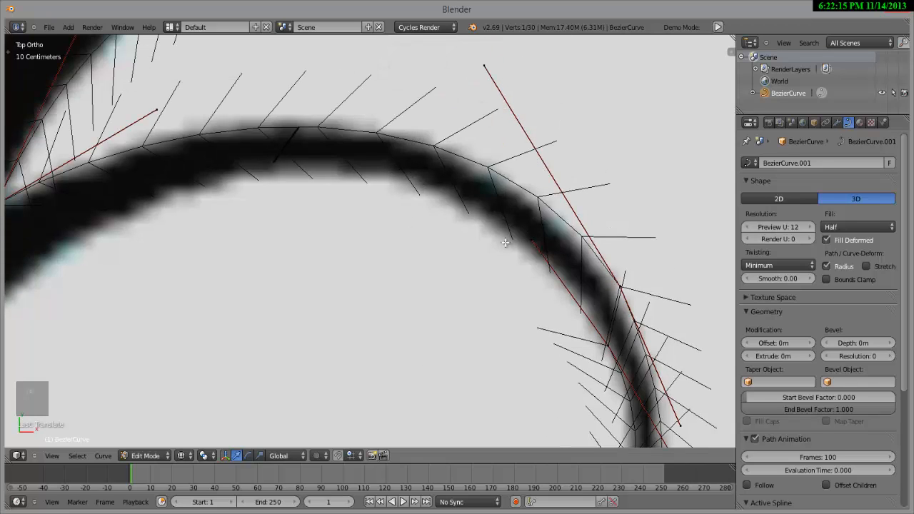
{"action": "right_click", "coordinate": [531, 243]}
{"action": "scroll", "coordinate": [500, 241], "scroll_direction": "down", "scroll_amount": 4}
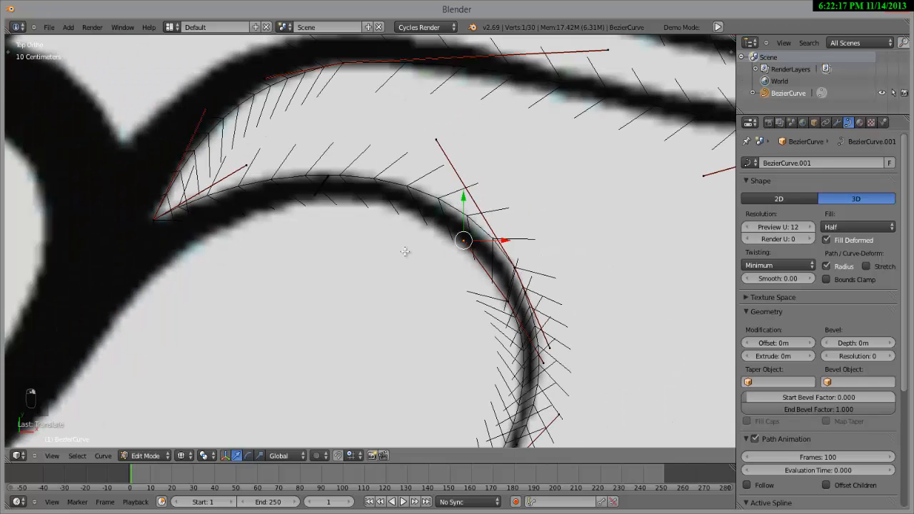
{"action": "key", "text": "e"}
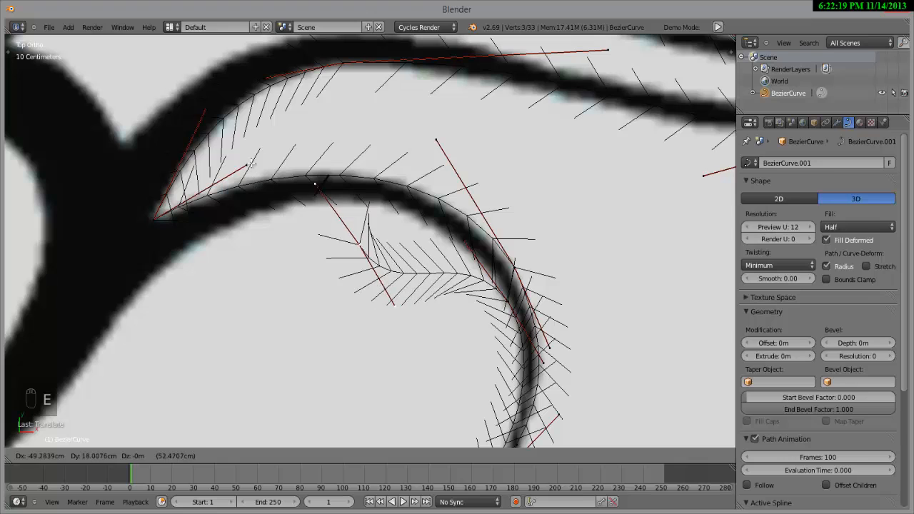
{"action": "left_click", "coordinate": [367, 320]}
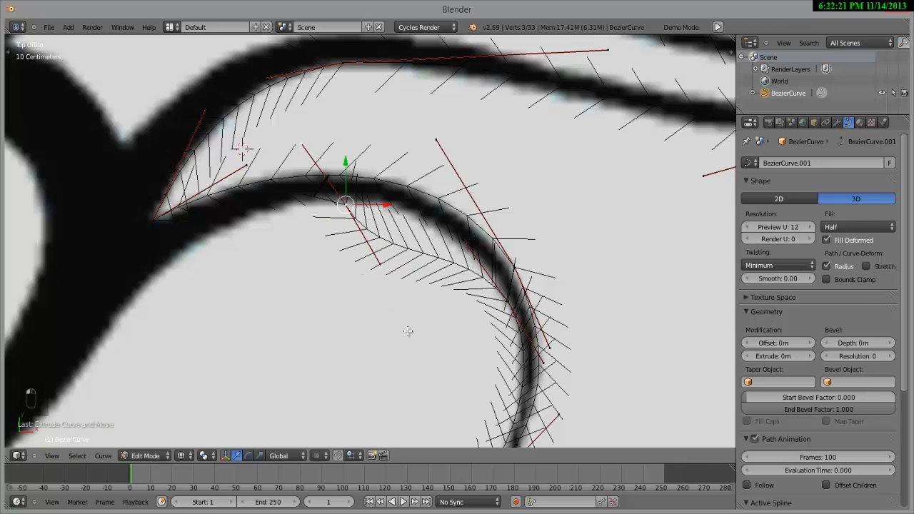
{"action": "key", "text": "r"}
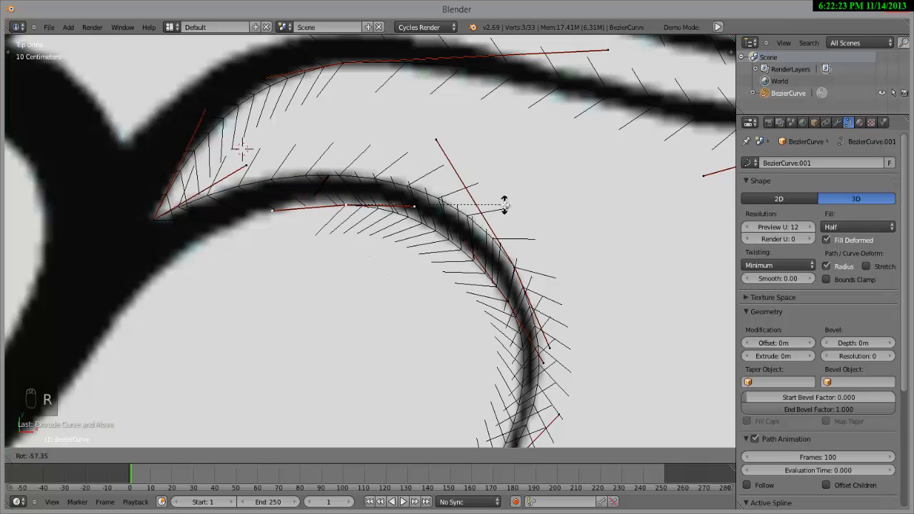
{"action": "left_click", "coordinate": [506, 206]}
- Raise both handles of the point under the curl's top slightly and shift the point along the inner edge
{"action": "scroll", "coordinate": [335, 260], "scroll_direction": "up", "scroll_amount": 4}
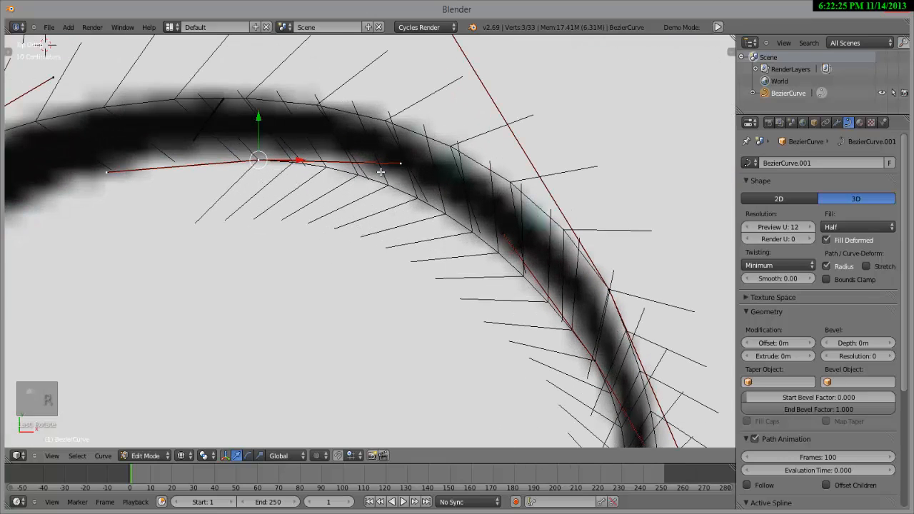
{"action": "key", "text": "g"}
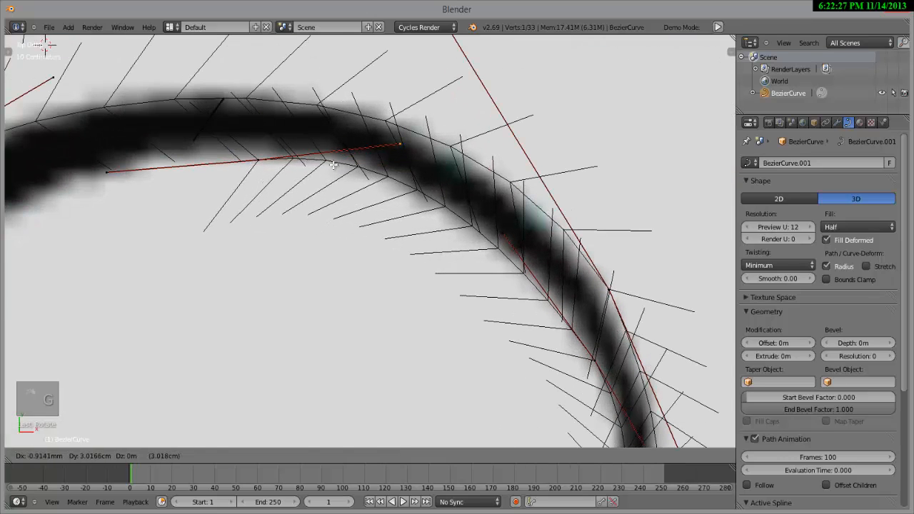
{"action": "left_click", "coordinate": [398, 147]}
{"action": "right_click", "coordinate": [132, 170]}
{"action": "key", "text": "g"}
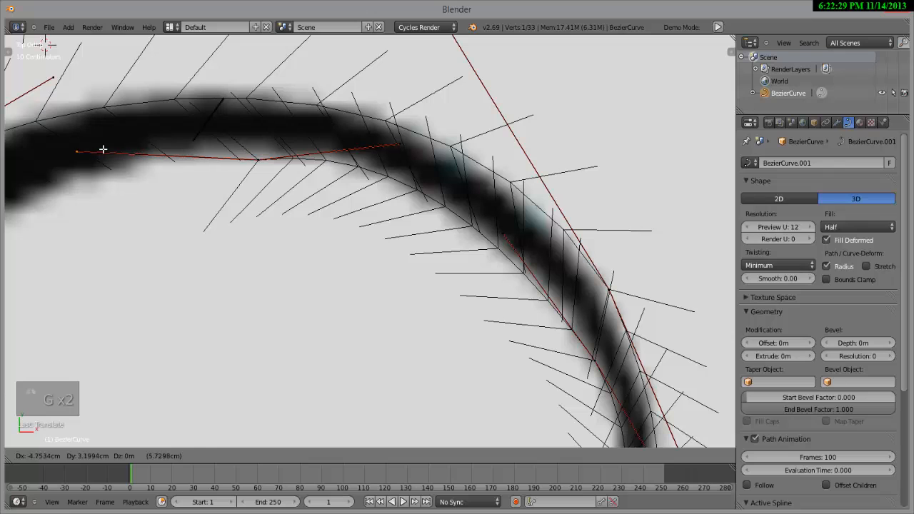
{"action": "left_click", "coordinate": [102, 150]}
{"action": "right_click", "coordinate": [257, 157]}
{"action": "key", "text": "g"}
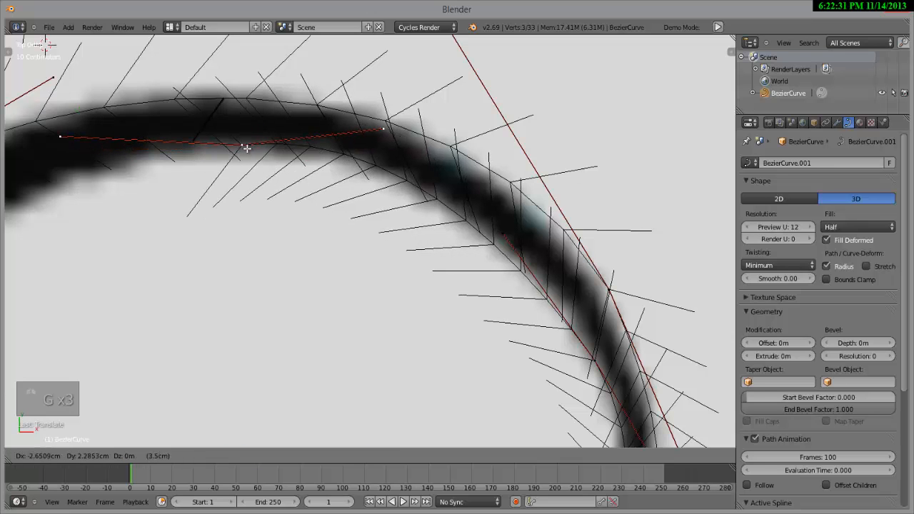
{"action": "left_click", "coordinate": [244, 159]}
- Lower the outgoing handle of the point under the curl's top so the next segment slopes along the inner edge
{"action": "scroll", "coordinate": [235, 214], "scroll_direction": "down", "scroll_amount": 1}
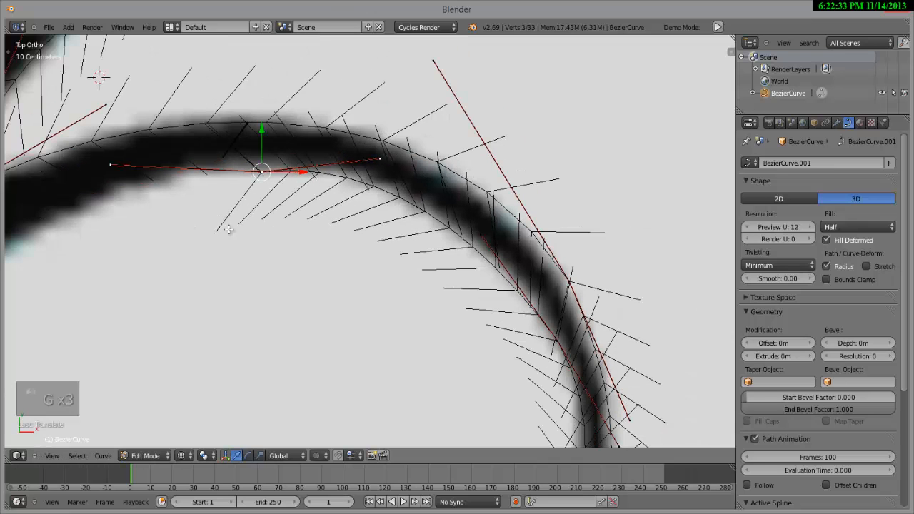
{"action": "scroll", "coordinate": [236, 214], "scroll_direction": "left", "scroll_amount": 4, "text": "ctrl"}
{"action": "right_click", "coordinate": [204, 155]}
{"action": "key", "text": "g"}
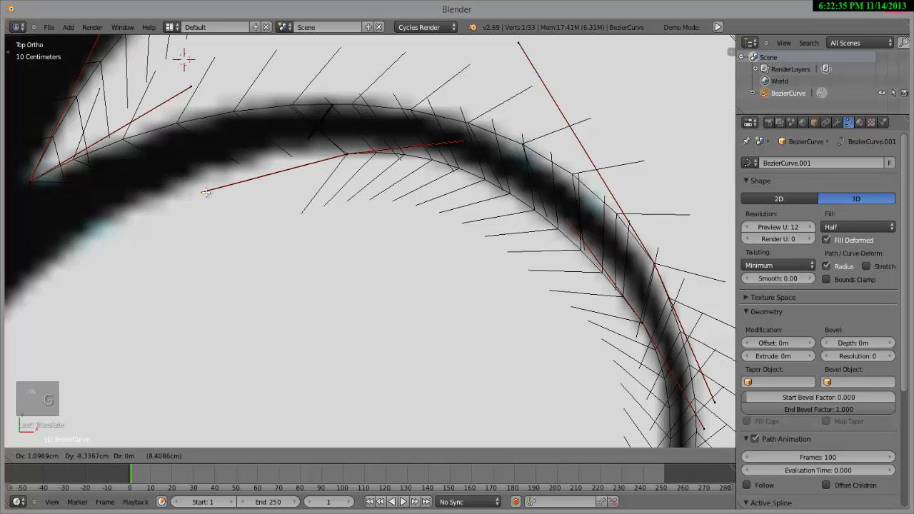
{"action": "left_click", "coordinate": [211, 193]}
- Extrude a point to where the curl's underside meets the heart's outer edge, and rotate its handles to follow the edge
{"action": "scroll", "coordinate": [209, 204], "scroll_direction": "down", "scroll_amount": 1}
{"action": "middle_click_drag", "start_coordinate": [183, 241], "coordinate": [306, 191], "text": "shift"}
{"action": "scroll", "coordinate": [289, 200], "scroll_direction": "down", "scroll_amount": 2}
{"action": "key", "text": "e"}
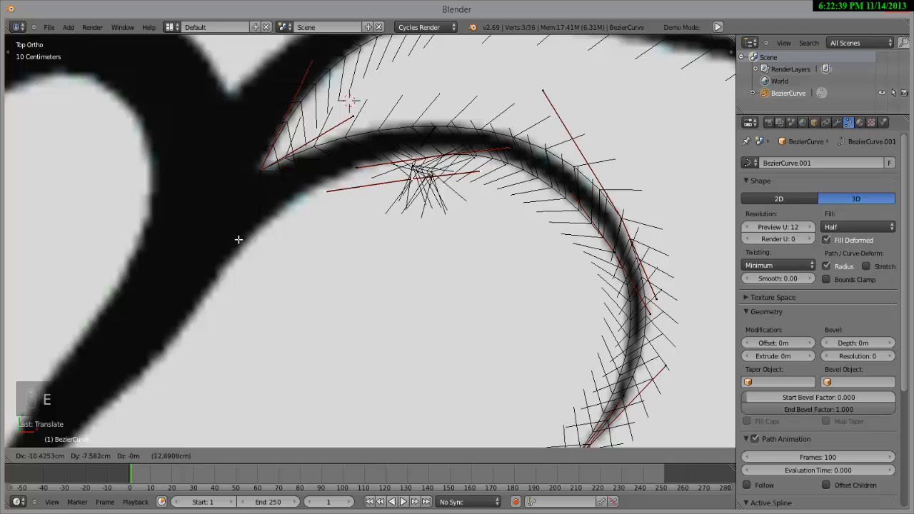
{"action": "left_click", "coordinate": [104, 271]}
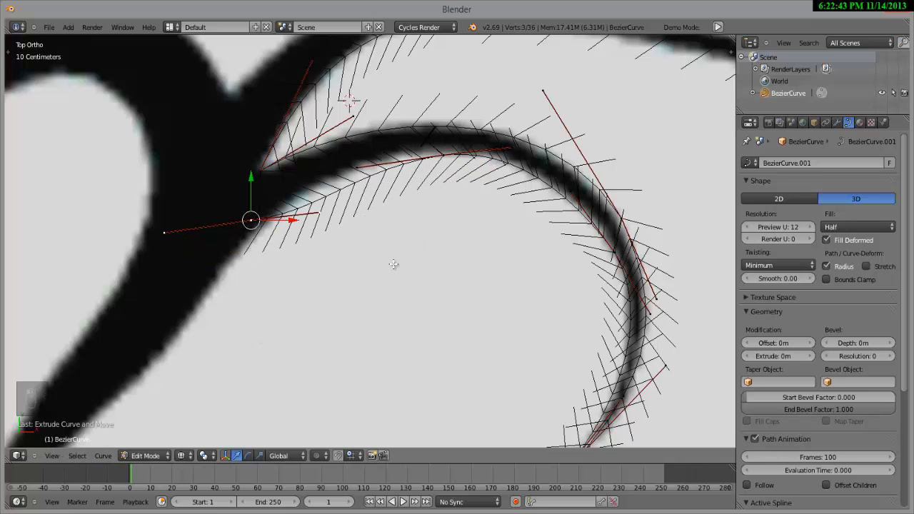
{"action": "key", "text": "r"}
{"action": "left_click", "coordinate": [396, 201]}
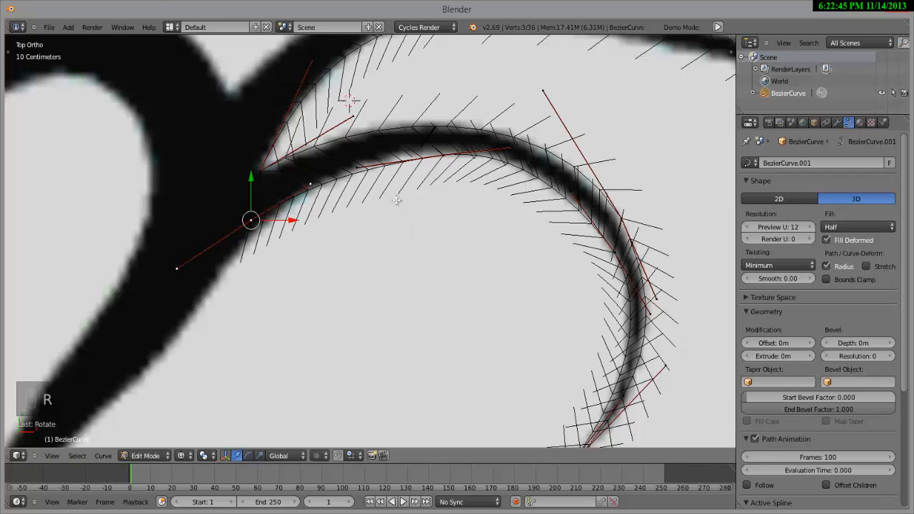
- Extrude another point partway down the heart's outer edge towards its bottom tip, and rotate its handles along the edge
{"action": "scroll", "coordinate": [293, 265], "scroll_direction": "down", "scroll_amount": 5}
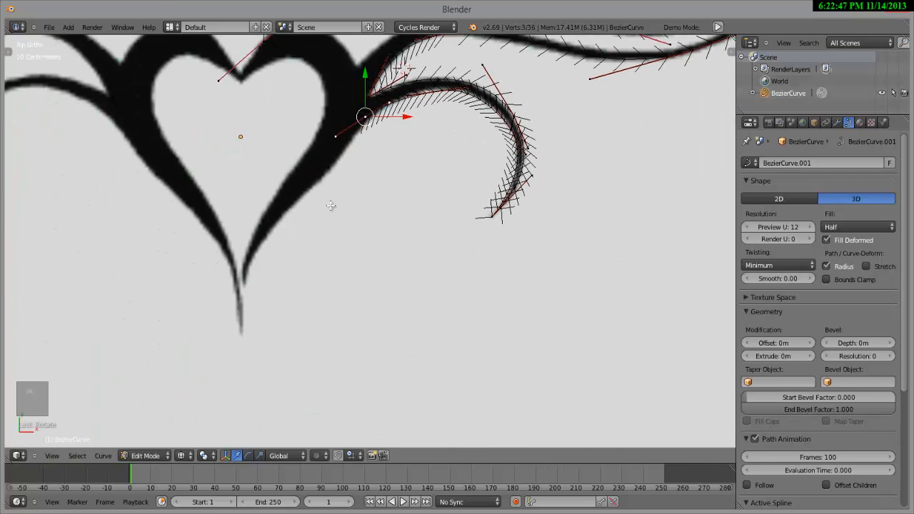
{"action": "key", "text": "e"}
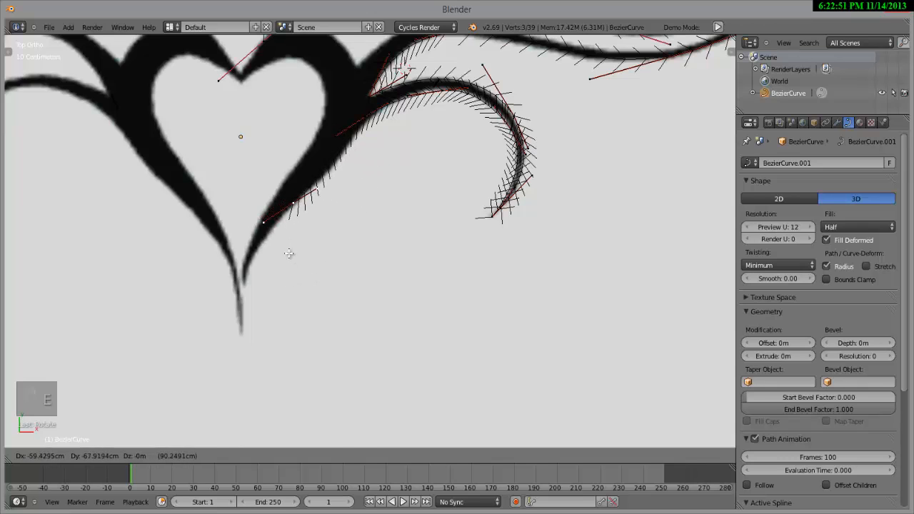
{"action": "left_click", "coordinate": [288, 267]}
{"action": "scroll", "coordinate": [360, 241], "scroll_direction": "up", "scroll_amount": 2}
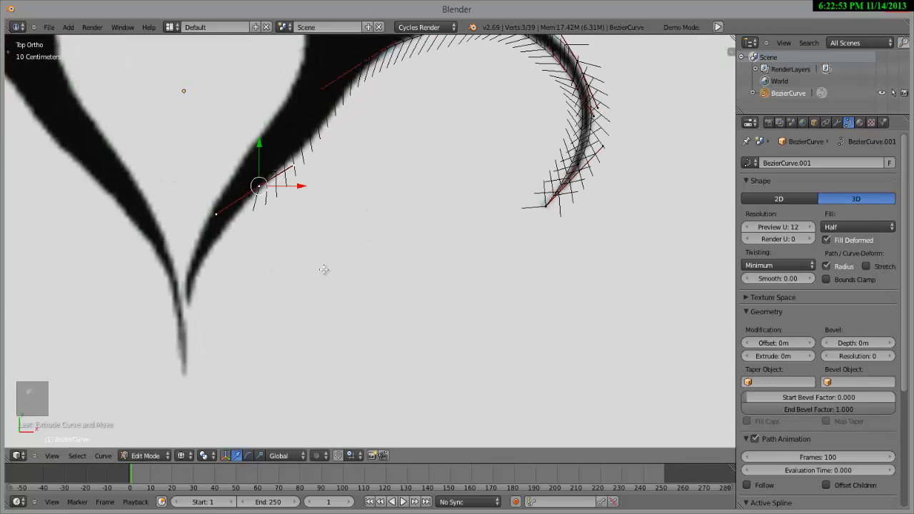
{"action": "scroll", "coordinate": [324, 269], "scroll_direction": "up", "scroll_amount": 5}
{"action": "scroll", "coordinate": [271, 210], "scroll_direction": "down", "scroll_amount": 3}
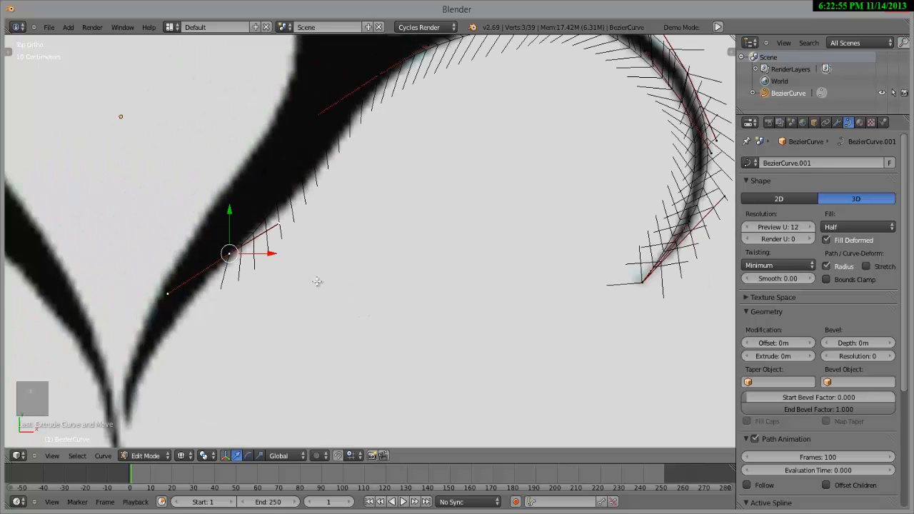
{"action": "key", "text": "r"}
{"action": "left_click", "coordinate": [321, 265]}
- Extrude a point to the lower end of the heart's right-hand stroke, and nudge it onto the stroke's tip
{"action": "key", "text": "e"}
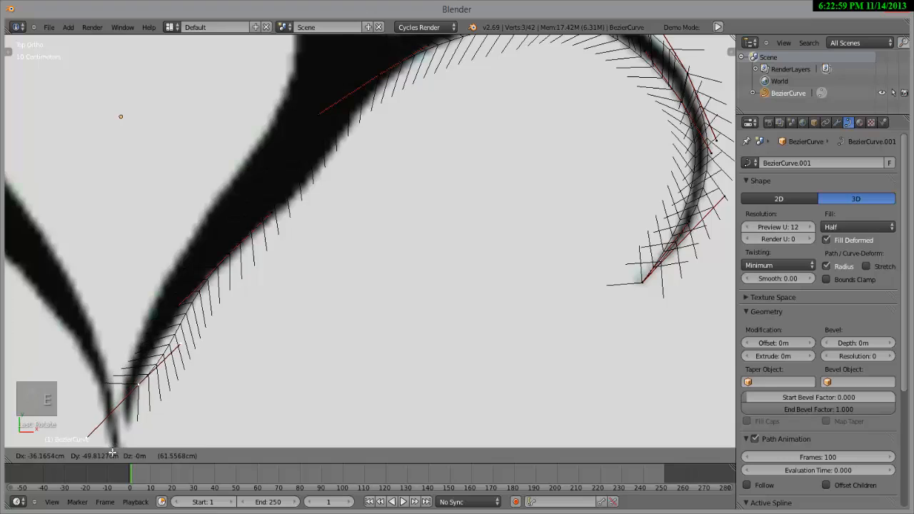
{"action": "left_click", "coordinate": [103, 490]}
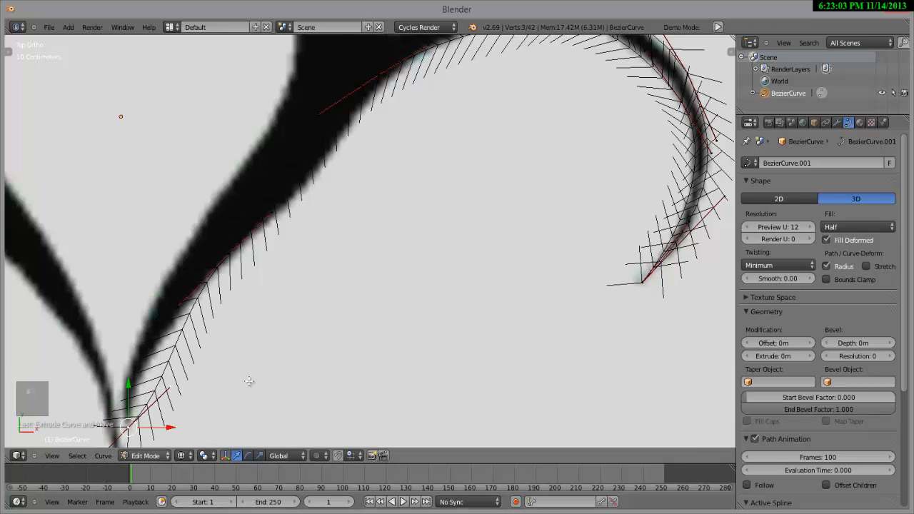
{"action": "key", "text": "g"}
{"action": "left_click", "coordinate": [278, 371]}
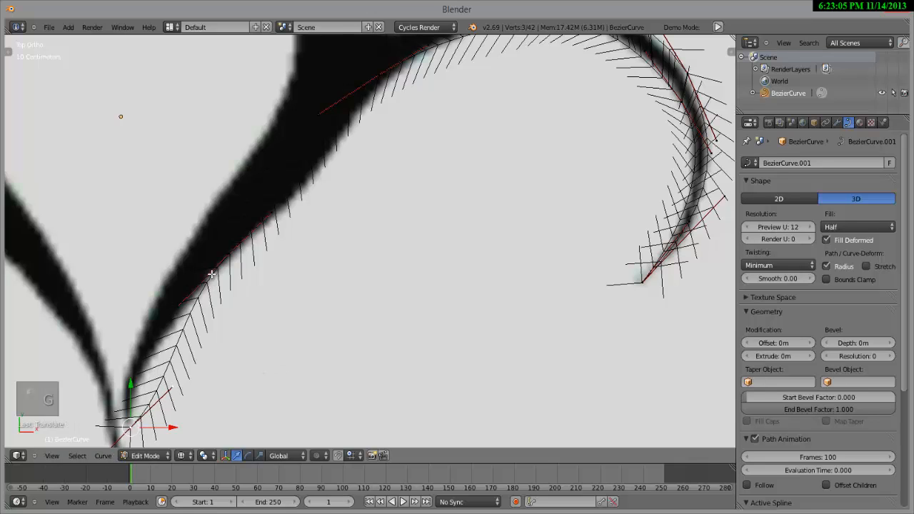
- Set the handle type of the bottom tip point's outgoing handle to Vector
{"action": "scroll", "coordinate": [211, 274], "scroll_direction": "down", "scroll_amount": 3}
{"action": "scroll", "coordinate": [215, 275], "scroll_direction": "up", "scroll_amount": 7}
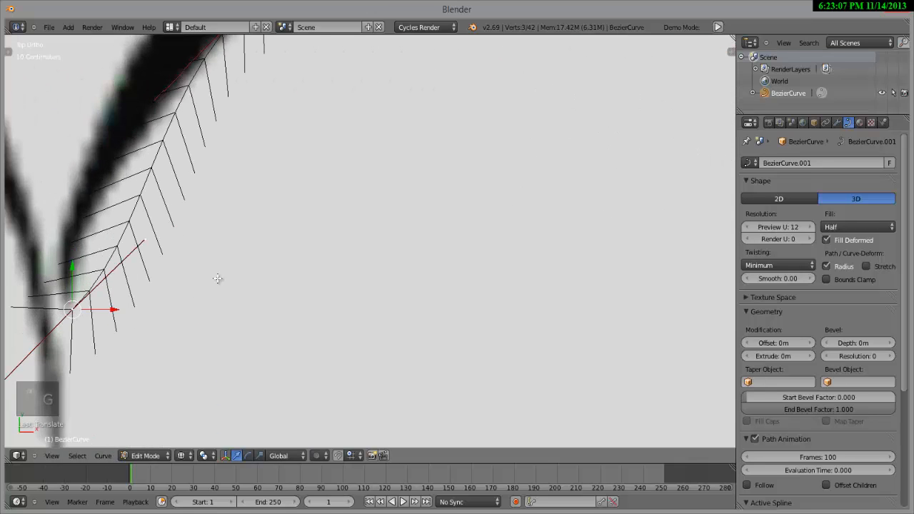
{"action": "middle_click_drag", "start_coordinate": [217, 278], "coordinate": [315, 276], "text": "shift"}
{"action": "right_click", "coordinate": [255, 232]}
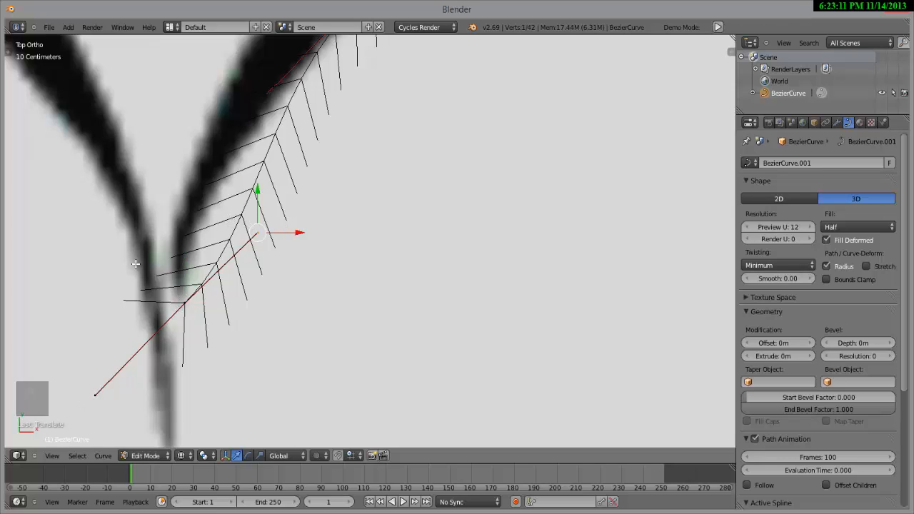
{"action": "right_click", "coordinate": [97, 395]}
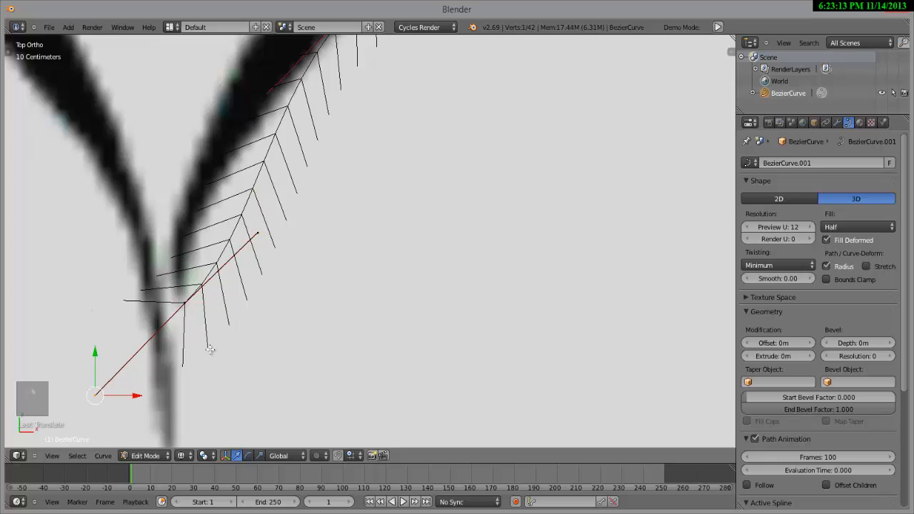
{"action": "key", "text": "v"}
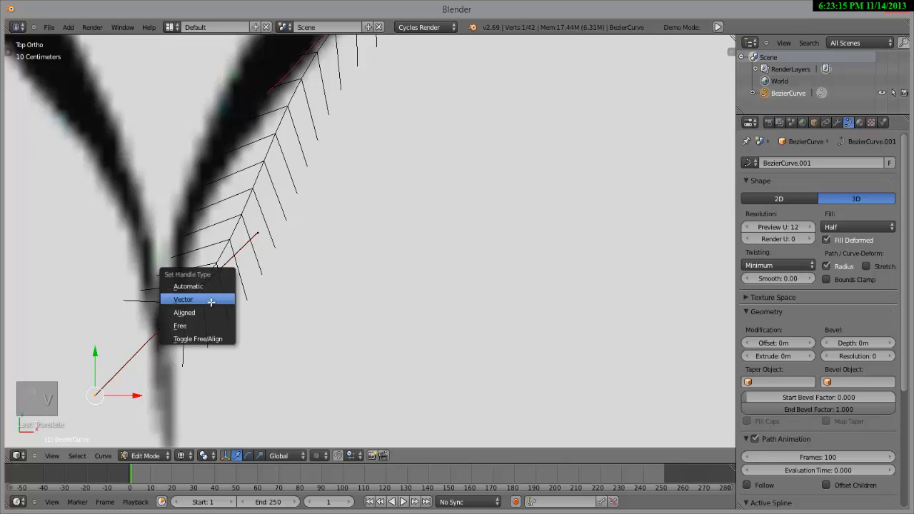
{"action": "left_click", "coordinate": [211, 301]}
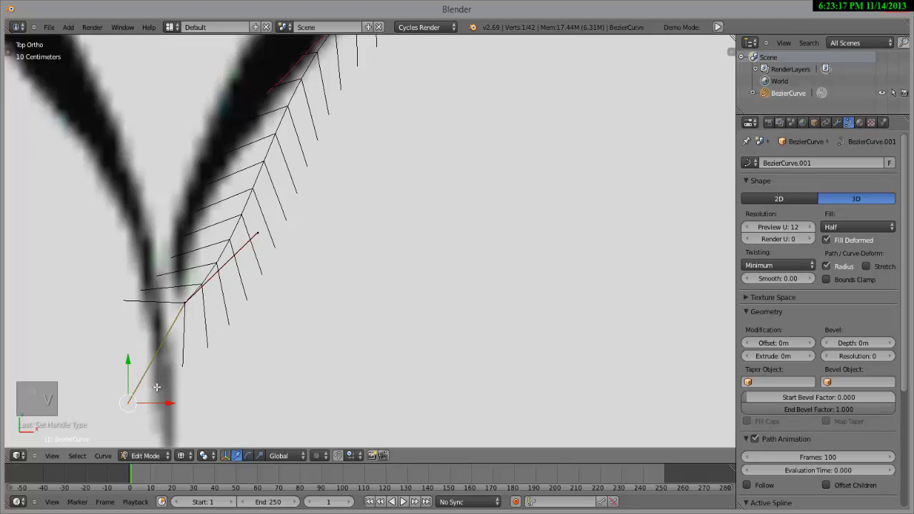
- Move both handles of the bottom tip point upward so they form a sharp corner and the incoming segment follows the stroke
{"action": "key", "text": "g"}
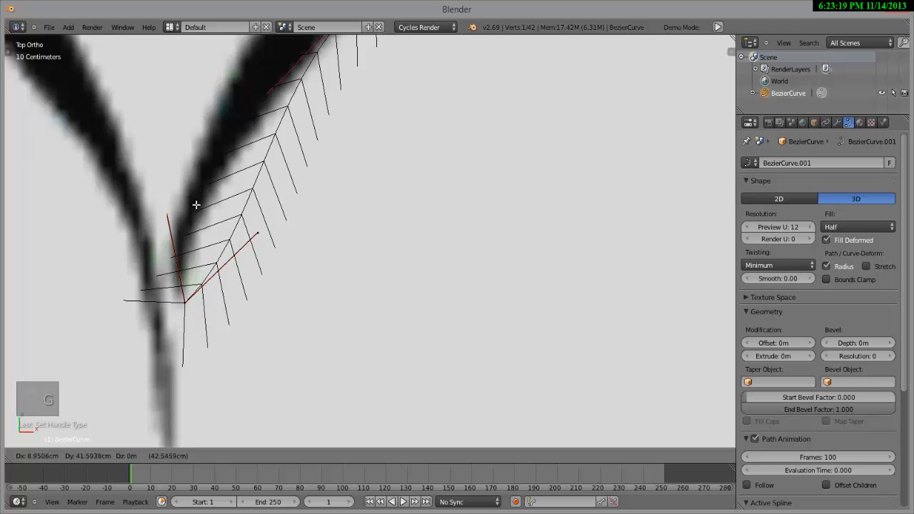
{"action": "left_click", "coordinate": [199, 210]}
{"action": "key", "text": "g"}
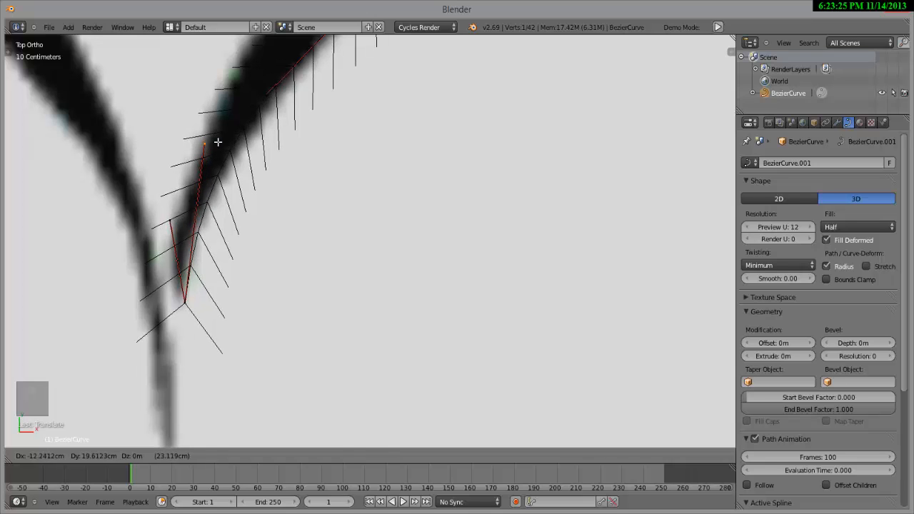
{"action": "left_click", "coordinate": [218, 141]}
- Move the lower handle of the point where the curl meets the heart onto the heart's outer edge
{"action": "scroll", "coordinate": [239, 166], "scroll_direction": "down", "scroll_amount": 2}
{"action": "scroll", "coordinate": [295, 189], "scroll_direction": "down", "scroll_amount": 3}
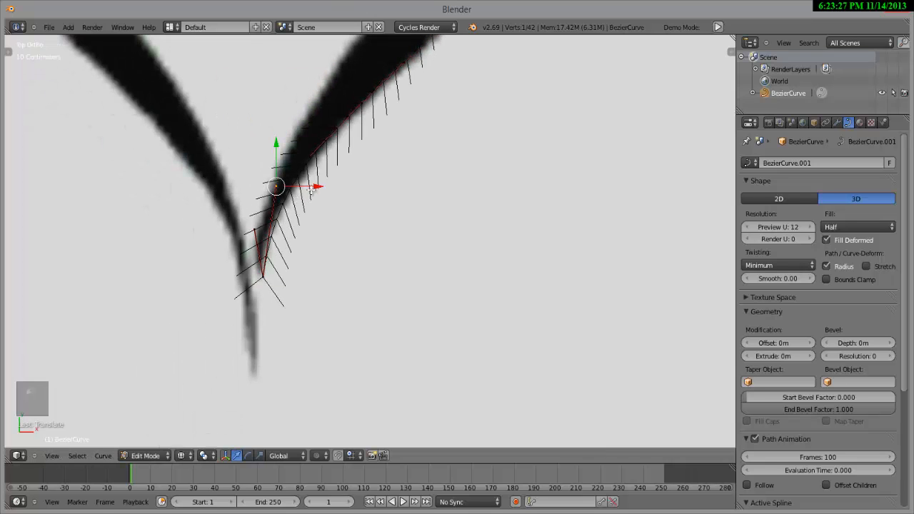
{"action": "middle_click_drag", "start_coordinate": [367, 189], "coordinate": [415, 374], "text": "shift"}
{"action": "scroll", "coordinate": [458, 341], "scroll_direction": "up", "scroll_amount": 5}
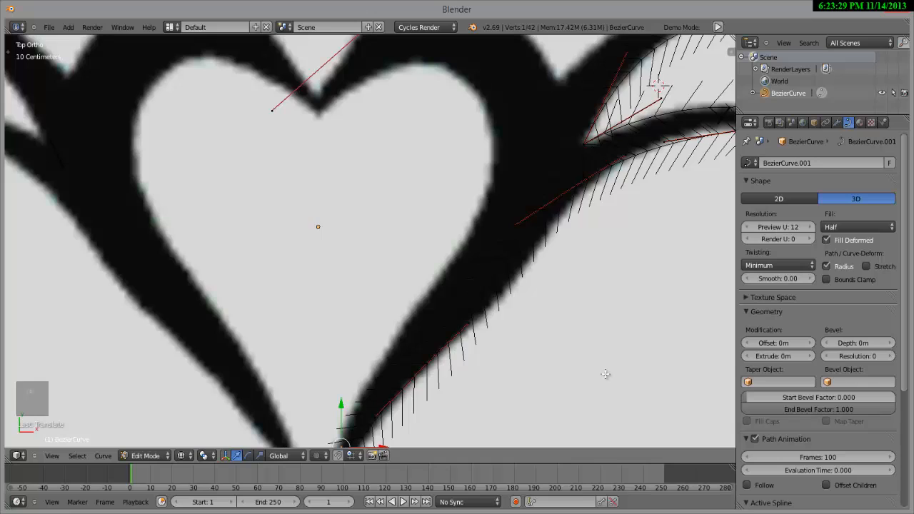
{"action": "middle_click_drag", "start_coordinate": [566, 345], "coordinate": [564, 279]}
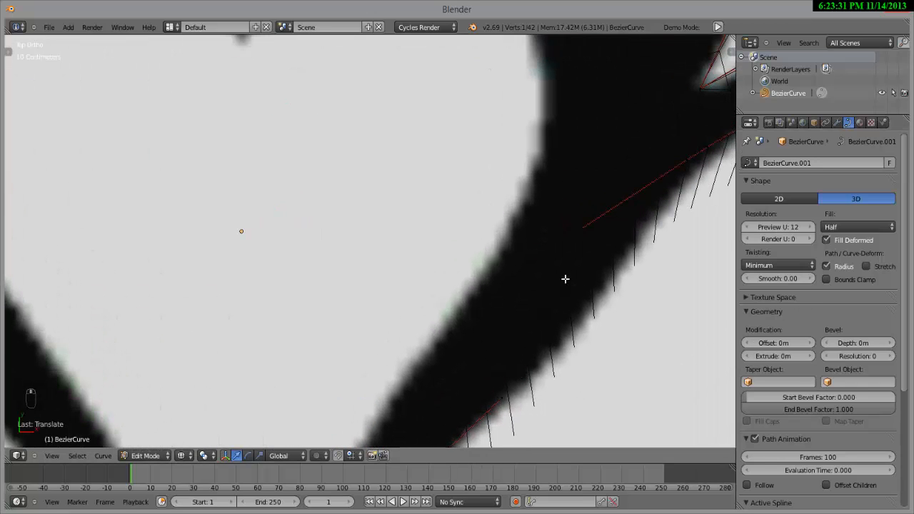
{"action": "right_click", "coordinate": [575, 227]}
{"action": "key", "text": "g"}
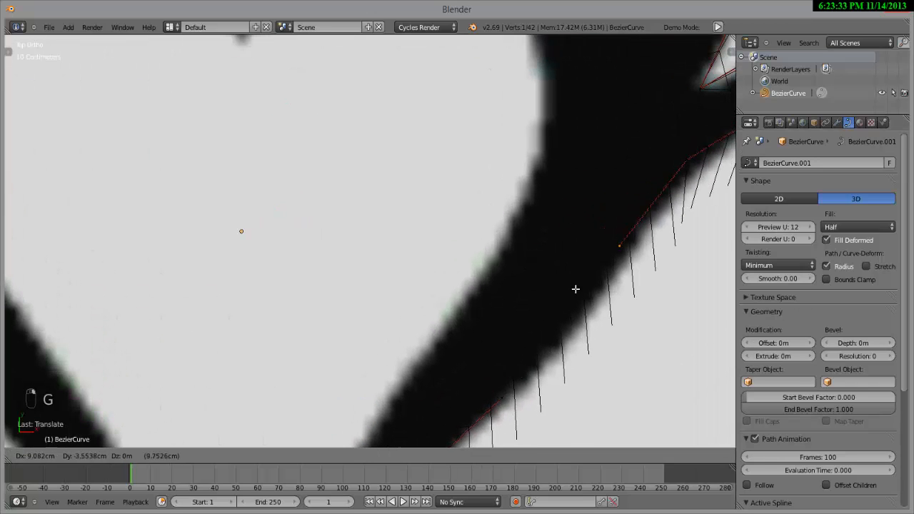
{"action": "left_click", "coordinate": [611, 223]}
- Nudge the point where the curl meets the heart slightly so it sits on the stroke's edge
{"action": "middle_click_drag", "start_coordinate": [612, 222], "coordinate": [647, 189]}
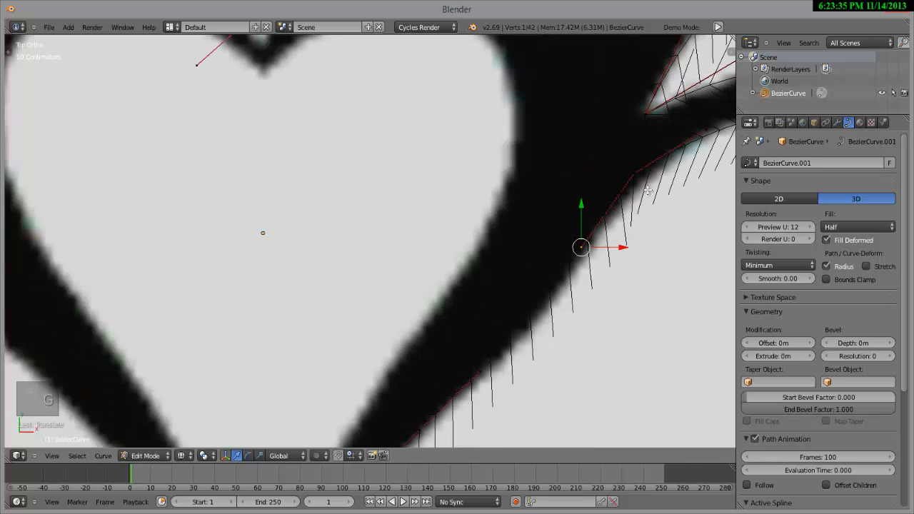
{"action": "right_click", "coordinate": [631, 176]}
{"action": "key", "text": "g"}
{"action": "left_click", "coordinate": [635, 177]}
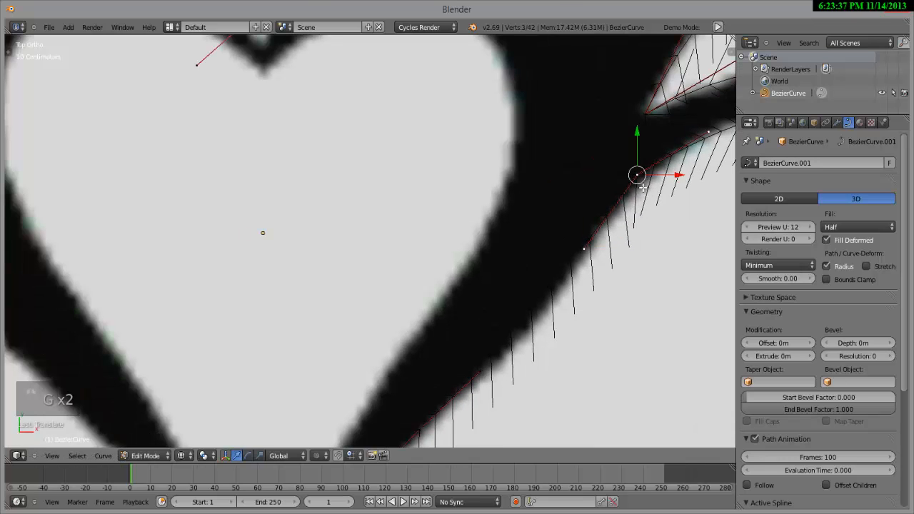
{"action": "scroll", "coordinate": [641, 187], "scroll_direction": "down", "scroll_amount": 2}
{"action": "middle_click_drag", "start_coordinate": [617, 220], "coordinate": [589, 257]}
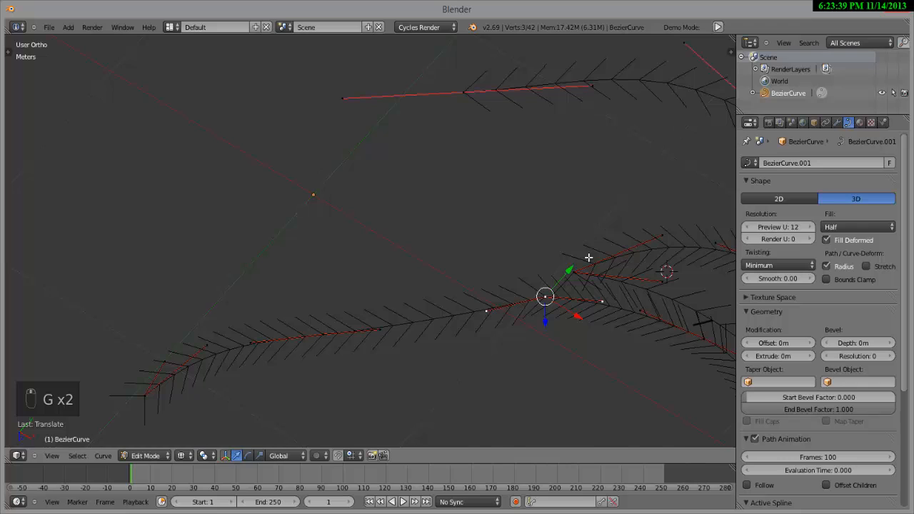
{"action": "key", "text": "KP_7"}
{"action": "scroll", "coordinate": [604, 260], "scroll_direction": "up", "scroll_amount": 3}
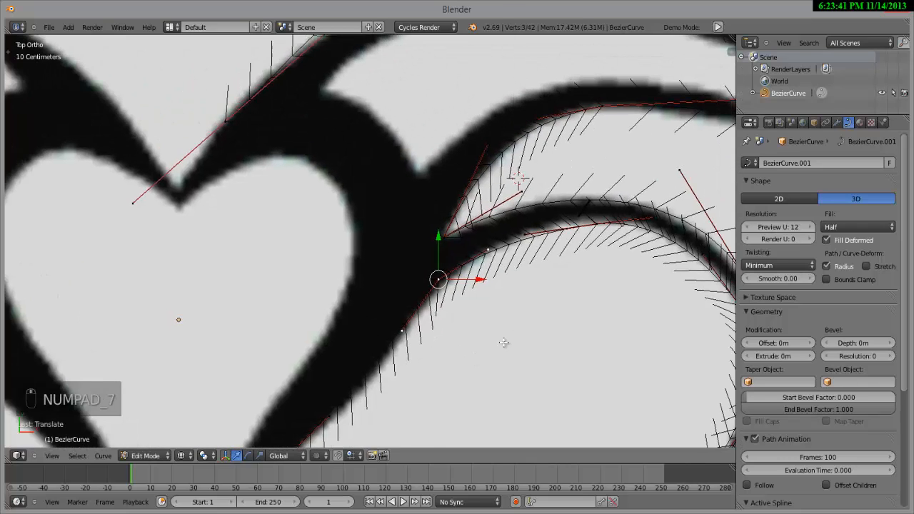
{"action": "scroll", "coordinate": [503, 342], "scroll_direction": "up", "scroll_amount": 3}
{"action": "key", "text": "h"}
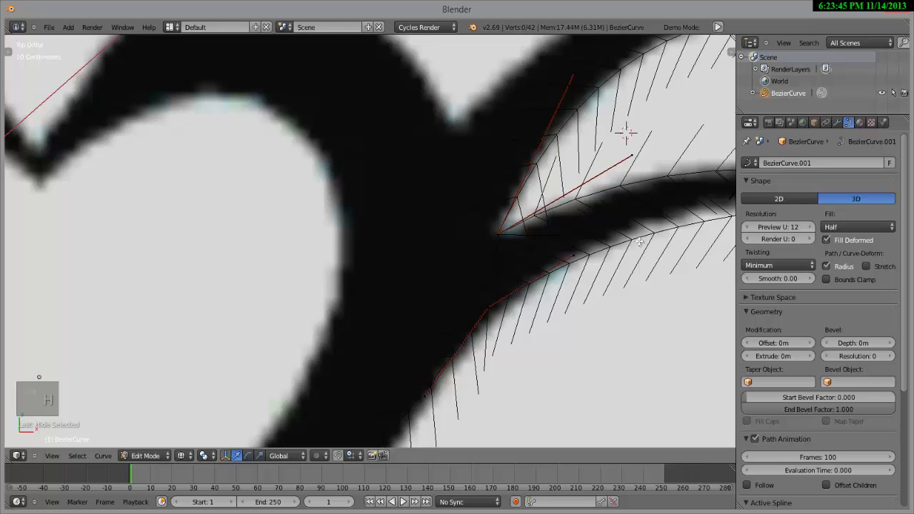
{"action": "key", "text": "alt+h"}
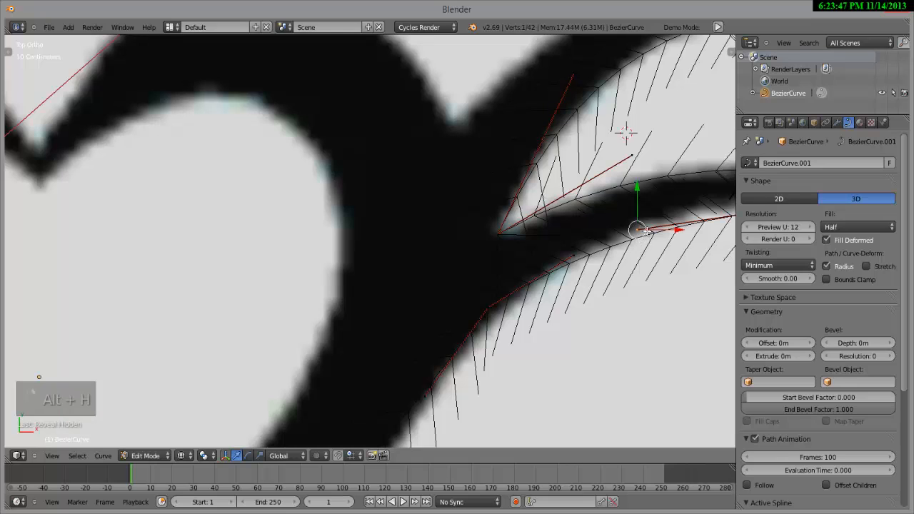
- Raise the heart-side handle of the point under the curl's top into the stroke, and lower the notch point's curl-side handle slightly
{"action": "key", "text": "g"}
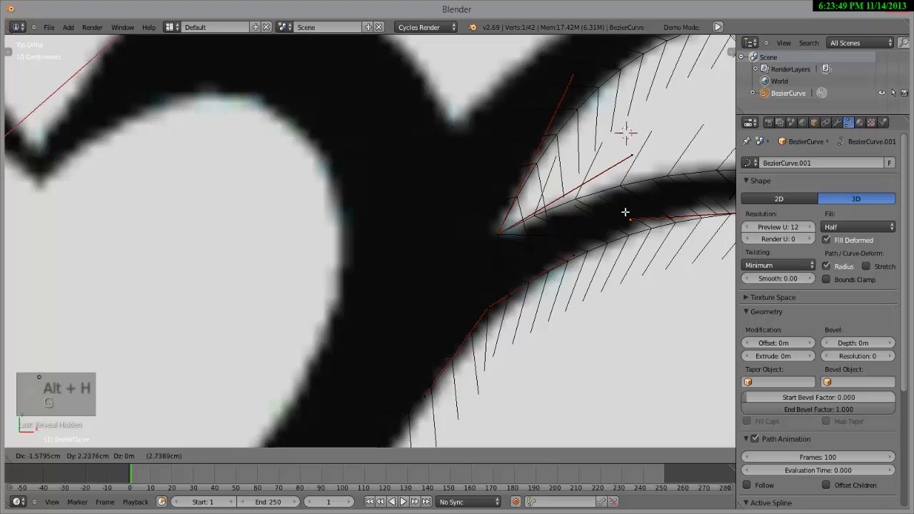
{"action": "left_click", "coordinate": [624, 210]}
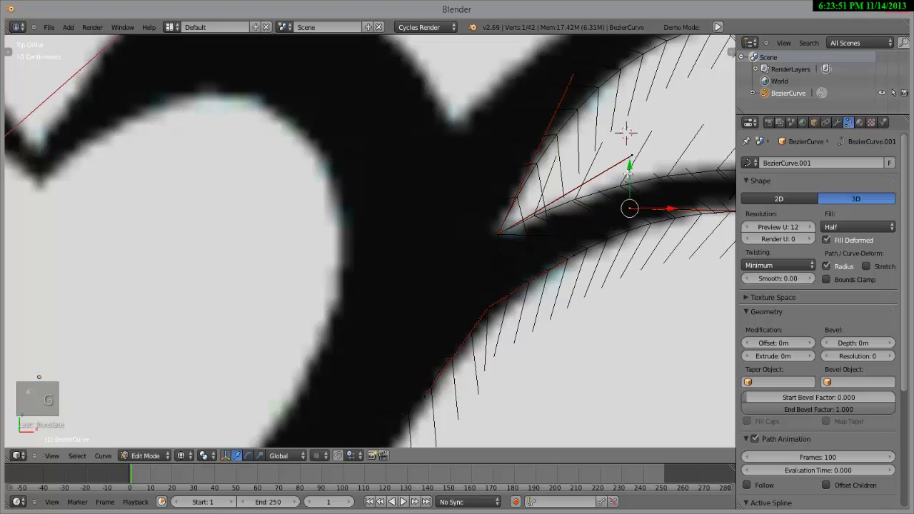
{"action": "right_click", "coordinate": [640, 158]}
{"action": "key", "text": "g"}
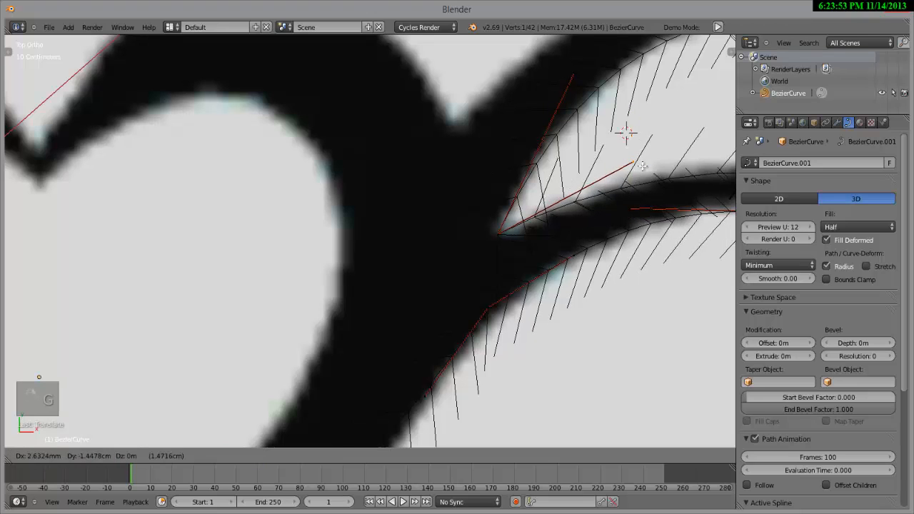
{"action": "left_click", "coordinate": [644, 167]}
- Raise the upper handle of the point where the curl meets the heart slightly along the inner edge
{"action": "right_click", "coordinate": [575, 244]}
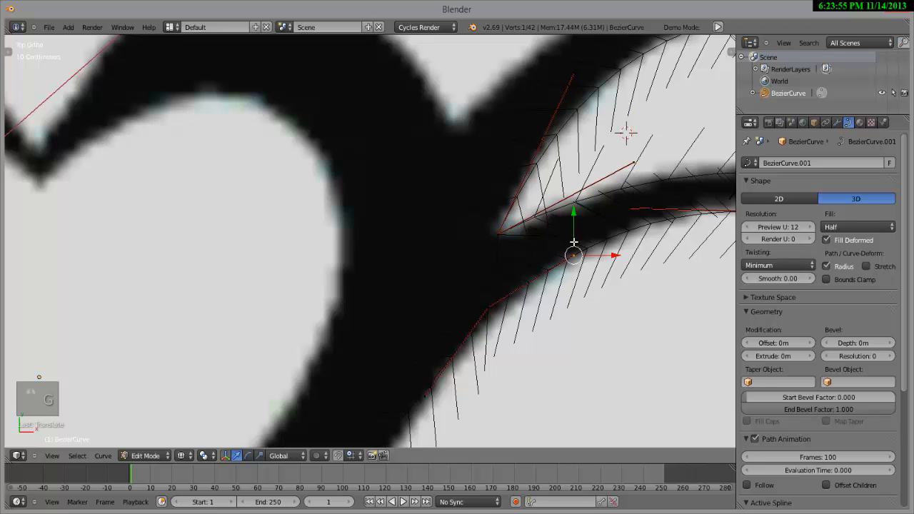
{"action": "key", "text": "g"}
{"action": "left_click", "coordinate": [571, 243]}
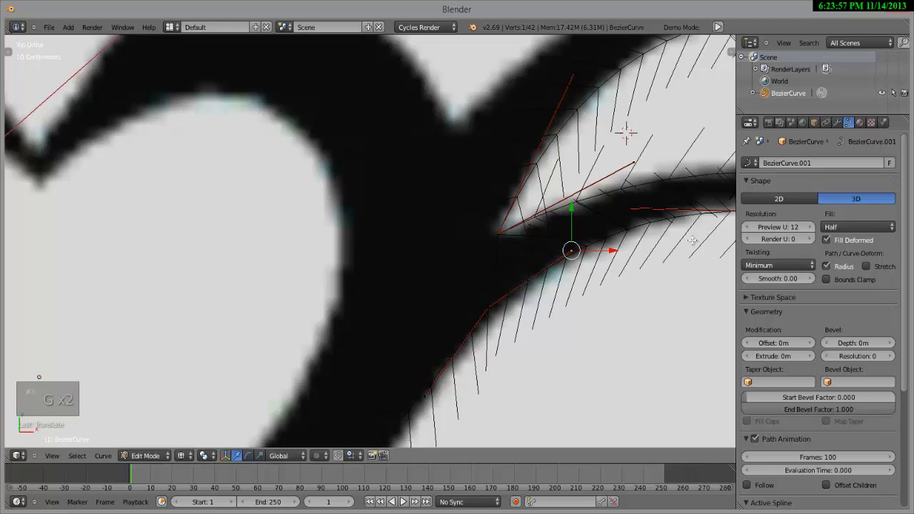
- Raise the far handle of the point under the curl's top slightly into the black stroke
{"action": "scroll", "coordinate": [607, 230], "scroll_direction": "down", "scroll_amount": 2}
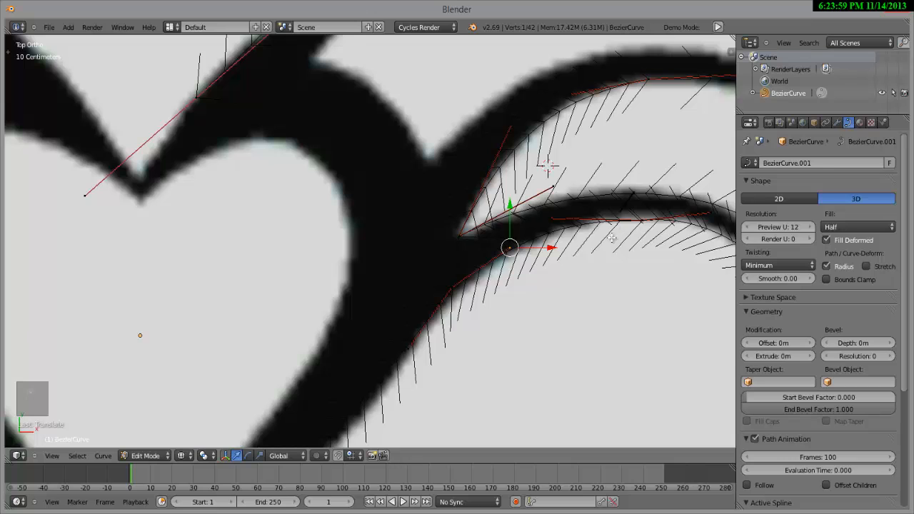
{"action": "scroll", "coordinate": [661, 204], "scroll_direction": "down", "scroll_amount": 3}
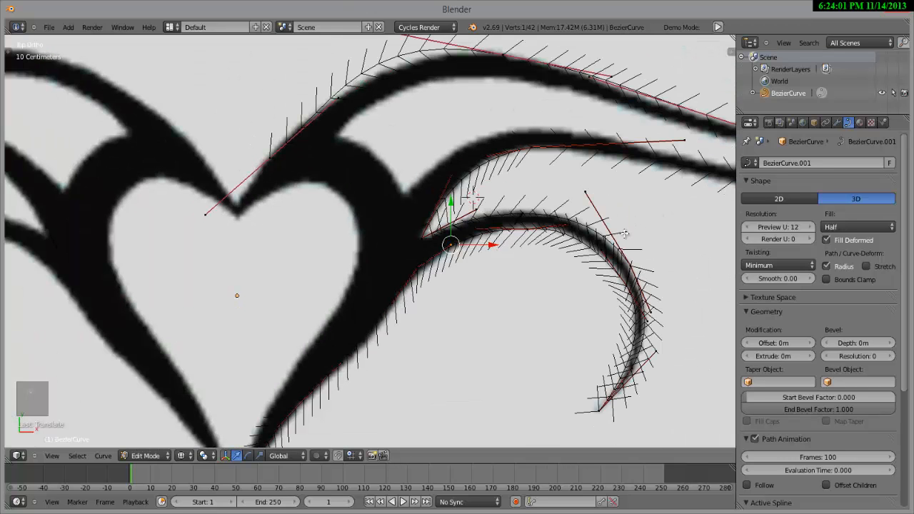
{"action": "right_click", "coordinate": [564, 227]}
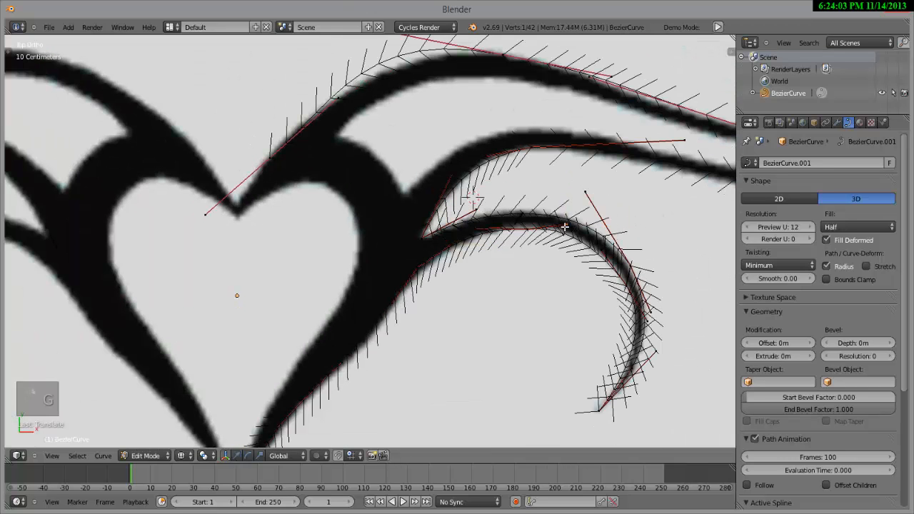
{"action": "key", "text": "g"}
{"action": "left_click", "coordinate": [564, 223]}
- Select the point under the curl's top for further adjustment
{"action": "scroll", "coordinate": [557, 255], "scroll_direction": "up", "scroll_amount": 3}
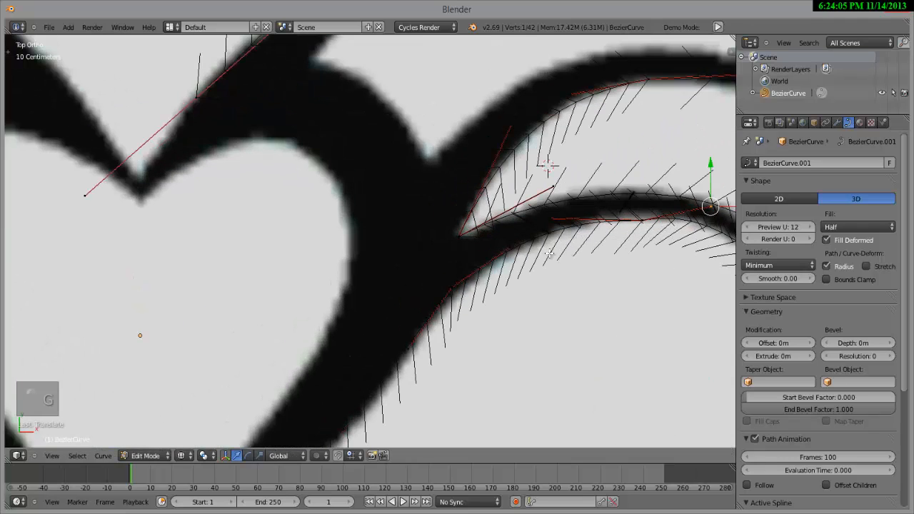
{"action": "middle_click_drag", "start_coordinate": [550, 255], "coordinate": [338, 282], "text": "shift"}
{"action": "scroll", "coordinate": [457, 262], "scroll_direction": "up", "scroll_amount": 3}
{"action": "middle_click_drag", "start_coordinate": [478, 257], "coordinate": [378, 303], "text": "shift"}
{"action": "right_click", "coordinate": [384, 304]}
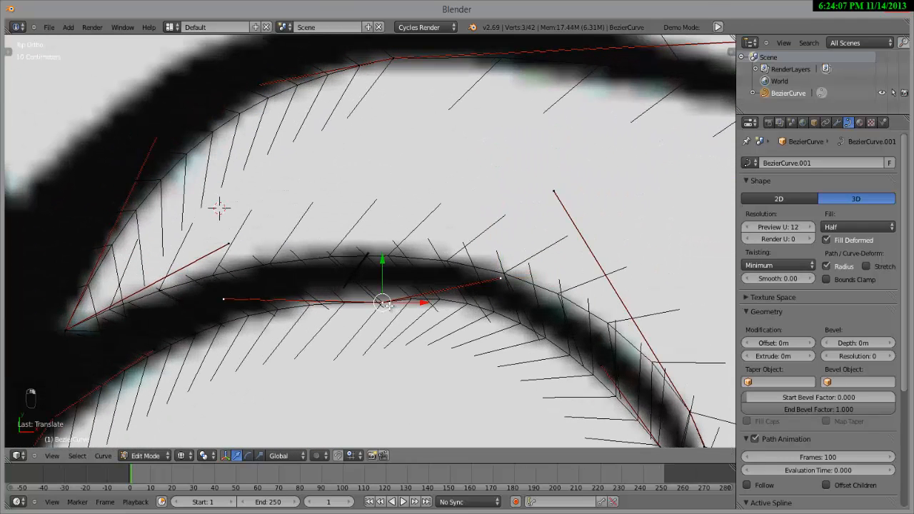
- Nudge the inner-edge control point beneath the curl's crest up slightly and lower its left handle to follow the black stroke
{"action": "key", "text": "g"}
{"action": "left_click", "coordinate": [395, 301]}
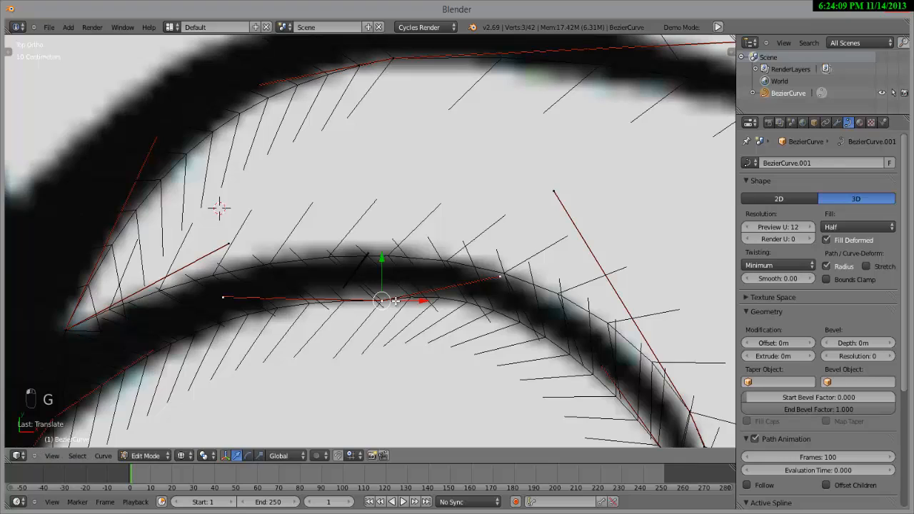
{"action": "right_click", "coordinate": [227, 297]}
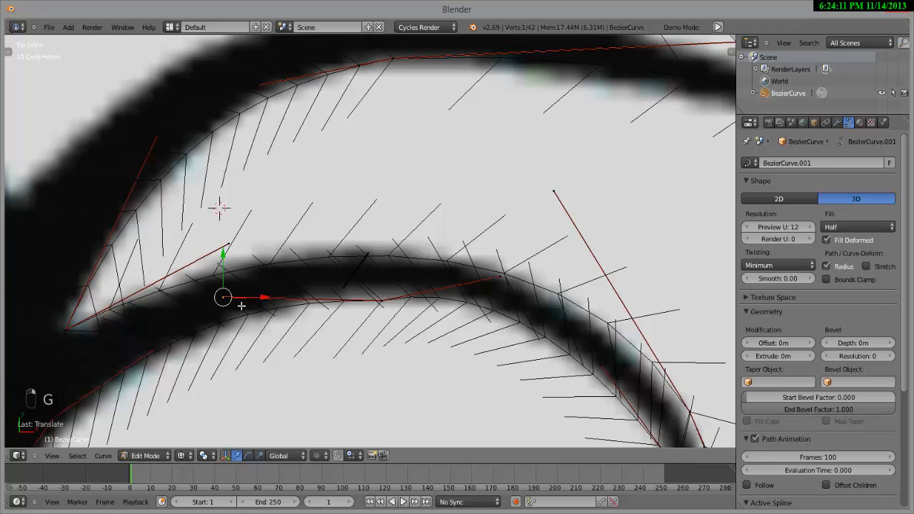
{"action": "key", "text": "g"}
{"action": "left_click", "coordinate": [258, 317]}
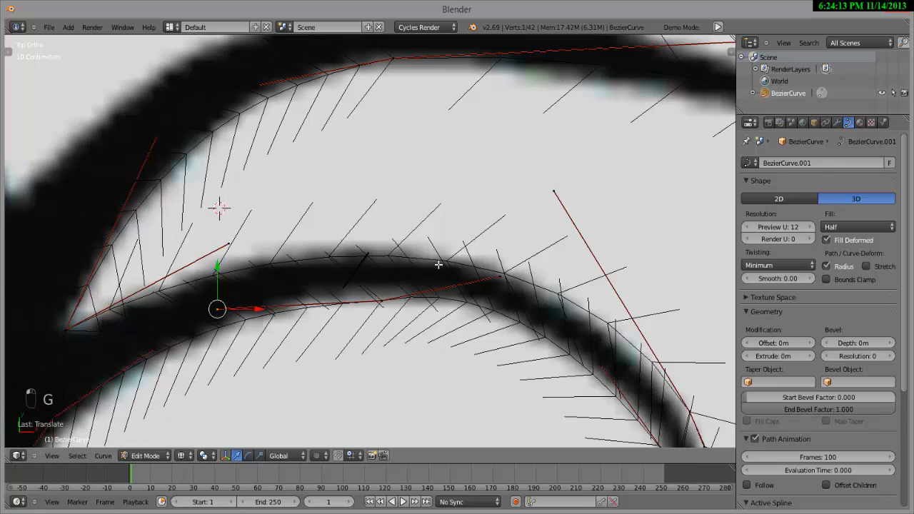
- Lower the right handle of the crest's inner-edge point to level the tangent, and raise the whole point onto the stroke's edge
{"action": "right_click", "coordinate": [486, 278]}
{"action": "key", "text": "g"}
{"action": "key", "text": "g"}
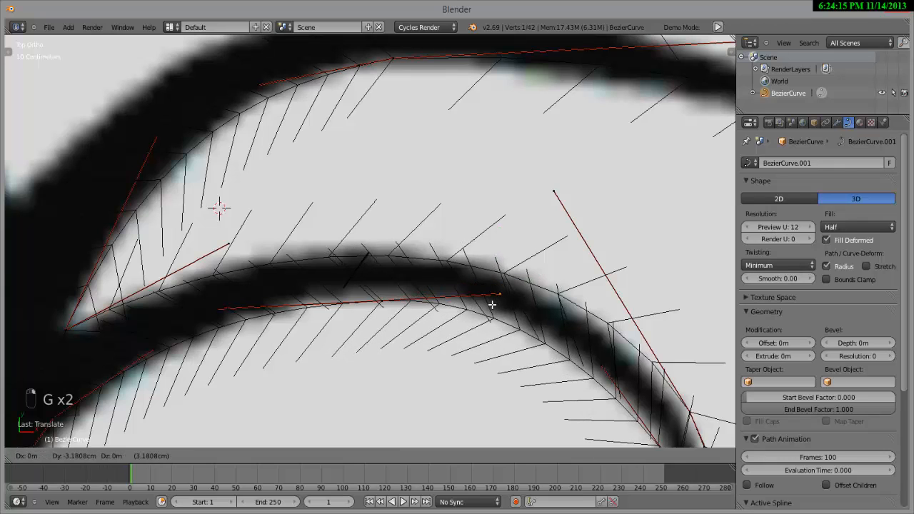
{"action": "left_click", "coordinate": [491, 312]}
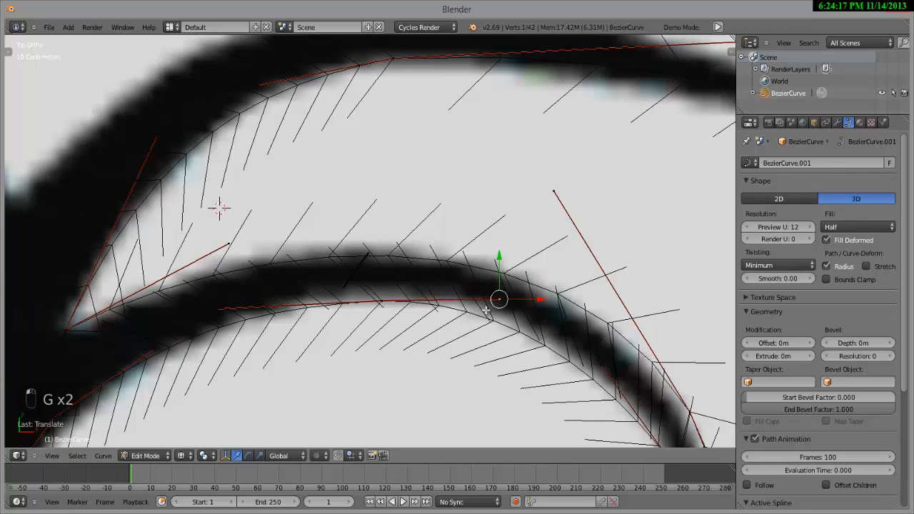
{"action": "right_click", "coordinate": [351, 303]}
{"action": "key", "text": "g"}
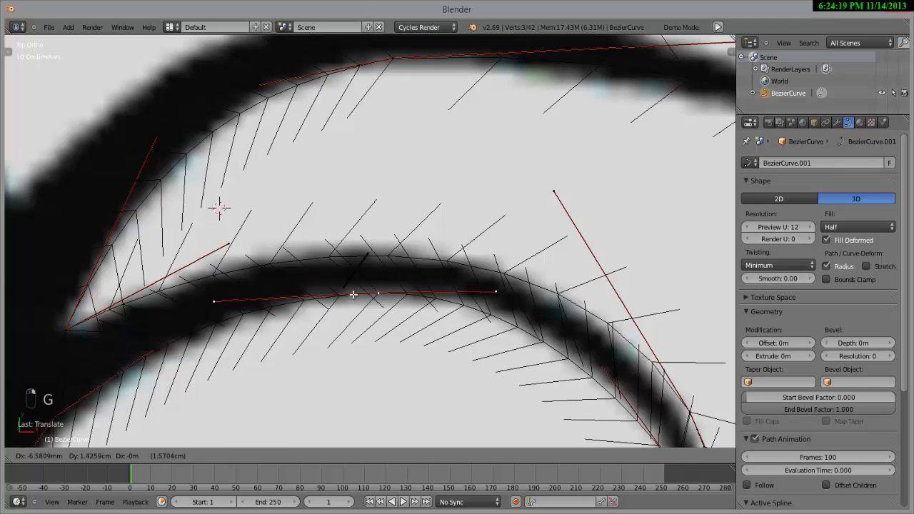
{"action": "left_click", "coordinate": [363, 294]}
- Reposition the upper handle of the inner-edge control point on the curl's right side to match the stroke
{"action": "scroll", "coordinate": [421, 325], "scroll_direction": "down", "scroll_amount": 3}
{"action": "scroll", "coordinate": [472, 320], "scroll_direction": "up", "scroll_amount": 2}
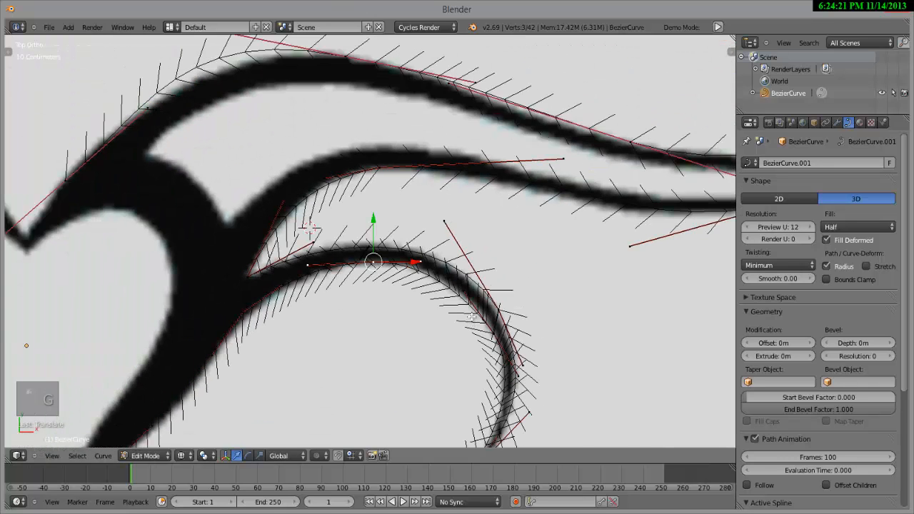
{"action": "right_click", "coordinate": [526, 333]}
{"action": "key", "text": "g"}
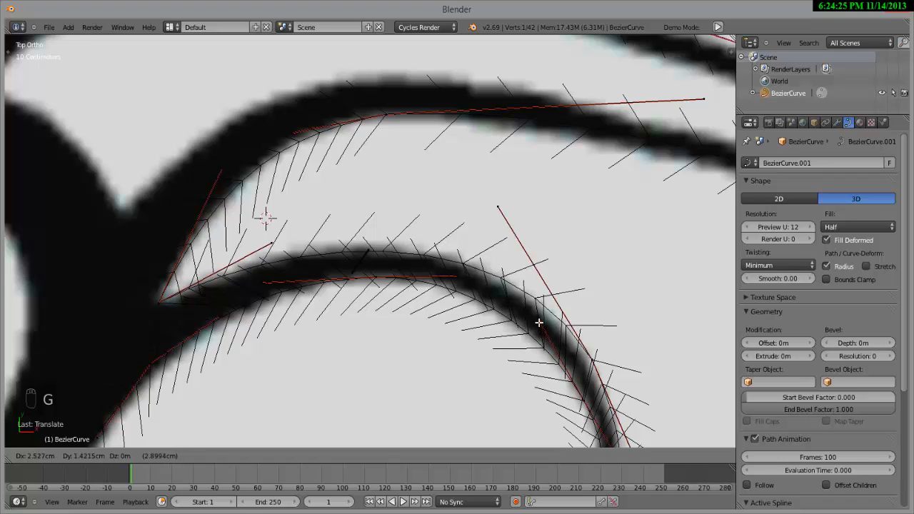
{"action": "left_click", "coordinate": [536, 322]}
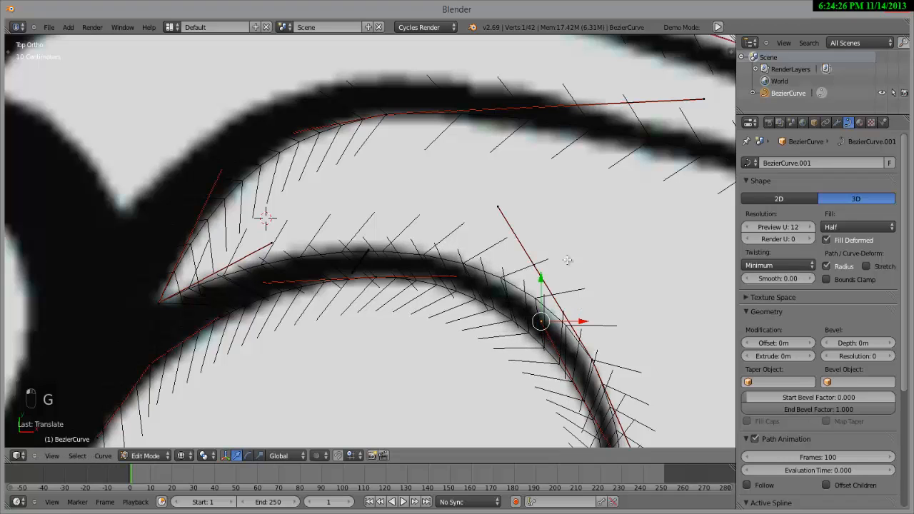
- Shift the upper handle of the curl's outer-right control point slightly down and left, and nudge the point onto the outer edge
{"action": "right_click", "coordinate": [498, 208]}
{"action": "key", "text": "g"}
{"action": "left_click", "coordinate": [493, 212]}
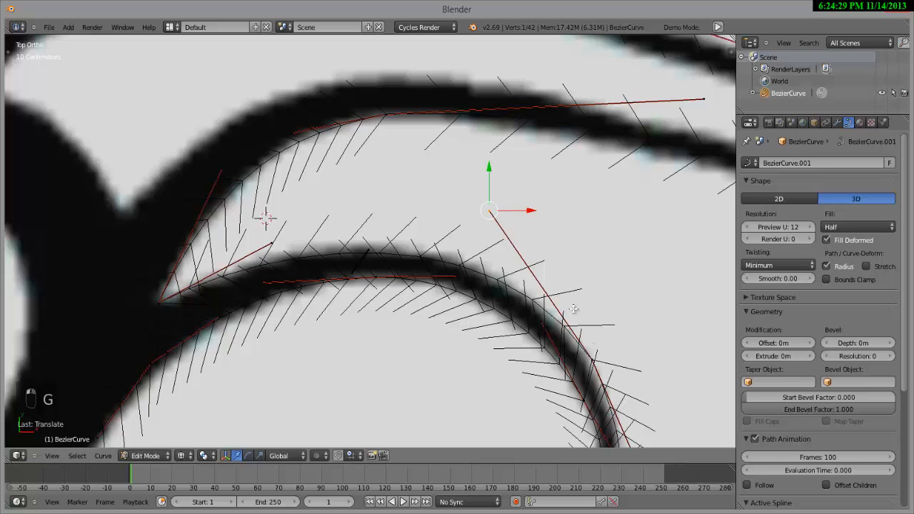
{"action": "key", "text": "g"}
{"action": "left_click", "coordinate": [598, 364]}
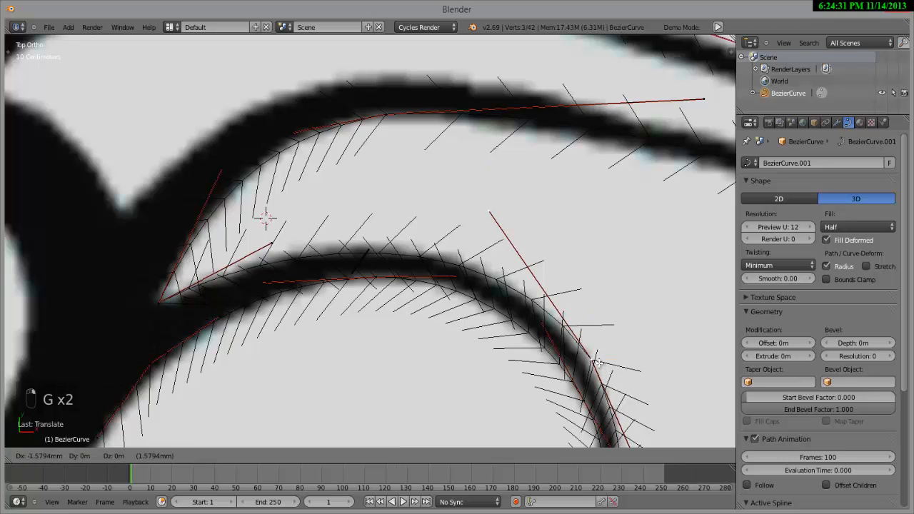
{"action": "key", "text": "g"}
{"action": "left_click", "coordinate": [597, 364]}
- Pull the lower handle of the curl's outer-right point slightly inward and nudge the point down along the stroke's outer edge
{"action": "scroll", "coordinate": [600, 358], "scroll_direction": "down", "scroll_amount": 1}
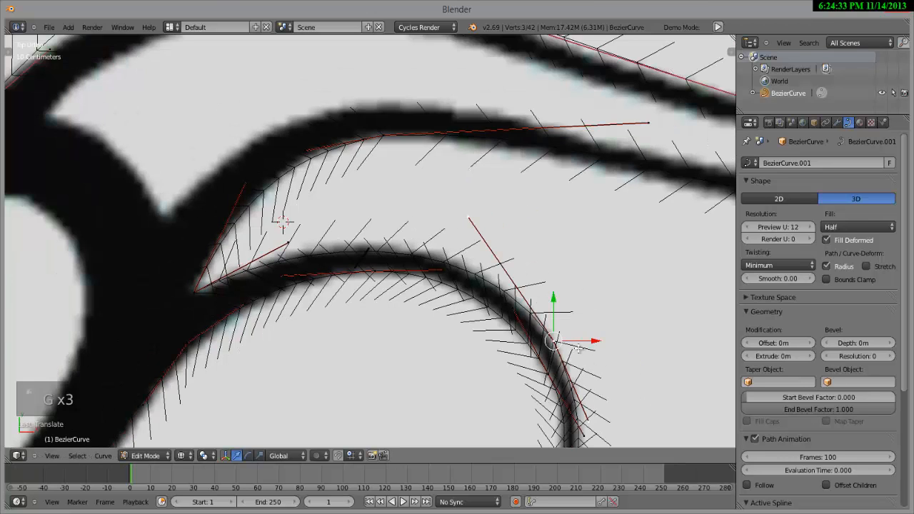
{"action": "middle_click_drag", "start_coordinate": [580, 350], "coordinate": [454, 229], "text": "shift"}
{"action": "scroll", "coordinate": [457, 233], "scroll_direction": "up", "scroll_amount": 2}
{"action": "scroll", "coordinate": [505, 319], "scroll_direction": "up", "scroll_amount": 1}
{"action": "right_click", "coordinate": [528, 337]}
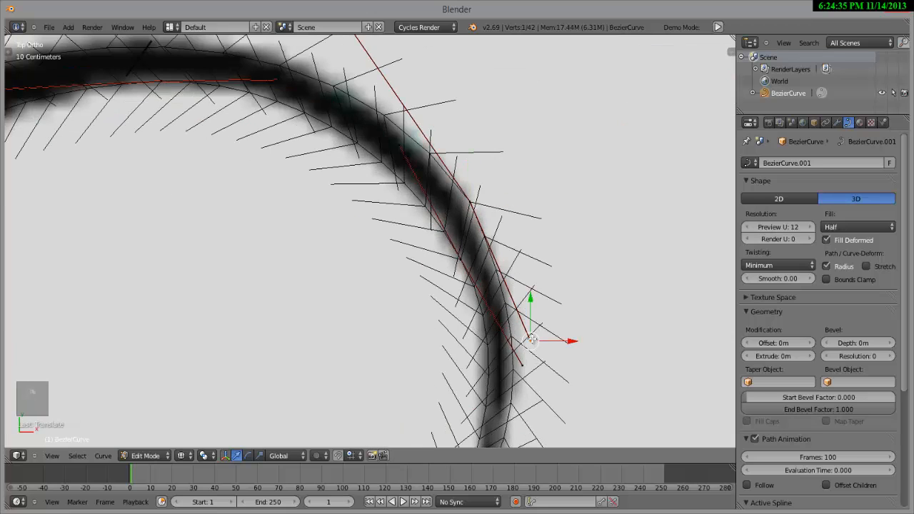
{"action": "key", "text": "g"}
{"action": "left_click", "coordinate": [514, 340]}
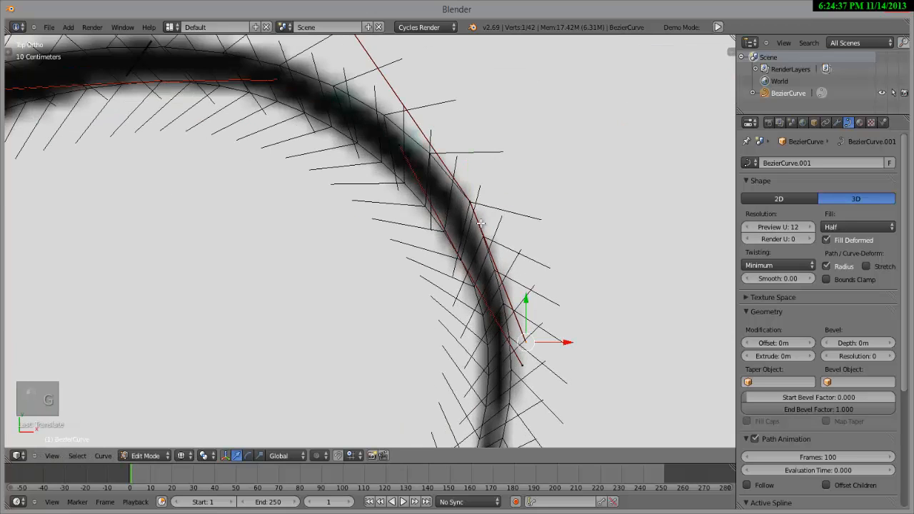
{"action": "right_click", "coordinate": [469, 201]}
{"action": "key", "text": "g"}
{"action": "left_click", "coordinate": [469, 206]}
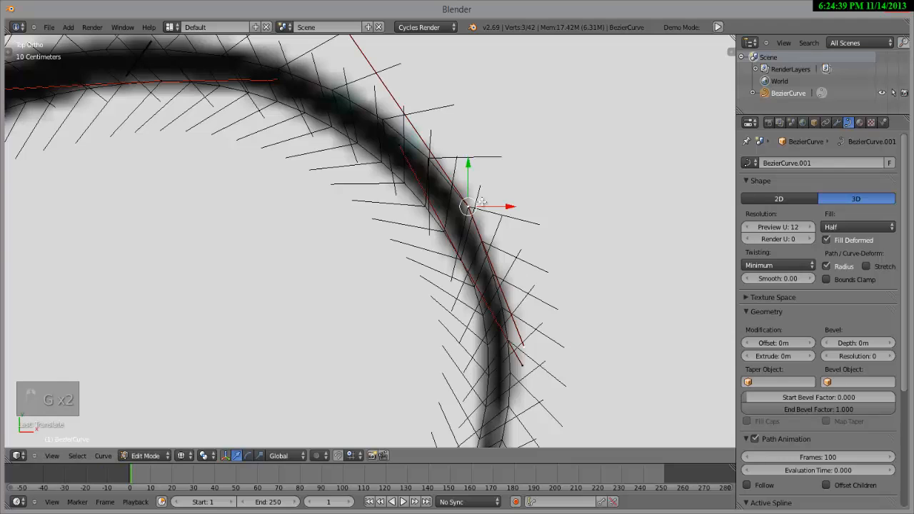
- Examine the traced outline around the curl in Object Mode against the reference image, and return to Edit Mode
{"action": "scroll", "coordinate": [379, 272], "scroll_direction": "down", "scroll_amount": 2}
{"action": "scroll", "coordinate": [490, 187], "scroll_direction": "down", "scroll_amount": 10}
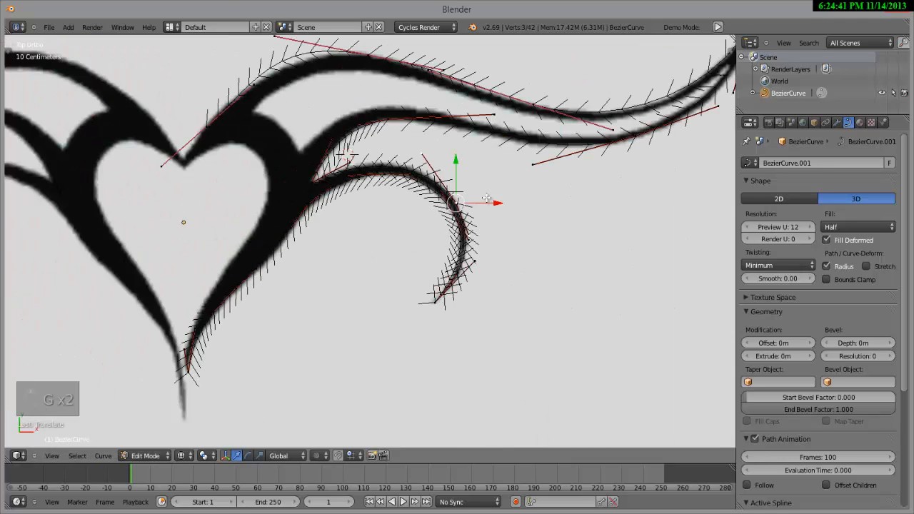
{"action": "key", "text": "Tab"}
{"action": "scroll", "coordinate": [460, 230], "scroll_direction": "up", "scroll_amount": 5}
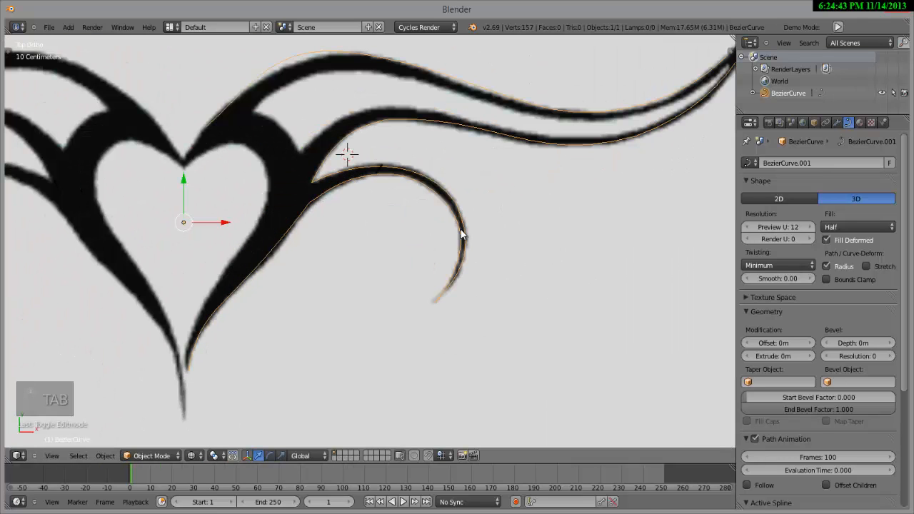
{"action": "scroll", "coordinate": [461, 230], "scroll_direction": "up", "scroll_amount": 2}
{"action": "scroll", "coordinate": [462, 229], "scroll_direction": "down", "scroll_amount": 1}
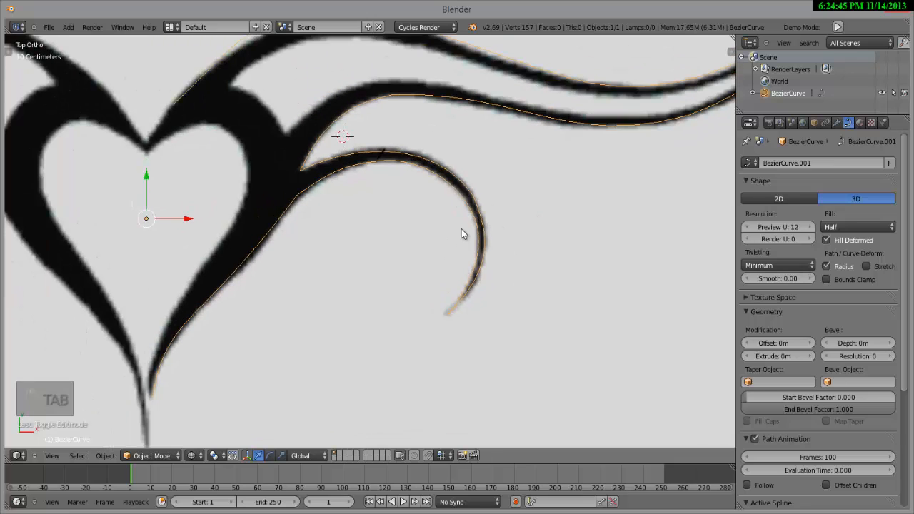
{"action": "scroll", "coordinate": [465, 234], "scroll_direction": "down", "scroll_amount": 1}
{"action": "scroll", "coordinate": [384, 221], "scroll_direction": "up", "scroll_amount": 3}
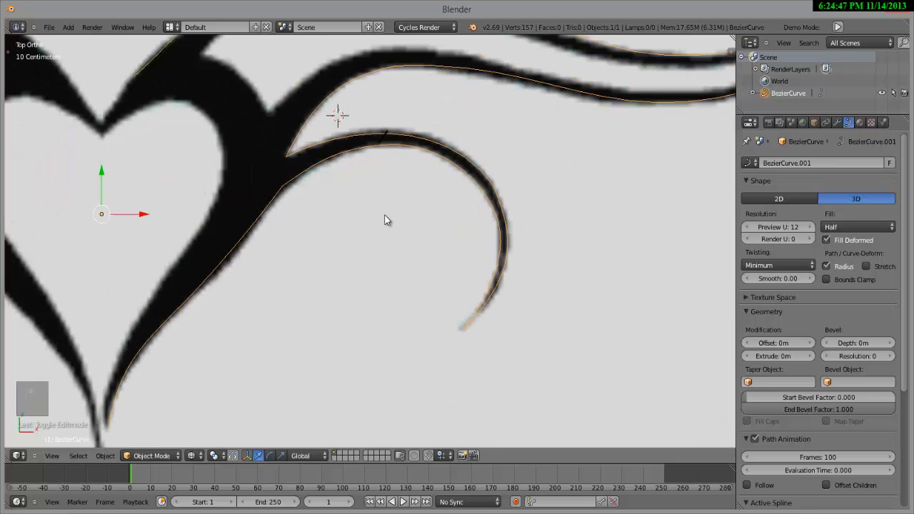
{"action": "scroll", "coordinate": [554, 243], "scroll_direction": "up", "scroll_amount": 3}
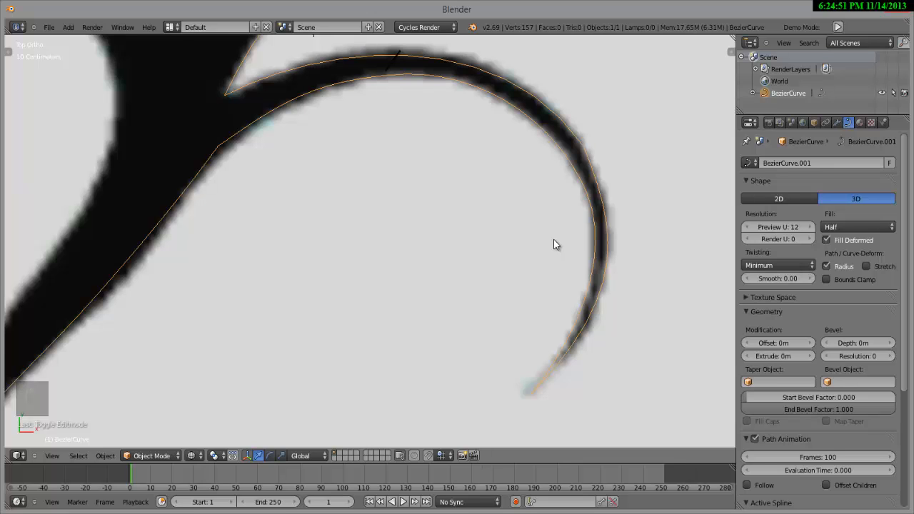
{"action": "scroll", "coordinate": [554, 240], "scroll_direction": "down", "scroll_amount": 5}
{"action": "key", "text": "Tab"}
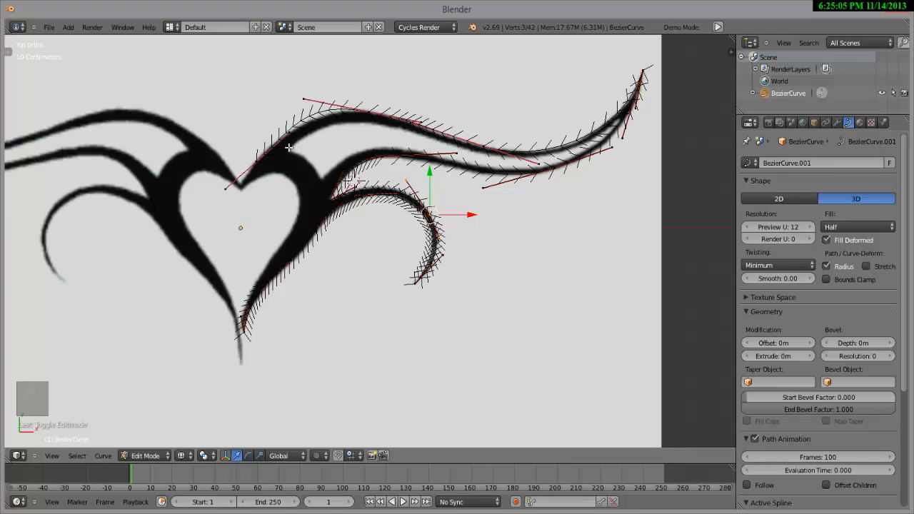
- Sketch a grease pencil stroke inside the gap of the right upper wing and erase it
{"action": "mouse_move", "coordinate": [290, 149]}
{"action": "left_mouse_down"}
{"action": "mouse_move", "coordinate": [326, 128]}
{"action": "mouse_move", "coordinate": [407, 134]}
{"action": "mouse_move", "coordinate": [371, 146]}
{"action": "left_mouse_up"}
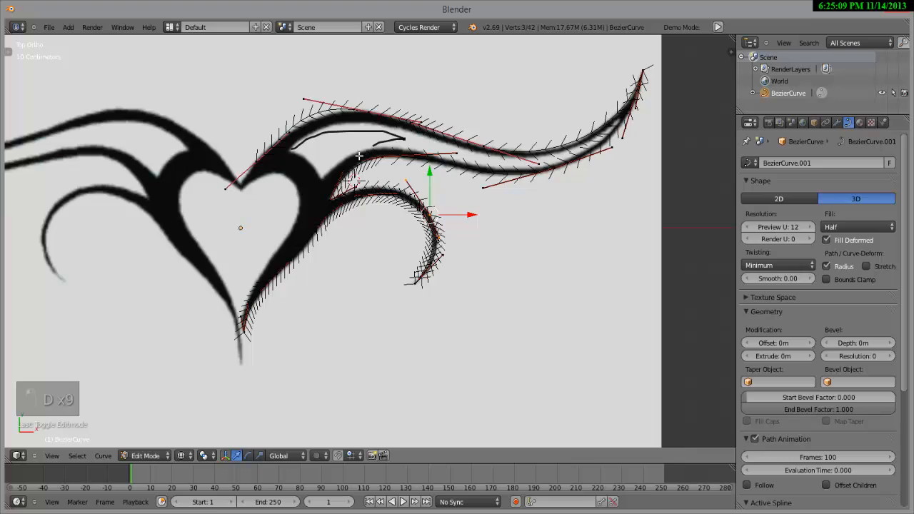
{"action": "mouse_move", "coordinate": [353, 142]}
{"action": "right_mouse_down"}
{"action": "mouse_move", "coordinate": [372, 138]}
{"action": "mouse_move", "coordinate": [326, 128]}
{"action": "mouse_move", "coordinate": [337, 128]}
{"action": "right_mouse_up"}
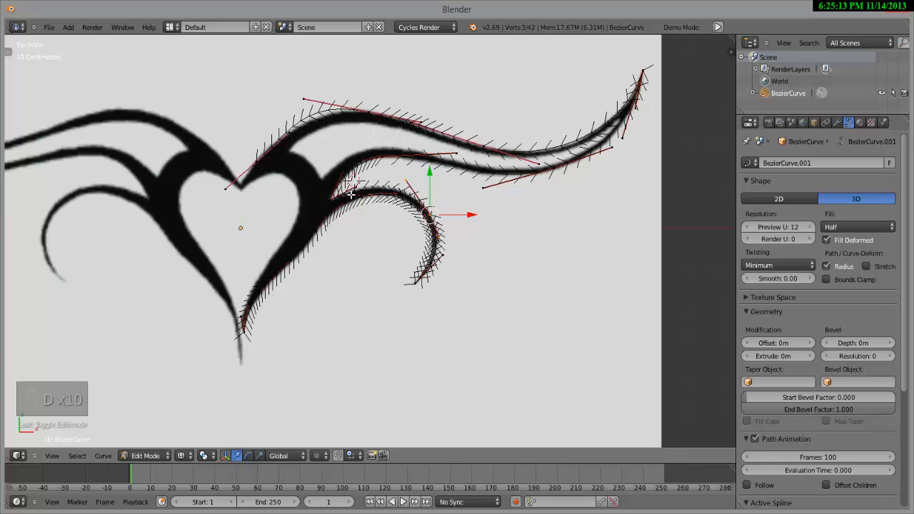
{"action": "scroll", "coordinate": [335, 220], "scroll_direction": "up", "scroll_amount": 2}
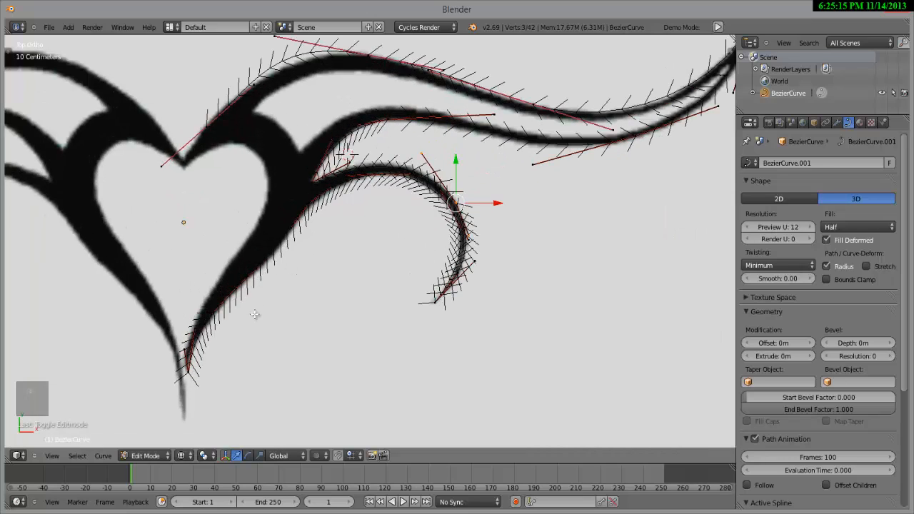
{"action": "scroll", "coordinate": [366, 277], "scroll_direction": "down", "scroll_amount": 2}
{"action": "scroll", "coordinate": [402, 265], "scroll_direction": "up", "scroll_amount": 5}
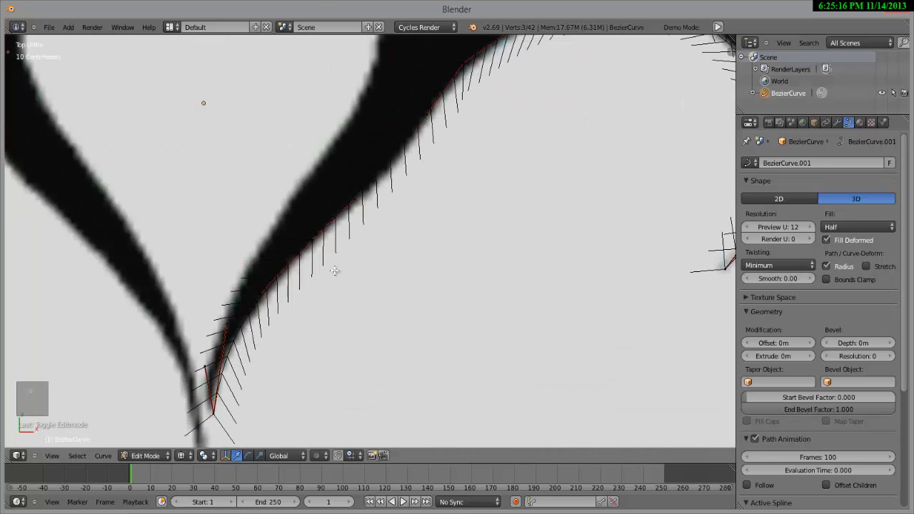
{"action": "middle_click_drag", "start_coordinate": [314, 286], "coordinate": [326, 316], "text": "shift"}
{"action": "right_click", "coordinate": [303, 304]}
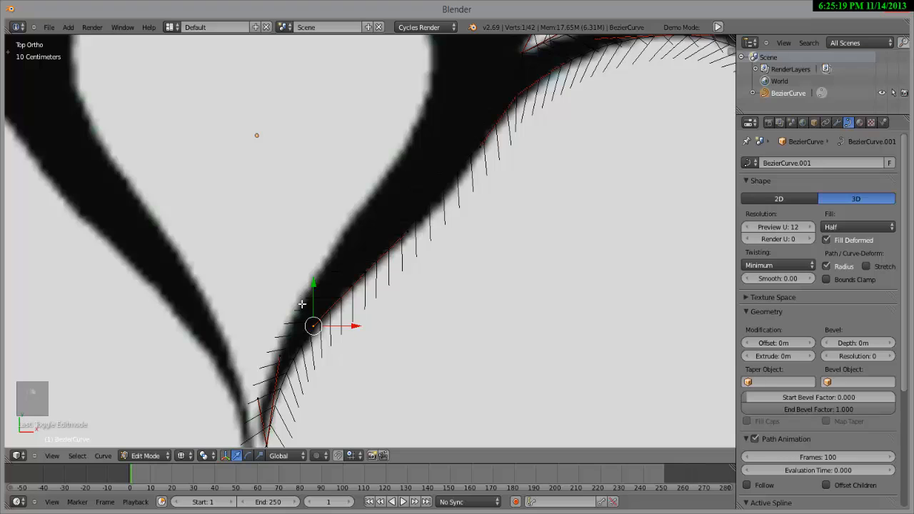
{"action": "key", "text": "alt+s"}
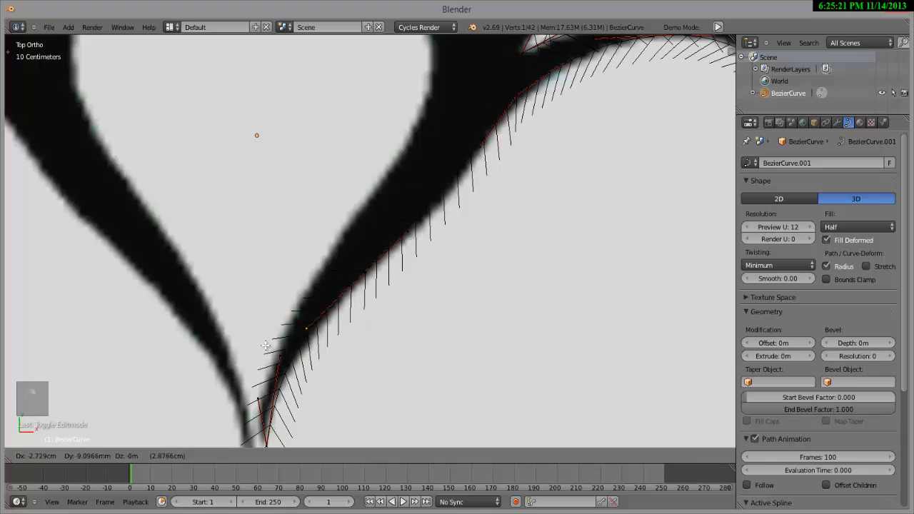
{"action": "key", "text": "Escape"}
- Extrude a new point from the curve's end at the heart's bottom tip to partway up the heart's inner right edge
{"action": "right_click", "coordinate": [276, 357]}
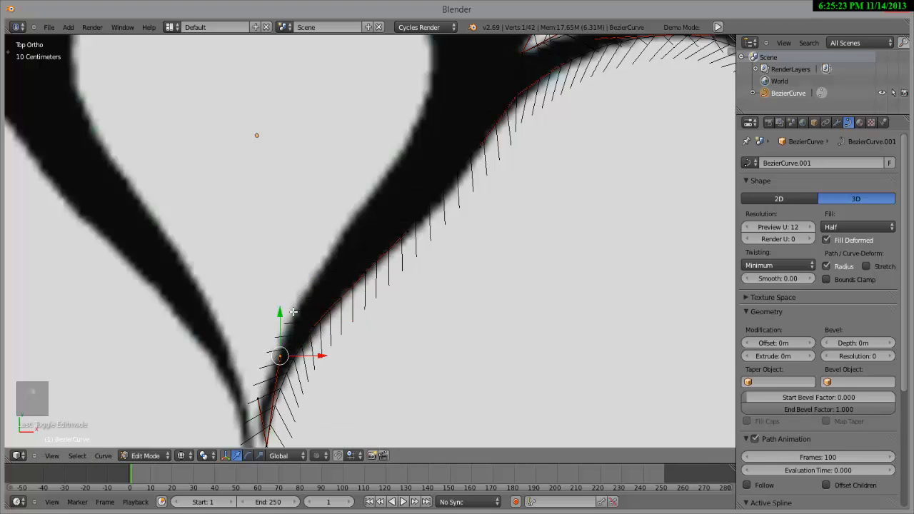
{"action": "key", "text": "e"}
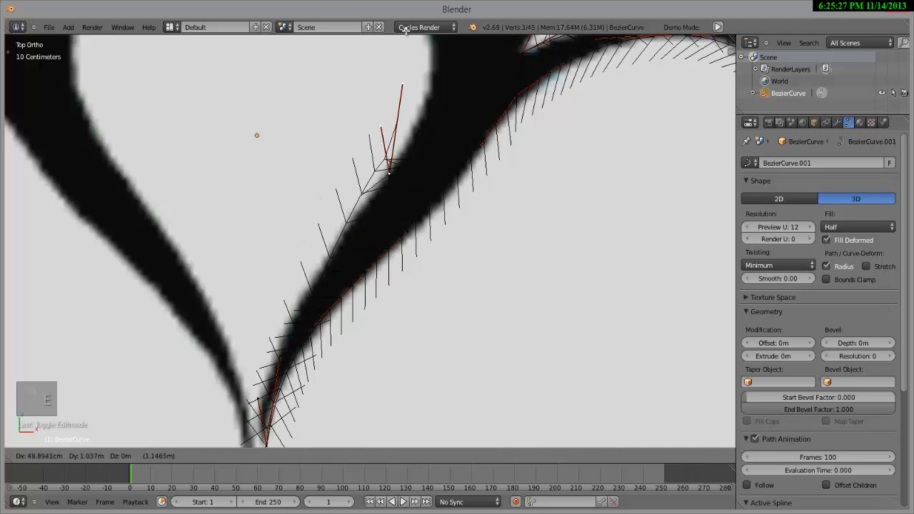
{"action": "left_click", "coordinate": [365, 173]}
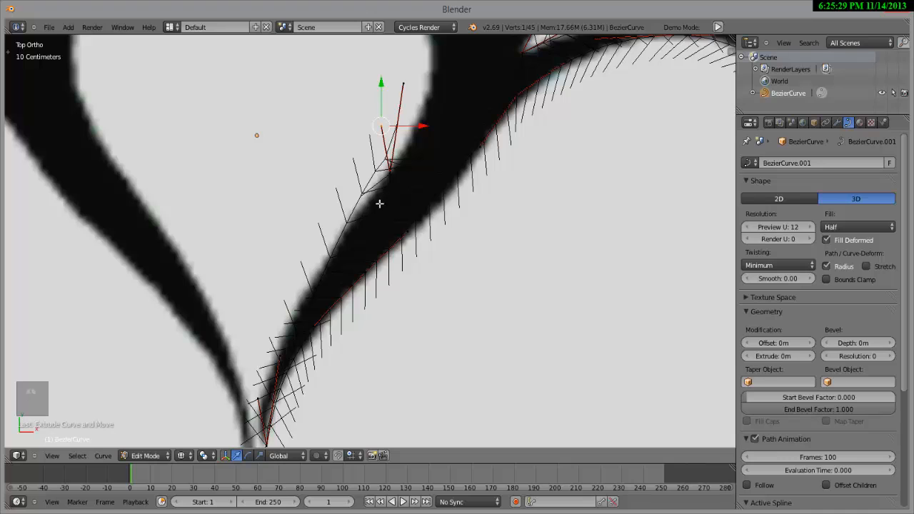
- Place the new point's lower and upper handles along the heart's inner right edge so the curve follows the black shape
{"action": "key", "text": "g"}
{"action": "left_click", "coordinate": [338, 305]}
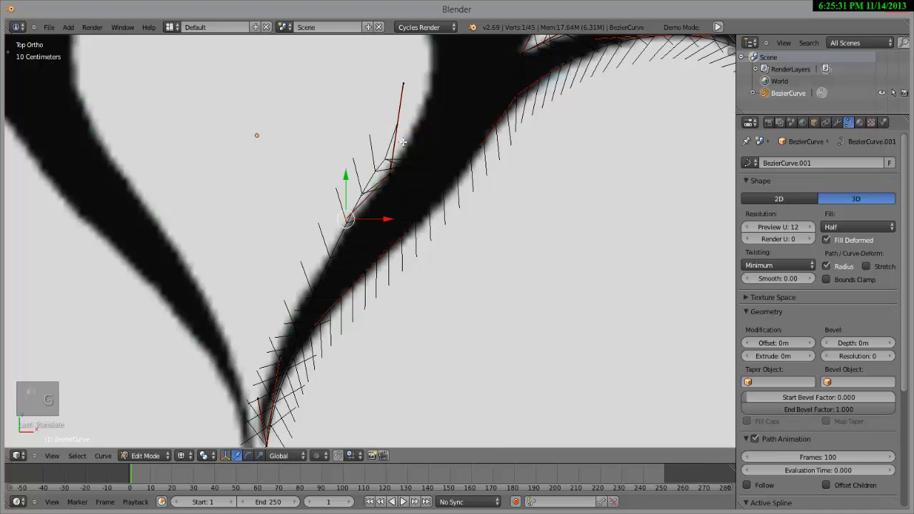
{"action": "right_click", "coordinate": [401, 87]}
{"action": "key", "text": "g"}
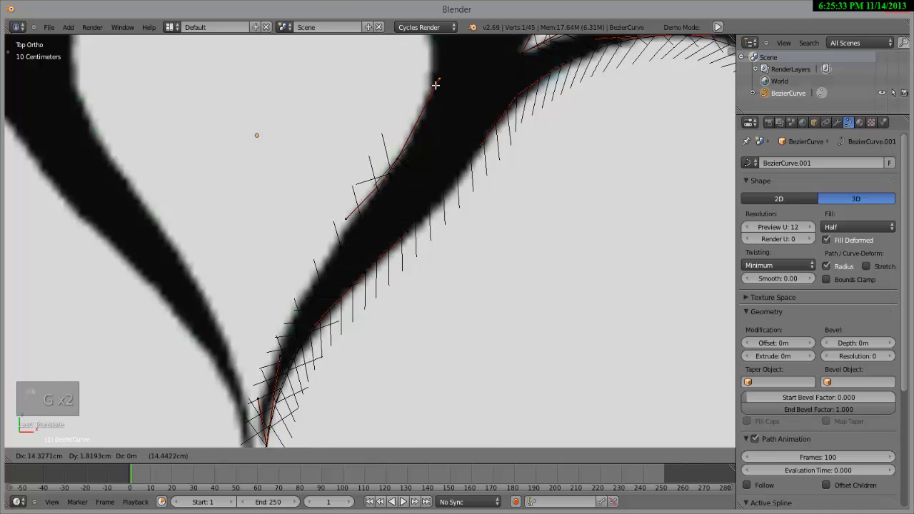
{"action": "left_click", "coordinate": [434, 83]}
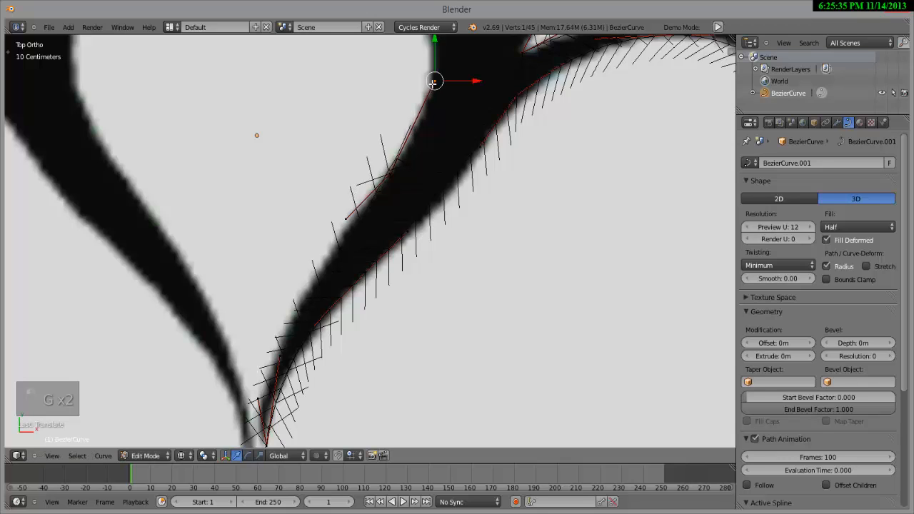
- Extrude a new point to the upper part of the heart's inner right edge and rotate its handles toward the inner lobe
{"action": "scroll", "coordinate": [434, 84], "scroll_direction": "down", "scroll_amount": 4}
{"action": "scroll", "coordinate": [459, 218], "scroll_direction": "up", "scroll_amount": 2}
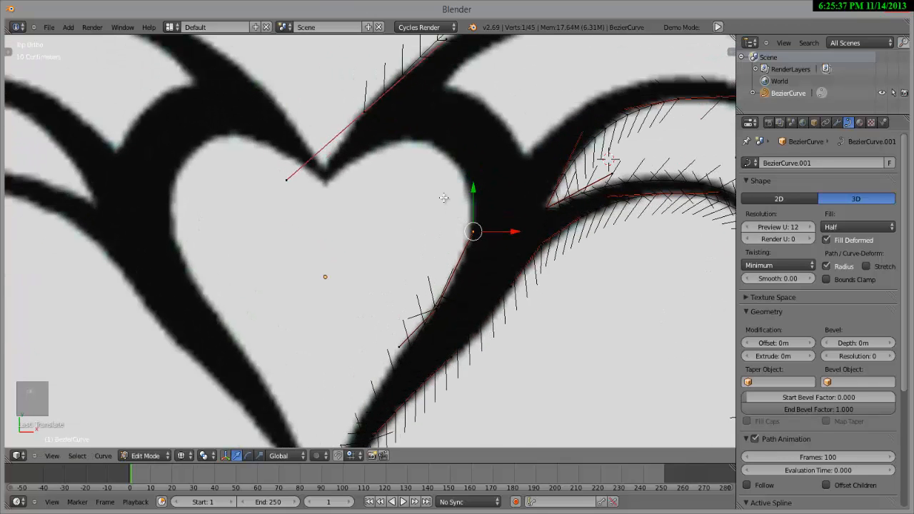
{"action": "key", "text": "e"}
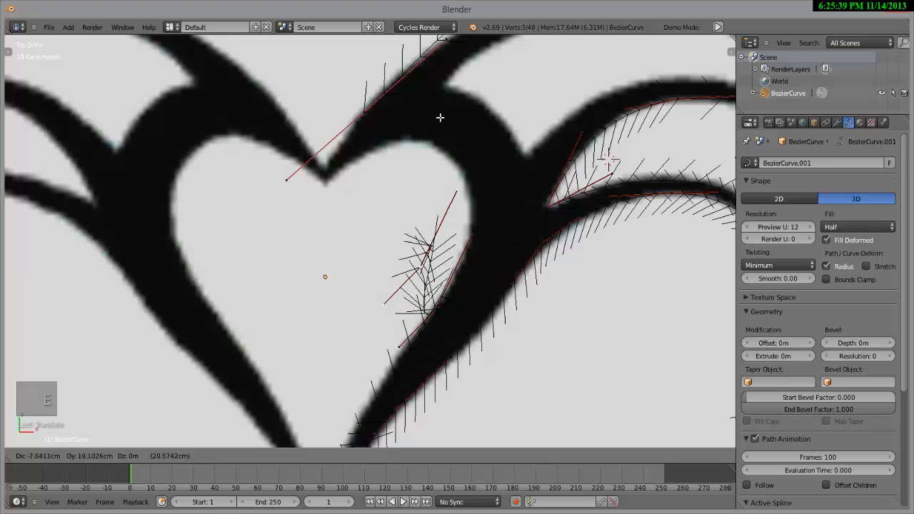
{"action": "left_click", "coordinate": [467, 36]}
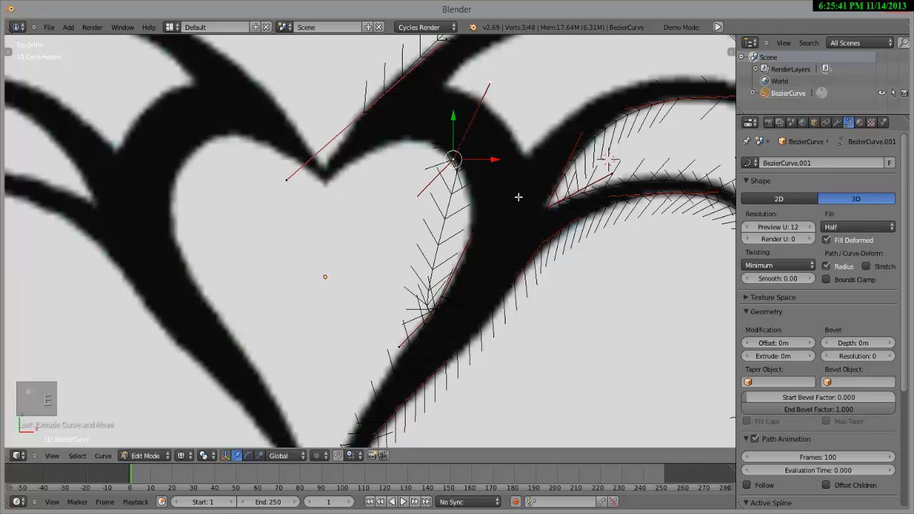
{"action": "key", "text": "r"}
{"action": "left_click", "coordinate": [472, 116]}
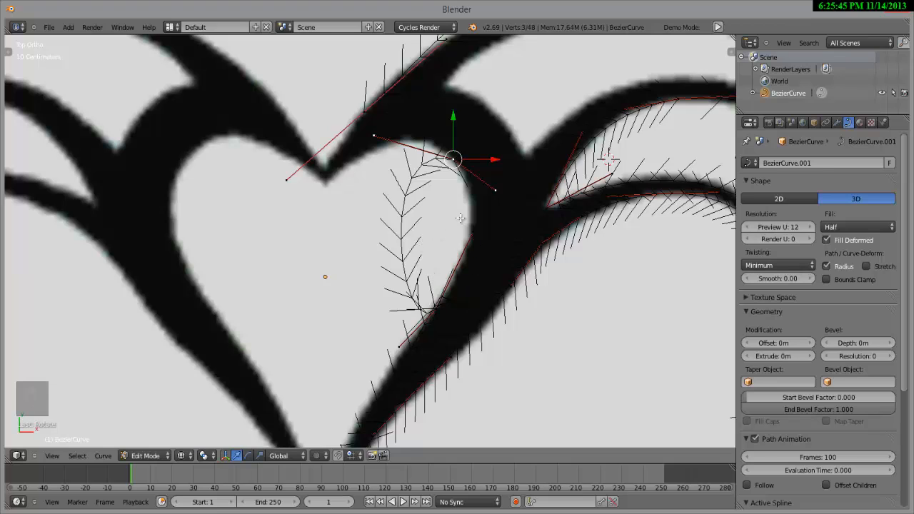
{"action": "right_click", "coordinate": [496, 185]}
{"action": "key", "text": "g"}
{"action": "left_click", "coordinate": [496, 190]}
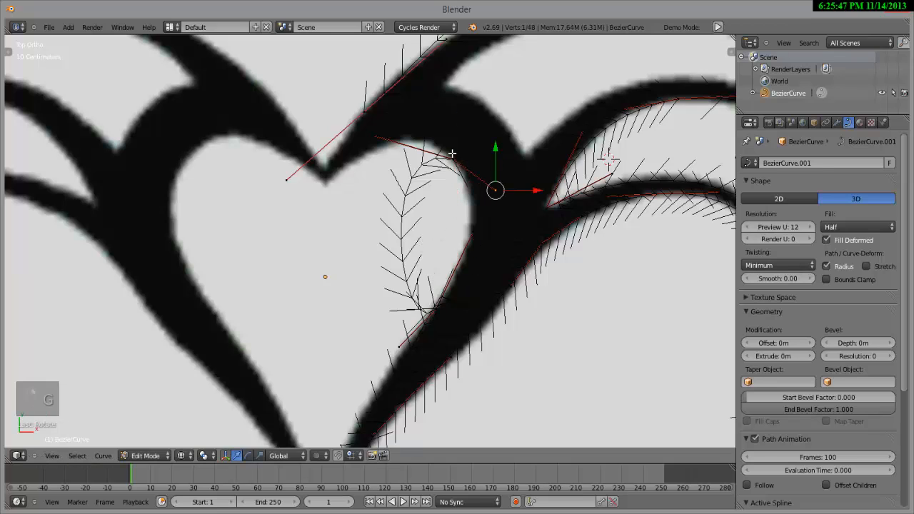
{"action": "right_click", "coordinate": [447, 160]}
{"action": "key", "text": "g"}
{"action": "right_click", "coordinate": [453, 184]}
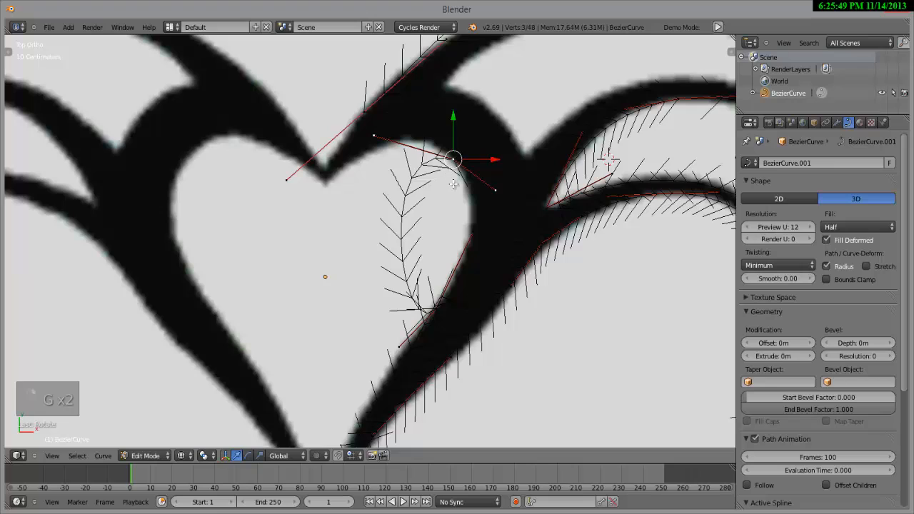
- Set the new point's handle type to Vector and change the handle type of the previous point's upper handle
{"action": "key", "text": "v"}
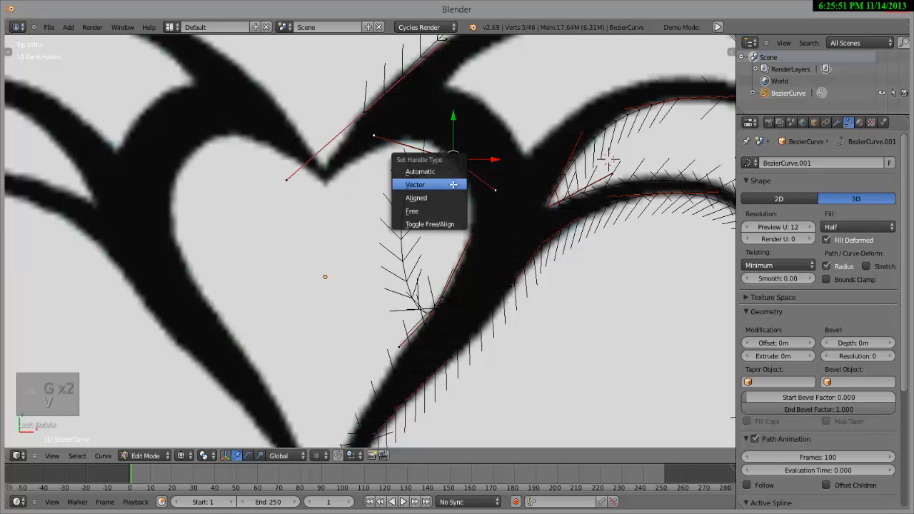
{"action": "left_click", "coordinate": [452, 183]}
{"action": "right_click", "coordinate": [471, 246]}
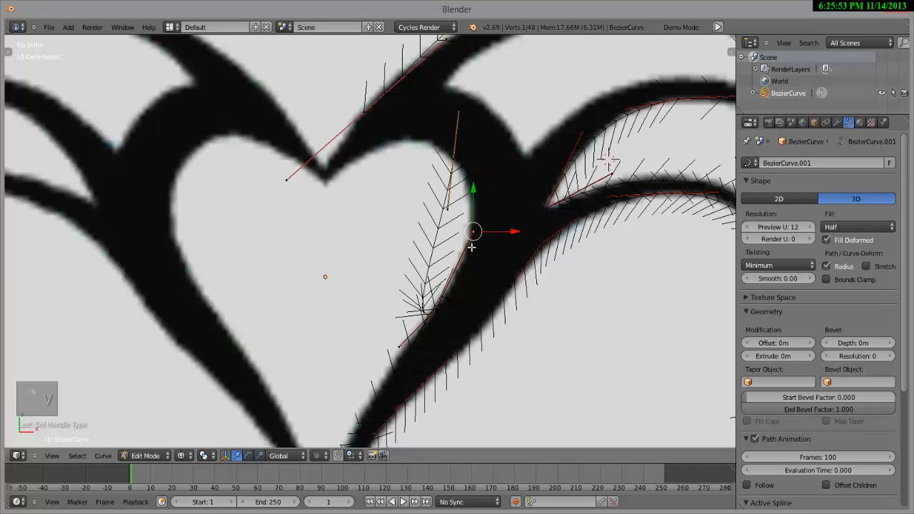
{"action": "key", "text": "v"}
{"action": "left_click", "coordinate": [472, 245]}
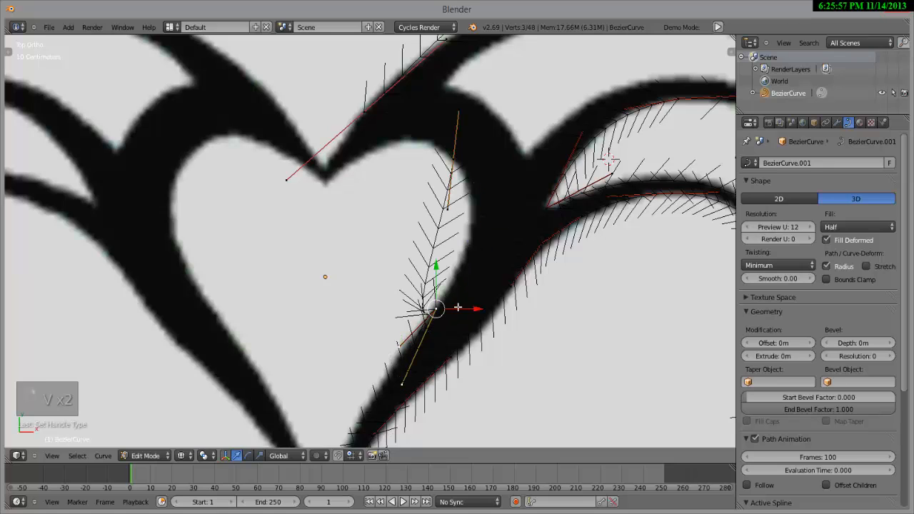
- Place the previous point's upper handle along the heart's inner right edge and spread the new point's two handles around the lobe
{"action": "right_click", "coordinate": [407, 372]}
{"action": "key", "text": "g"}
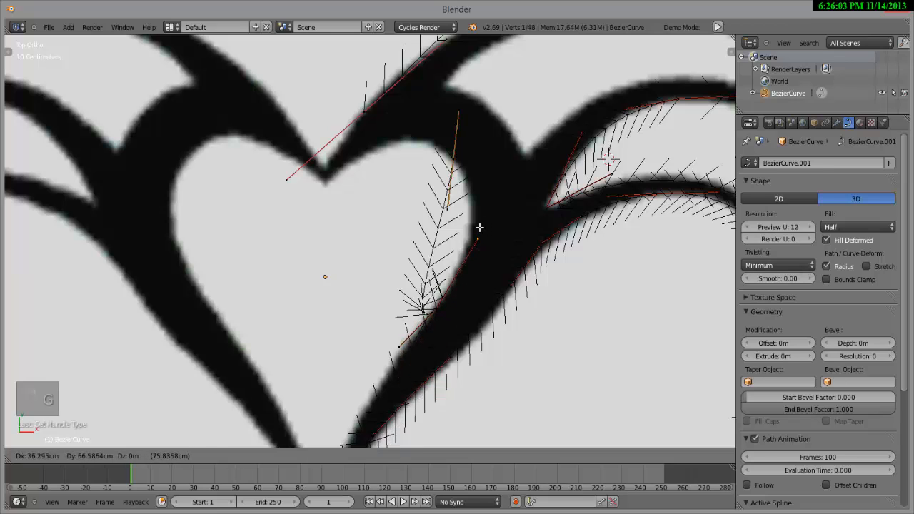
{"action": "left_click", "coordinate": [477, 232]}
{"action": "key", "text": "g"}
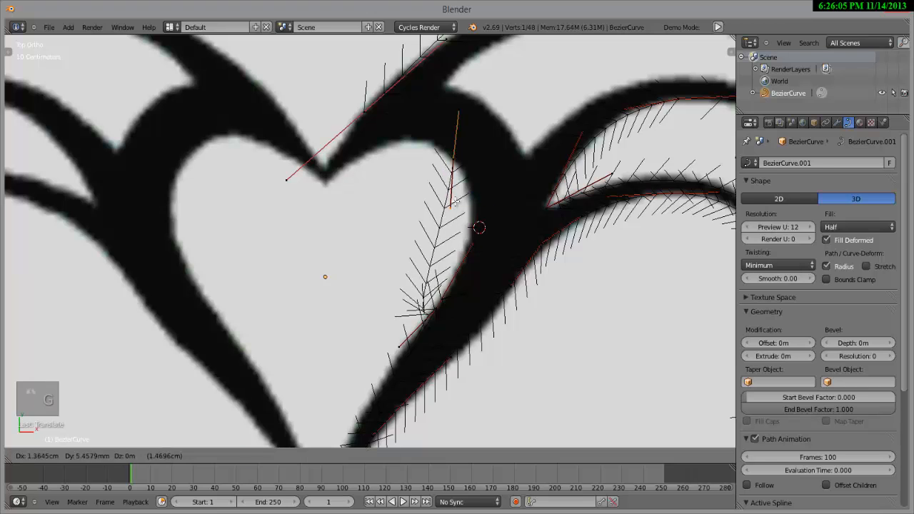
{"action": "left_click", "coordinate": [492, 189]}
{"action": "key", "text": "g"}
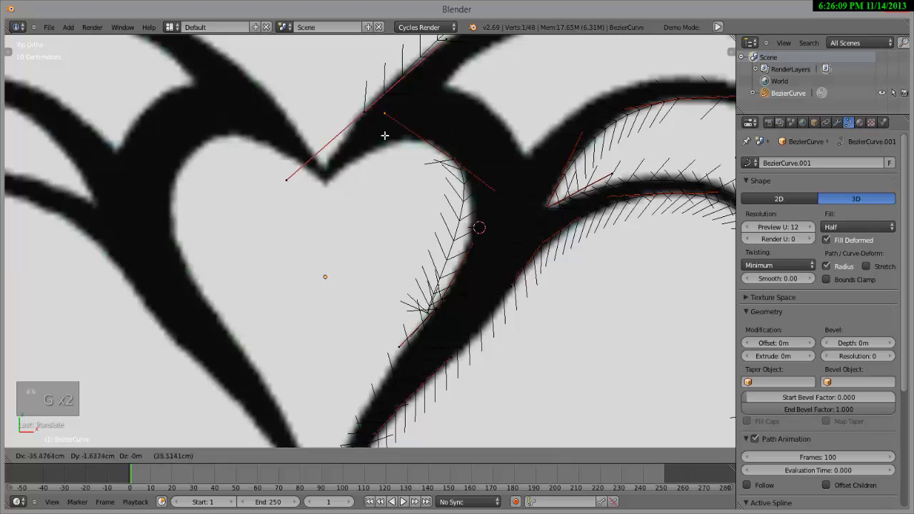
{"action": "left_click", "coordinate": [383, 132]}
- Shift the new point onto the lobe's inner edge and refine its outer handle and the previous point's upper handle
{"action": "key", "text": "g"}
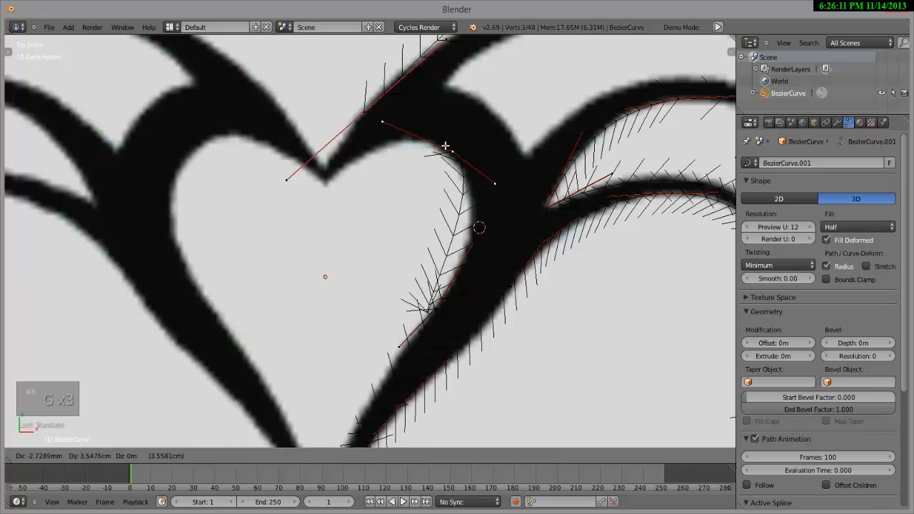
{"action": "left_click", "coordinate": [440, 156]}
{"action": "key", "text": "g"}
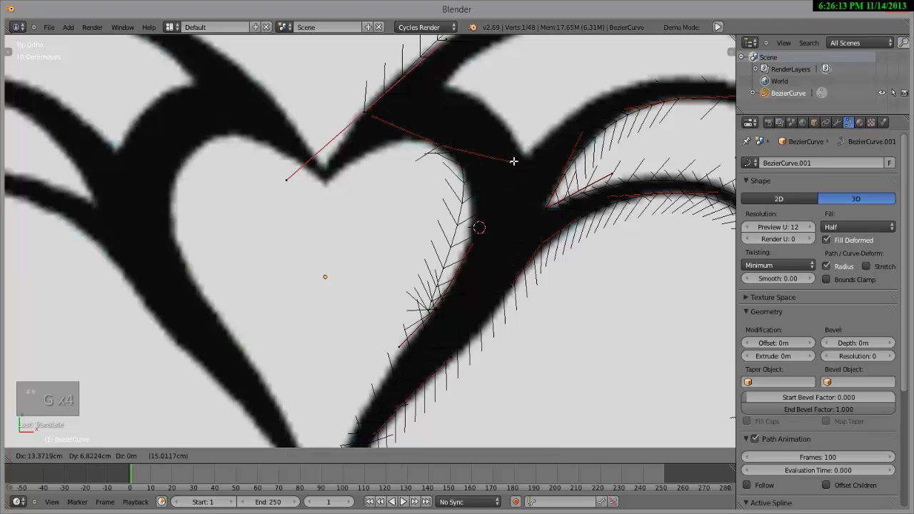
{"action": "left_click", "coordinate": [489, 218]}
{"action": "key", "text": "g"}
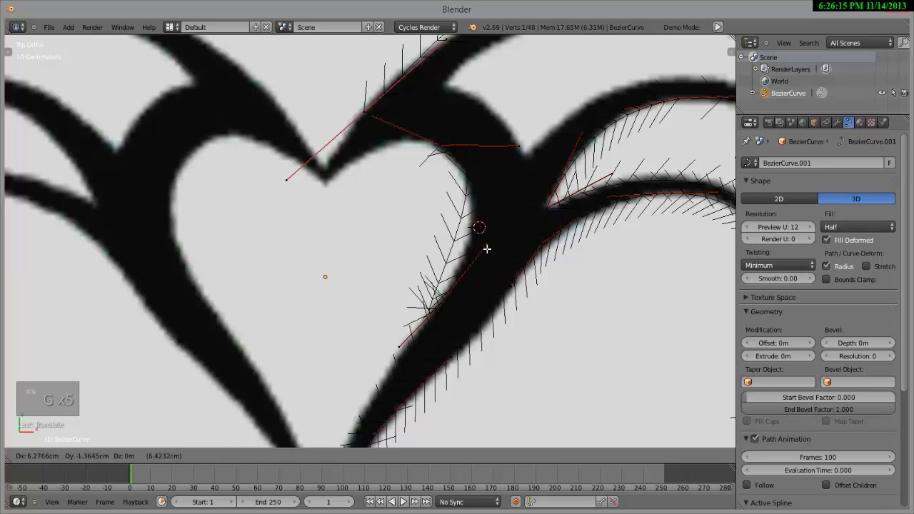
{"action": "left_click", "coordinate": [448, 284]}
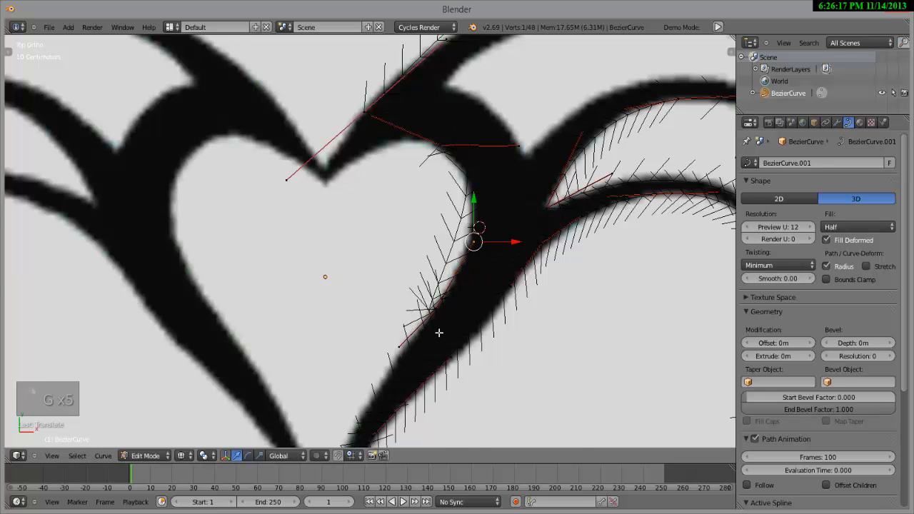
- Lower the opacity of the background reference image to 0.398
{"action": "scroll", "coordinate": [438, 333], "scroll_direction": "up", "scroll_amount": 2}
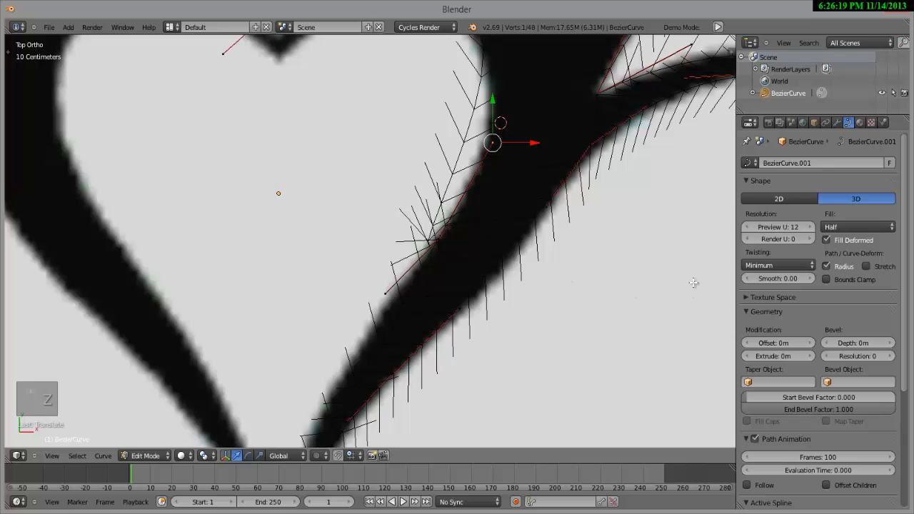
{"action": "key", "text": "n"}
{"action": "scroll", "coordinate": [654, 258], "scroll_direction": "down", "scroll_amount": 4}
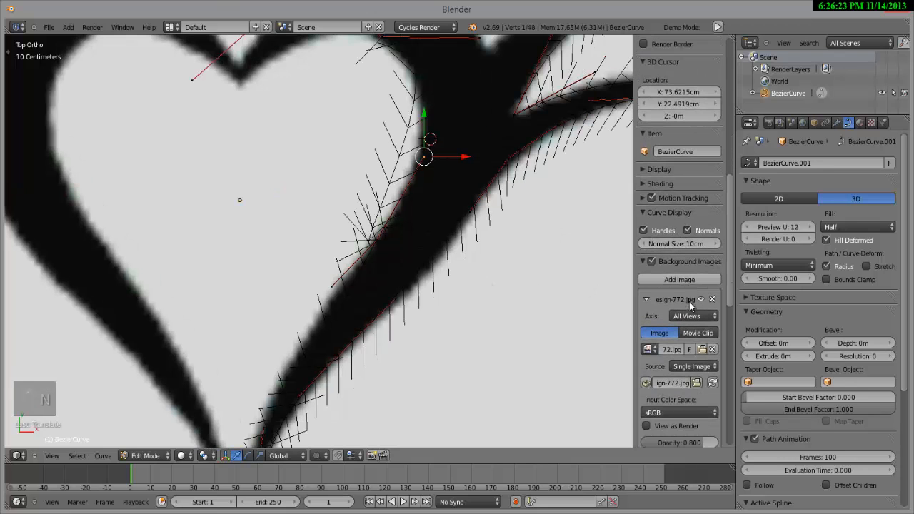
{"action": "scroll", "coordinate": [688, 300], "scroll_direction": "down", "scroll_amount": 6}
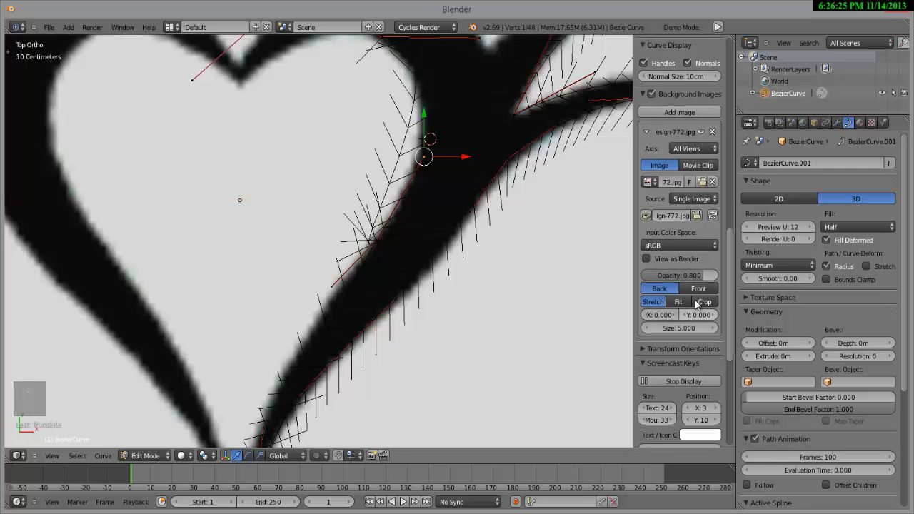
{"action": "left_click_drag", "start_coordinate": [694, 276], "coordinate": [668, 277]}
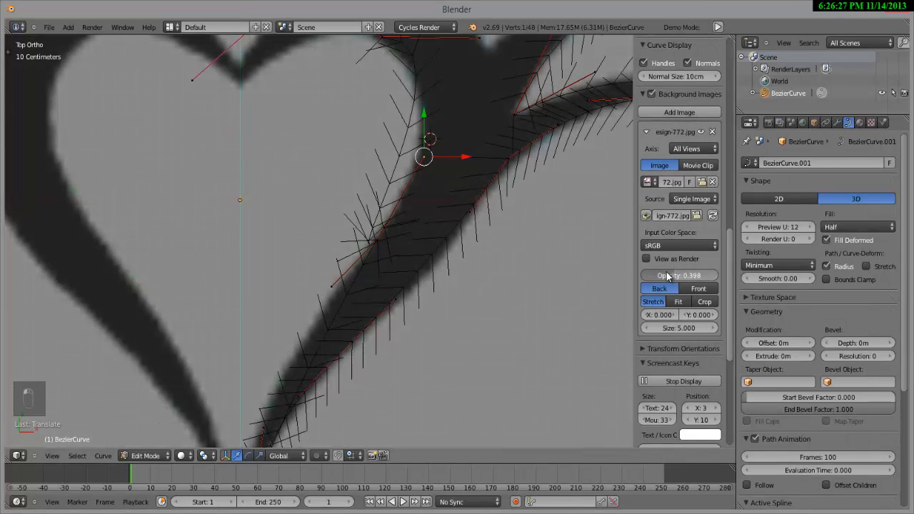
{"action": "middle_click_drag", "start_coordinate": [371, 277], "coordinate": [312, 352], "text": "shift"}
{"action": "scroll", "coordinate": [379, 310], "scroll_direction": "up", "scroll_amount": 3}
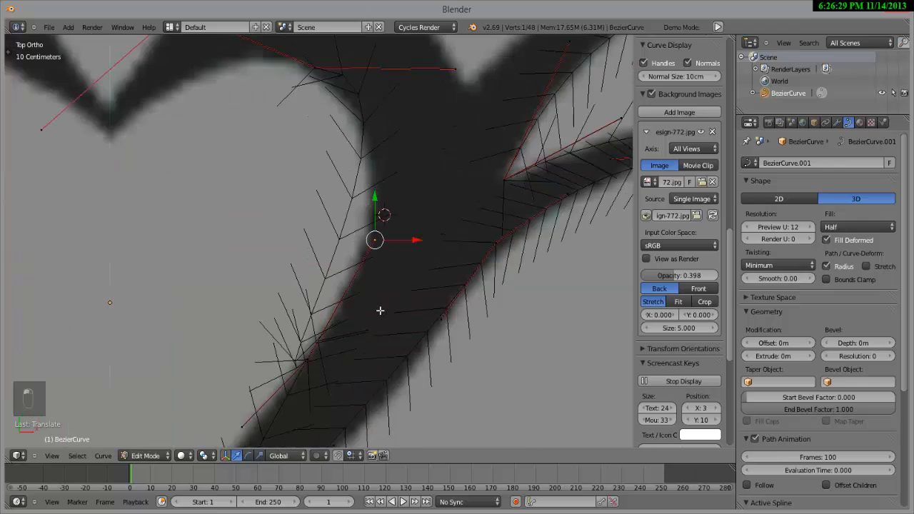
{"action": "mouse_move", "coordinate": [374, 297]}
{"action": "middle_mouse_down", "text": "shift"}
{"action": "mouse_move", "coordinate": [400, 280]}
{"action": "mouse_move", "coordinate": [407, 242]}
{"action": "middle_mouse_up", "text": "shift"}
{"action": "right_click", "coordinate": [360, 314]}
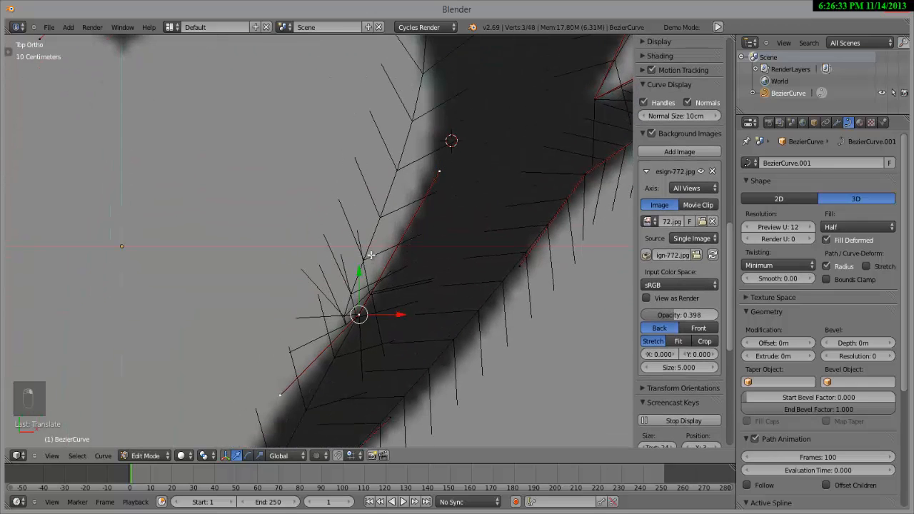
{"action": "key", "text": "g"}
{"action": "key", "text": "Escape"}
{"action": "right_click", "coordinate": [440, 172]}
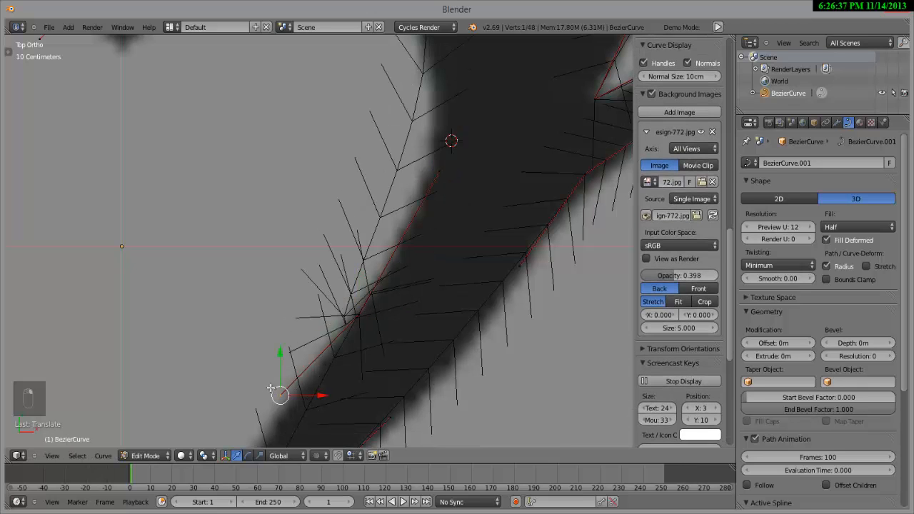
{"action": "scroll", "coordinate": [365, 253], "scroll_direction": "down", "scroll_amount": 3}
{"action": "scroll", "coordinate": [371, 244], "scroll_direction": "up", "scroll_amount": 2}
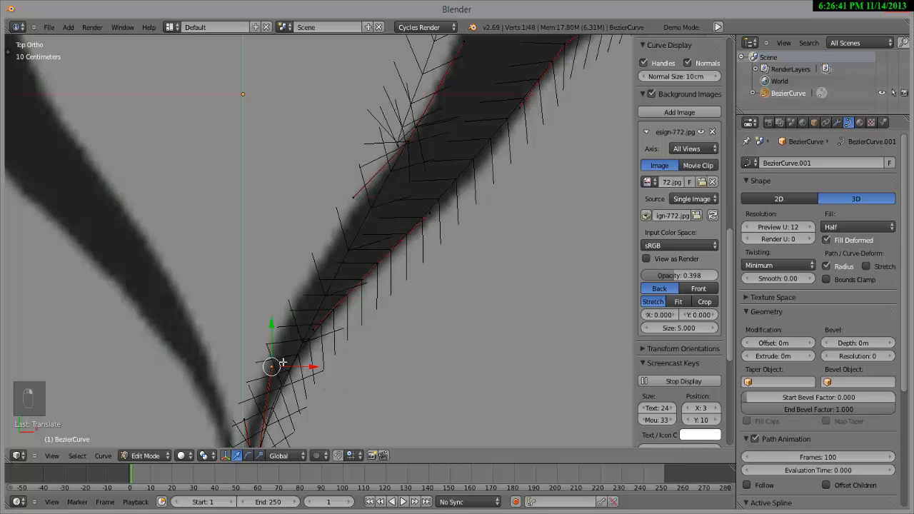
{"action": "key", "text": "g"}
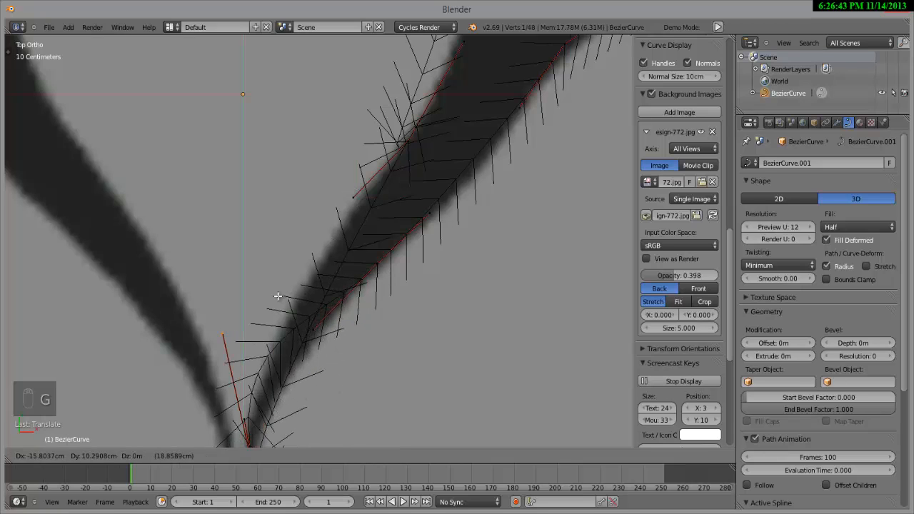
{"action": "right_click", "coordinate": [345, 361]}
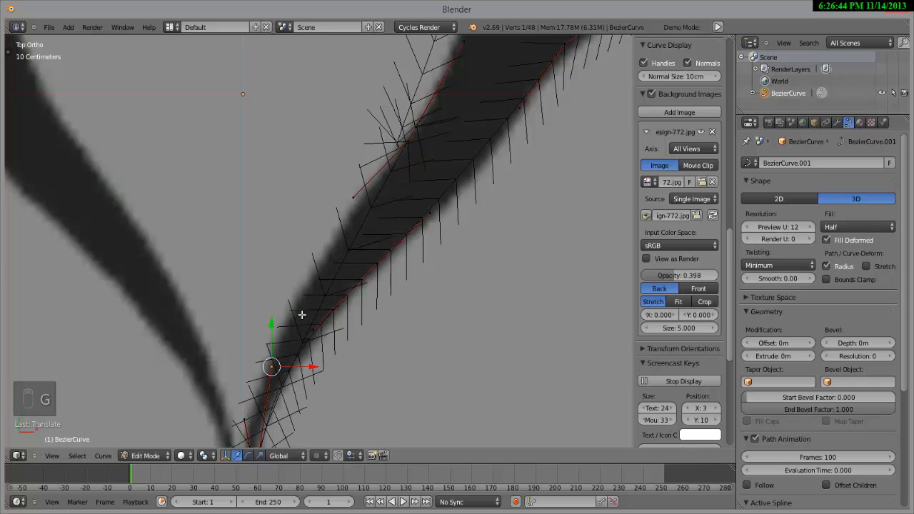
{"action": "key", "text": "g"}
{"action": "right_click", "coordinate": [343, 184]}
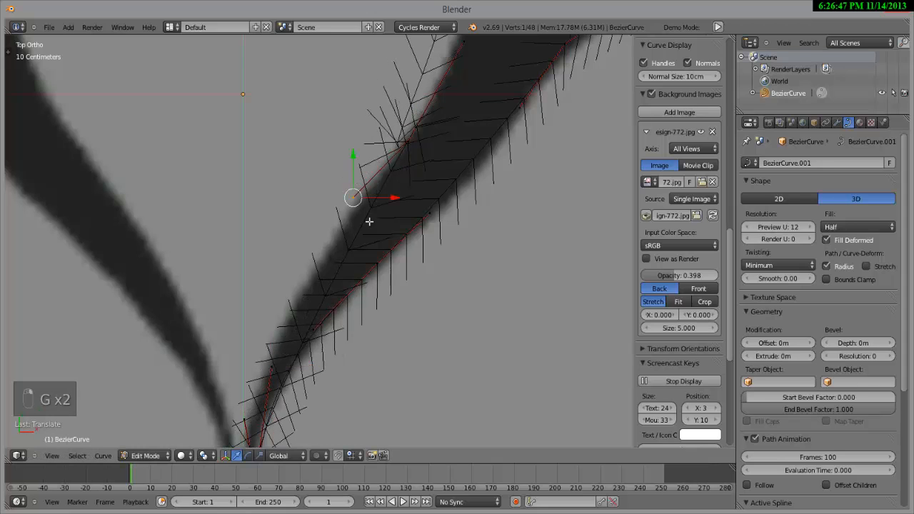
- Examine the curve's points and handles near the heart's bottom tip from an angled view, and return to the top view
{"action": "scroll", "coordinate": [350, 321], "scroll_direction": "down", "scroll_amount": 3}
{"action": "middle_click_drag", "start_coordinate": [351, 321], "coordinate": [385, 194]}
{"action": "scroll", "coordinate": [386, 195], "scroll_direction": "down", "scroll_amount": 3}
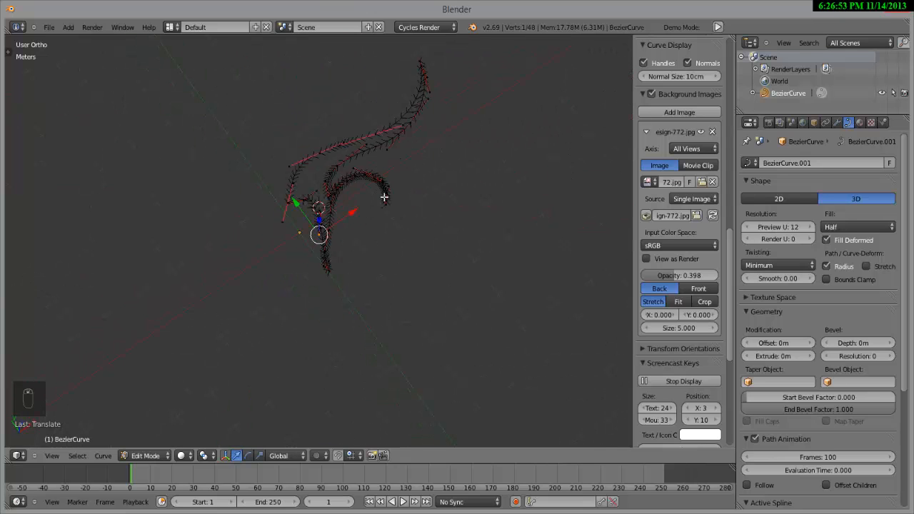
{"action": "scroll", "coordinate": [382, 198], "scroll_direction": "up", "scroll_amount": 2}
{"action": "scroll", "coordinate": [371, 204], "scroll_direction": "up", "scroll_amount": 2}
{"action": "scroll", "coordinate": [368, 206], "scroll_direction": "up", "scroll_amount": 2}
{"action": "scroll", "coordinate": [371, 271], "scroll_direction": "up", "scroll_amount": 2}
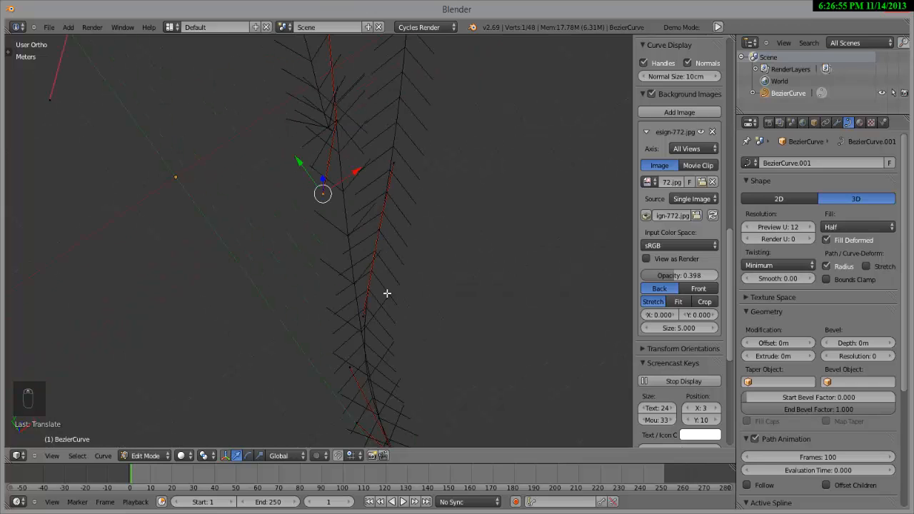
{"action": "middle_click_drag", "start_coordinate": [386, 293], "coordinate": [370, 387]}
{"action": "key", "text": "g"}
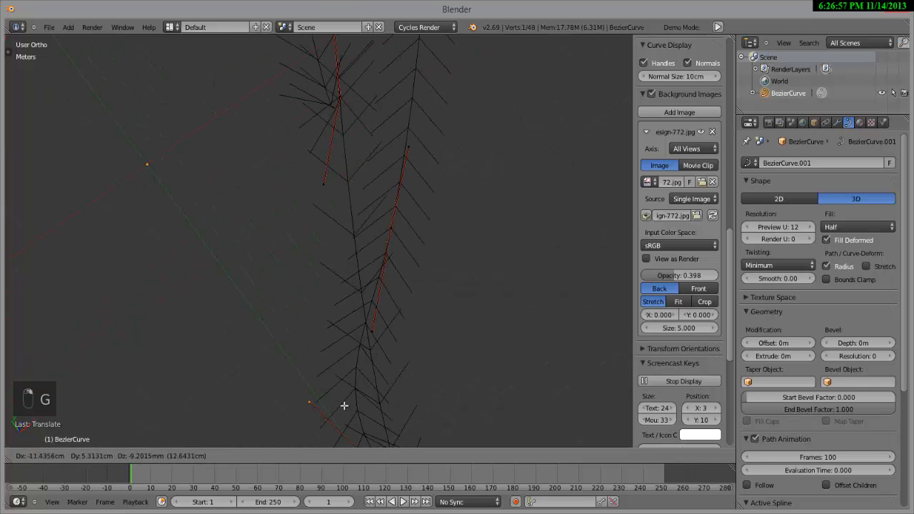
{"action": "right_click", "coordinate": [432, 394]}
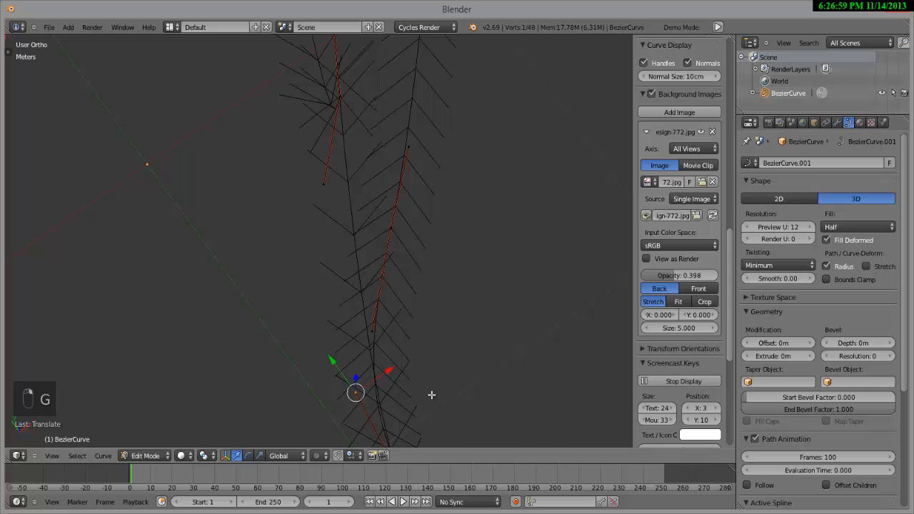
{"action": "key", "text": "KP_7"}
- Move the free handle of the heart's bottom tip point straight up to bend the curve toward the inner right edge
{"action": "scroll", "coordinate": [264, 329], "scroll_direction": "down", "scroll_amount": 3}
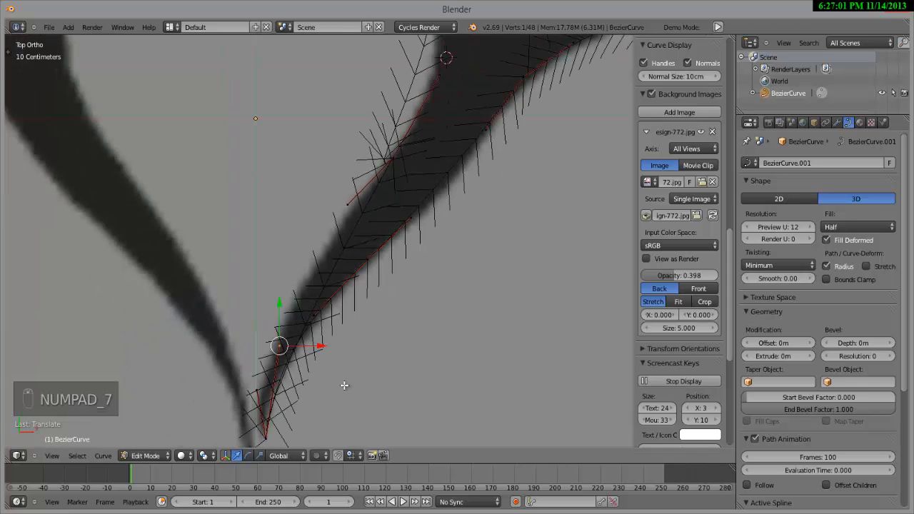
{"action": "left_click_drag", "start_coordinate": [337, 318], "coordinate": [287, 355]}
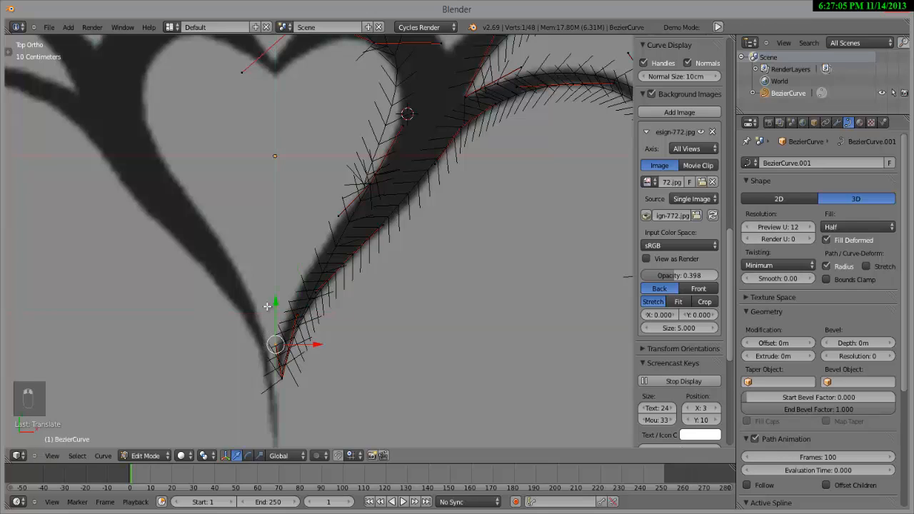
{"action": "key", "text": "g"}
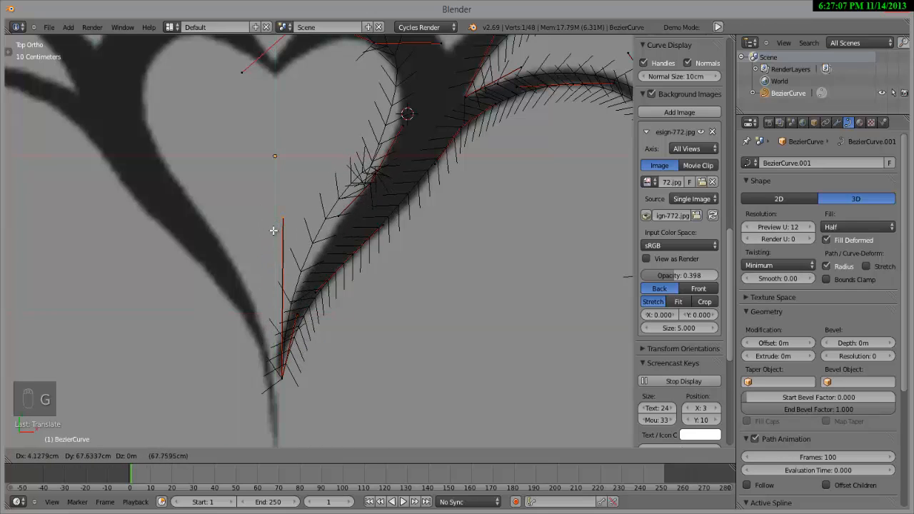
{"action": "left_click", "coordinate": [272, 245]}
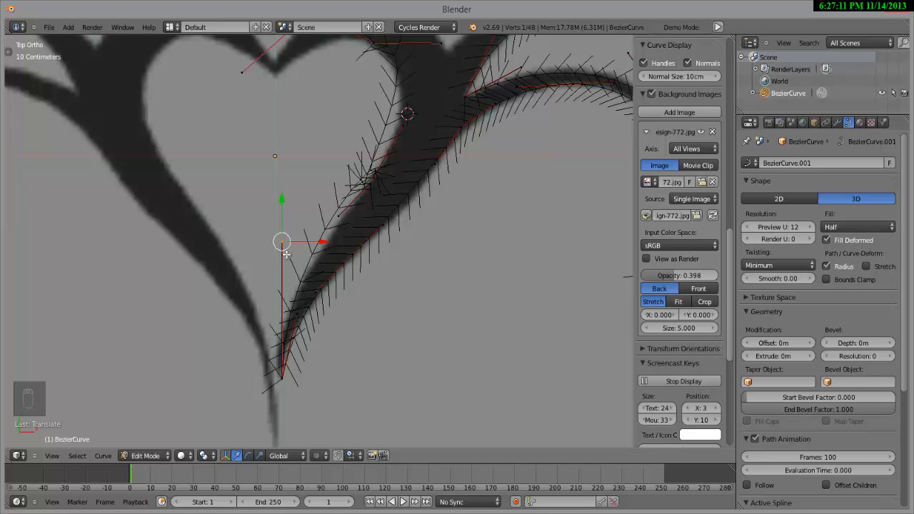
- Nudge the bottom tip's upper handle slightly right, and refine the neighbouring inner-edge point and its lower handle
{"action": "scroll", "coordinate": [339, 336], "scroll_direction": "up", "scroll_amount": 4}
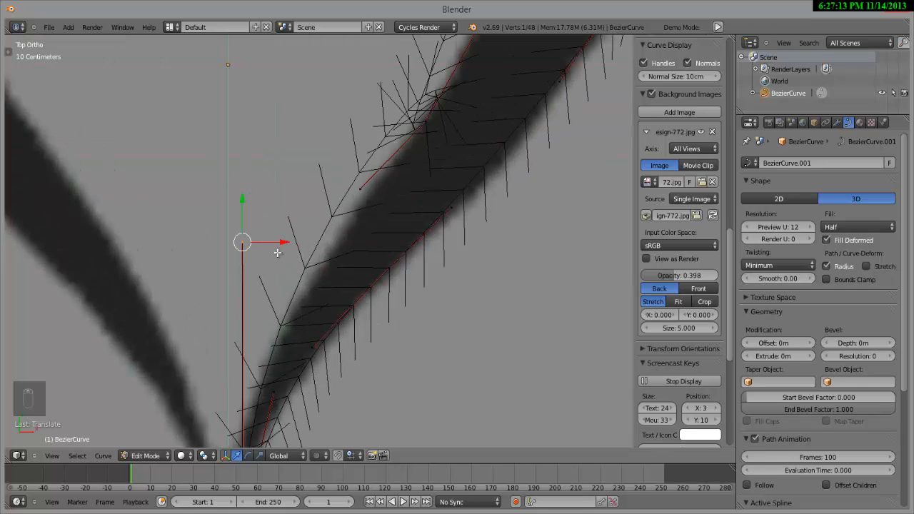
{"action": "left_click_drag", "start_coordinate": [284, 242], "coordinate": [294, 244]}
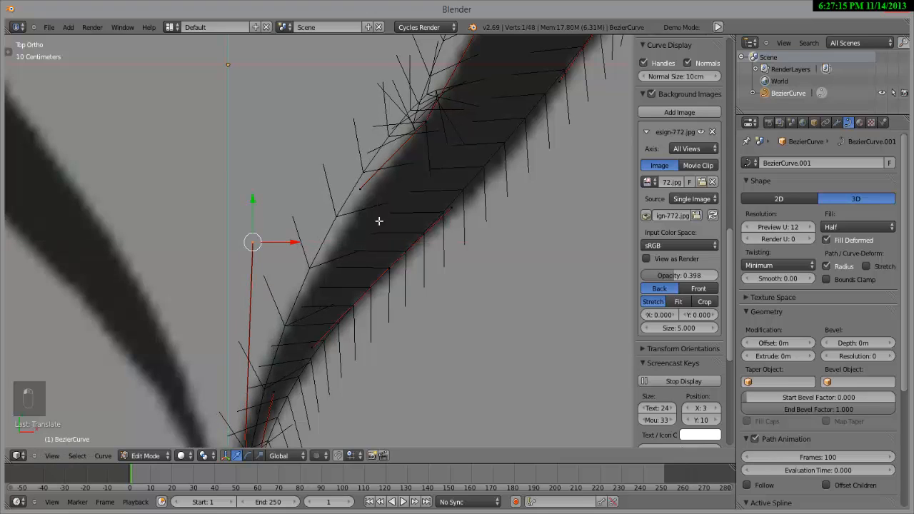
{"action": "left_click_drag", "start_coordinate": [399, 193], "coordinate": [419, 167]}
{"action": "key", "text": "g"}
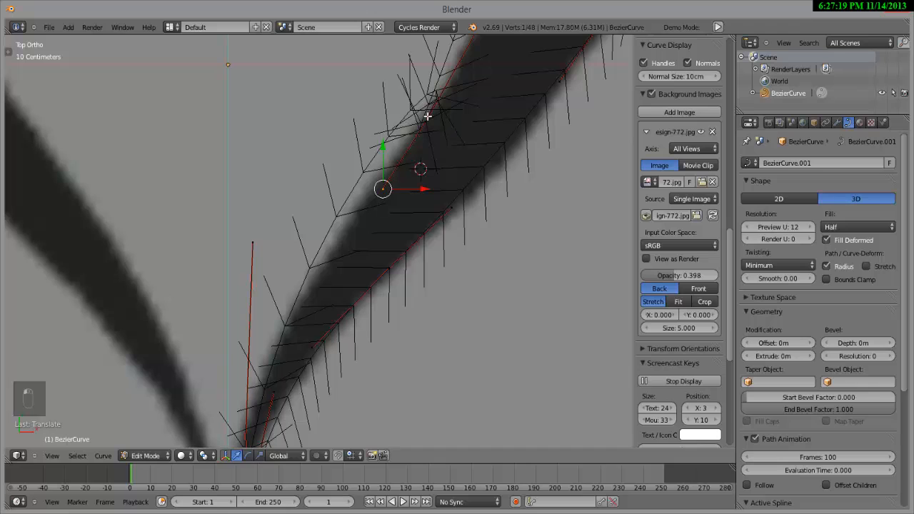
{"action": "left_click", "coordinate": [428, 117]}
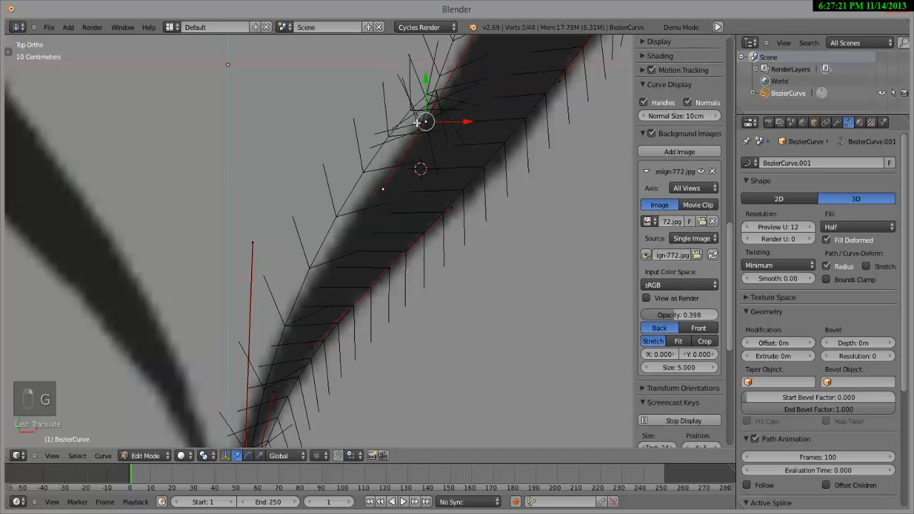
- Delete the selected control point midway along the heart's inner right edge
{"action": "scroll", "coordinate": [432, 117], "scroll_direction": "down", "scroll_amount": 3}
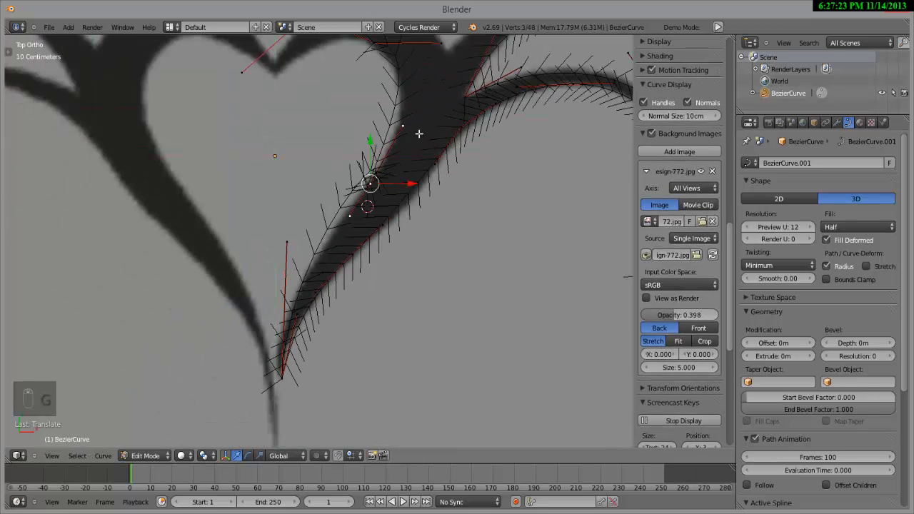
{"action": "key", "text": "x"}
{"action": "left_click", "coordinate": [420, 133]}
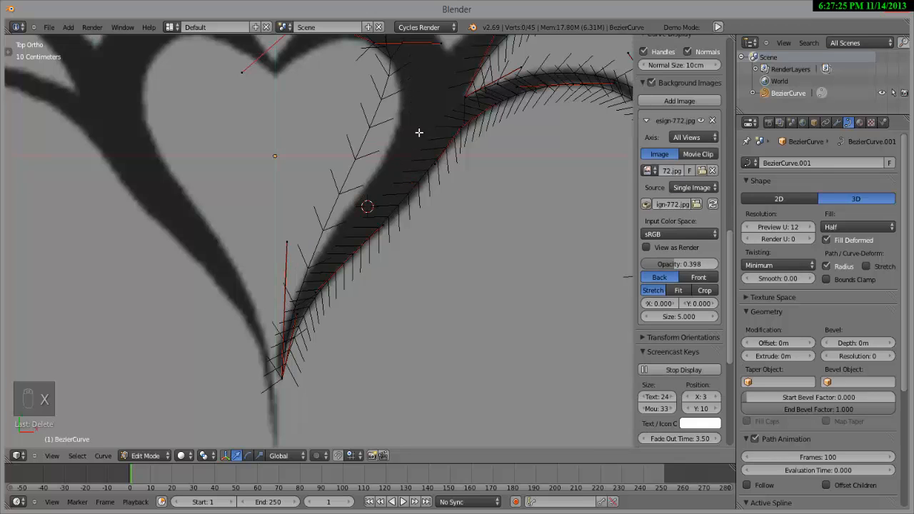
- Swing the last lobe point's right handle down toward the stem, and move the point onto the heart's upper inner right edge
{"action": "middle_click_drag", "start_coordinate": [330, 190], "coordinate": [302, 296], "text": "shift"}
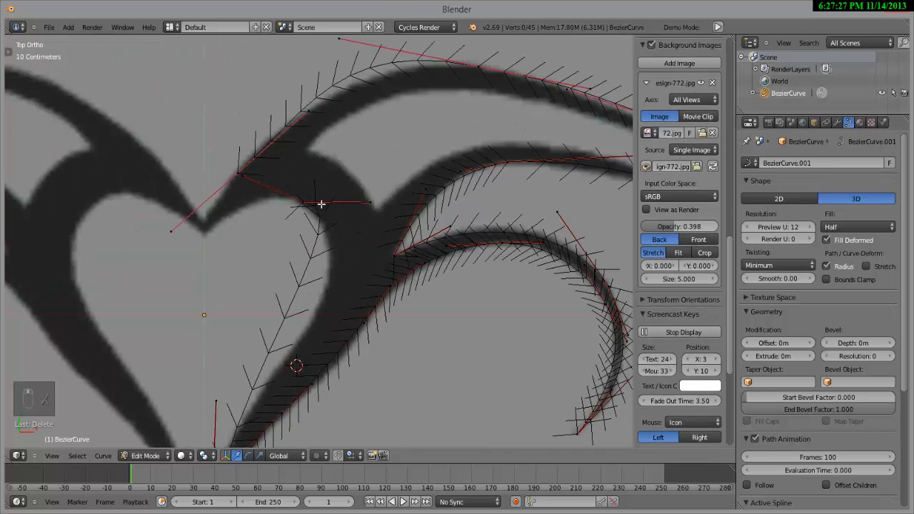
{"action": "right_click", "coordinate": [379, 199]}
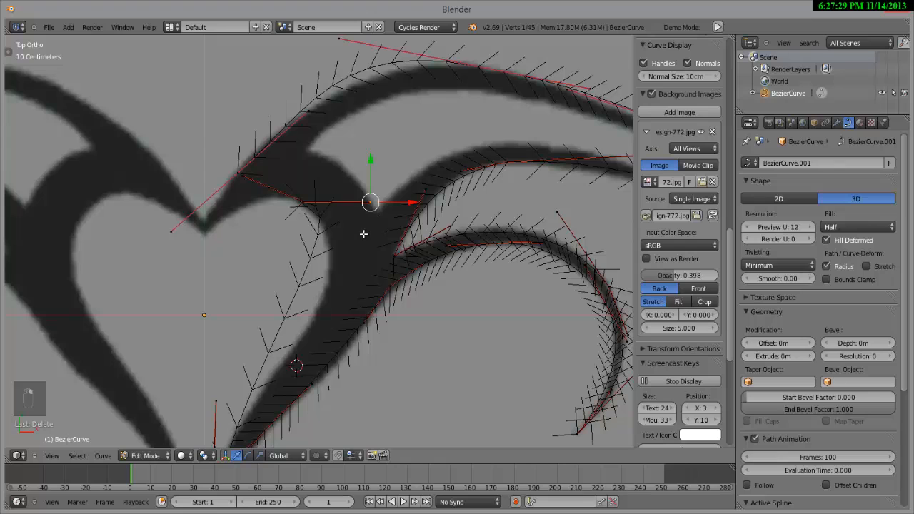
{"action": "key", "text": "g"}
{"action": "left_click", "coordinate": [312, 372]}
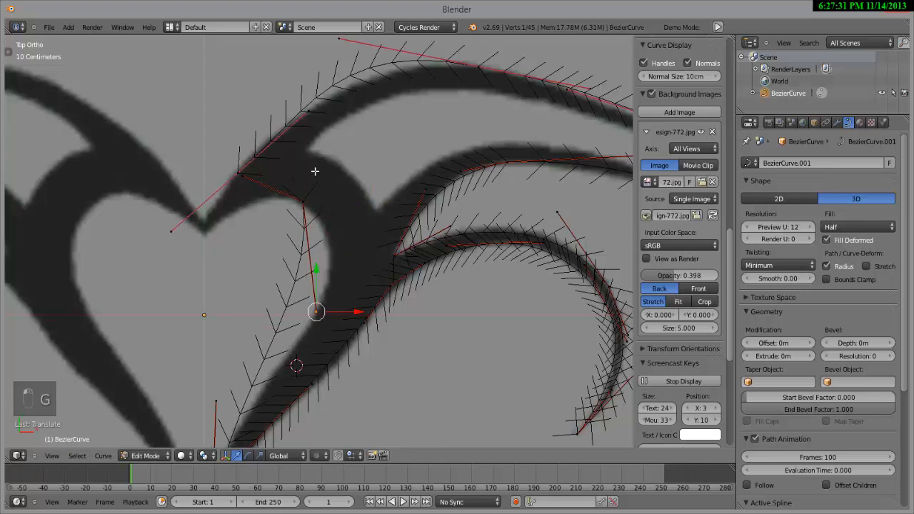
{"action": "right_click", "coordinate": [304, 198]}
{"action": "key", "text": "g"}
{"action": "left_click", "coordinate": [322, 228]}
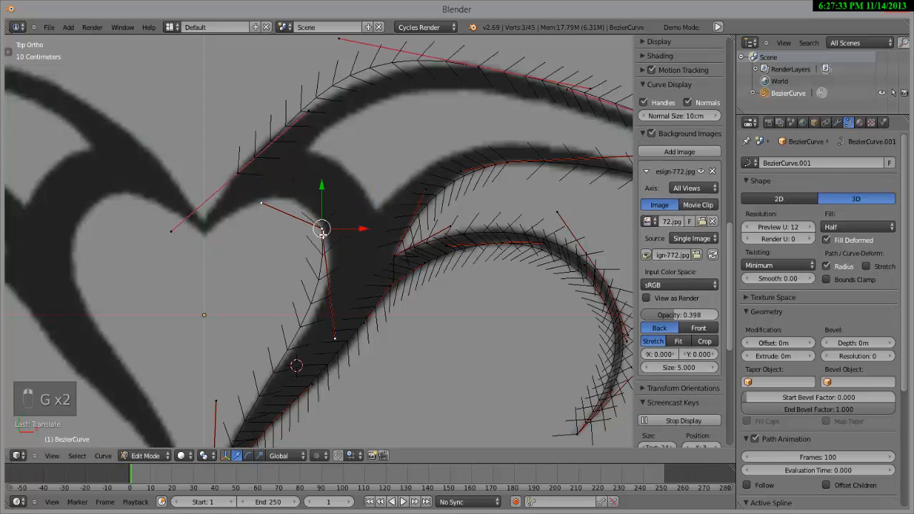
- Refine the lower handle of the curve's end point and bring its upper handle closer along the lobe's inner edge
{"action": "right_click", "coordinate": [331, 321]}
{"action": "key", "text": "g"}
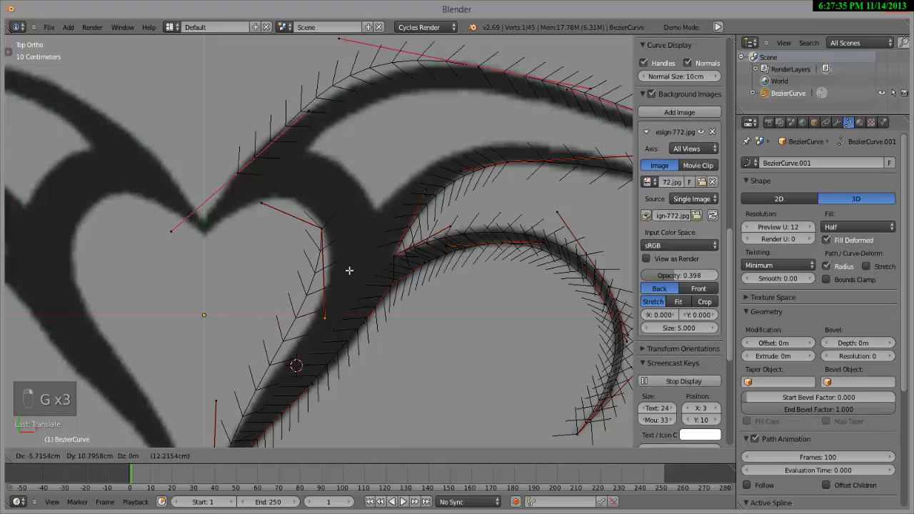
{"action": "left_click", "coordinate": [327, 307]}
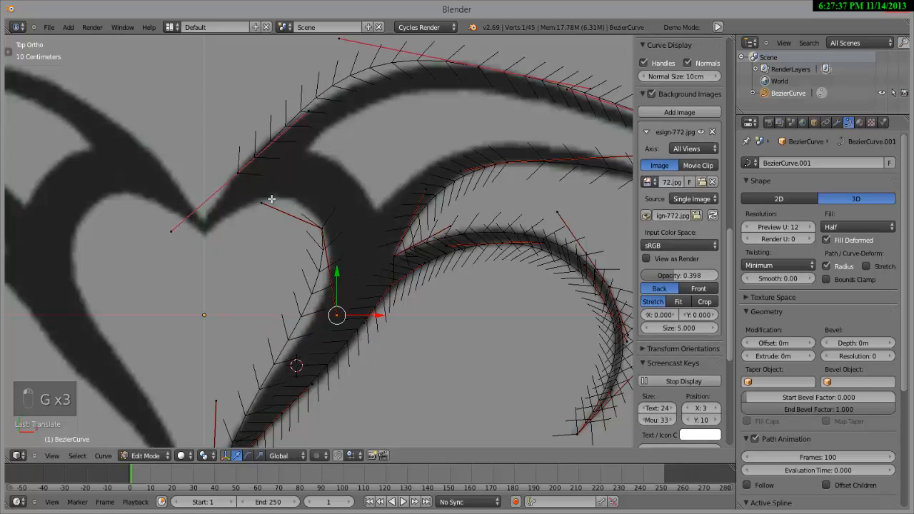
{"action": "key", "text": "g"}
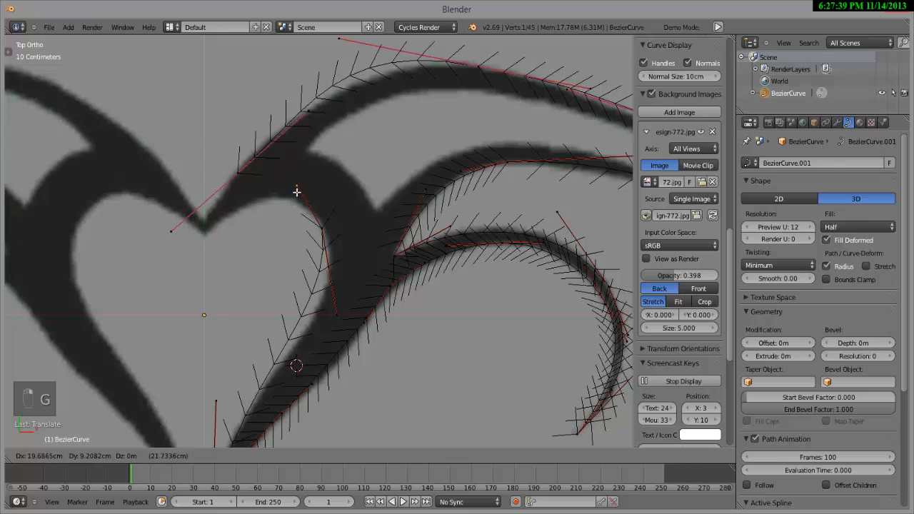
{"action": "left_click", "coordinate": [295, 210]}
- Shift the end point slightly right onto the dark edge and swing its lower handle toward the stem's outer edge
{"action": "key", "text": "g"}
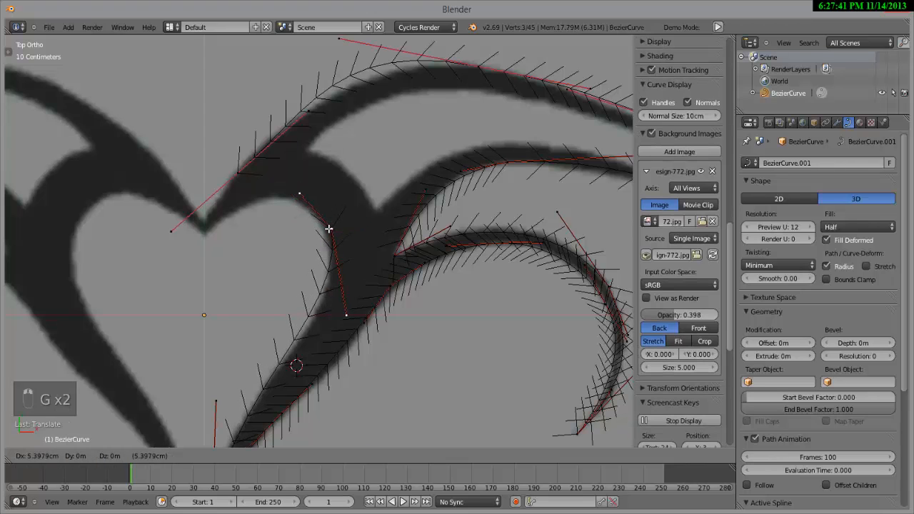
{"action": "left_click", "coordinate": [327, 228]}
{"action": "right_click", "coordinate": [344, 315]}
{"action": "key", "text": "g"}
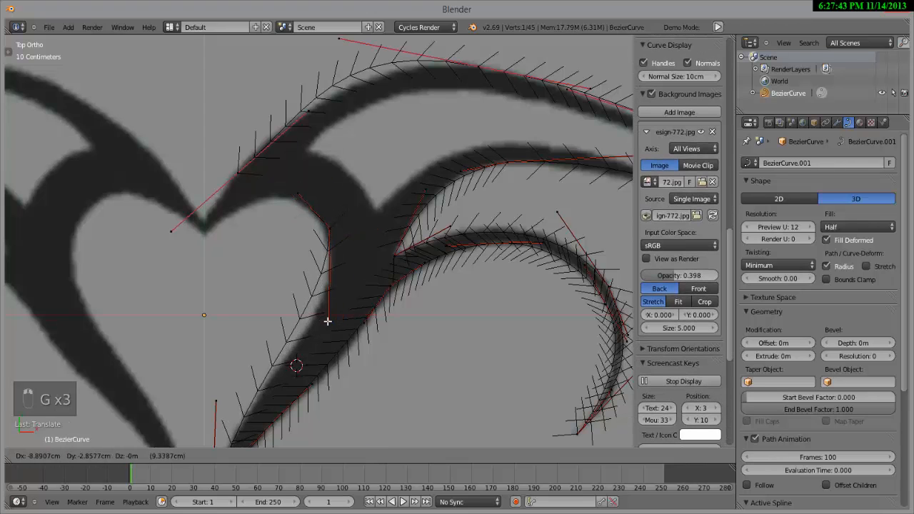
{"action": "left_click", "coordinate": [369, 304]}
- Move the end point's upper handle slightly left to follow the top of the heart's inner lobe
{"action": "scroll", "coordinate": [350, 278], "scroll_direction": "down", "scroll_amount": 2}
{"action": "right_click", "coordinate": [325, 231]}
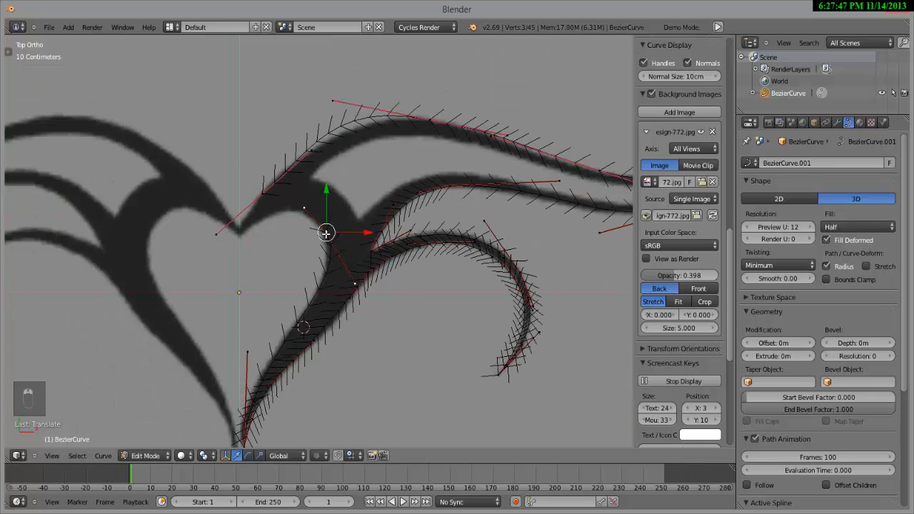
{"action": "right_click", "coordinate": [305, 203]}
{"action": "key", "text": "g"}
{"action": "left_click", "coordinate": [293, 200]}
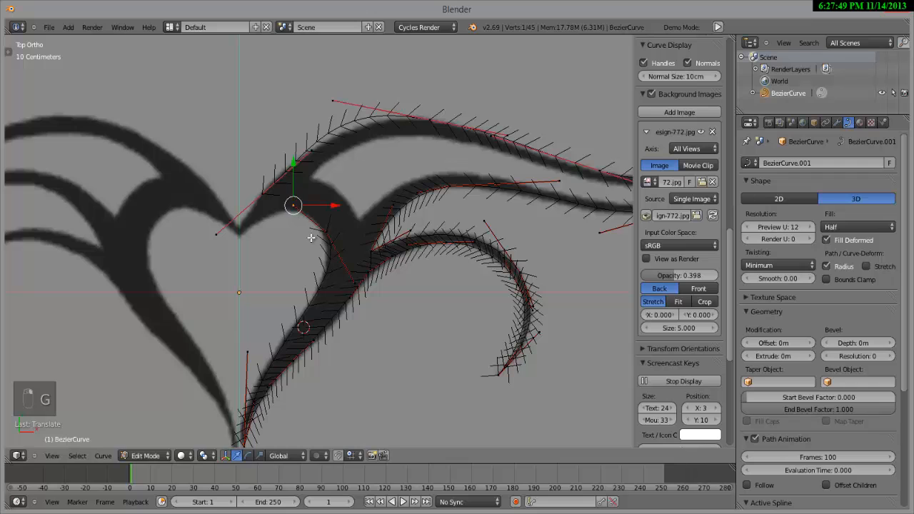
- Extrude a new control point from the end point to the top of the heart's inner lobe
{"action": "scroll", "coordinate": [284, 367], "scroll_direction": "down", "scroll_amount": 3}
{"action": "scroll", "coordinate": [287, 368], "scroll_direction": "up", "scroll_amount": 4}
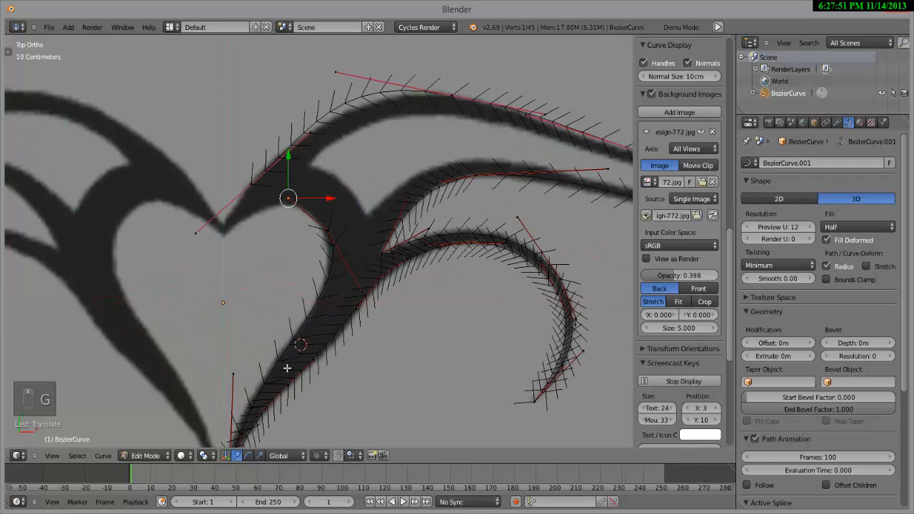
{"action": "scroll", "coordinate": [285, 357], "scroll_direction": "up", "scroll_amount": 4}
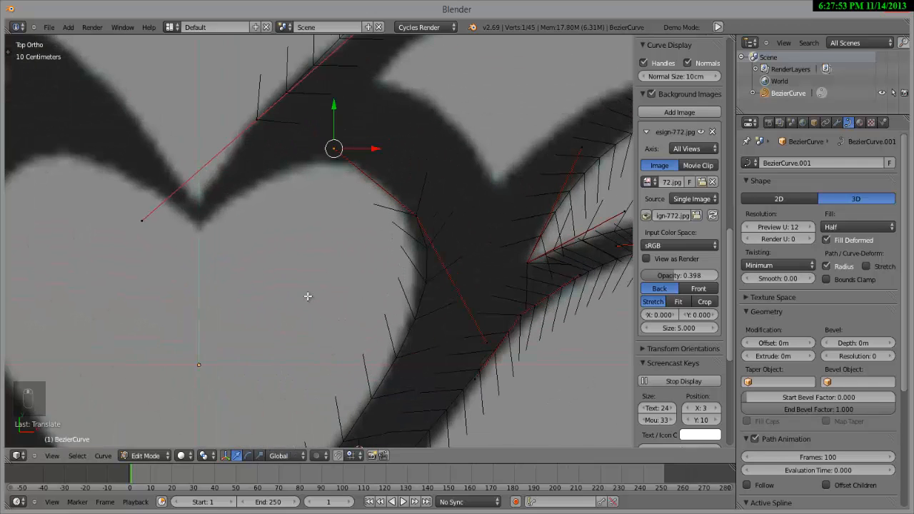
{"action": "middle_click_drag", "start_coordinate": [335, 332], "coordinate": [354, 349], "text": "shift"}
{"action": "key", "text": "e"}
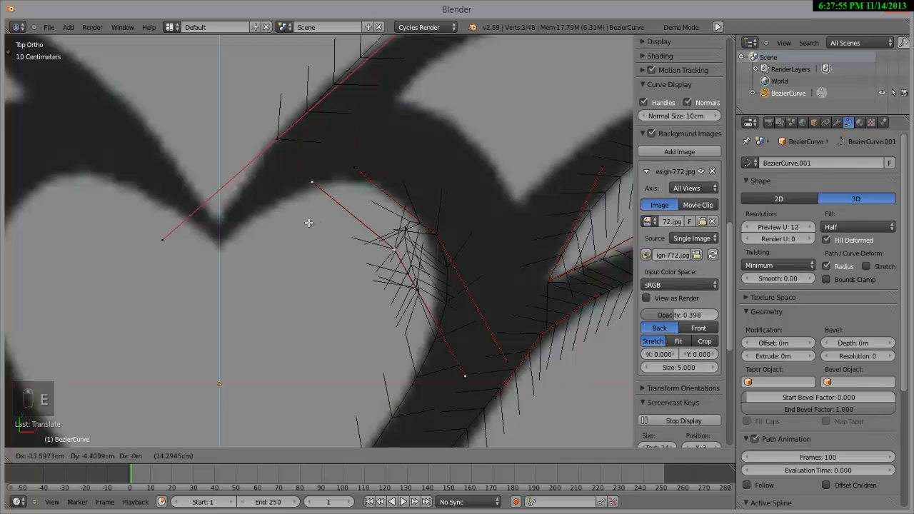
{"action": "left_click", "coordinate": [247, 159]}
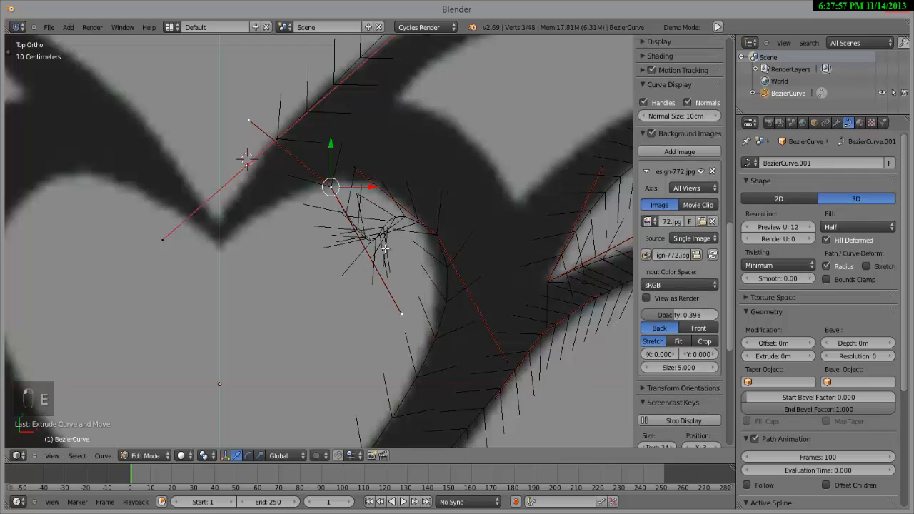
- Rotate the new point's handles to follow the lobe and move the point to the heart's central notch
{"action": "key", "text": "r"}
{"action": "left_click", "coordinate": [410, 194]}
{"action": "key", "text": "g"}
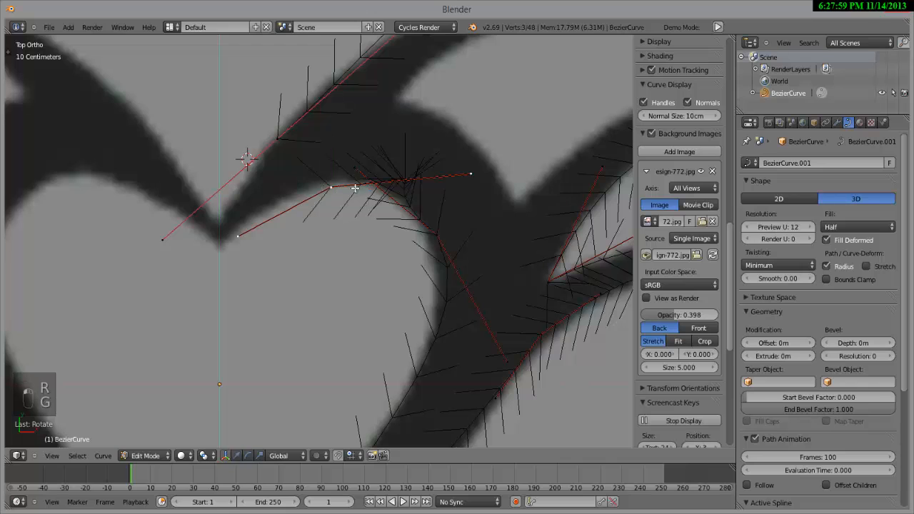
{"action": "left_click", "coordinate": [309, 197]}
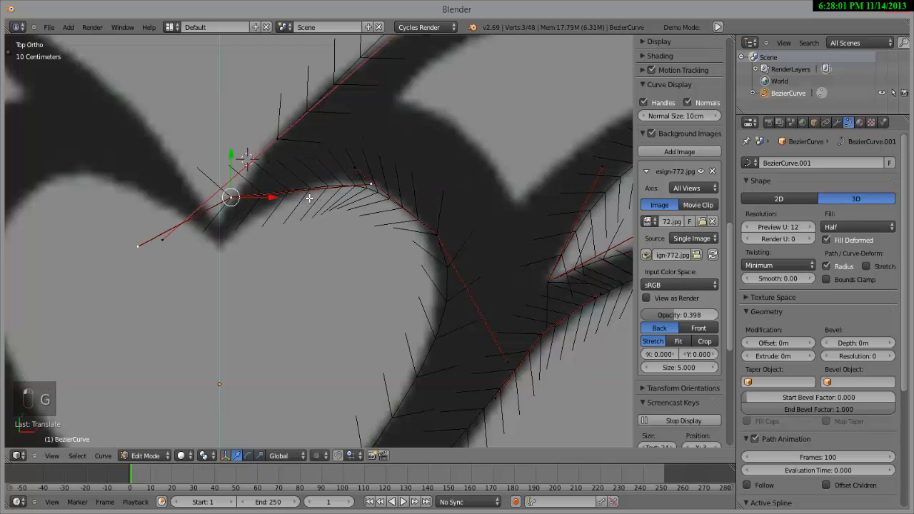
{"action": "key", "text": "g"}
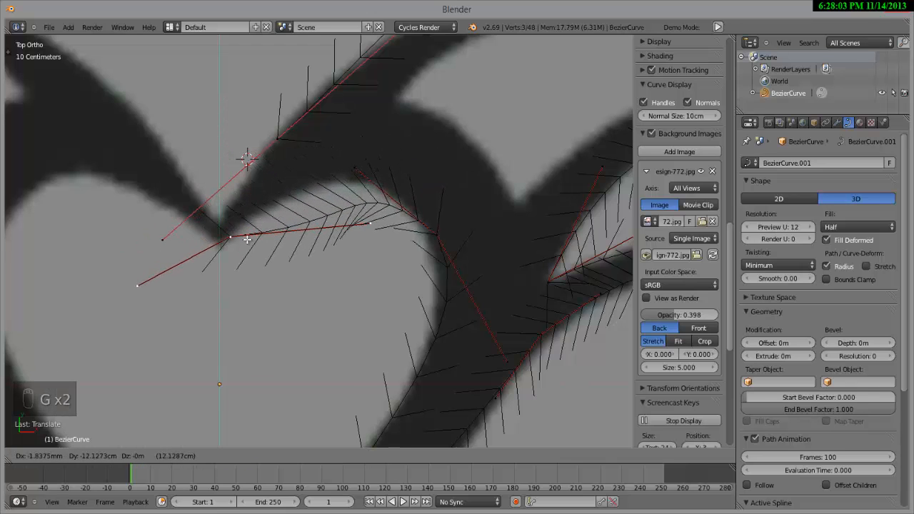
{"action": "left_click", "coordinate": [243, 240]}
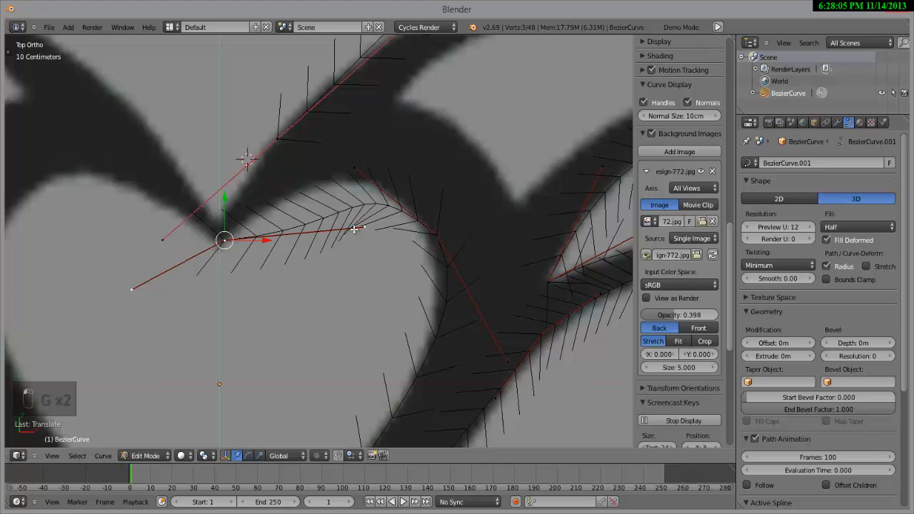
- Raise the notch point's right handle and refine the neighbouring point's upper handle to fit the lobe's inner arch
{"action": "key", "text": "g"}
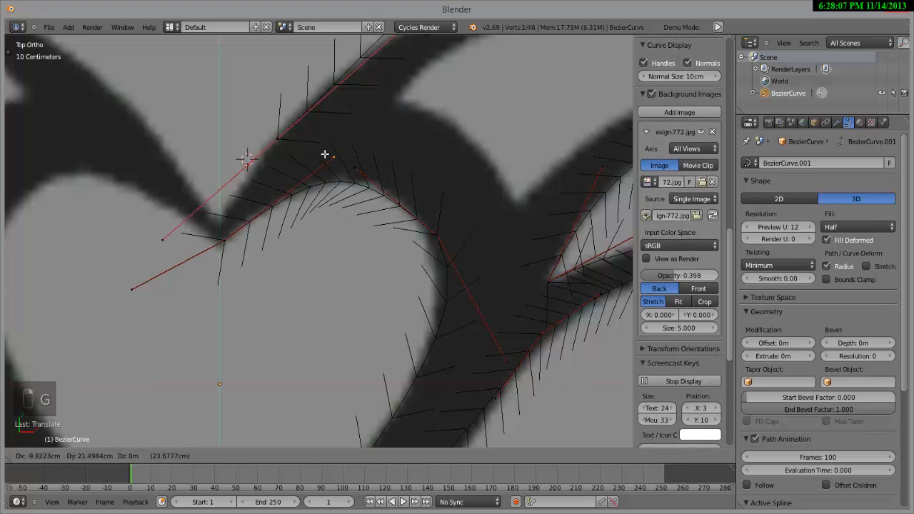
{"action": "left_click", "coordinate": [325, 154]}
{"action": "key", "text": "g"}
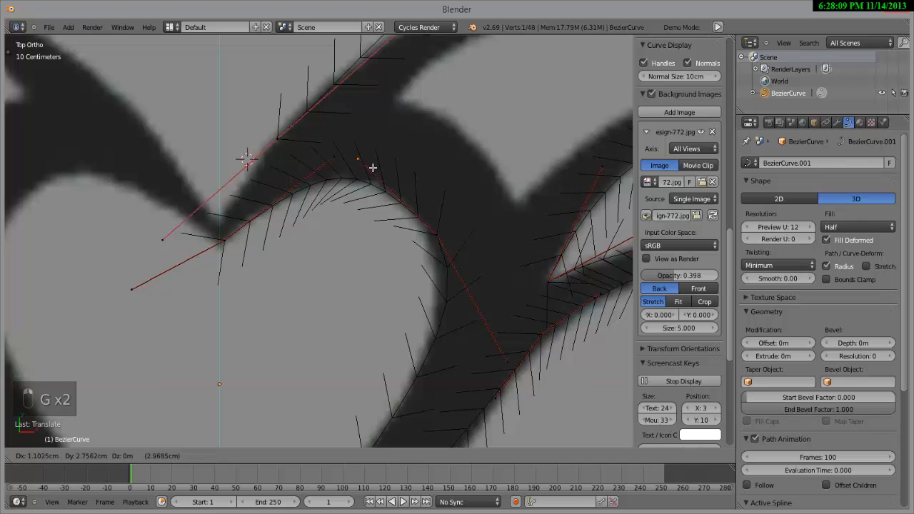
{"action": "left_click", "coordinate": [372, 167]}
- Pull the notch point's free handle in close to the point, and shift the point up and right along the inner edge
{"action": "key", "text": "g"}
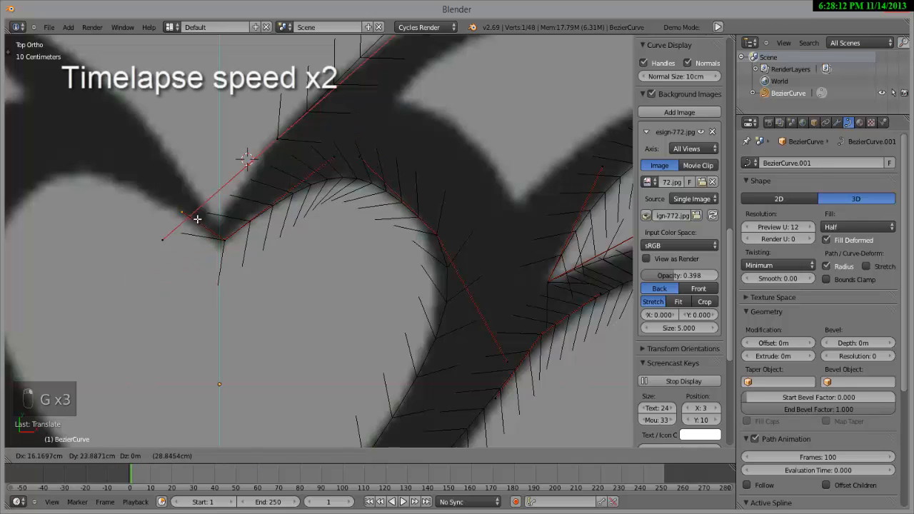
{"action": "left_click", "coordinate": [221, 248]}
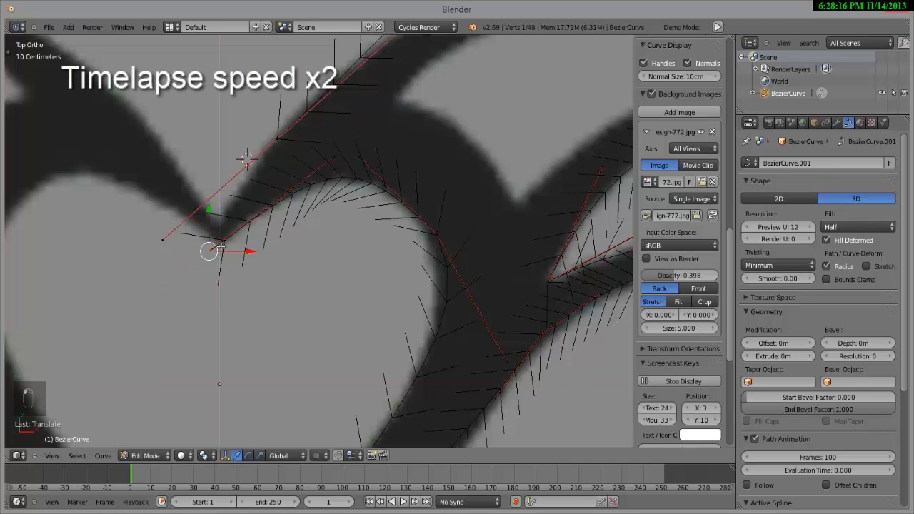
{"action": "left_click", "coordinate": [223, 235]}
{"action": "key", "text": "g"}
{"action": "left_click", "coordinate": [241, 221]}
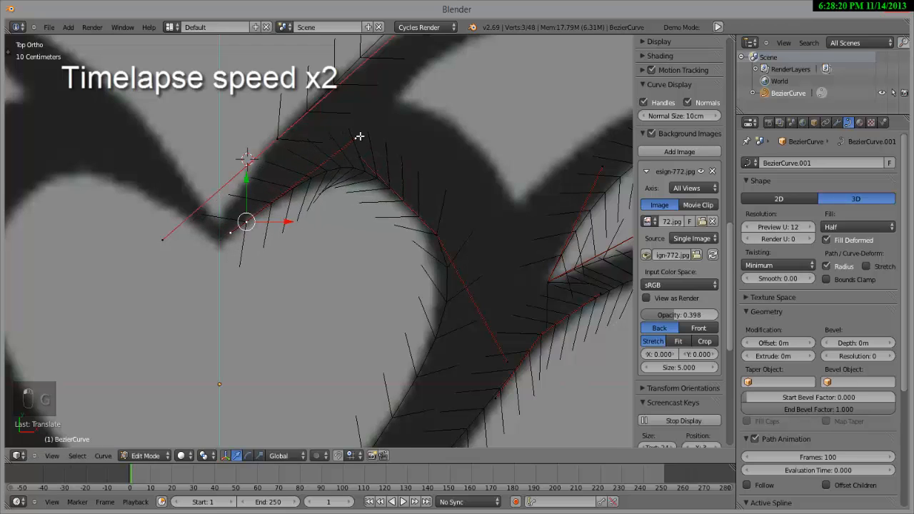
- Readjust the two handles above the lobe's inner arch so the curve follows the reference edge
{"action": "left_click", "coordinate": [355, 141]}
{"action": "key", "text": "g"}
{"action": "left_click", "coordinate": [333, 163]}
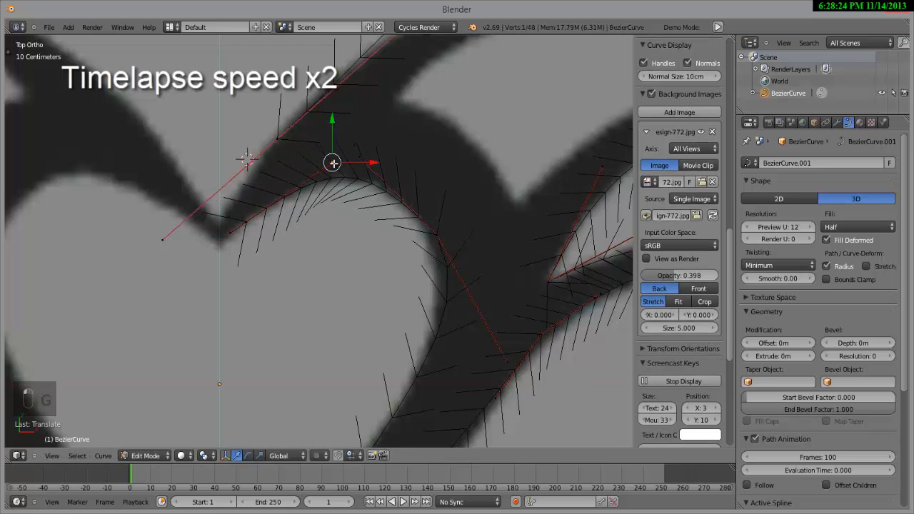
{"action": "key", "text": "g"}
{"action": "left_click", "coordinate": [408, 161]}
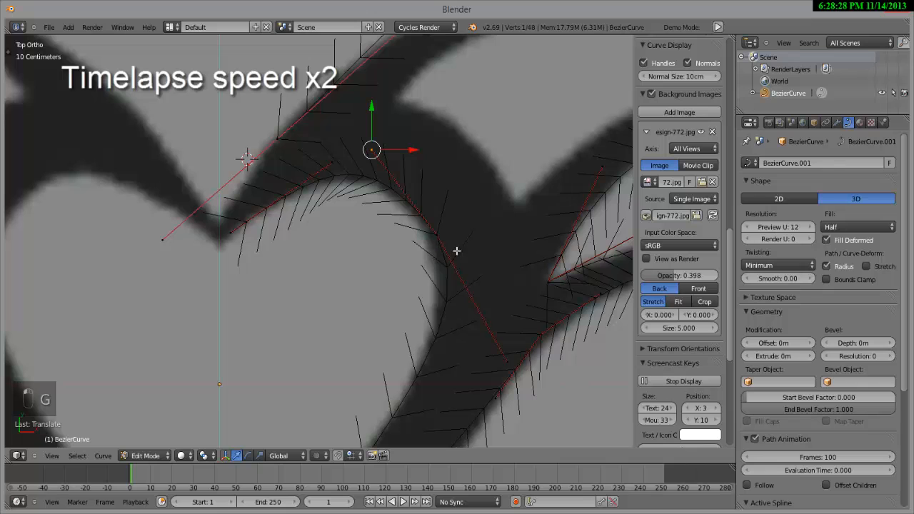
- Fine-tune the lower handle and position of the point on the heart's upper inner right edge
{"action": "right_click", "coordinate": [501, 356]}
{"action": "key", "text": "g"}
{"action": "left_click", "coordinate": [488, 358]}
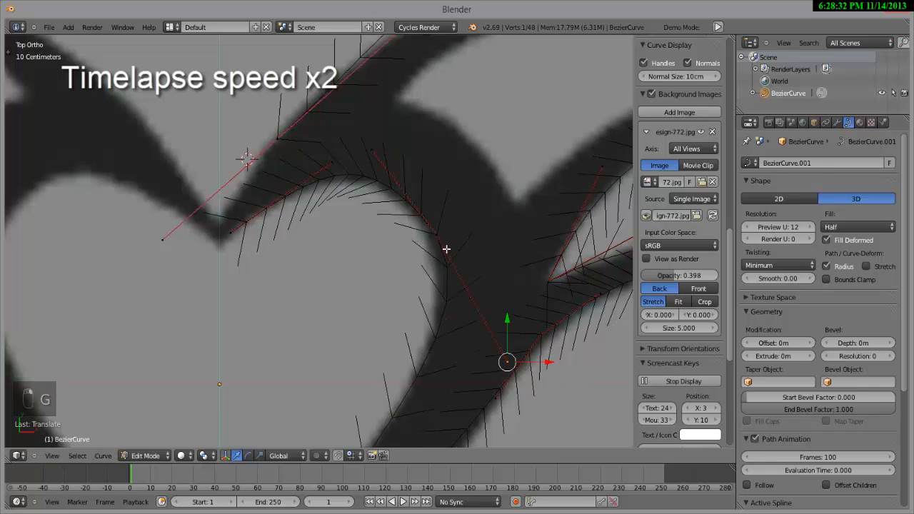
{"action": "right_click", "coordinate": [434, 238]}
{"action": "key", "text": "g"}
{"action": "left_click", "coordinate": [422, 237]}
- Switch the curve to Object Mode and check the traced half against the whole reference image
{"action": "scroll", "coordinate": [422, 237], "scroll_direction": "down", "scroll_amount": 6}
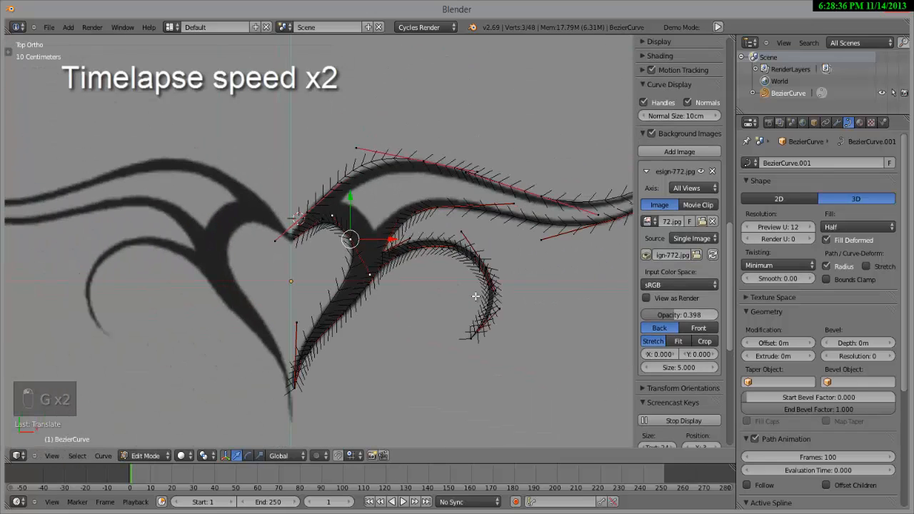
{"action": "key", "text": "Tab"}
{"action": "scroll", "coordinate": [475, 297], "scroll_direction": "down", "scroll_amount": 2}
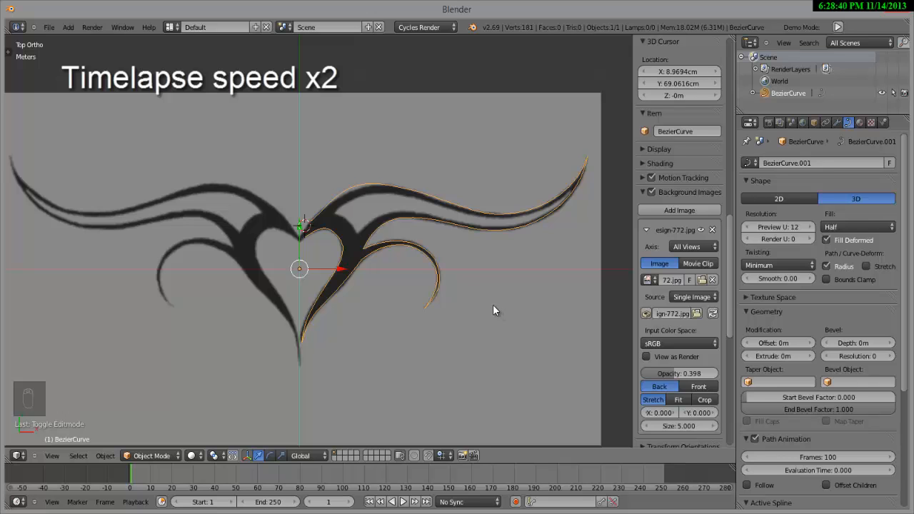
- Return the curve to Edit Mode and adjust both handles of the upper arch's crest point to follow the wing's outer edge
{"action": "scroll", "coordinate": [431, 288], "scroll_direction": "up", "scroll_amount": 6}
{"action": "key", "text": "Tab"}
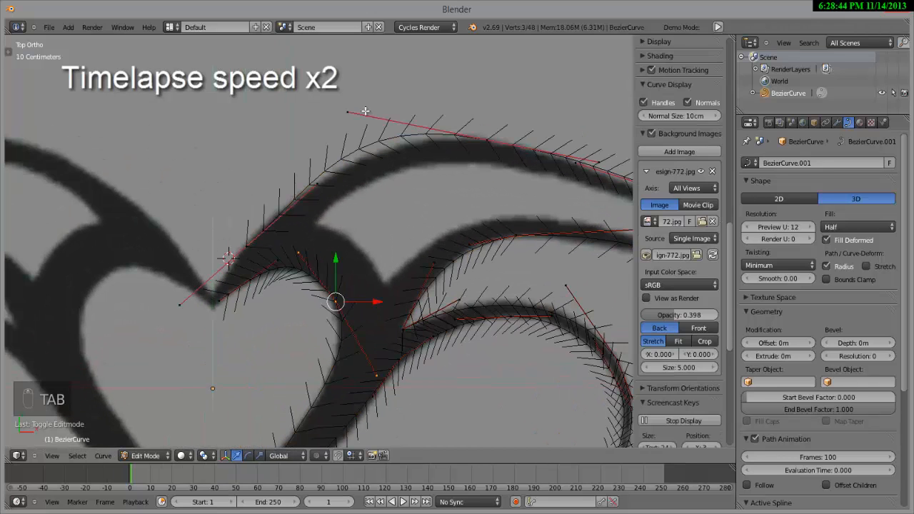
{"action": "key", "text": "g"}
{"action": "key", "text": "y"}
{"action": "left_click", "coordinate": [347, 81]}
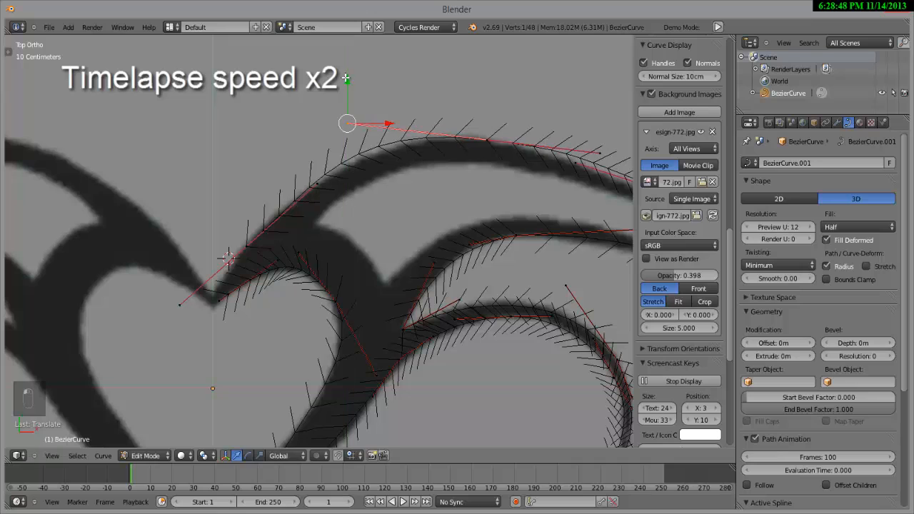
{"action": "key", "text": "ctrl+x"}
{"action": "right_click", "coordinate": [595, 155]}
{"action": "middle_click_drag", "start_coordinate": [534, 194], "coordinate": [396, 236], "text": "shift"}
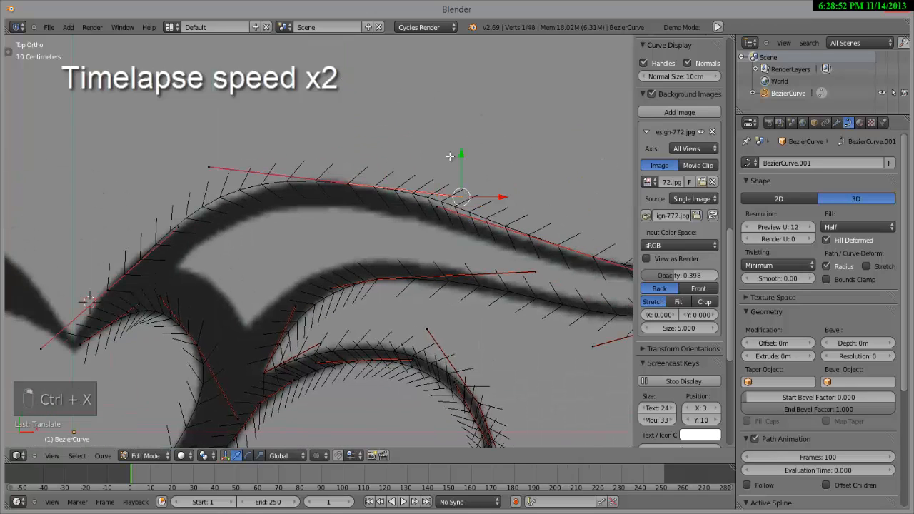
{"action": "left_click_drag", "start_coordinate": [460, 156], "coordinate": [459, 174]}
- Nudge the shoulder point's upper handle down, and lower the crest point's inner handle so the curve meets the reference edge
{"action": "right_click", "coordinate": [177, 227]}
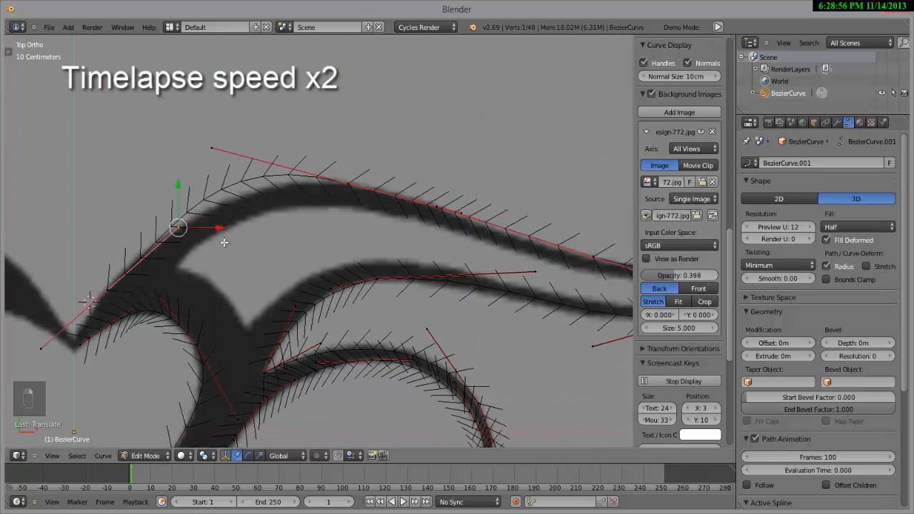
{"action": "key", "text": "g"}
{"action": "left_click", "coordinate": [230, 252]}
{"action": "key", "text": "g"}
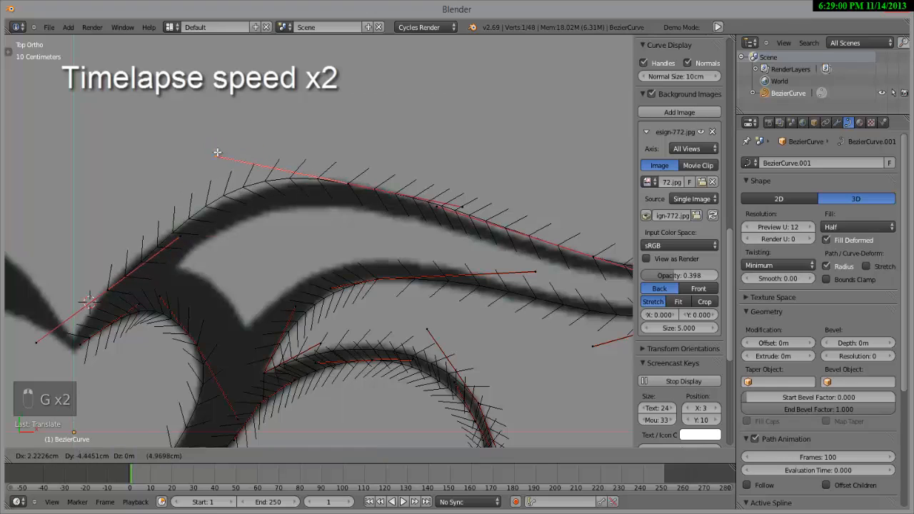
{"action": "left_click", "coordinate": [220, 154]}
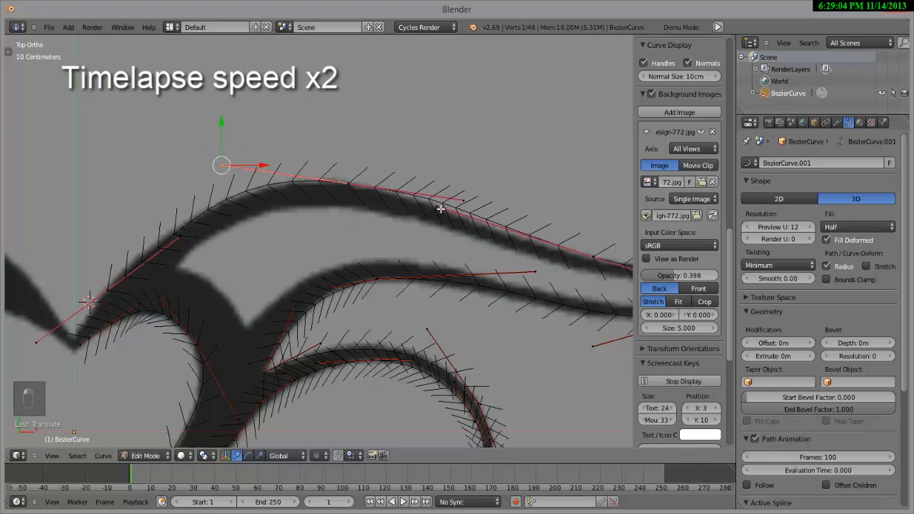
- Lower the inner handle of the point midway along the wing's upper edge, and fine-tune the shoulder point's upper handle
{"action": "right_click", "coordinate": [439, 209]}
{"action": "key", "text": "g"}
{"action": "left_click", "coordinate": [439, 217]}
{"action": "right_click", "coordinate": [192, 234]}
{"action": "key", "text": "g"}
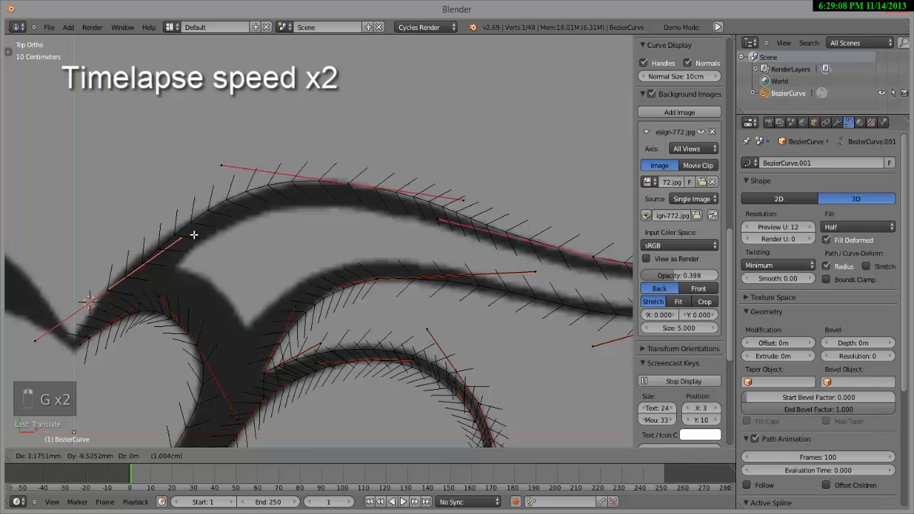
{"action": "left_click", "coordinate": [180, 238]}
- Shorten the shoulder point's lower handle where the curve runs toward the heart's top notch
{"action": "right_click", "coordinate": [37, 343]}
{"action": "key", "text": "g"}
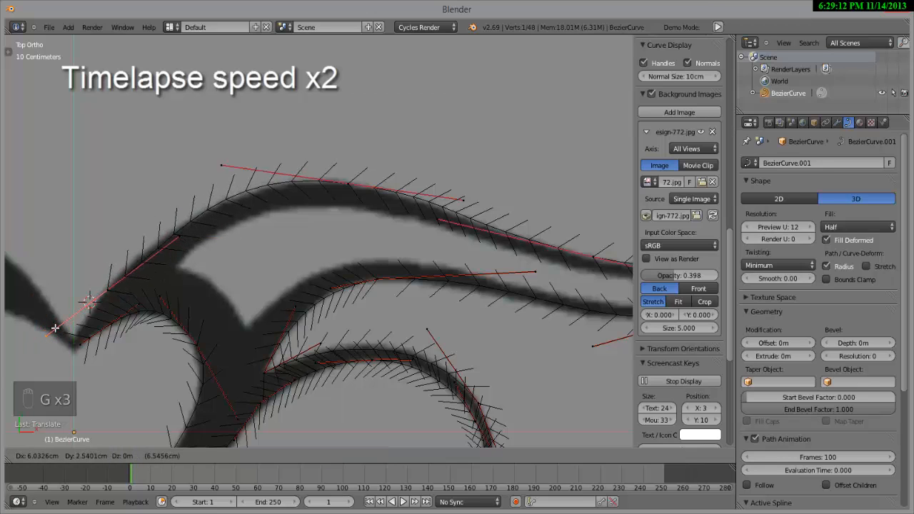
{"action": "left_click", "coordinate": [54, 322]}
{"action": "scroll", "coordinate": [125, 311], "scroll_direction": "down", "scroll_amount": 4}
{"action": "scroll", "coordinate": [125, 311], "scroll_direction": "down", "scroll_amount": 2}
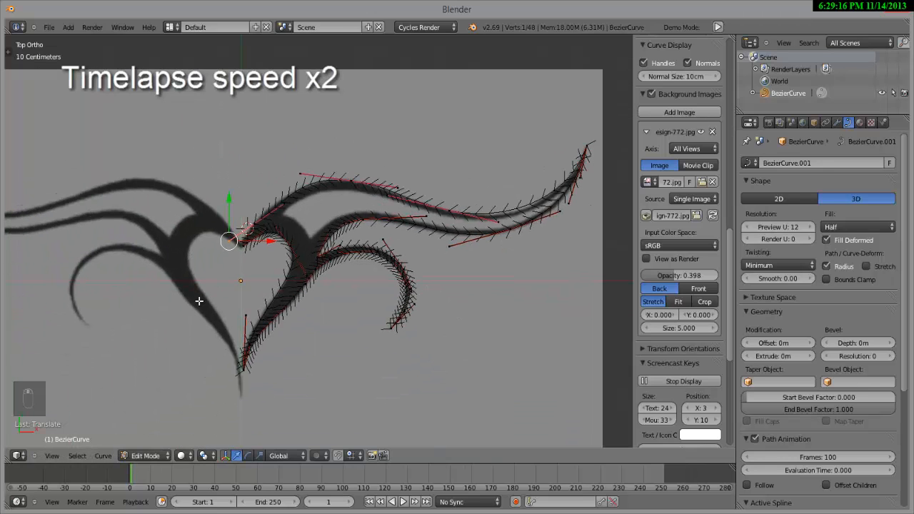
- Lower the outer handle of the wing's upper-edge point slightly so the dip follows the reference
{"action": "scroll", "coordinate": [269, 303], "scroll_direction": "up", "scroll_amount": 8}
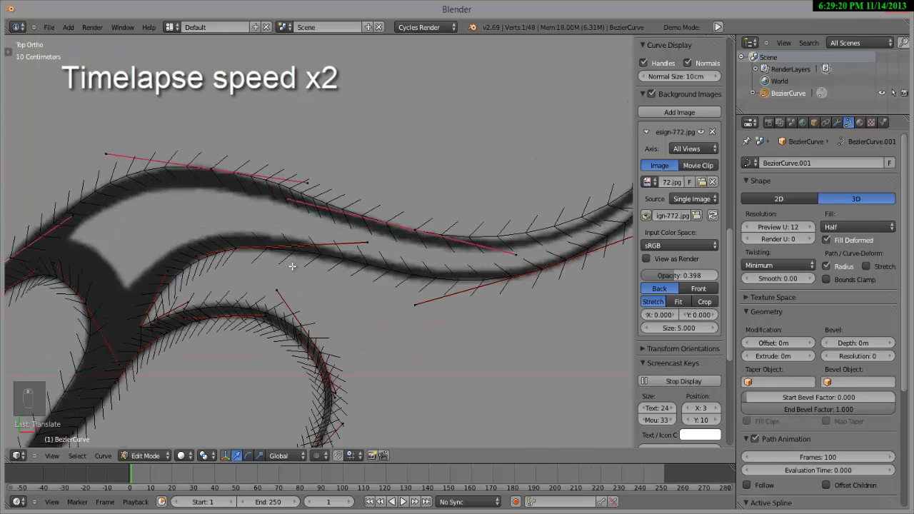
{"action": "key", "text": "g"}
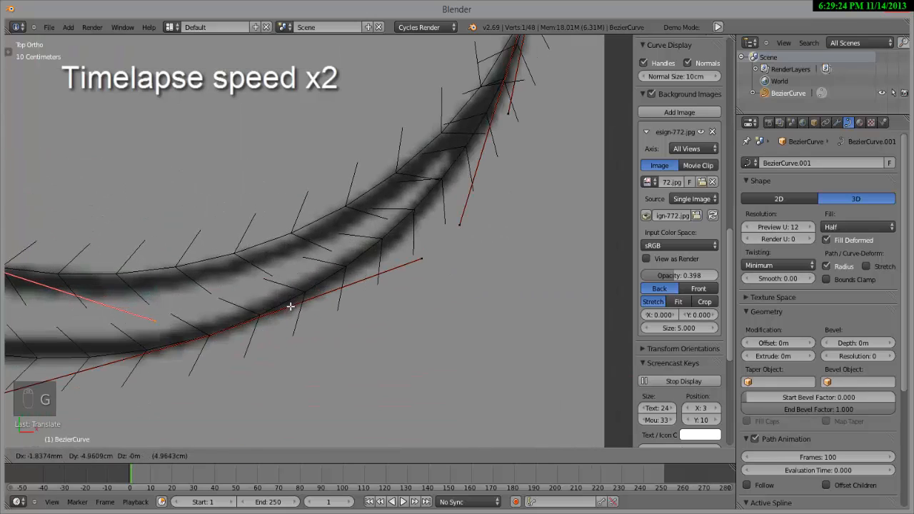
{"action": "left_click", "coordinate": [291, 306]}
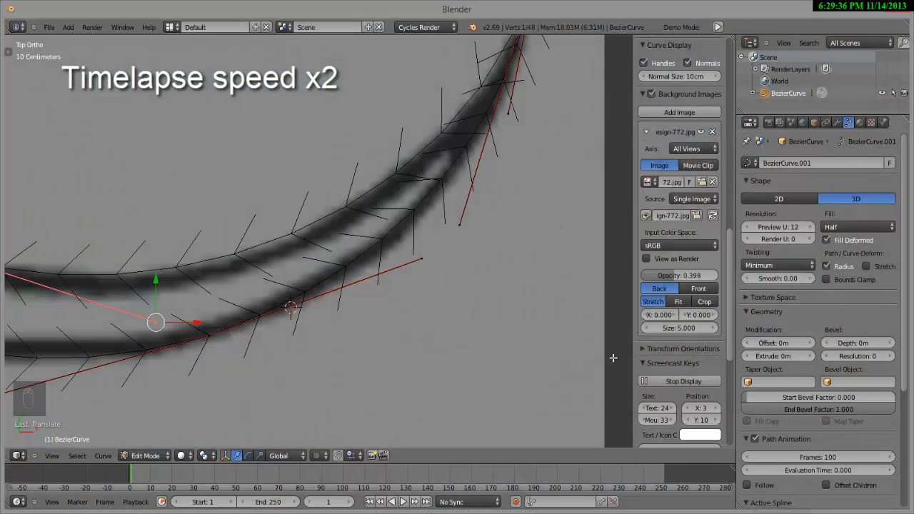
{"action": "scroll", "coordinate": [281, 281], "scroll_direction": "down", "scroll_amount": 5}
{"action": "scroll", "coordinate": [281, 280], "scroll_direction": "up", "scroll_amount": 3}
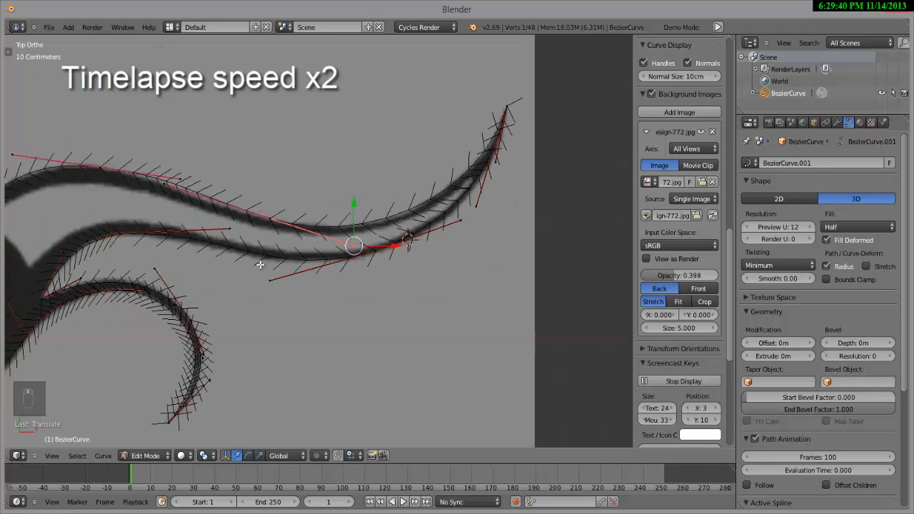
{"action": "scroll", "coordinate": [403, 194], "scroll_direction": "up", "scroll_amount": 2}
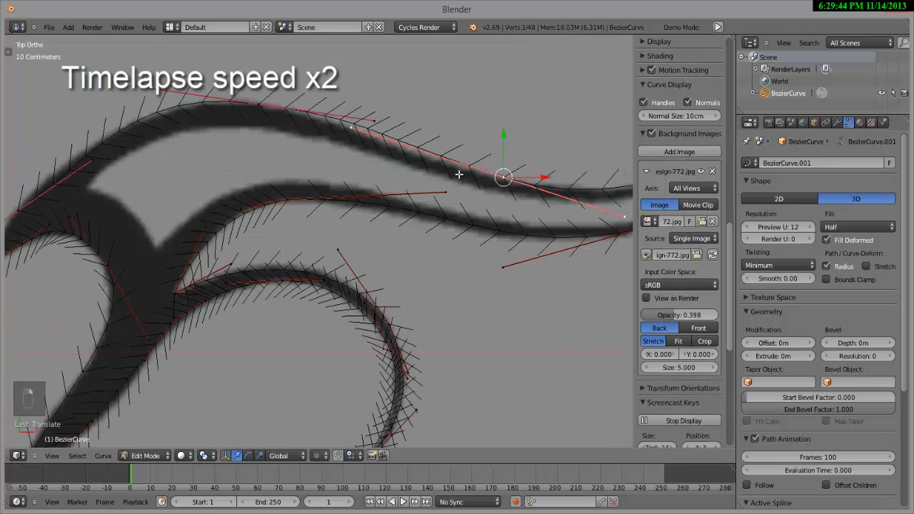
- Nudge the wing's upper-edge point onto the outline and shift the crest point's outer handle slightly
{"action": "key", "text": "h"}
{"action": "key", "text": "alt+h"}
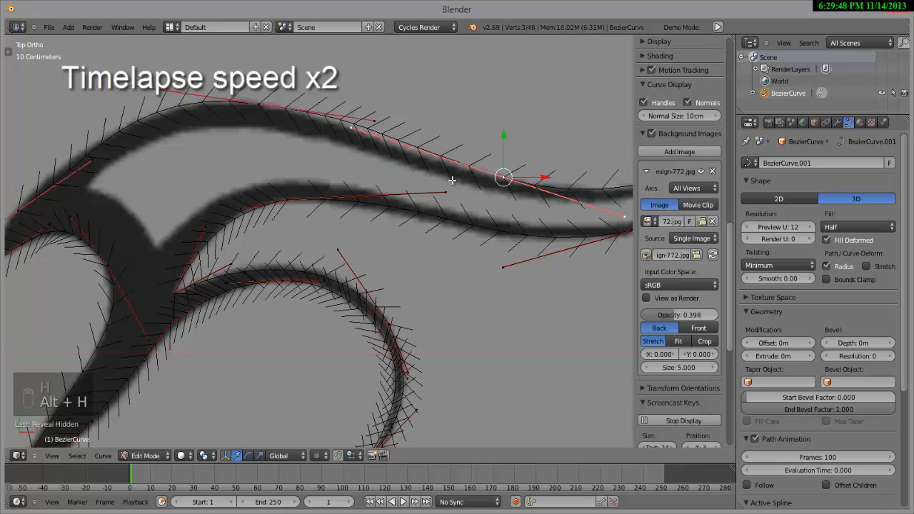
{"action": "key", "text": "g"}
{"action": "left_click", "coordinate": [397, 156]}
{"action": "right_click", "coordinate": [375, 122]}
{"action": "key", "text": "g"}
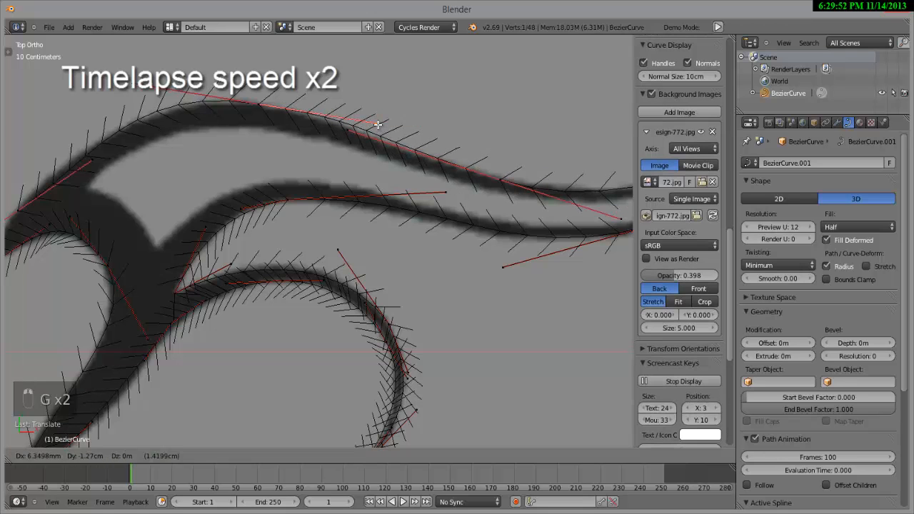
- Lengthen the shoulder point's upper handle along the edge and extend the crest point's inner handle
{"action": "key", "text": "g"}
{"action": "left_click", "coordinate": [92, 158]}
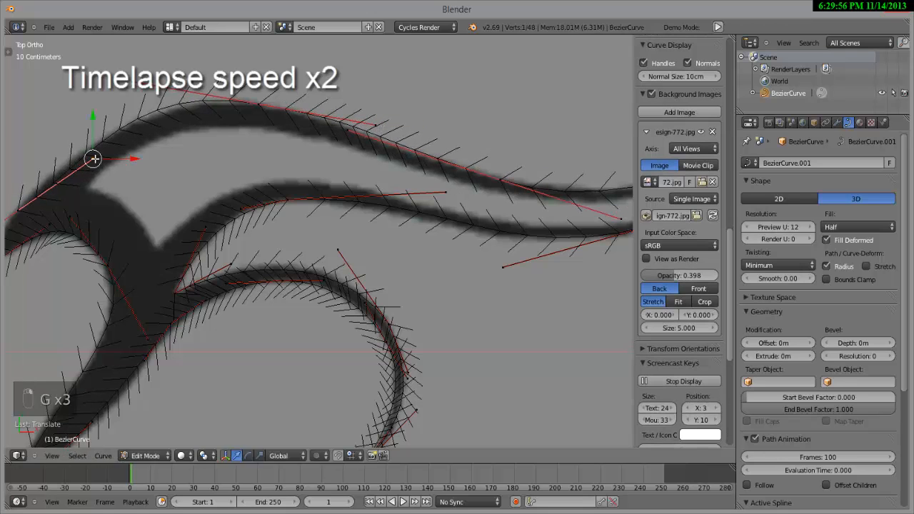
{"action": "key", "text": "g"}
{"action": "left_click", "coordinate": [110, 143]}
{"action": "key", "text": "g"}
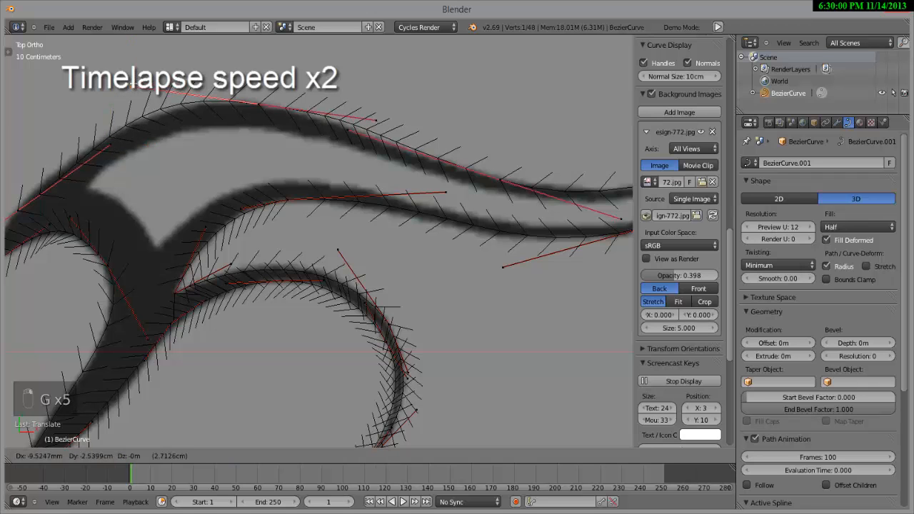
{"action": "left_click", "coordinate": [133, 90]}
- Nudge the crest point's outer handle further along the wing's upper edge
{"action": "scroll", "coordinate": [133, 90], "scroll_direction": "down", "scroll_amount": 2}
{"action": "right_click", "coordinate": [350, 150]}
{"action": "scroll", "coordinate": [348, 150], "scroll_direction": "down", "scroll_amount": 3}
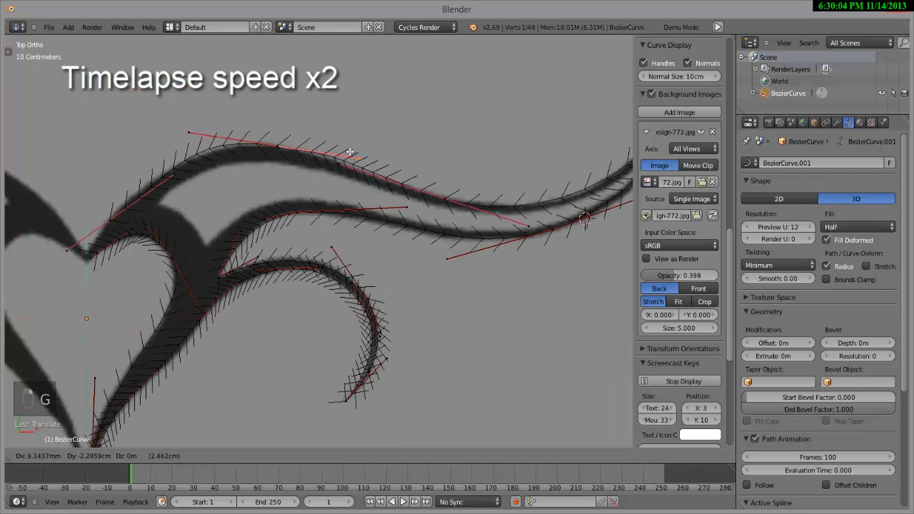
{"action": "scroll", "coordinate": [257, 301], "scroll_direction": "up", "scroll_amount": 3}
{"action": "scroll", "coordinate": [258, 302], "scroll_direction": "up", "scroll_amount": 2}
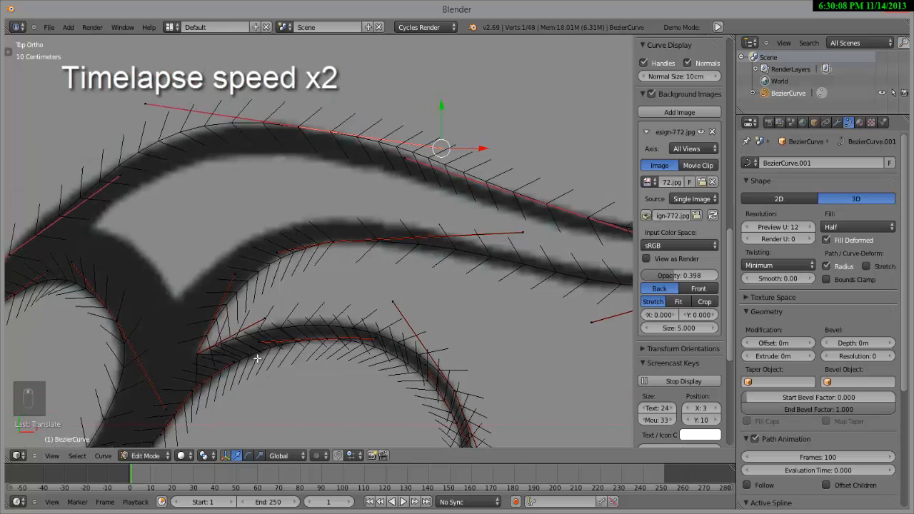
{"action": "scroll", "coordinate": [175, 312], "scroll_direction": "up", "scroll_amount": 1}
{"action": "scroll", "coordinate": [173, 341], "scroll_direction": "up", "scroll_amount": 1}
- Duplicate the shoulder point into the wing's inner gap and rotate it to align with the gap's lower left edge
{"action": "right_click", "coordinate": [140, 210]}
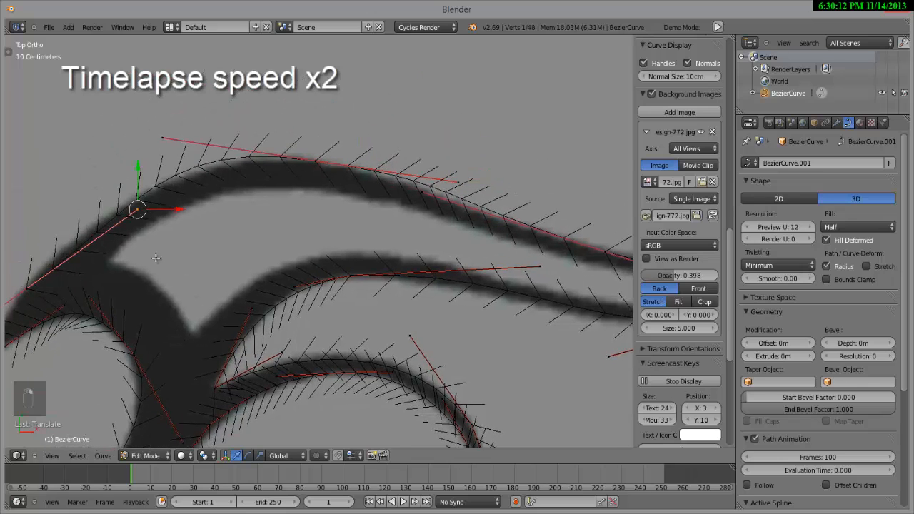
{"action": "key", "text": "shift+d"}
{"action": "left_click", "coordinate": [289, 258]}
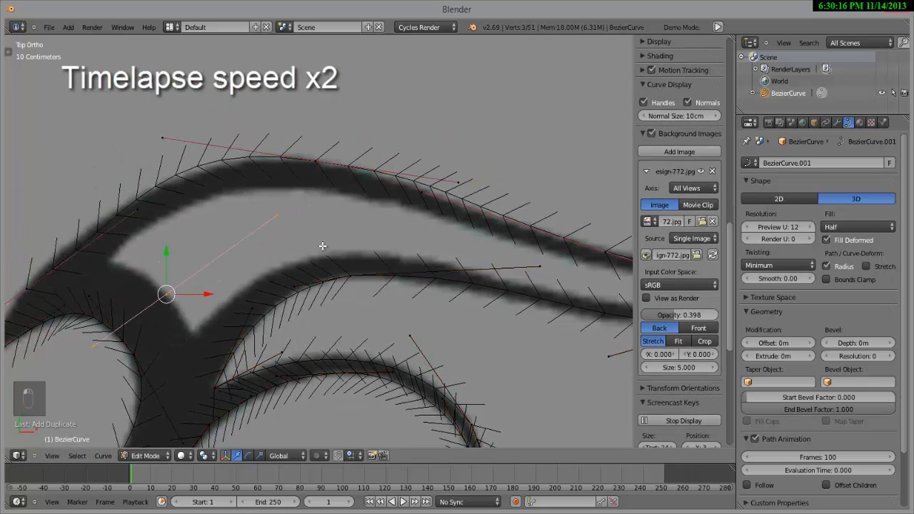
{"action": "key", "text": "r"}
{"action": "left_click", "coordinate": [105, 220]}
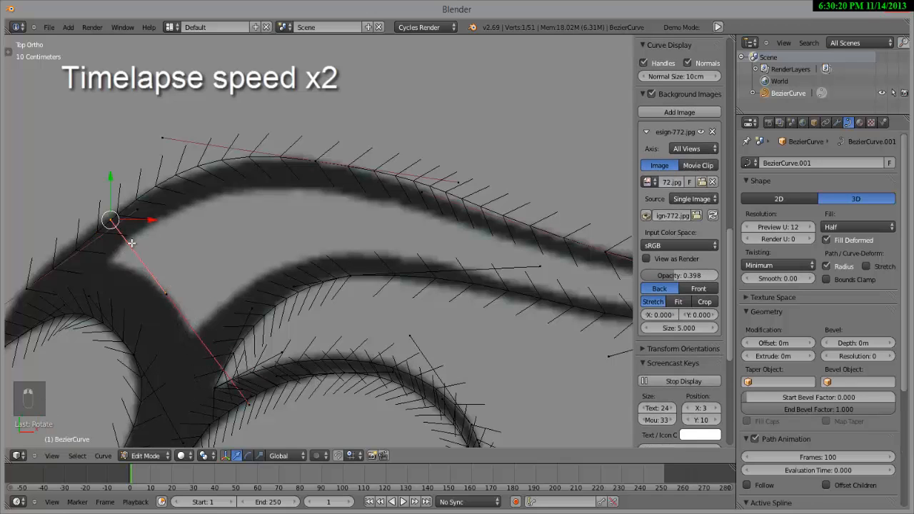
- Extrude a new point from the duplicate to the gap's upper edge and rotate its handles along that edge
{"action": "key", "text": "e"}
{"action": "left_click", "coordinate": [224, 151]}
{"action": "key", "text": "r"}
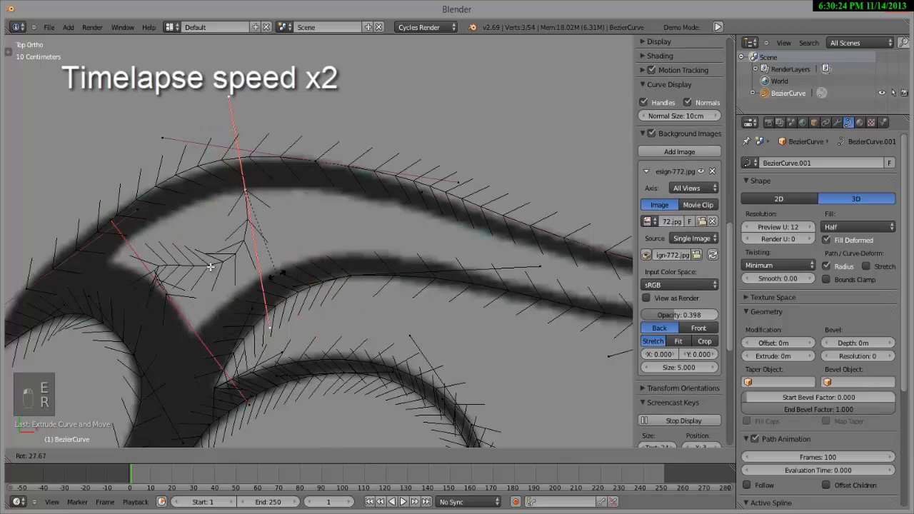
{"action": "left_click", "coordinate": [164, 238]}
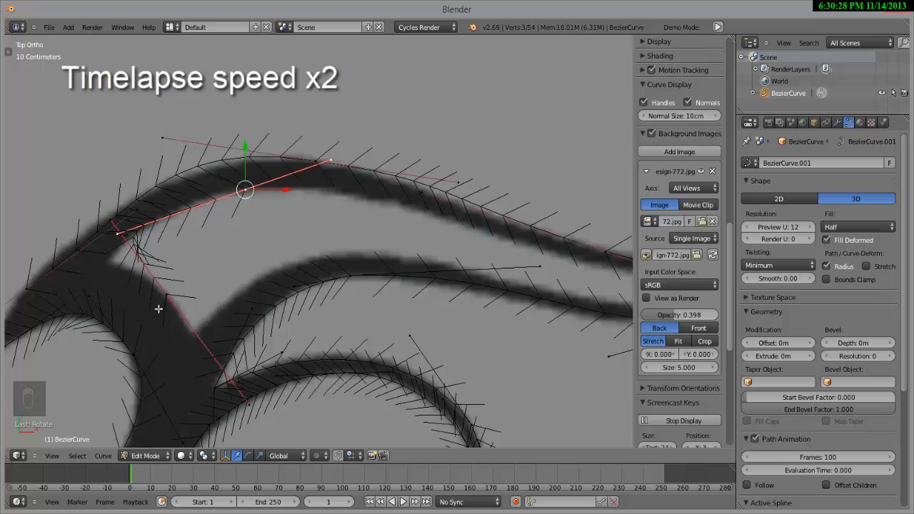
- Hide all of the curve except the two new points inside the wing's gap
{"action": "right_click", "coordinate": [162, 283], "text": "shift"}
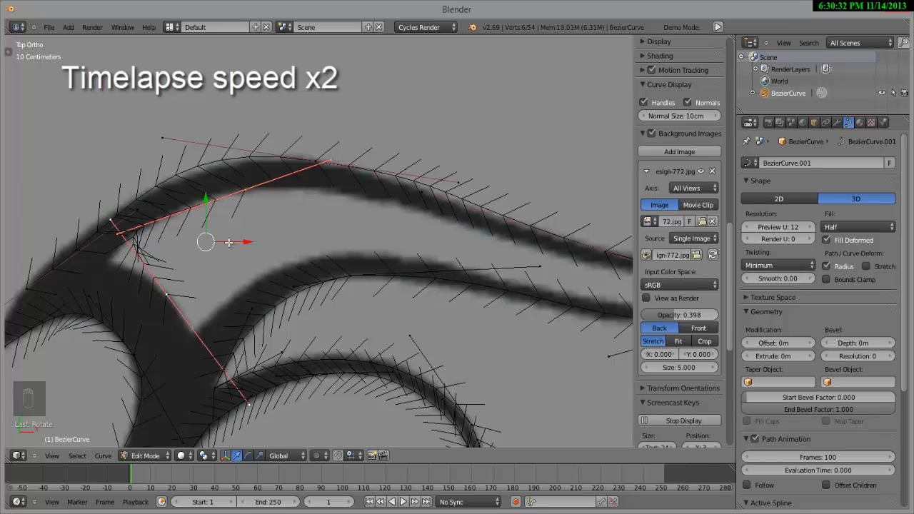
{"action": "key", "text": "ctrl+i"}
{"action": "key", "text": "h"}
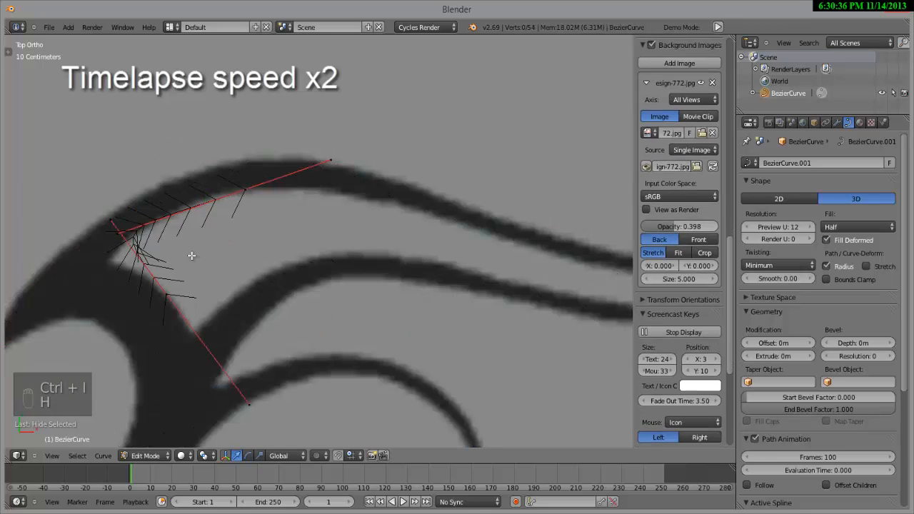
- Shorten the lower new point's outer handle and move the point down to the gap's bottom corner
{"action": "right_click", "coordinate": [164, 292]}
{"action": "right_click", "coordinate": [246, 392]}
{"action": "key", "text": "g"}
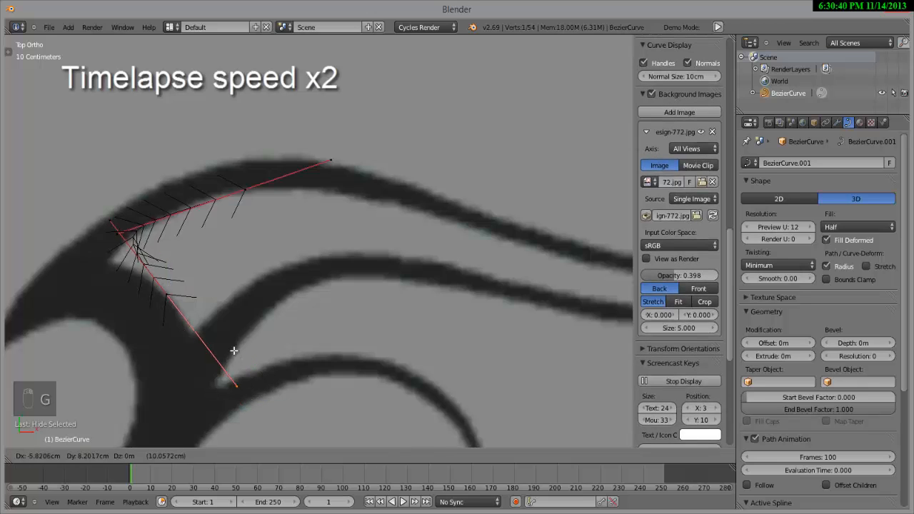
{"action": "left_click", "coordinate": [211, 327]}
{"action": "key", "text": "g"}
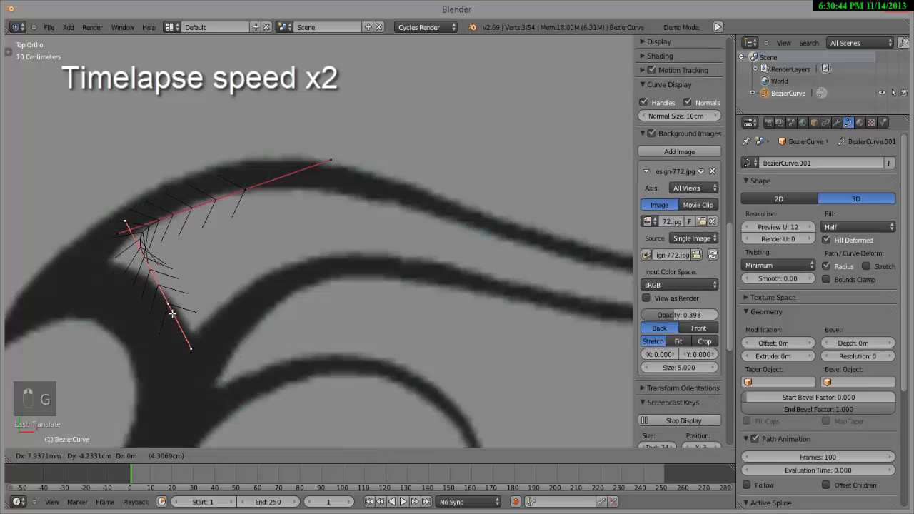
{"action": "left_click", "coordinate": [231, 333]}
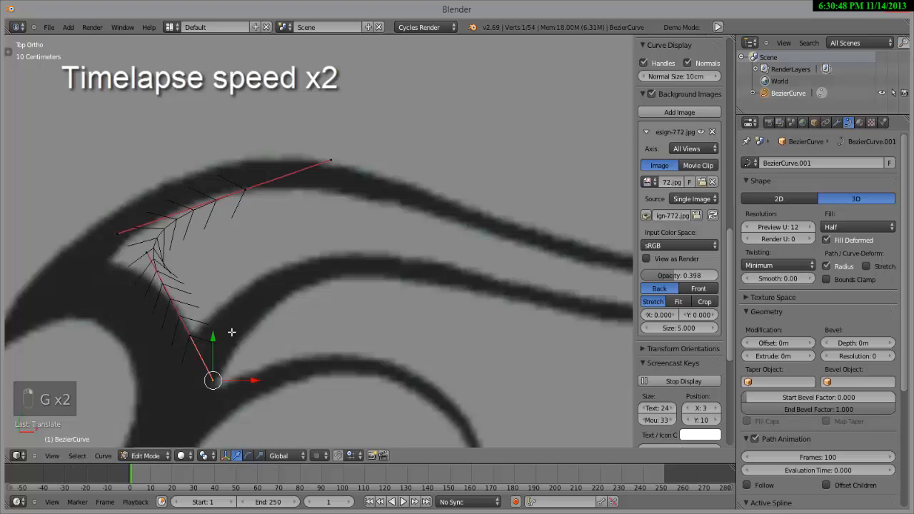
- Change the bottom corner point's handle type to move independently, and swing its outer handle up along the gap's right edge
{"action": "key", "text": "v"}
{"action": "left_click", "coordinate": [218, 343]}
{"action": "key", "text": "f"}
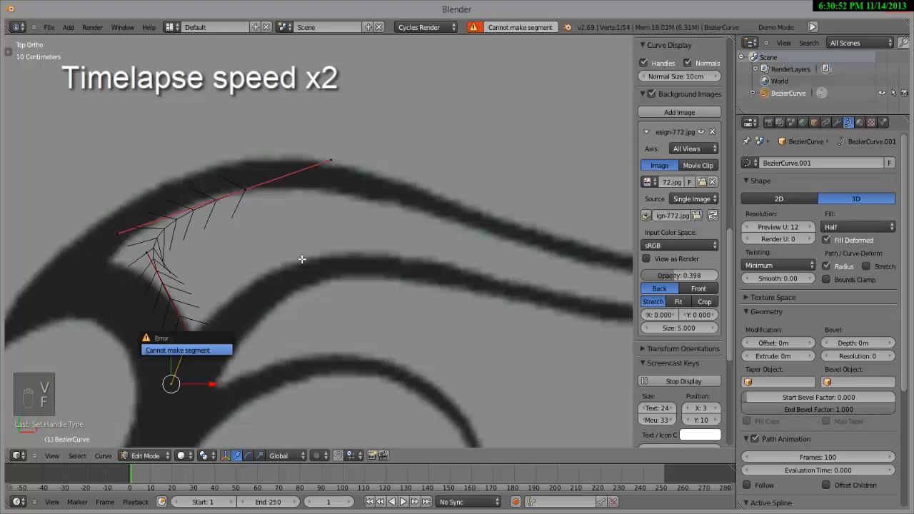
{"action": "key", "text": "g"}
{"action": "left_click", "coordinate": [412, 212]}
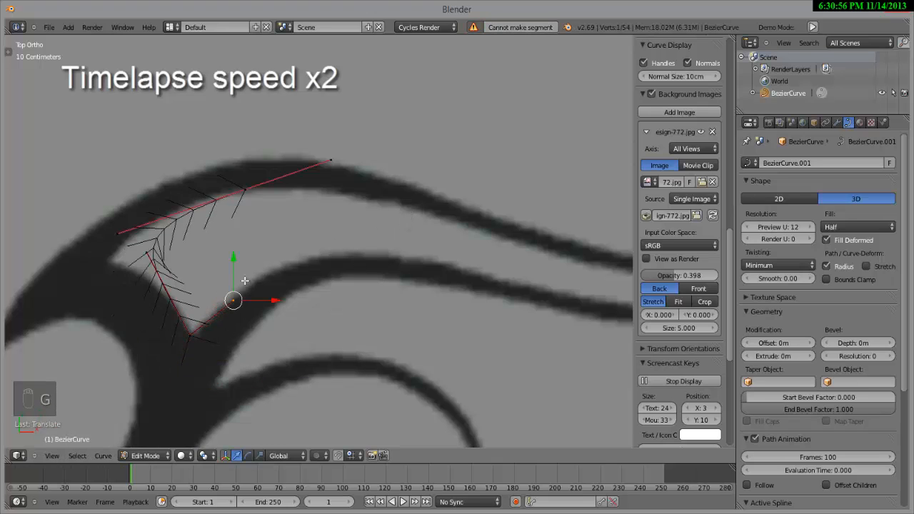
- Fine-tune the bottom corner point's position and pull its upper handle closer along the gap's left edge
{"action": "right_click", "coordinate": [196, 333]}
{"action": "key", "text": "g"}
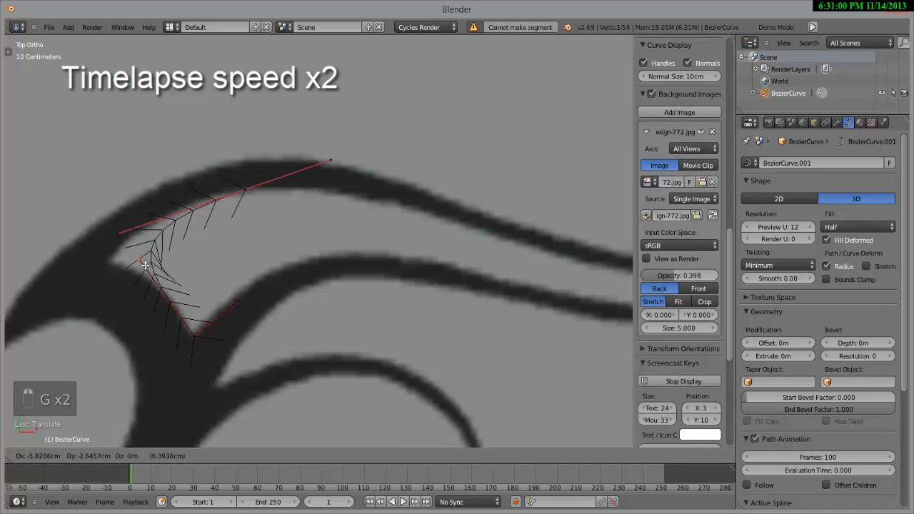
{"action": "left_click", "coordinate": [166, 295]}
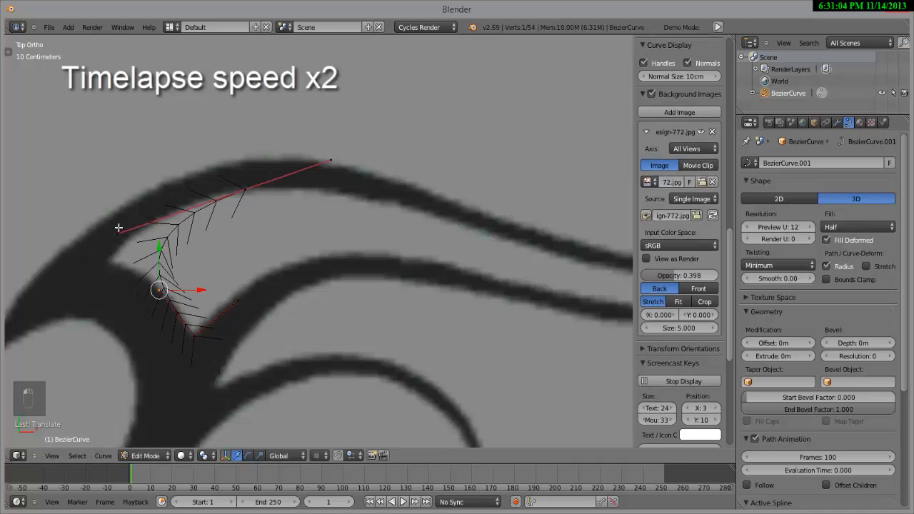
- Move the upper new point out to the gap's upper-left corner
{"action": "right_click", "coordinate": [118, 234]}
{"action": "key", "text": "g"}
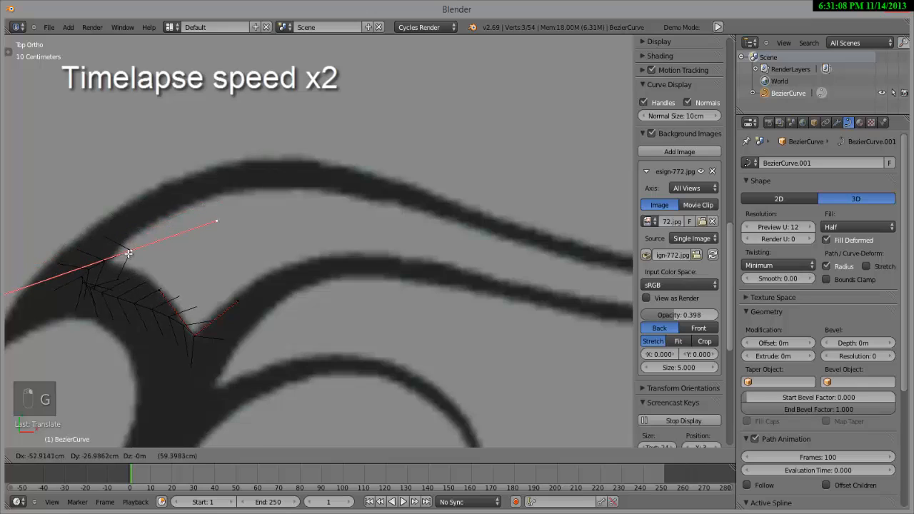
{"action": "left_click", "coordinate": [172, 241]}
{"action": "right_click", "coordinate": [199, 225]}
{"action": "key", "text": "g"}
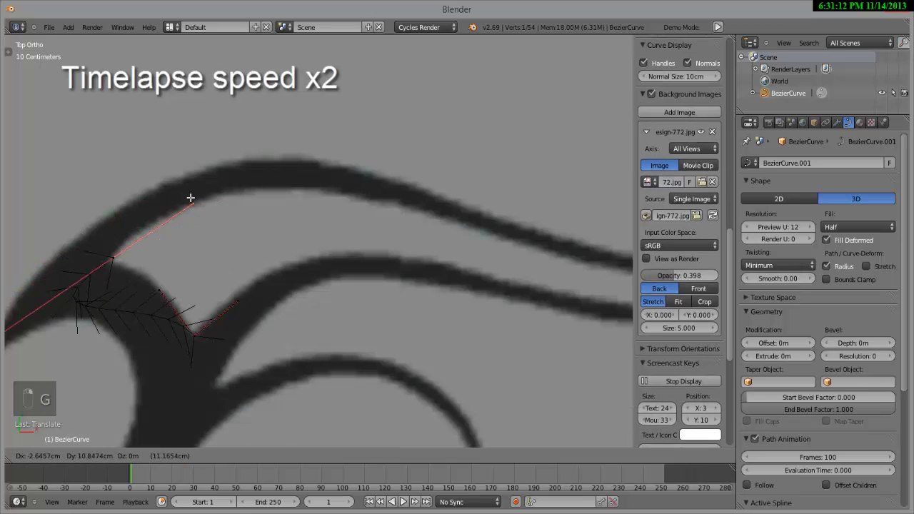
{"action": "right_click", "coordinate": [146, 253]}
- Set the upper corner point's handle type to Vector and nudge the point exactly onto the gap's upper-left corner
{"action": "right_click", "coordinate": [106, 261]}
{"action": "key", "text": "v"}
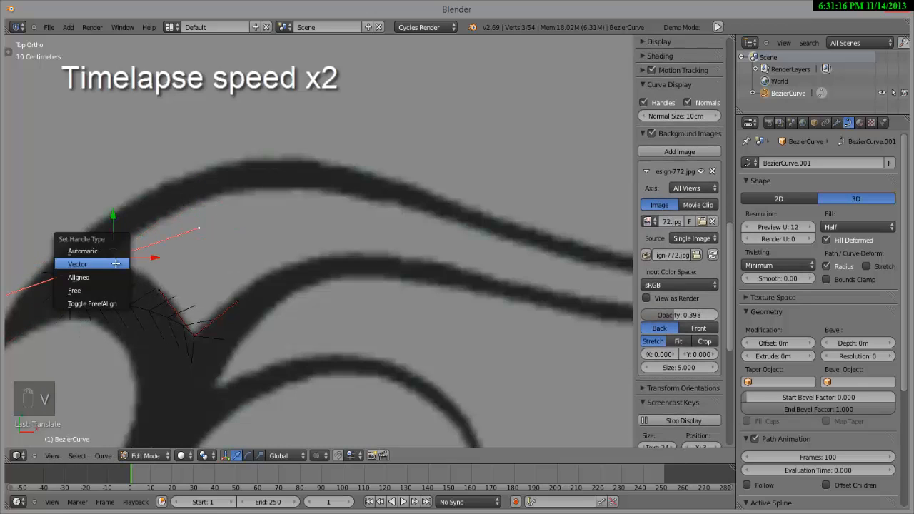
{"action": "left_click", "coordinate": [117, 262]}
{"action": "scroll", "coordinate": [131, 271], "scroll_direction": "up", "scroll_amount": 1}
{"action": "middle_click_drag", "start_coordinate": [132, 272], "coordinate": [313, 266], "text": "shift"}
{"action": "scroll", "coordinate": [312, 294], "scroll_direction": "up", "scroll_amount": 2}
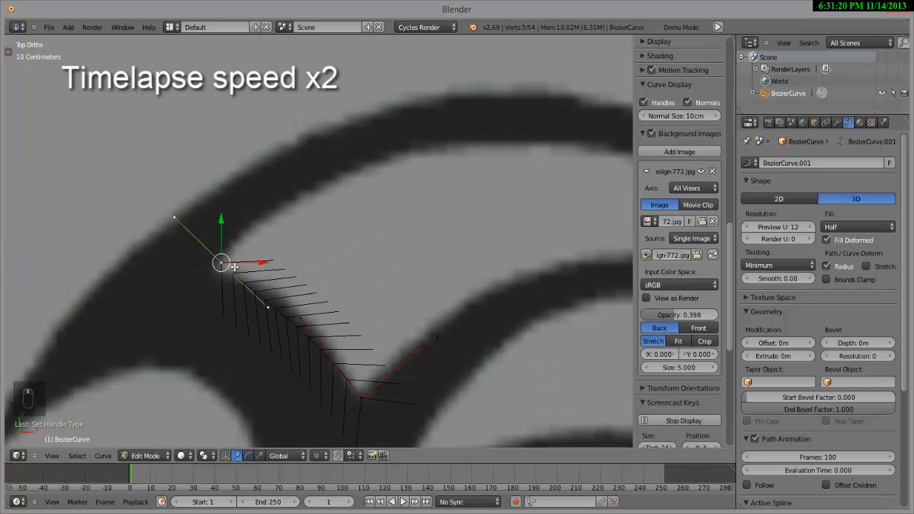
{"action": "key", "text": "g"}
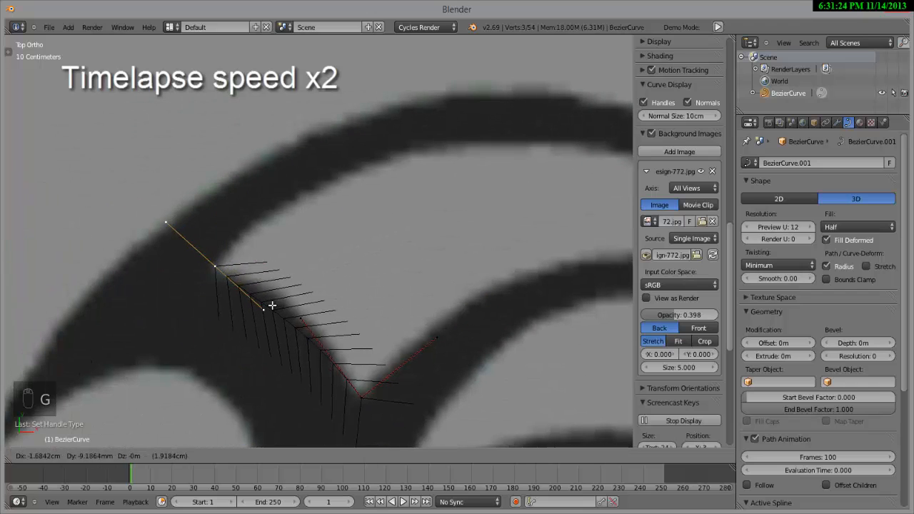
{"action": "left_click", "coordinate": [272, 305]}
- Swing the upper corner point's outer handle onto the gap's upper edge and adjust its inner handle along the left edge
{"action": "right_click", "coordinate": [174, 218]}
{"action": "key", "text": "g"}
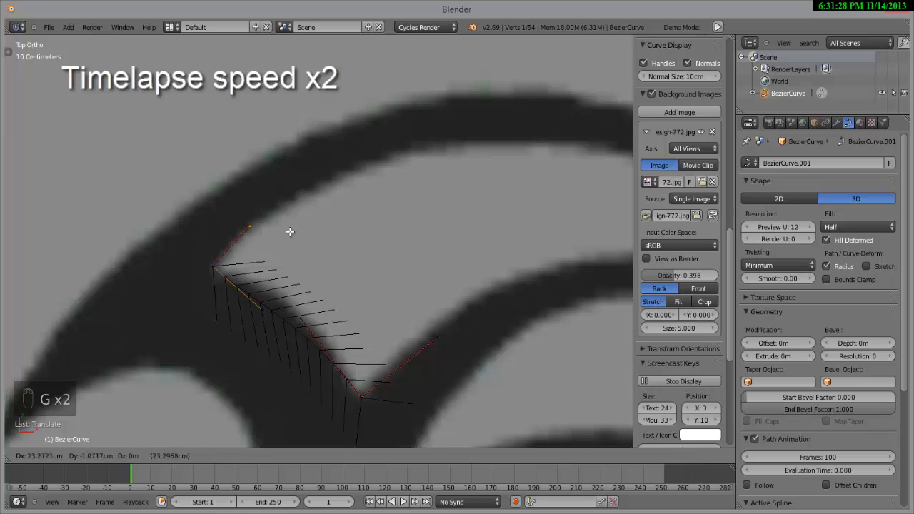
{"action": "left_click", "coordinate": [290, 231]}
{"action": "right_click", "coordinate": [259, 307]}
{"action": "key", "text": "g"}
{"action": "left_click", "coordinate": [265, 308]}
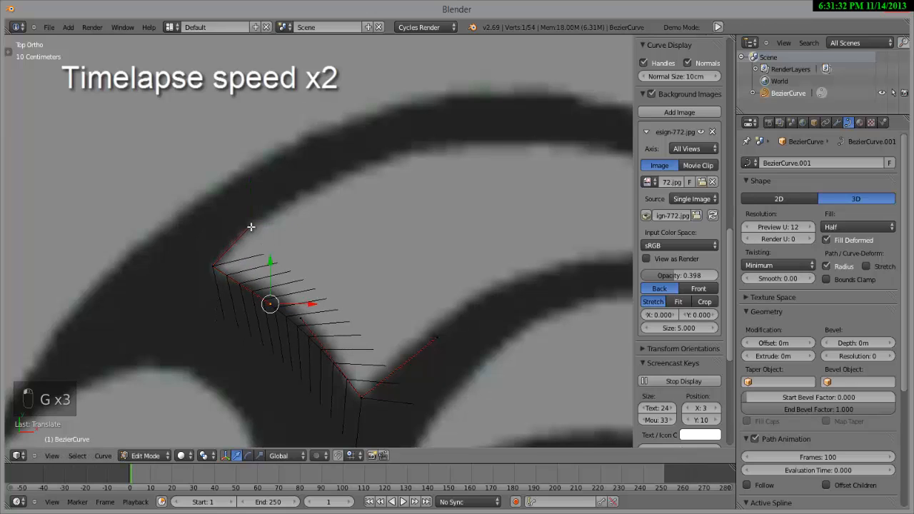
- Fine-tune the bottom corner point's outer handle along the gap's lower edge
{"action": "right_click", "coordinate": [251, 226]}
{"action": "scroll", "coordinate": [336, 271], "scroll_direction": "down", "scroll_amount": 3}
{"action": "key", "text": "g"}
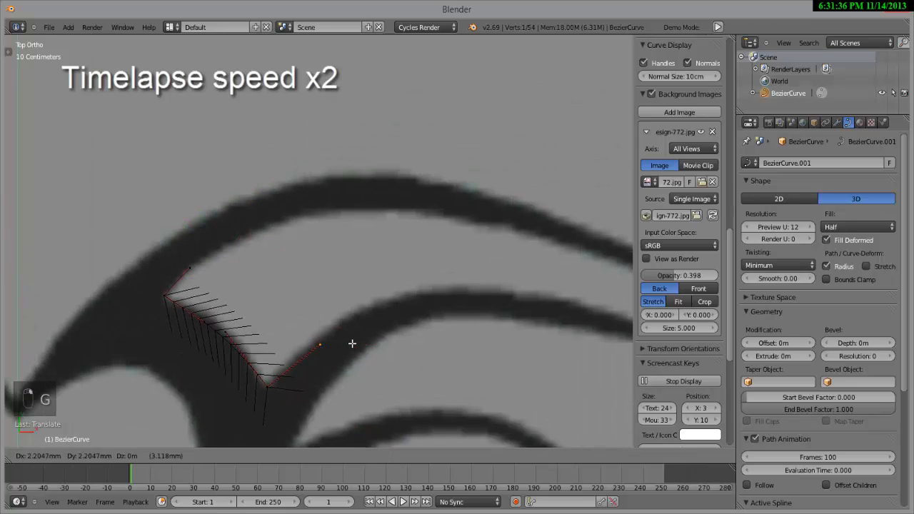
{"action": "left_click", "coordinate": [349, 337]}
{"action": "right_click", "coordinate": [322, 337], "text": "shift"}
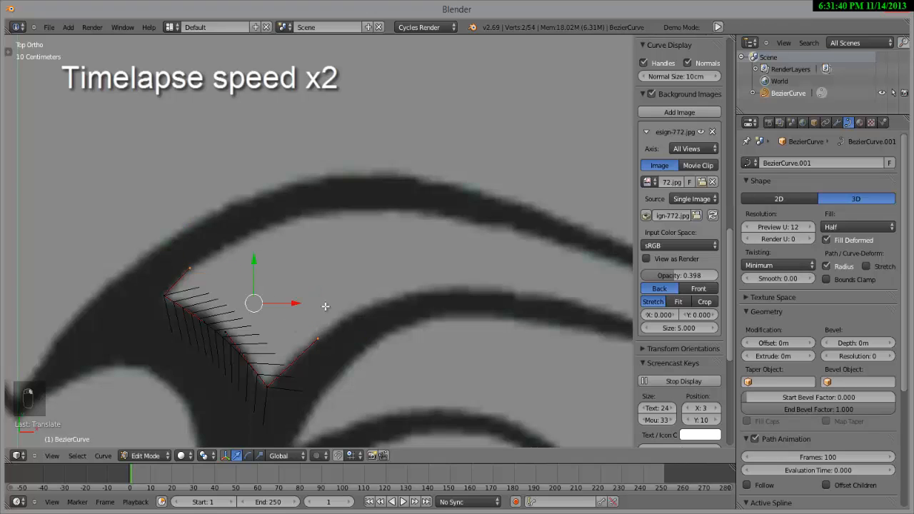
{"action": "key", "text": "e"}
{"action": "right_click", "coordinate": [375, 276]}
{"action": "key", "text": "e"}
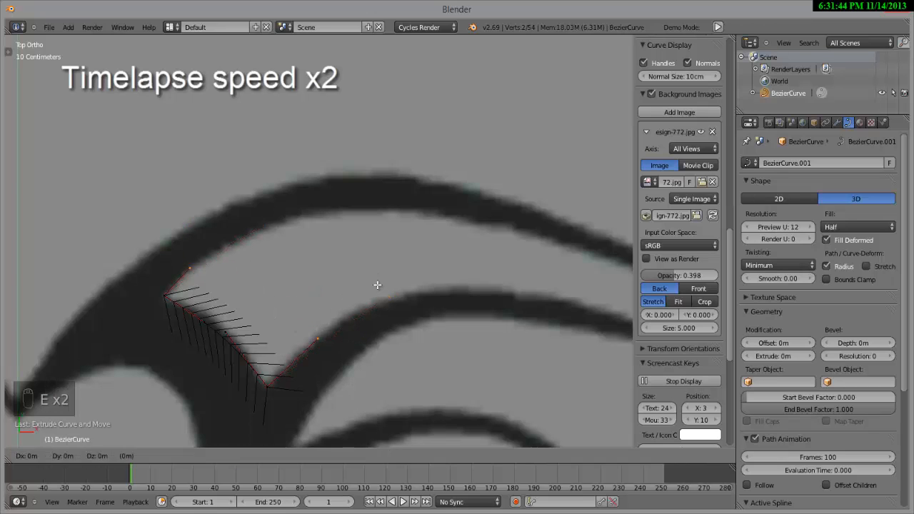
{"action": "left_click", "coordinate": [422, 255]}
- Extrude a new point from the upper corner point and place it on the gap's upper edge, past the crest of the arch
{"action": "key", "text": "e"}
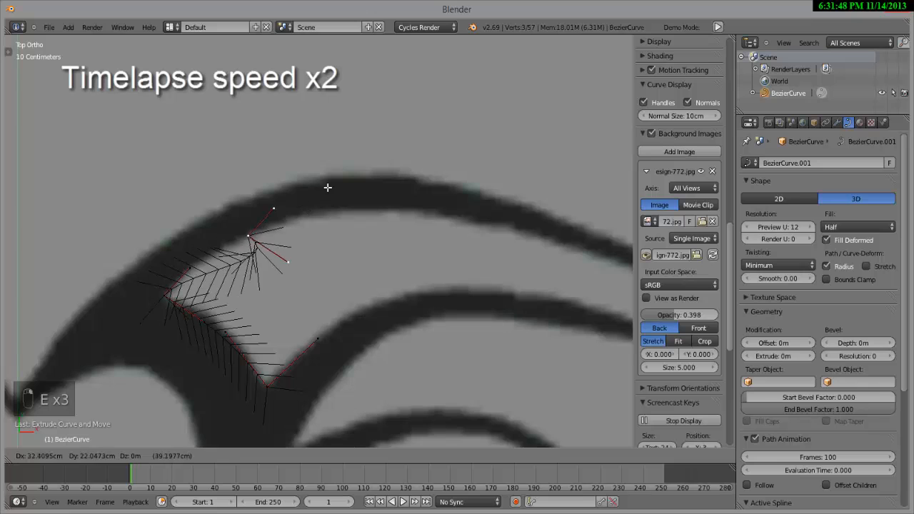
{"action": "left_click", "coordinate": [343, 202]}
{"action": "scroll", "coordinate": [413, 250], "scroll_direction": "down", "scroll_amount": 3}
{"action": "scroll", "coordinate": [413, 250], "scroll_direction": "down", "scroll_amount": 1}
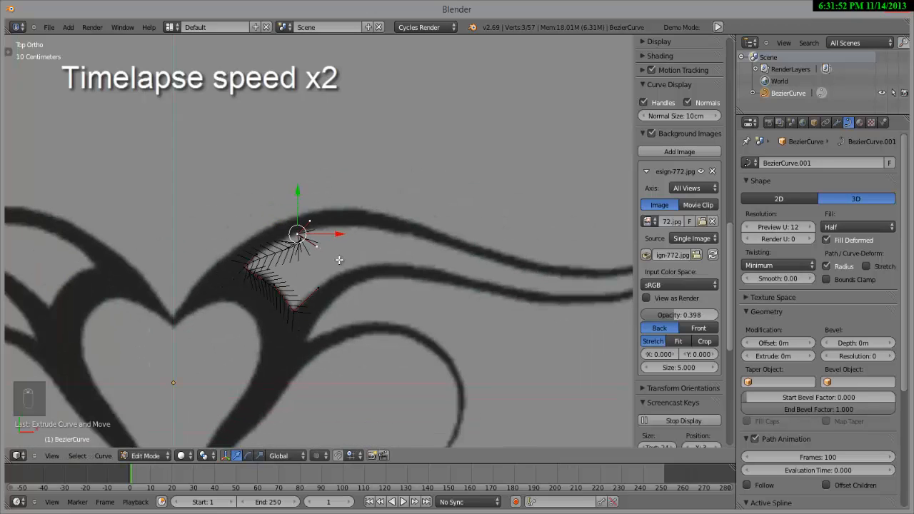
{"action": "key", "text": "g"}
{"action": "left_click", "coordinate": [448, 256]}
- Stretch the new point's two handles so the curve follows the arch behind it and the descending upper edge ahead
{"action": "key", "text": "g"}
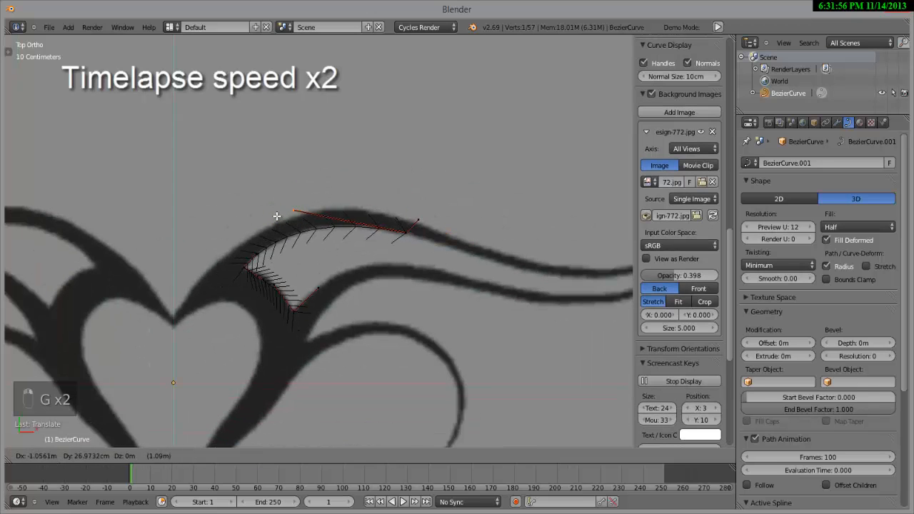
{"action": "left_click", "coordinate": [281, 215]}
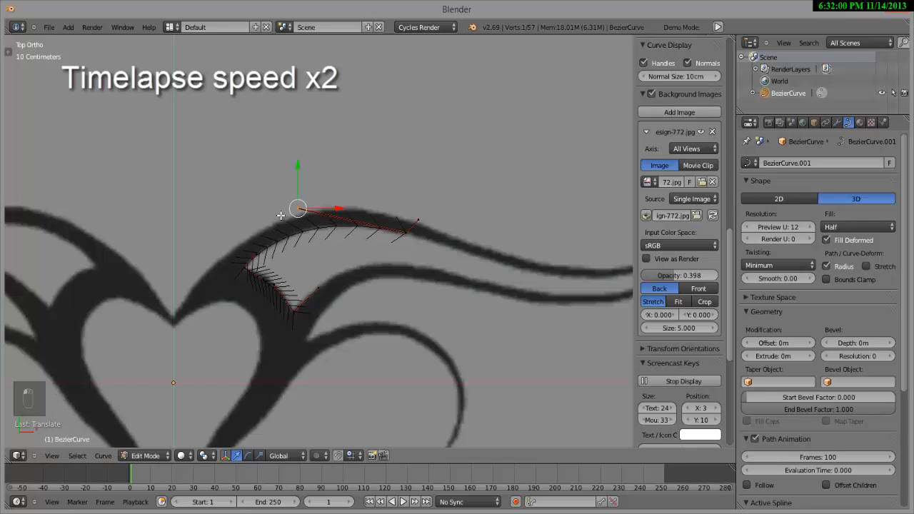
{"action": "scroll", "coordinate": [437, 234], "scroll_direction": "up", "scroll_amount": 3}
{"action": "middle_click_drag", "start_coordinate": [435, 267], "coordinate": [325, 242], "text": "shift"}
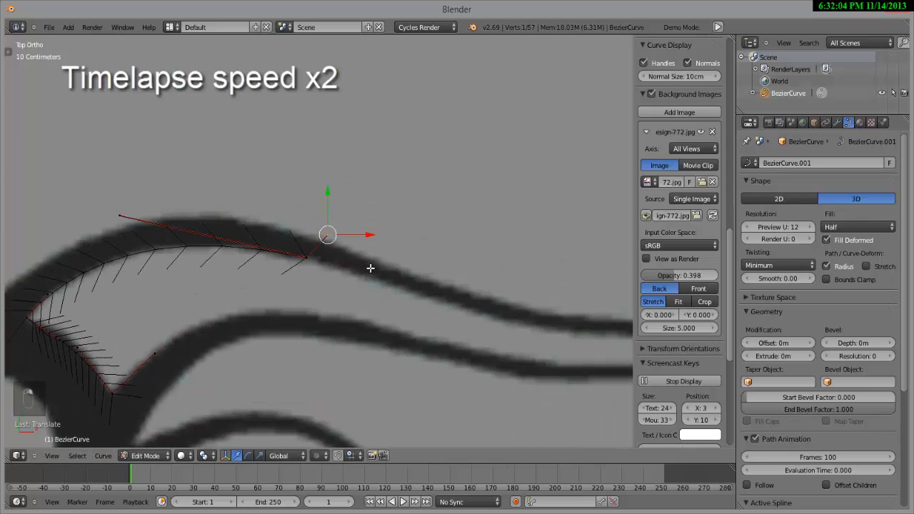
{"action": "key", "text": "g"}
{"action": "left_click", "coordinate": [477, 360]}
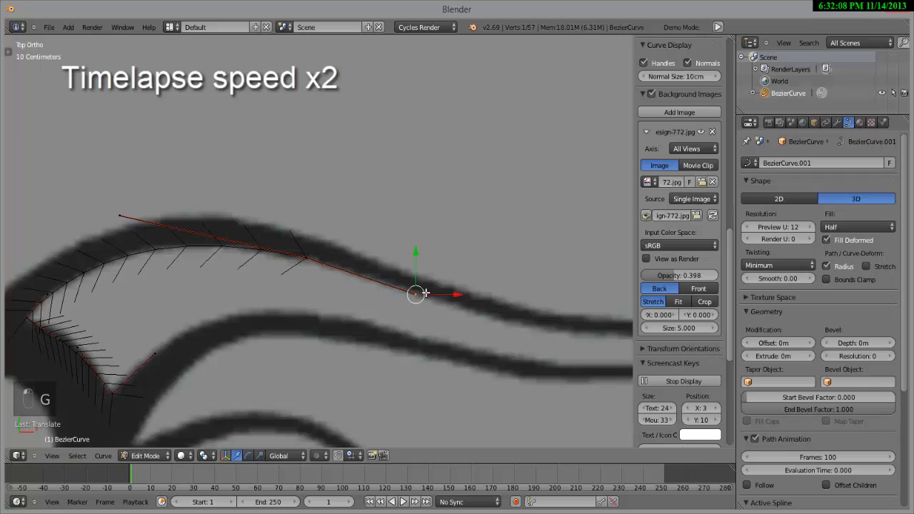
- Extrude the next point to the low dip of the upper edge and angle its outer handle toward the wing tip
{"action": "scroll", "coordinate": [399, 294], "scroll_direction": "down", "scroll_amount": 2}
{"action": "middle_click_drag", "start_coordinate": [399, 295], "coordinate": [311, 282], "text": "shift"}
{"action": "key", "text": "e"}
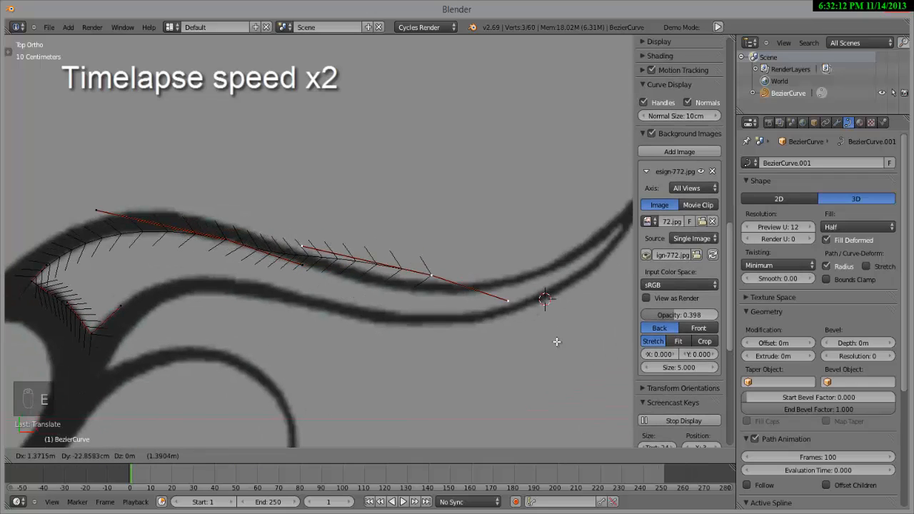
{"action": "left_click", "coordinate": [505, 337]}
{"action": "right_click", "coordinate": [502, 317]}
{"action": "key", "text": "g"}
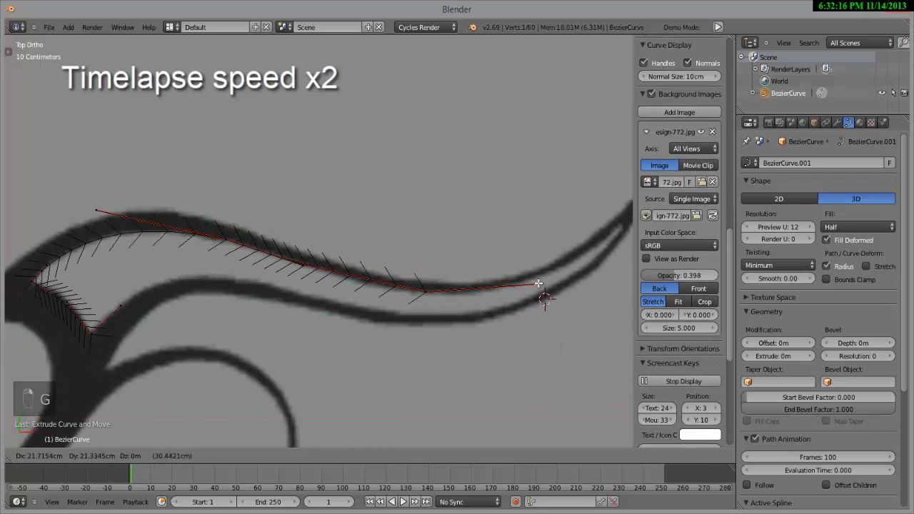
{"action": "left_click", "coordinate": [538, 284]}
- Extrude another point from the dip to the gap's pointed end near the wing tip, hiding the properties sidebar for room
{"action": "scroll", "coordinate": [541, 289], "scroll_direction": "up", "scroll_amount": 3}
{"action": "scroll", "coordinate": [644, 280], "scroll_direction": "up", "scroll_amount": 2}
{"action": "key", "text": "e"}
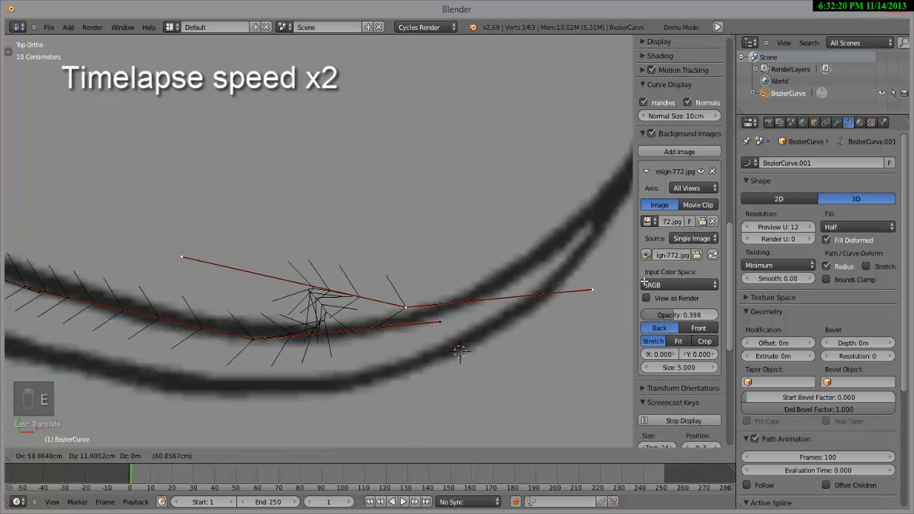
{"action": "left_click", "coordinate": [625, 268]}
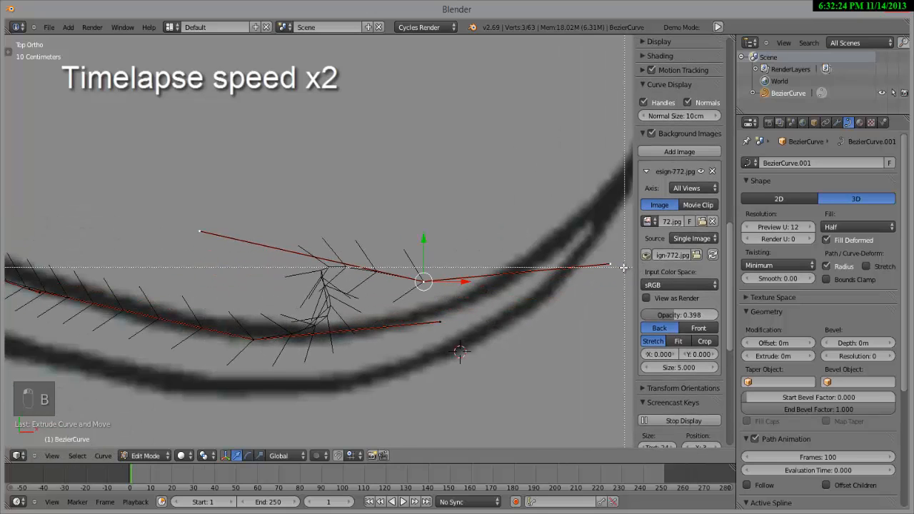
{"action": "right_click", "coordinate": [624, 268]}
{"action": "key", "text": "n"}
{"action": "scroll", "coordinate": [487, 300], "scroll_direction": "down", "scroll_amount": 2}
{"action": "key", "text": "g"}
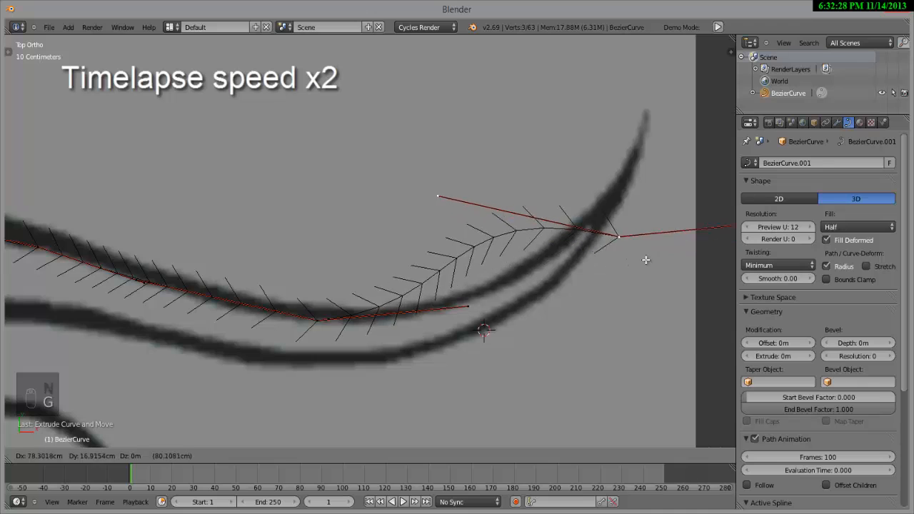
{"action": "left_click", "coordinate": [622, 247]}
- Pull the end point's inner handle back below the upper edge and nudge the point onto the gap's pointed end
{"action": "key", "text": "g"}
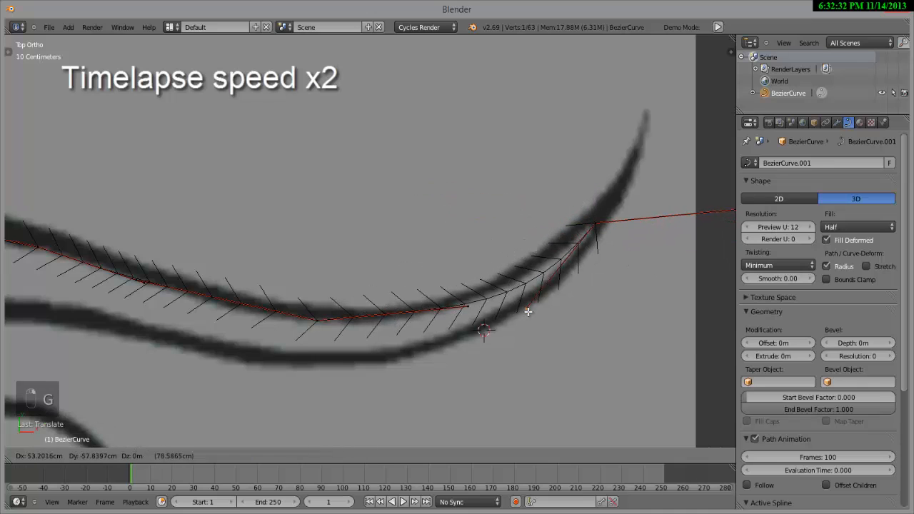
{"action": "left_click", "coordinate": [517, 298]}
{"action": "right_click", "coordinate": [592, 228]}
{"action": "key", "text": "g"}
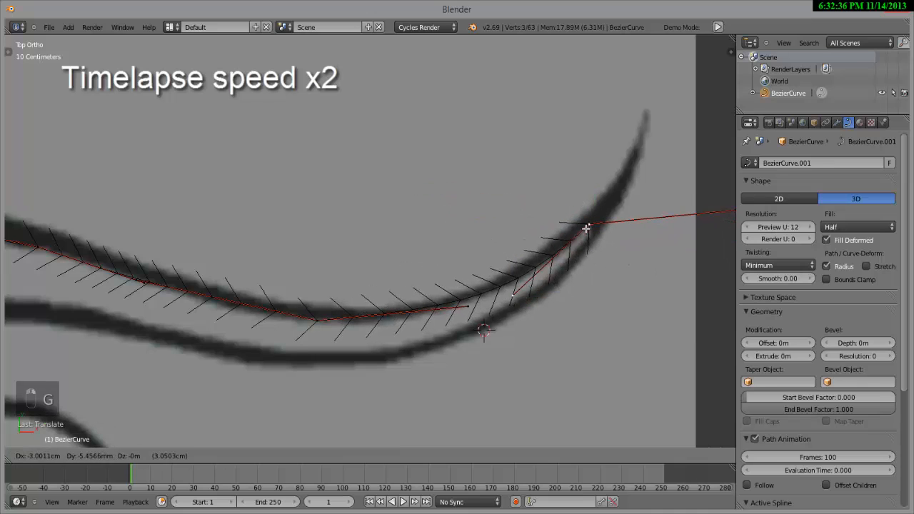
{"action": "left_click", "coordinate": [587, 228]}
- Change the end point's handle type to Vector and lower its inner handle to bend the curve along the upper edge
{"action": "key", "text": "v"}
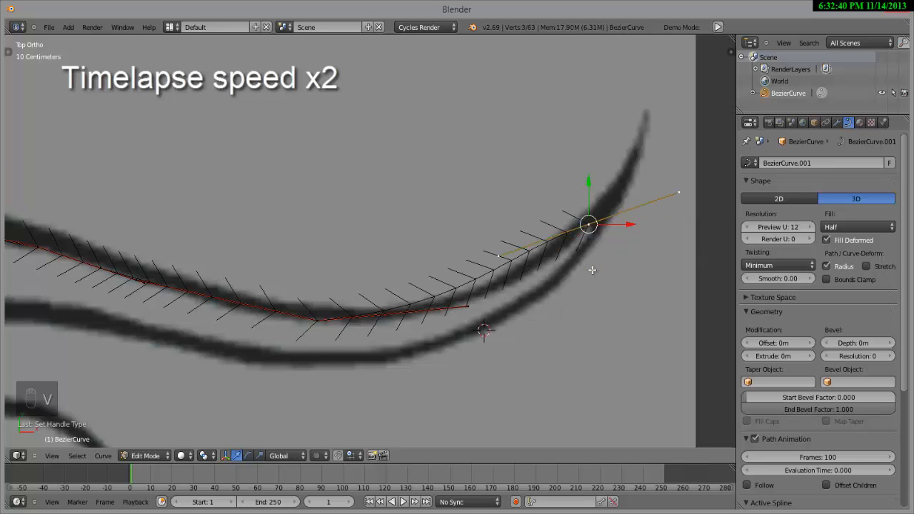
{"action": "key", "text": "g"}
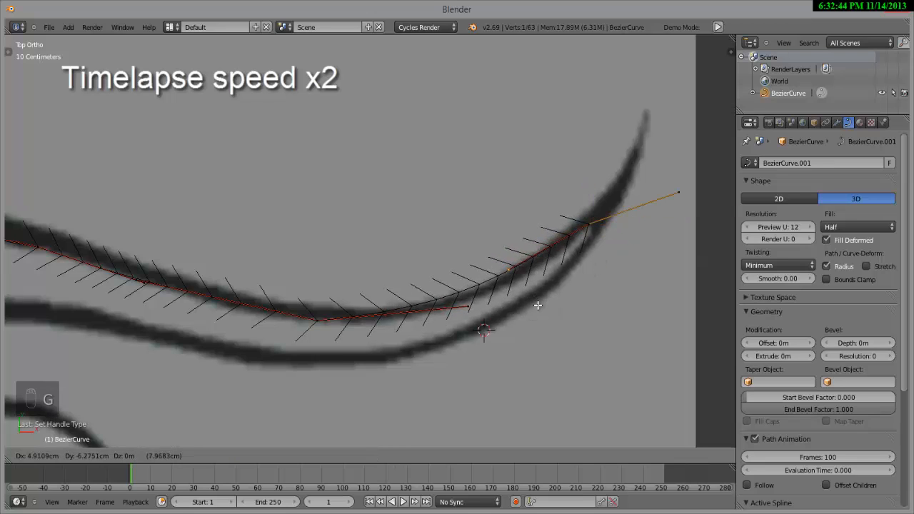
{"action": "left_click", "coordinate": [540, 324]}
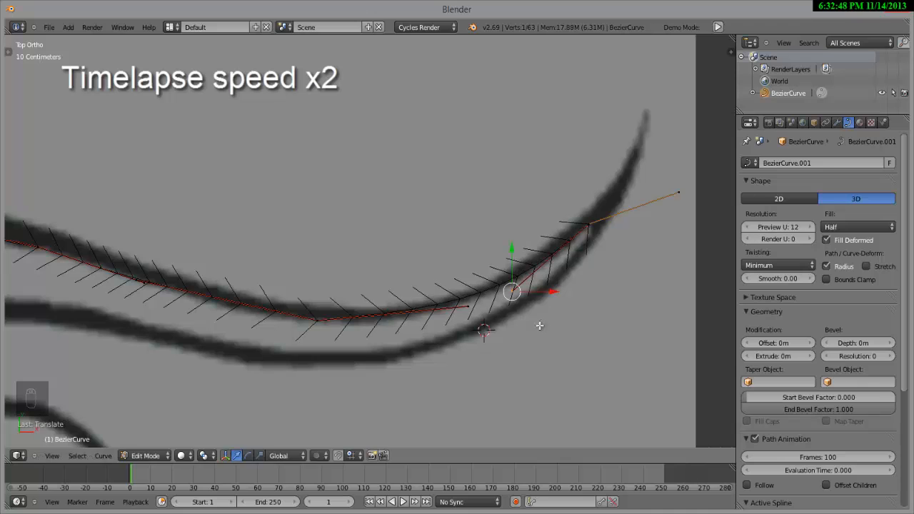
- Adjust the dip point's outer handle so the curve follows the rising upper edge of the gap
{"action": "right_click", "coordinate": [468, 313]}
{"action": "key", "text": "g"}
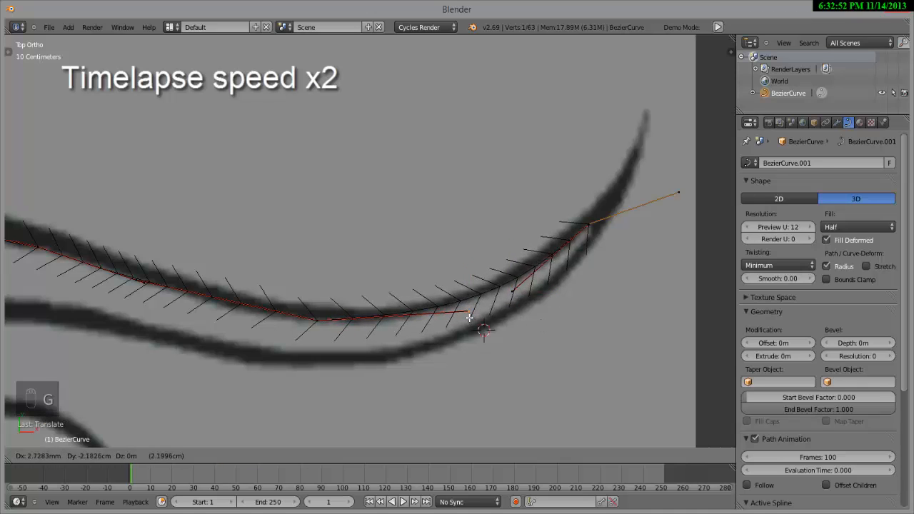
{"action": "left_click", "coordinate": [469, 318]}
{"action": "scroll", "coordinate": [522, 296], "scroll_direction": "up", "scroll_amount": 3}
{"action": "middle_click_drag", "start_coordinate": [559, 338], "coordinate": [438, 258], "text": "shift"}
{"action": "key", "text": "g"}
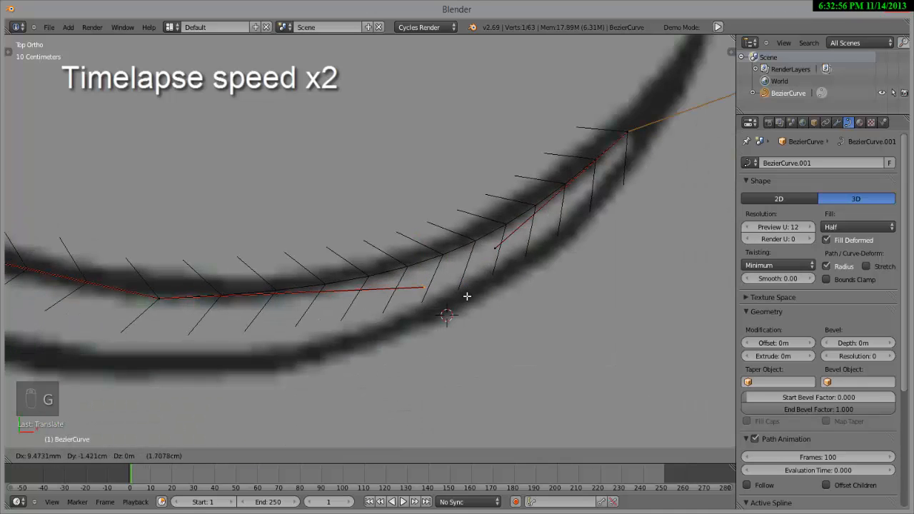
{"action": "left_click", "coordinate": [467, 296]}
- Raise the end point's inner handle slightly to refine the curve along the upper edge
{"action": "right_click", "coordinate": [496, 250]}
{"action": "key", "text": "g"}
{"action": "left_click", "coordinate": [497, 245]}
{"action": "scroll", "coordinate": [639, 165], "scroll_direction": "down", "scroll_amount": 1}
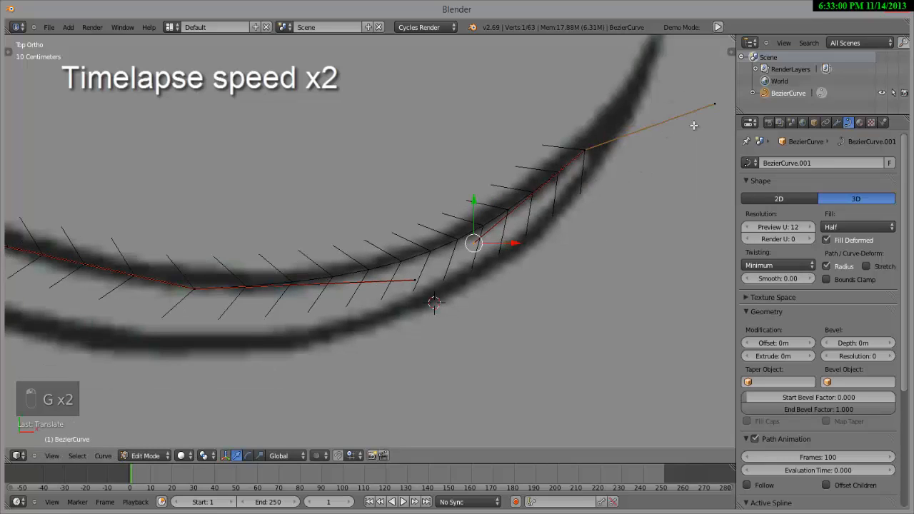
{"action": "key", "text": "g"}
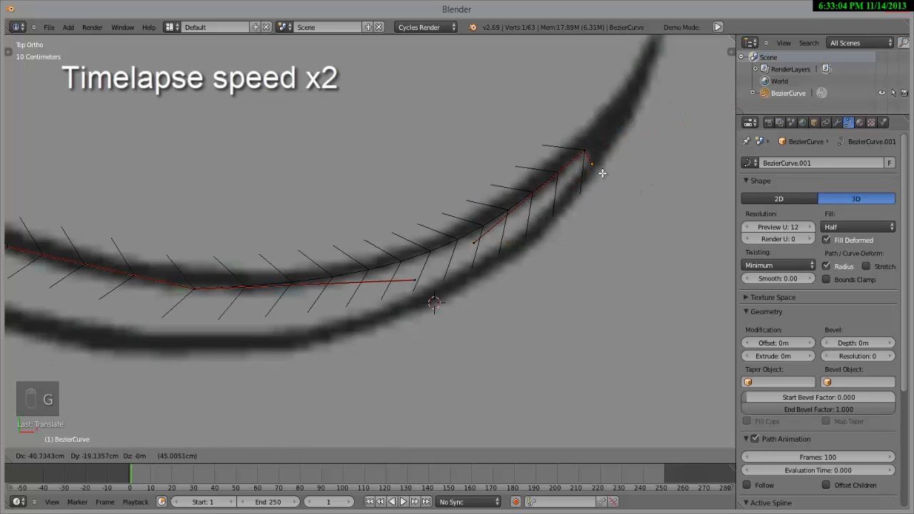
{"action": "left_click", "coordinate": [602, 173]}
- Nudge the end point slightly closer to the gap's pointed end
{"action": "right_click", "coordinate": [583, 152]}
{"action": "key", "text": "g"}
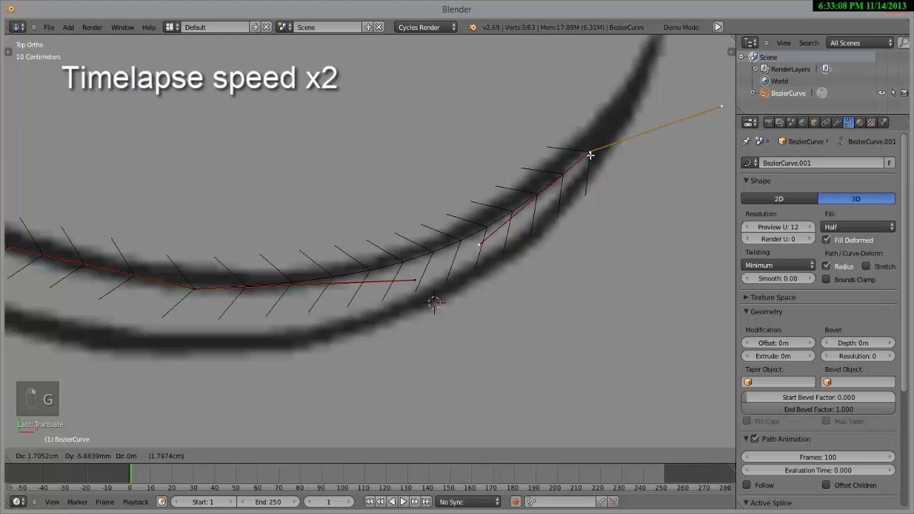
{"action": "left_click", "coordinate": [586, 151]}
- Fine-tune the end point's inner handle and swing its outer handle back along the gap's lower edge
{"action": "right_click", "coordinate": [483, 233]}
{"action": "key", "text": "g"}
{"action": "left_click", "coordinate": [479, 230]}
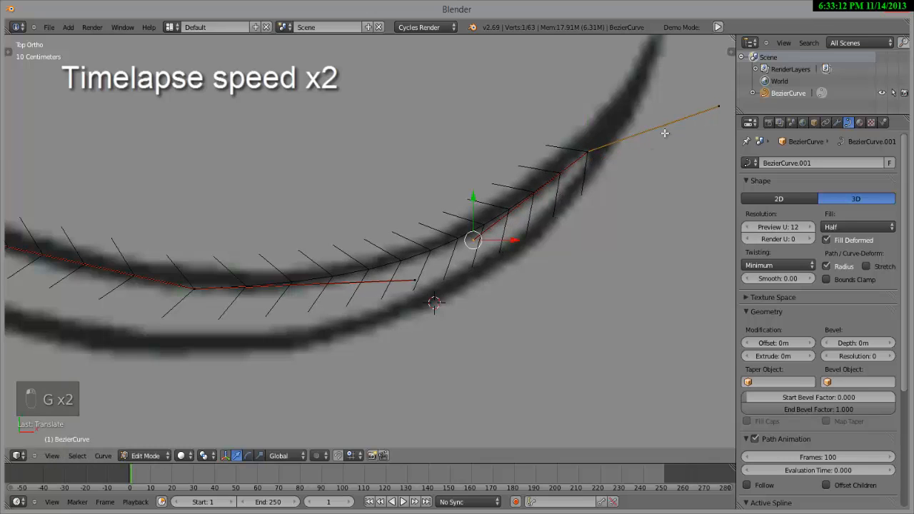
{"action": "key", "text": "g"}
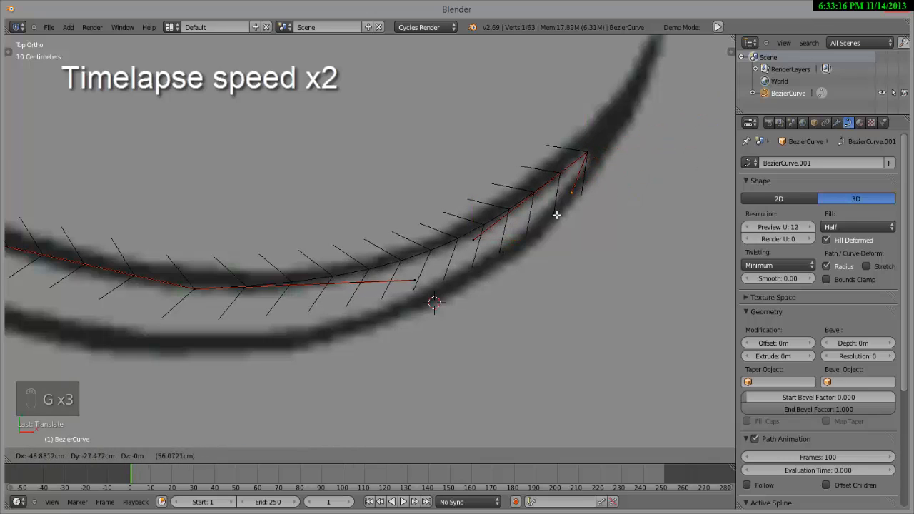
{"action": "left_click", "coordinate": [527, 239]}
- Extrude a new point back along the gap's lower edge and swing one of its handles toward the wing tip
{"action": "key", "text": "e"}
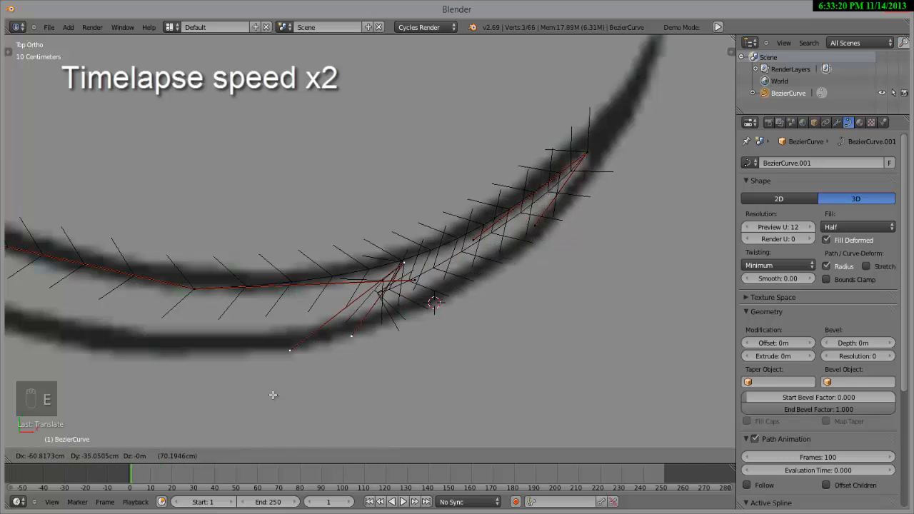
{"action": "left_click", "coordinate": [266, 413]}
{"action": "key", "text": "g"}
{"action": "left_click", "coordinate": [252, 382]}
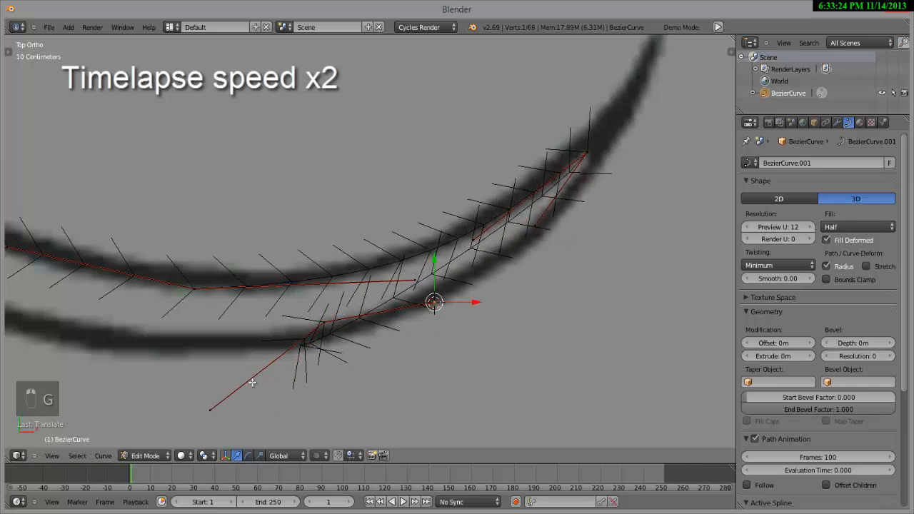
- Lay the new point's outer handle along the gap's lower edge, reposition the point onto the edge and change its handle type
{"action": "key", "text": "g"}
{"action": "left_click", "coordinate": [163, 329]}
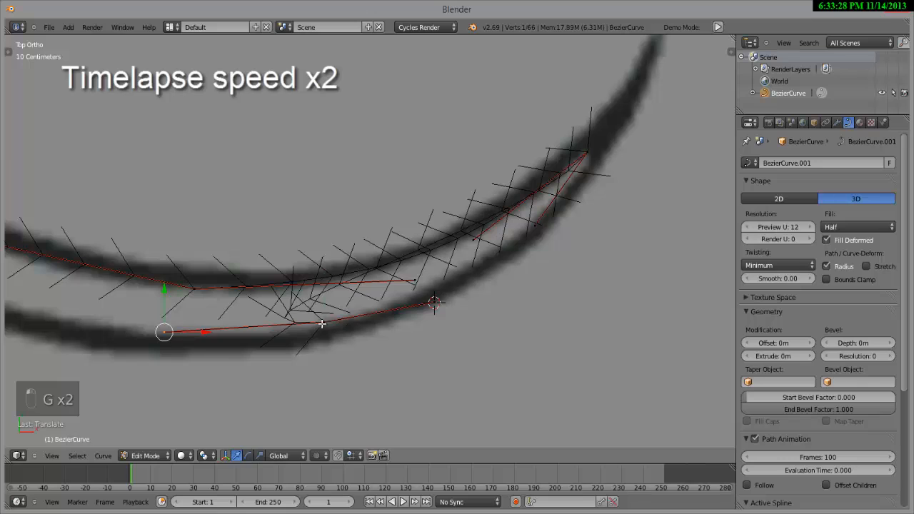
{"action": "right_click", "coordinate": [322, 323]}
{"action": "key", "text": "g"}
{"action": "left_click", "coordinate": [313, 337]}
{"action": "key", "text": "v"}
{"action": "left_click", "coordinate": [337, 335]}
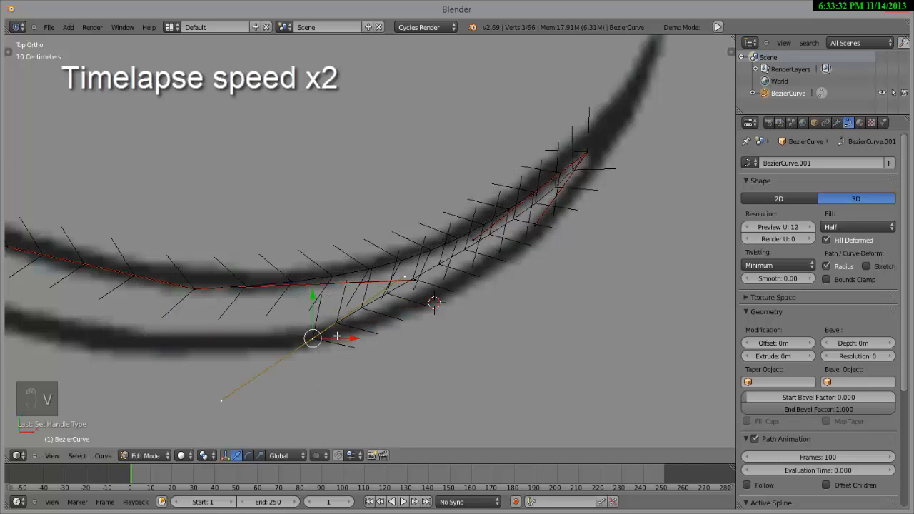
- Fit the segment toward the wing tip to the lower edge using the new point's inner handle and the tip point's lower handle
{"action": "key", "text": "g"}
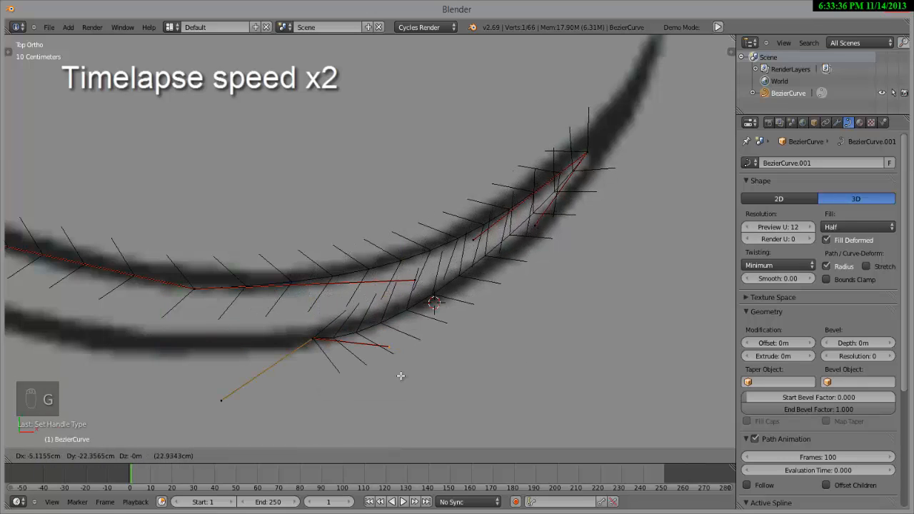
{"action": "left_click", "coordinate": [400, 376]}
{"action": "key", "text": "g"}
{"action": "left_click", "coordinate": [536, 240]}
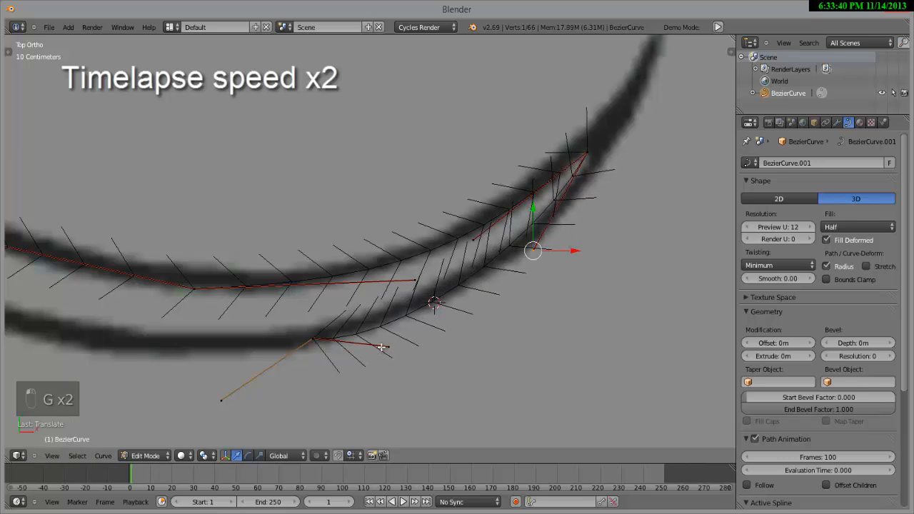
{"action": "right_click", "coordinate": [389, 346]}
{"action": "key", "text": "g"}
{"action": "left_click", "coordinate": [359, 326]}
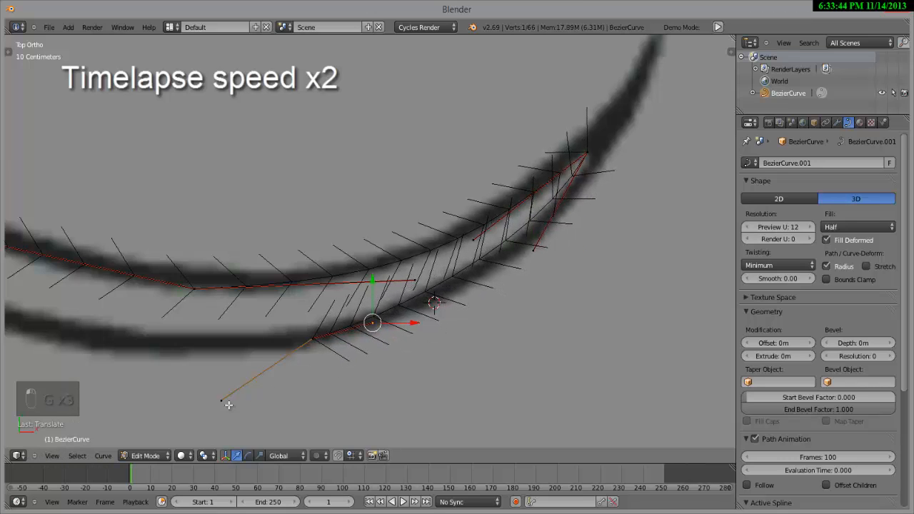
- Swing the new point's outer handle level along the gap's lower edge and nudge the point slightly upward
{"action": "right_click", "coordinate": [222, 400]}
{"action": "key", "text": "g"}
{"action": "left_click", "coordinate": [213, 336]}
{"action": "right_click", "coordinate": [305, 339]}
{"action": "key", "text": "g"}
{"action": "left_click", "coordinate": [308, 334]}
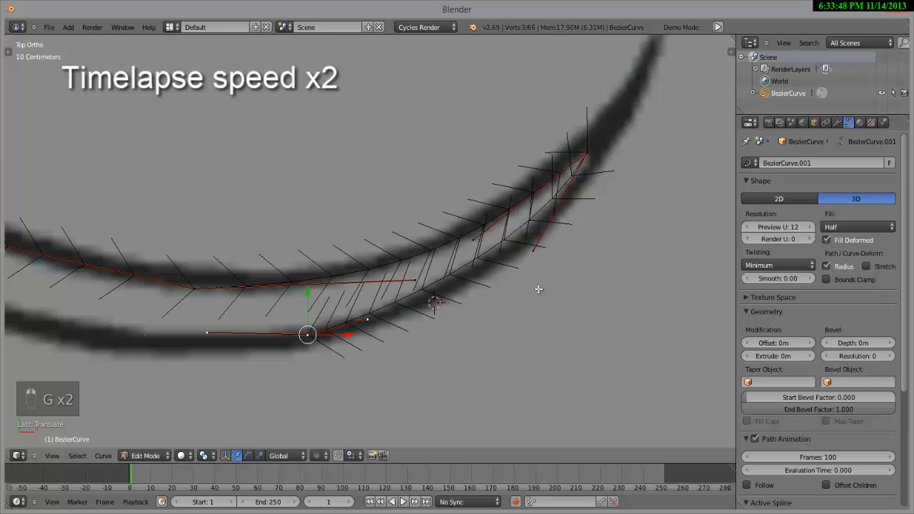
- Lengthen the point's inner handle and pull the tip point's lower handle slightly outward to refine the lower edge
{"action": "key", "text": "g"}
{"action": "left_click", "coordinate": [418, 305]}
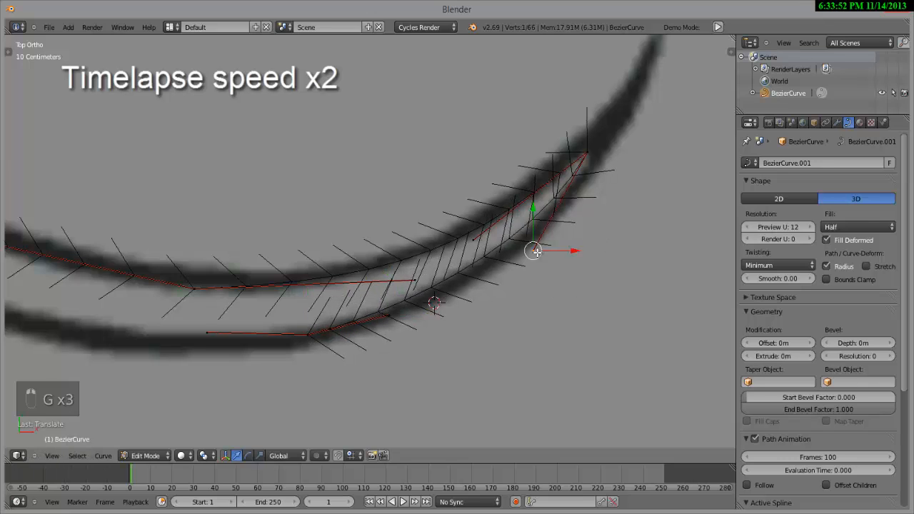
{"action": "key", "text": "g"}
{"action": "left_click", "coordinate": [536, 261]}
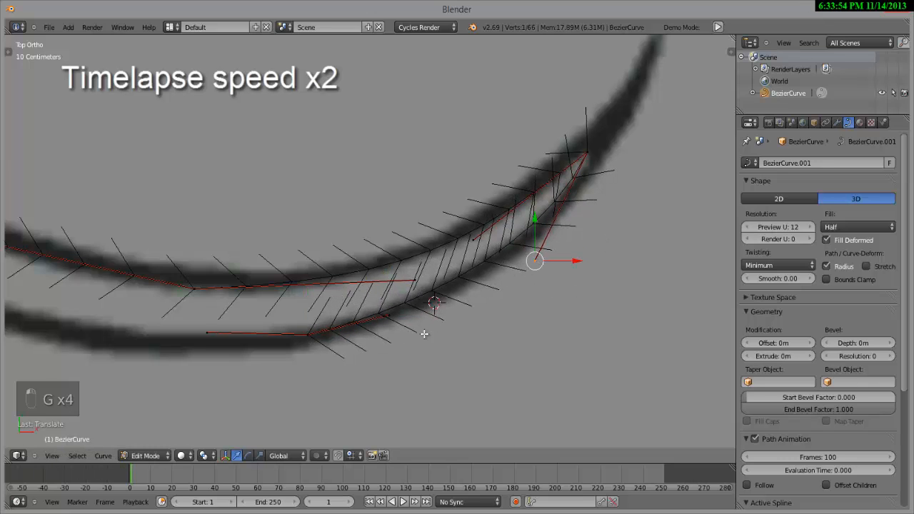
- Extrude another point back along the gap's lower edge and rotate its handles to follow the edge's slope
{"action": "right_click", "coordinate": [208, 333]}
{"action": "scroll", "coordinate": [208, 332], "scroll_direction": "down", "scroll_amount": 3}
{"action": "middle_click_drag", "start_coordinate": [282, 341], "coordinate": [367, 342], "text": "shift"}
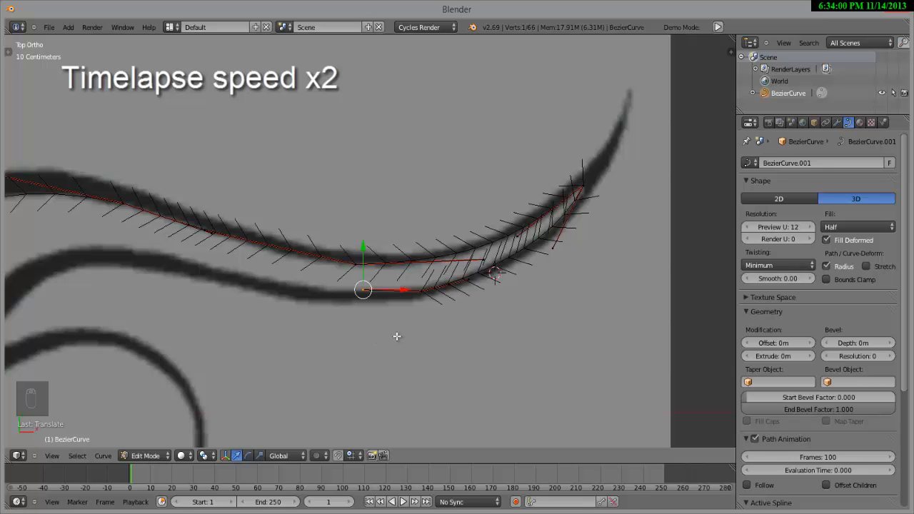
{"action": "key", "text": "e"}
{"action": "left_click", "coordinate": [191, 319]}
{"action": "key", "text": "r"}
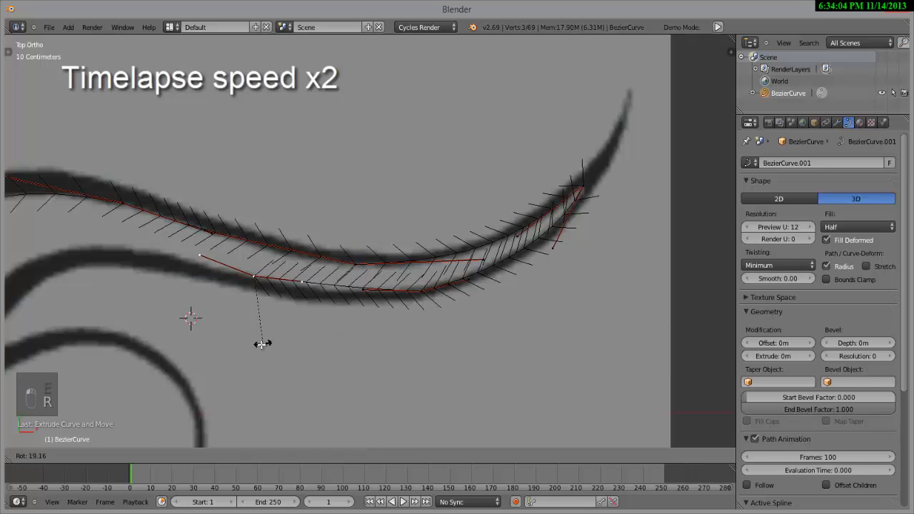
{"action": "left_click", "coordinate": [261, 341]}
- Adjust the end point's inner handle and nudge the point onto the gap's lower edge
{"action": "scroll", "coordinate": [261, 340], "scroll_direction": "up", "scroll_amount": 2}
{"action": "middle_click_drag", "start_coordinate": [273, 303], "coordinate": [402, 255], "text": "shift"}
{"action": "key", "text": "g"}
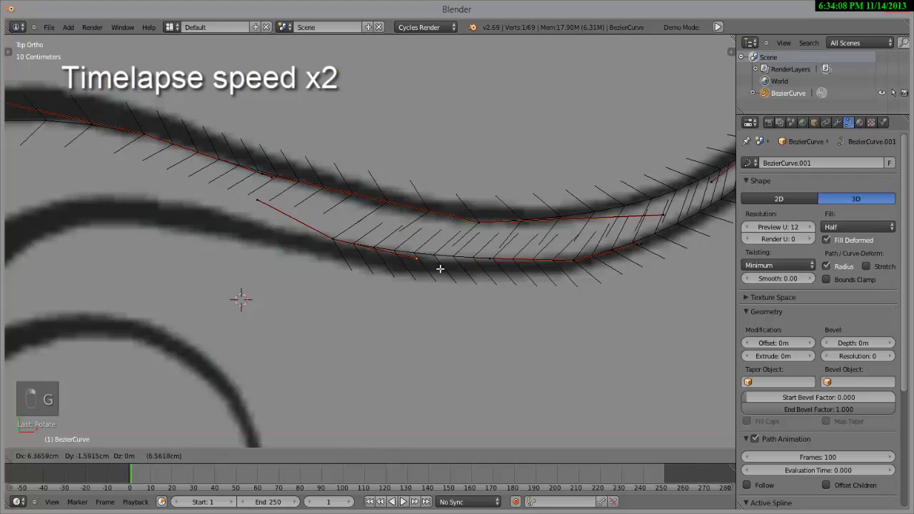
{"action": "left_click", "coordinate": [431, 263]}
{"action": "right_click", "coordinate": [332, 244]}
{"action": "key", "text": "g"}
{"action": "left_click", "coordinate": [326, 244]}
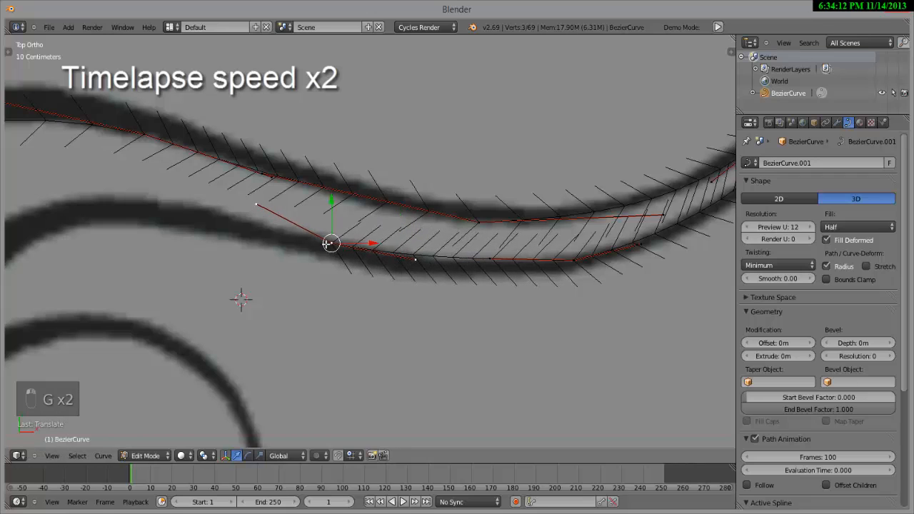
- Rotate the end point's outer handle down along the lower edge and realign its inner handle to smooth the curve
{"action": "right_click", "coordinate": [257, 215]}
{"action": "key", "text": "r"}
{"action": "left_click", "coordinate": [232, 233]}
{"action": "key", "text": "g"}
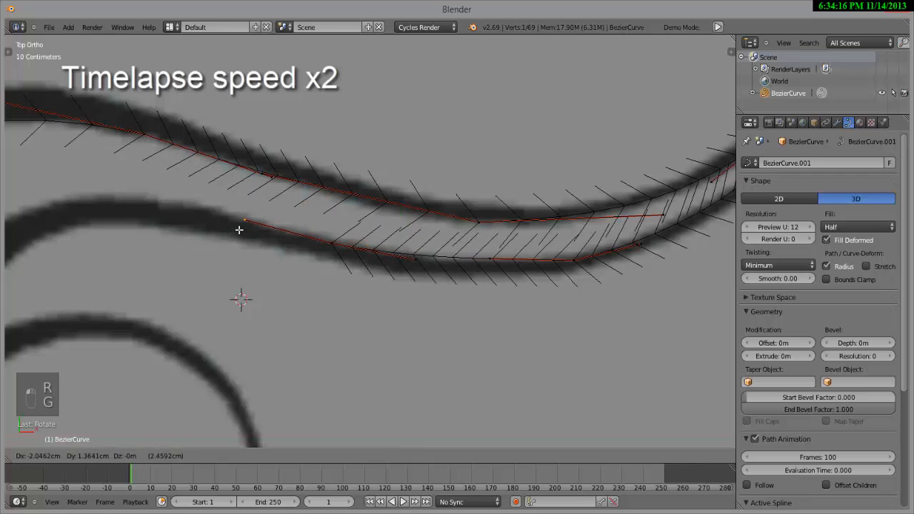
{"action": "left_click", "coordinate": [239, 229]}
{"action": "right_click", "coordinate": [402, 257]}
{"action": "key", "text": "g"}
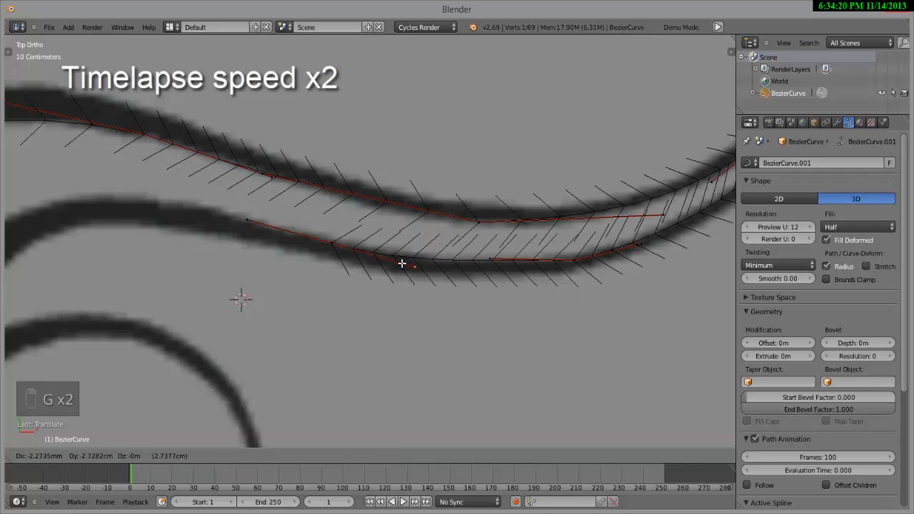
{"action": "left_click", "coordinate": [413, 264]}
- Check the curve outside edit mode and adjust the previous lower-edge point's handle on the wing tip side
{"action": "key", "text": "Tab"}
{"action": "key", "text": "Tab"}
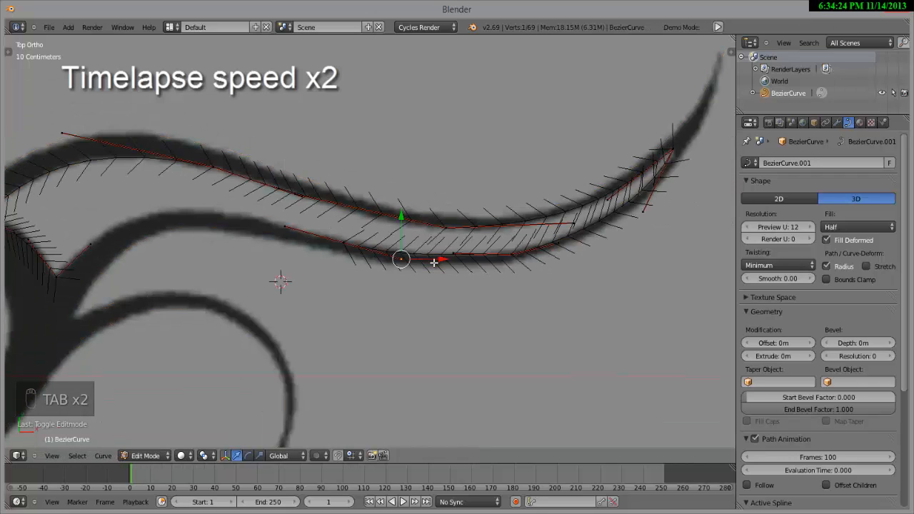
{"action": "key", "text": "Tab"}
{"action": "key", "text": "Tab"}
{"action": "right_click", "coordinate": [511, 255]}
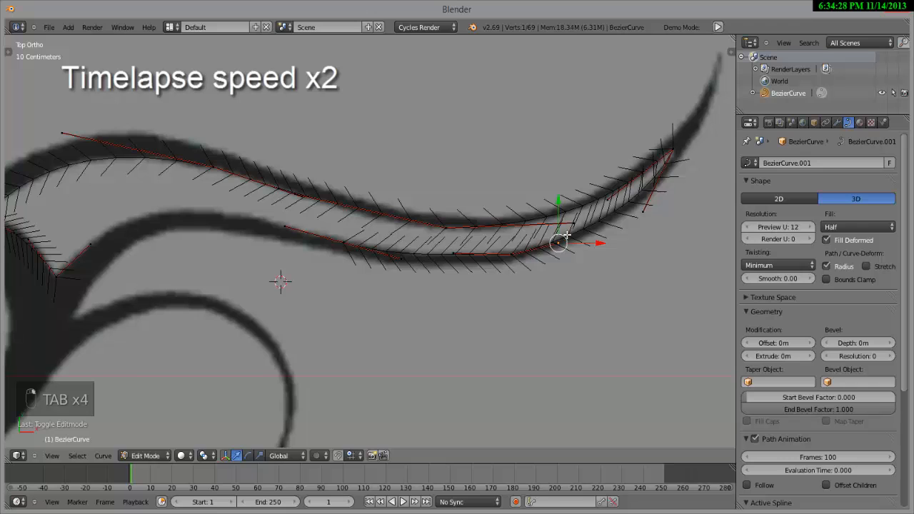
{"action": "key", "text": "g"}
{"action": "left_click", "coordinate": [571, 225]}
- Lower the previous point's handle facing the end point and nudge that point slightly up and inward
{"action": "scroll", "coordinate": [493, 267], "scroll_direction": "up", "scroll_amount": 2}
{"action": "middle_click_drag", "start_coordinate": [494, 265], "coordinate": [361, 249], "text": "shift"}
{"action": "scroll", "coordinate": [360, 248], "scroll_direction": "up", "scroll_amount": 5}
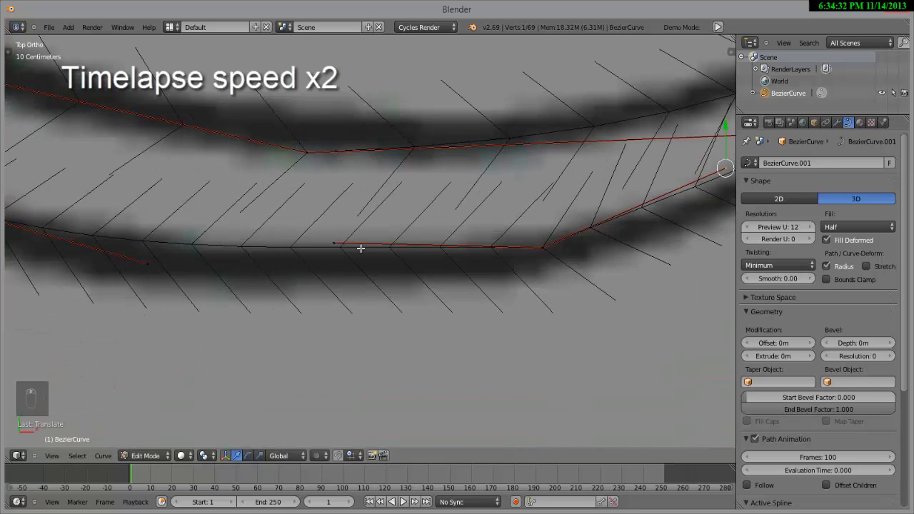
{"action": "key", "text": "g"}
{"action": "left_click", "coordinate": [332, 261]}
{"action": "right_click", "coordinate": [538, 248]}
{"action": "key", "text": "g"}
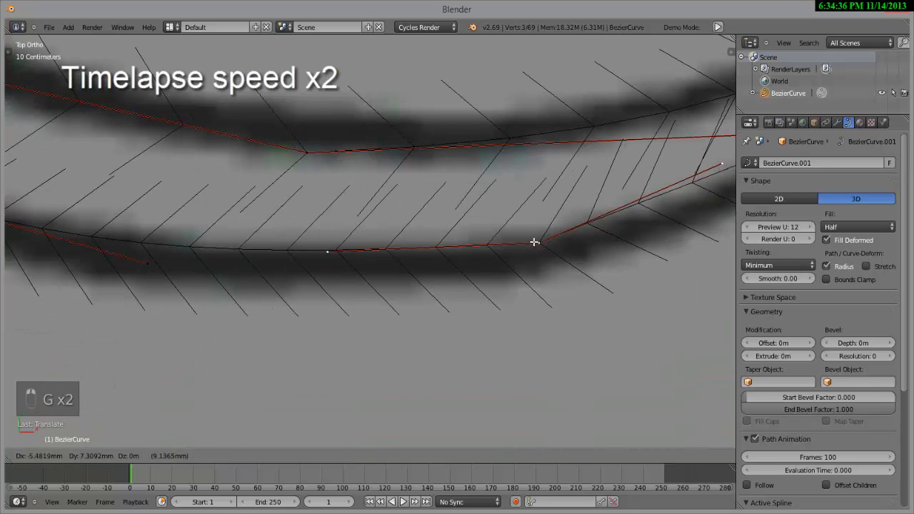
{"action": "left_click", "coordinate": [534, 241]}
- Fine-tune the same point's tip-side handle so the segment toward the wing tip follows the lower edge
{"action": "right_click", "coordinate": [693, 172]}
{"action": "key", "text": "g"}
{"action": "left_click", "coordinate": [710, 185]}
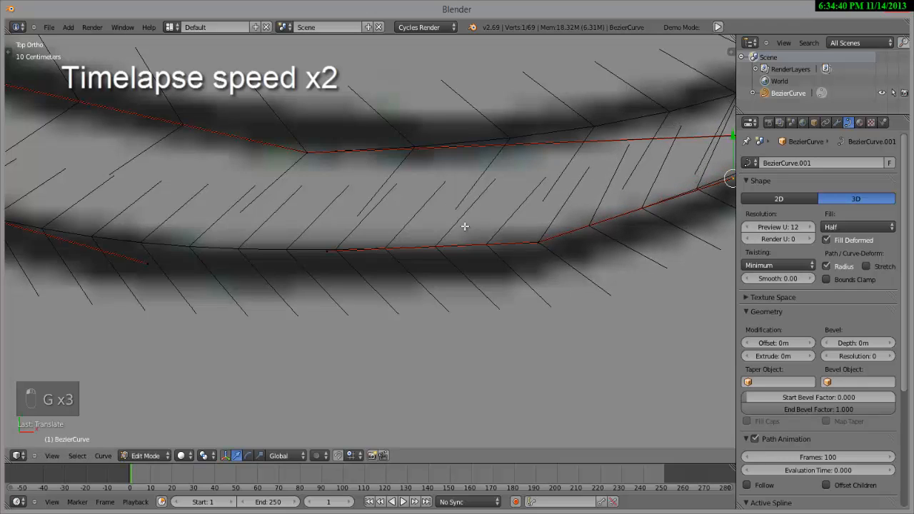
{"action": "key", "text": "g"}
{"action": "left_click", "coordinate": [359, 259]}
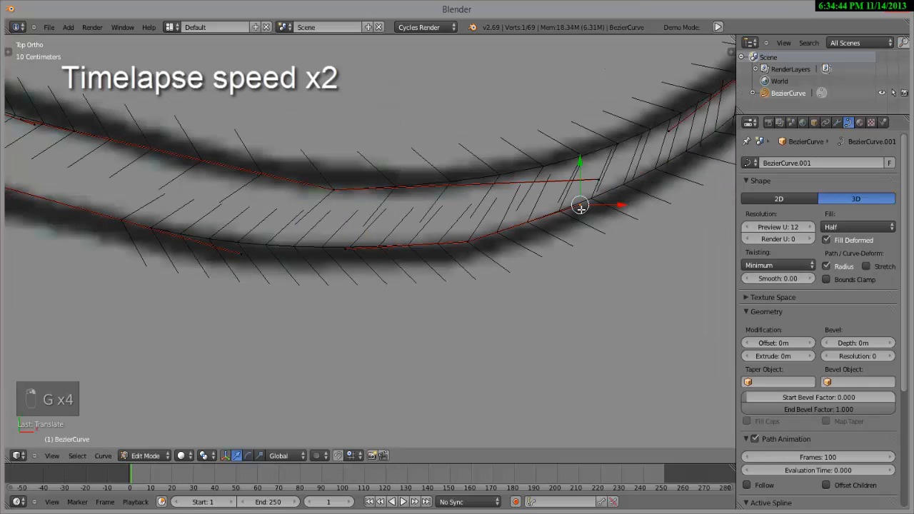
{"action": "key", "text": "g"}
{"action": "left_click", "coordinate": [581, 209]}
- Extrude a new point to the crest of the gap's lower edge and change its handle type
{"action": "scroll", "coordinate": [386, 288], "scroll_direction": "down", "scroll_amount": 1}
{"action": "middle_click_drag", "start_coordinate": [382, 287], "coordinate": [546, 280], "text": "shift"}
{"action": "middle_click_drag", "start_coordinate": [282, 210], "coordinate": [392, 271], "text": "shift"}
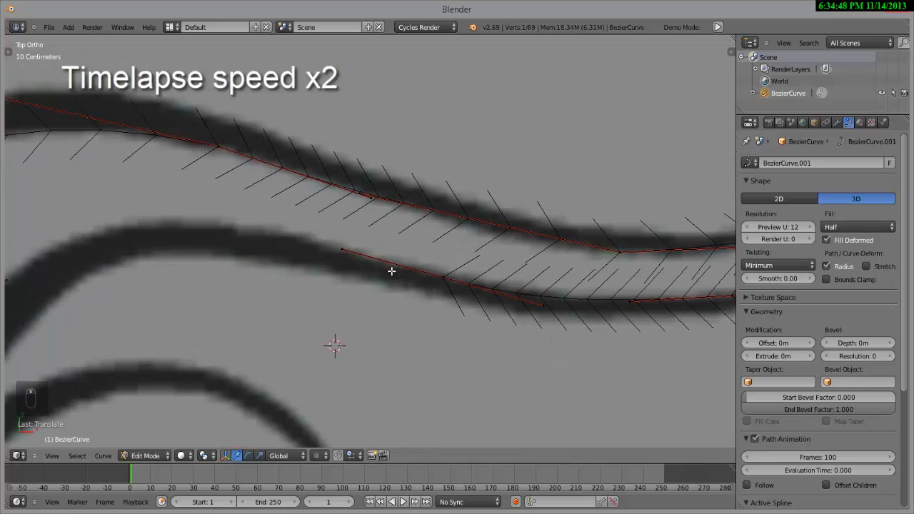
{"action": "key", "text": "e"}
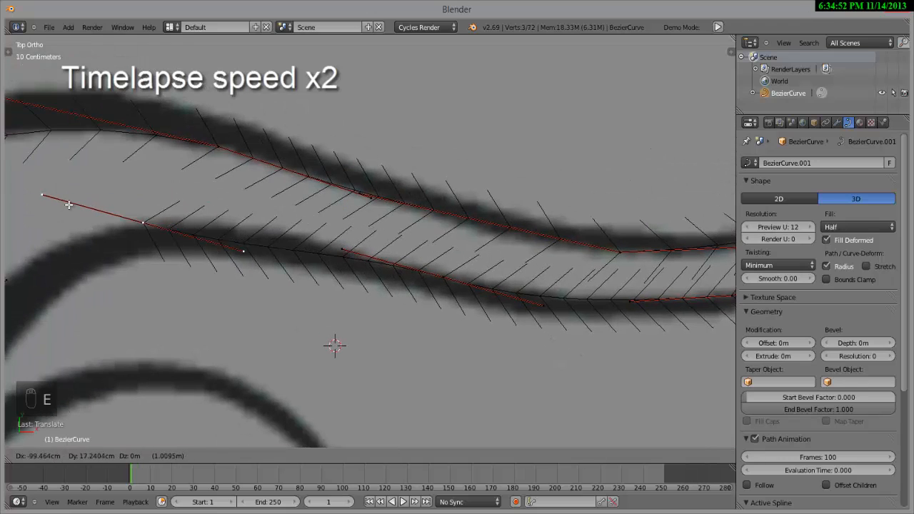
{"action": "left_click", "coordinate": [129, 253]}
{"action": "left_click", "coordinate": [245, 288]}
{"action": "key", "text": "v"}
{"action": "key", "text": "r"}
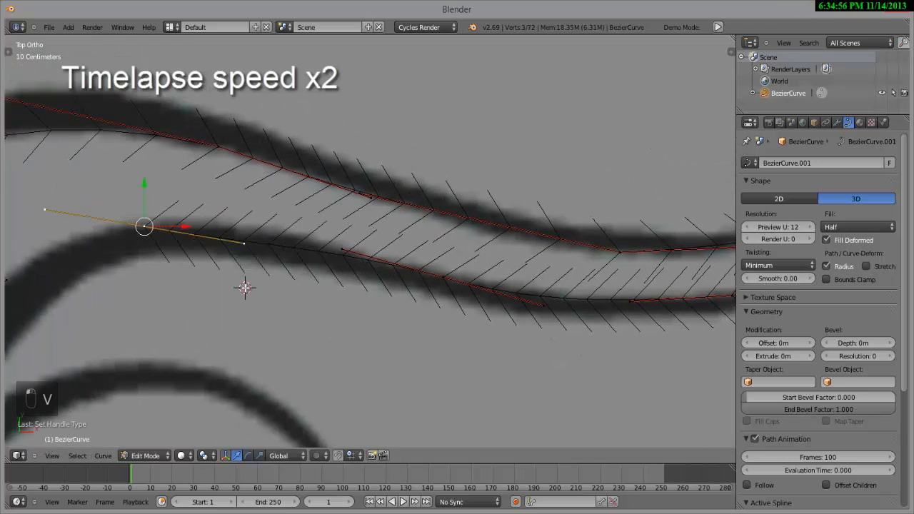
{"action": "key", "text": "r"}
{"action": "left_click", "coordinate": [279, 214]}
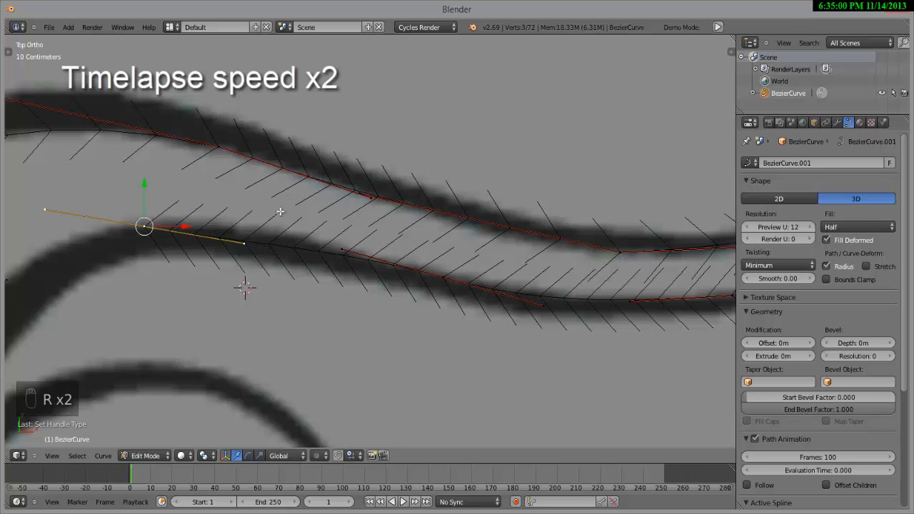
- Nudge the crest point onto the edge and swing both its handles to follow the curve over the crest
{"action": "key", "text": "g"}
{"action": "left_click", "coordinate": [289, 187]}
{"action": "right_click", "coordinate": [243, 244]}
{"action": "key", "text": "g"}
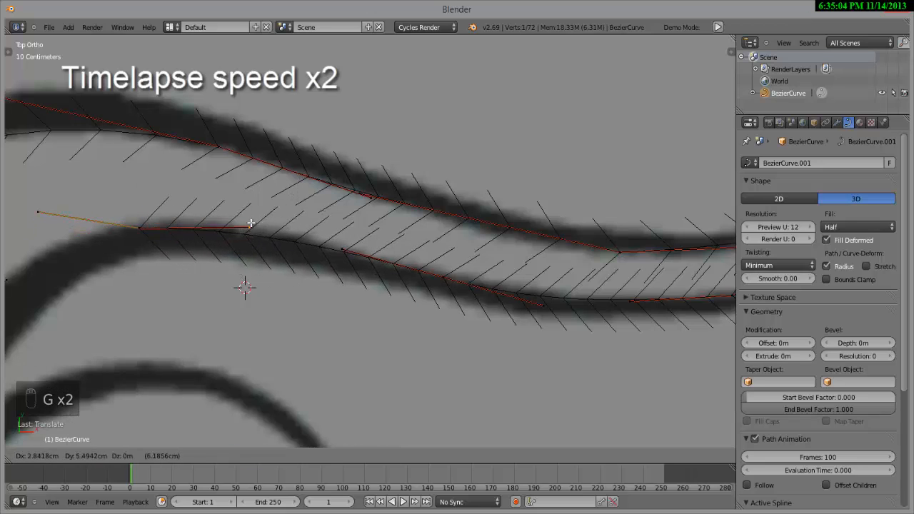
{"action": "left_click", "coordinate": [251, 225]}
{"action": "right_click", "coordinate": [39, 211]}
{"action": "key", "text": "g"}
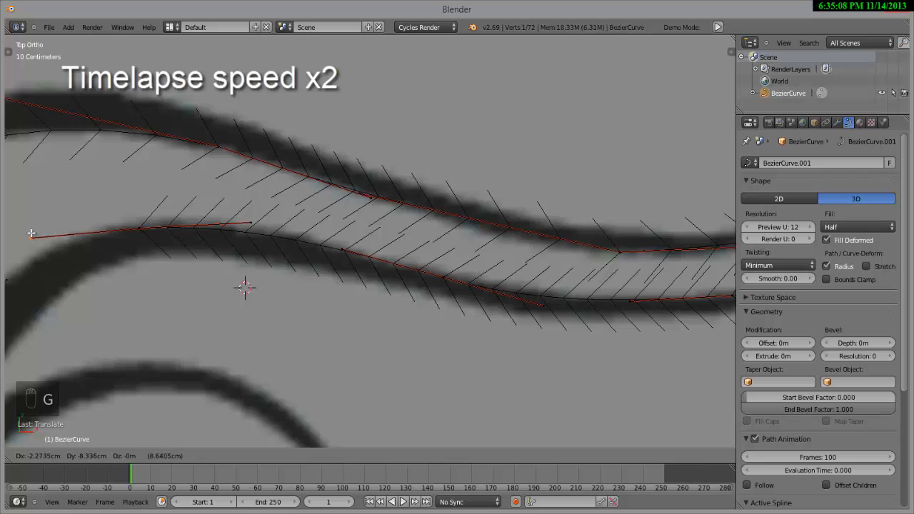
{"action": "left_click", "coordinate": [31, 236]}
- Close the gap outline by joining its two end points with a segment and fit the joining handles to the edge
{"action": "middle_click_drag", "start_coordinate": [32, 236], "coordinate": [365, 239], "text": "shift"}
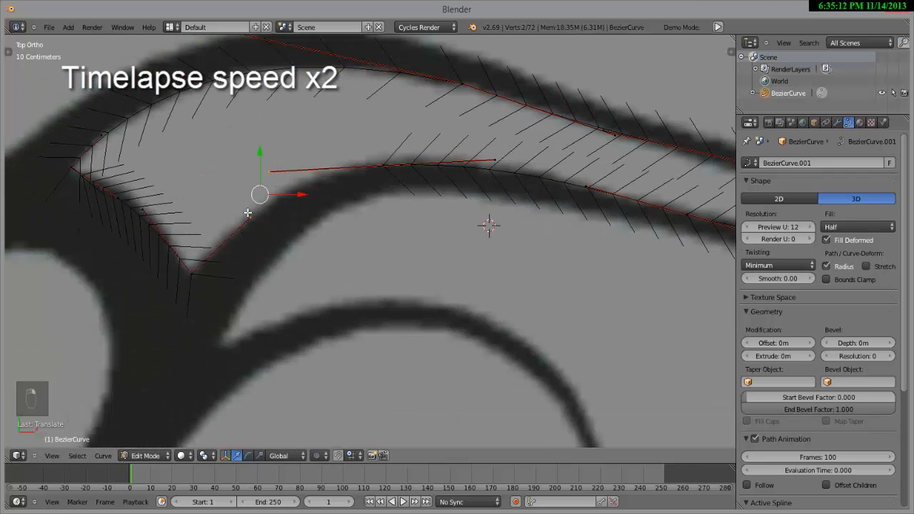
{"action": "key", "text": "f"}
{"action": "key", "text": "g"}
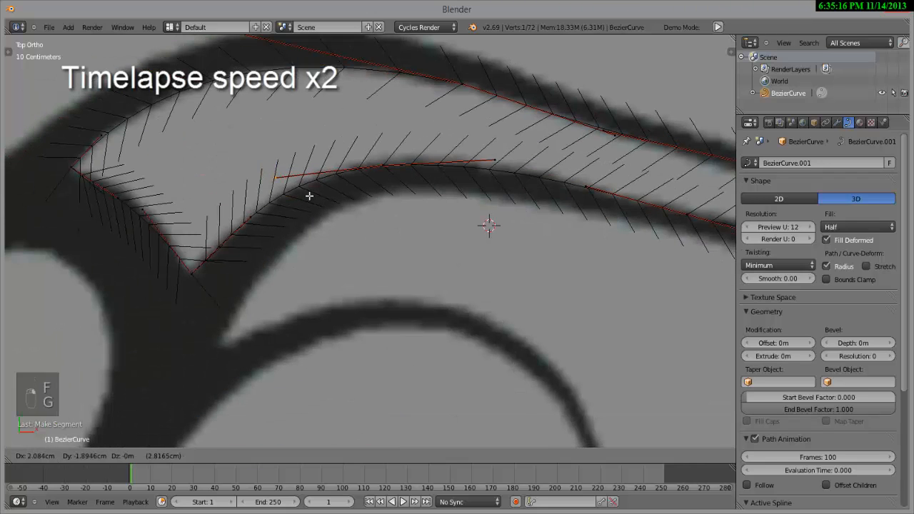
{"action": "left_click", "coordinate": [305, 194]}
{"action": "key", "text": "g"}
{"action": "left_click", "coordinate": [249, 222]}
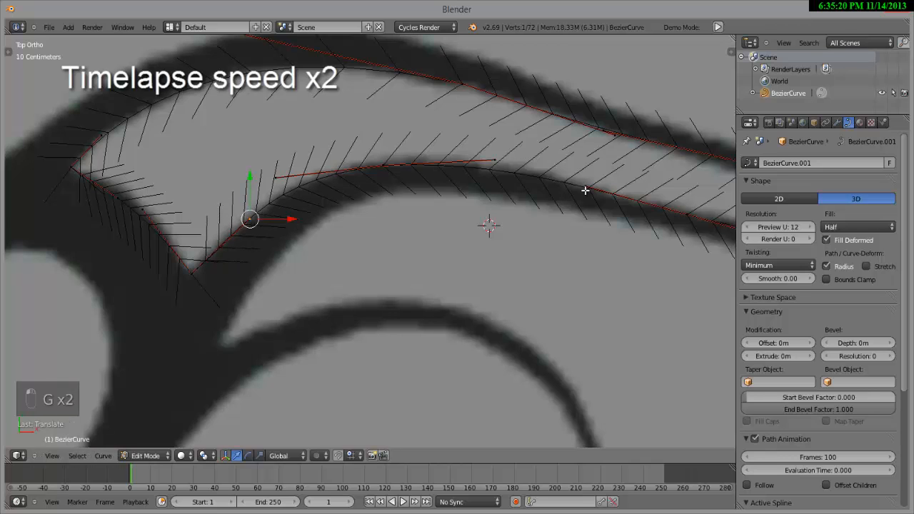
- Return to object mode and examine the traced right half against the whole reference image
{"action": "key", "text": "Tab"}
{"action": "scroll", "coordinate": [604, 222], "scroll_direction": "down", "scroll_amount": 4}
{"action": "scroll", "coordinate": [408, 243], "scroll_direction": "up", "scroll_amount": 1}
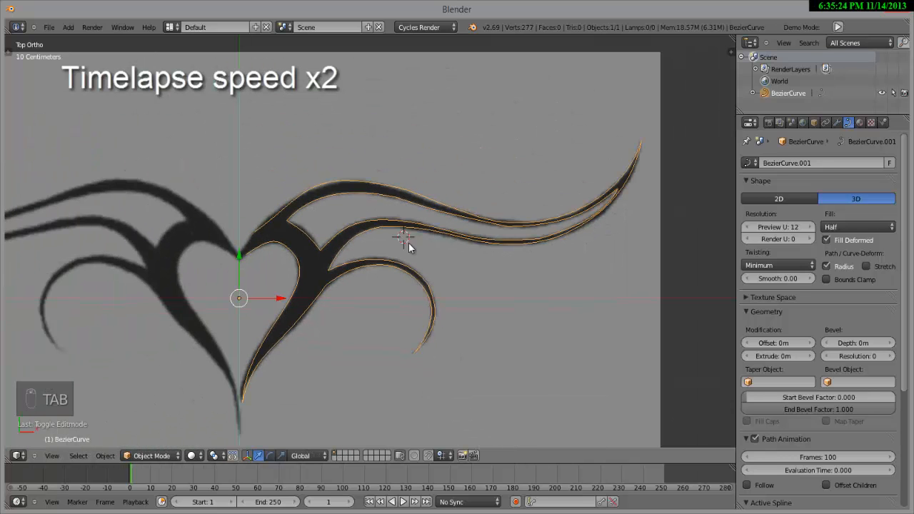
{"action": "scroll", "coordinate": [269, 262], "scroll_direction": "up", "scroll_amount": 3}
{"action": "scroll", "coordinate": [221, 255], "scroll_direction": "down", "scroll_amount": 5}
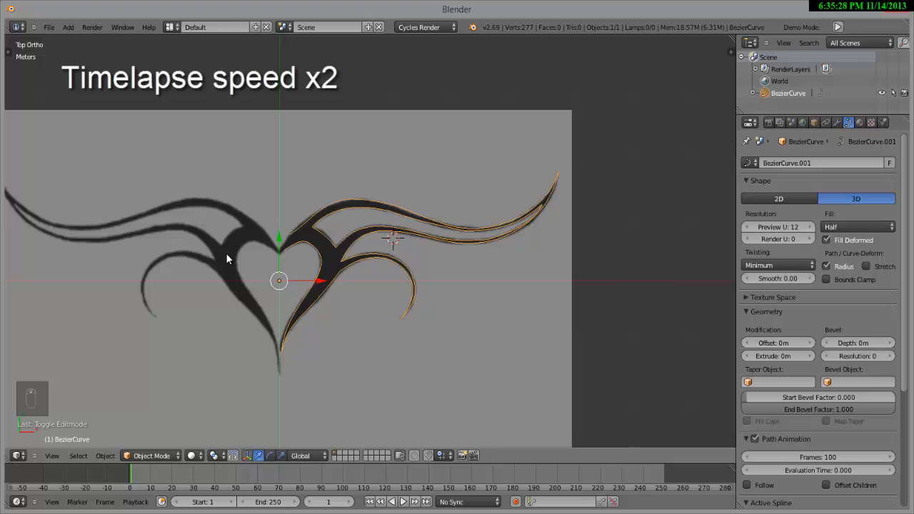
{"action": "scroll", "coordinate": [226, 253], "scroll_direction": "up", "scroll_amount": 1}
{"action": "scroll", "coordinate": [226, 254], "scroll_direction": "down", "scroll_amount": 2}
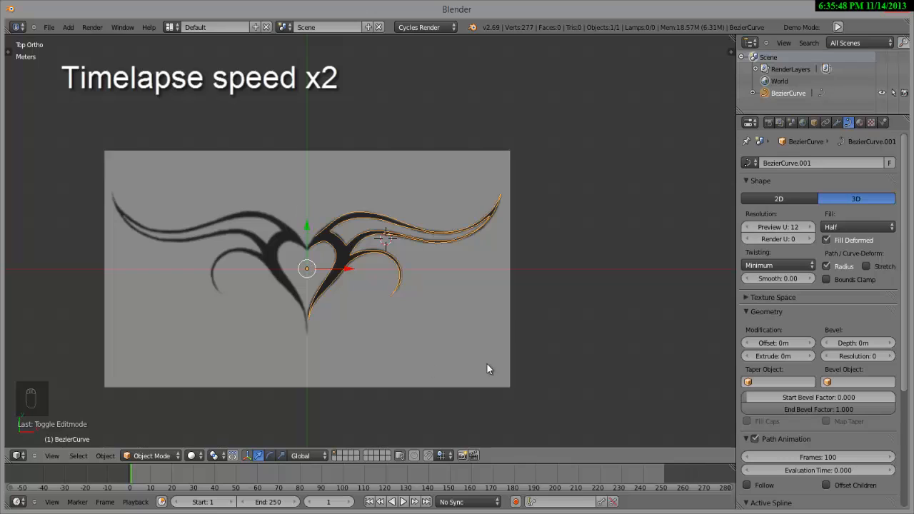
{"action": "scroll", "coordinate": [392, 334], "scroll_direction": "up", "scroll_amount": 3}
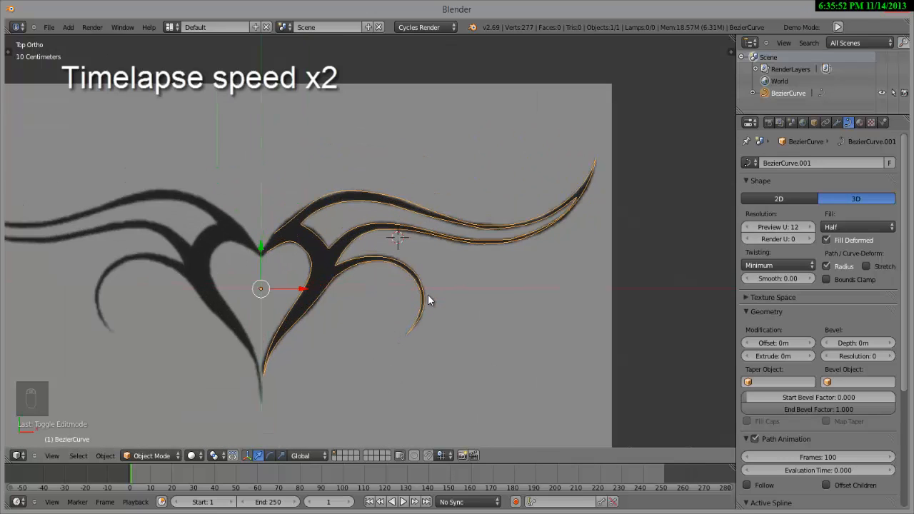
- Duplicate the traced right half in place and rotate the copy 180° around the global Y axis to form the left half
{"action": "key", "text": "shift+d"}
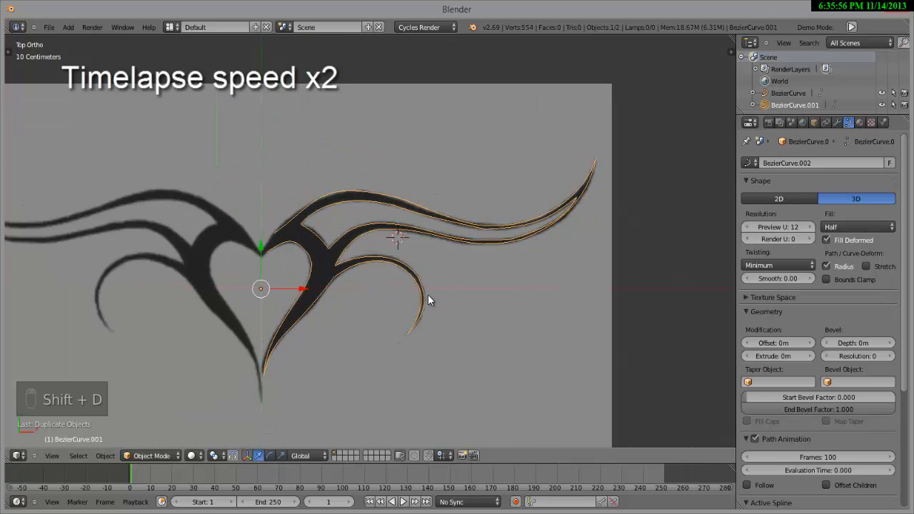
{"action": "type", "text": "r"}
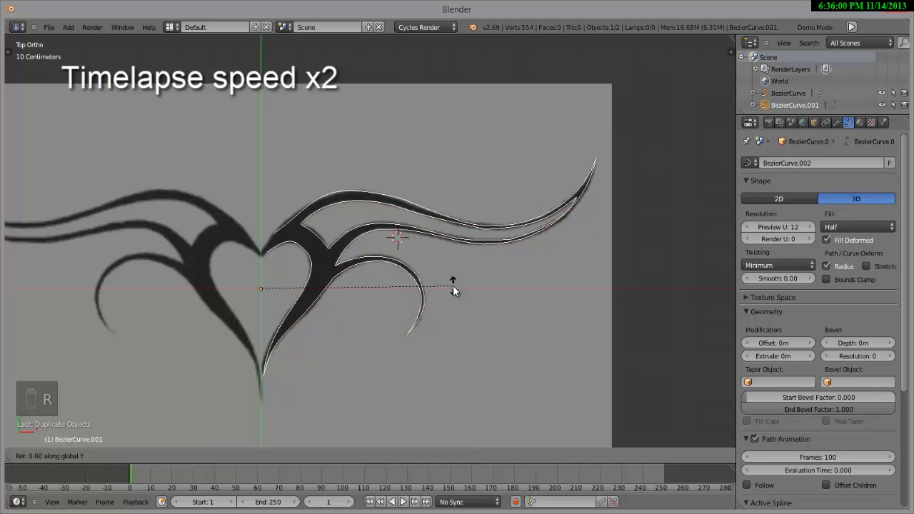
{"action": "type", "text": "180"}
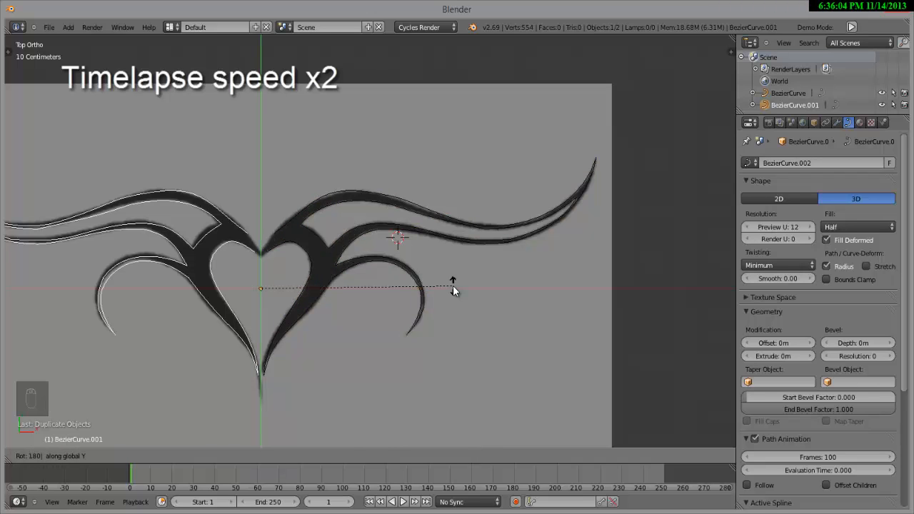
{"action": "key", "text": "Return"}
- Check the seam between the halves, then open the right curve for point editing and reveal its hidden points
{"action": "scroll", "coordinate": [271, 250], "scroll_direction": "down", "scroll_amount": 3}
{"action": "scroll", "coordinate": [273, 257], "scroll_direction": "up", "scroll_amount": 5}
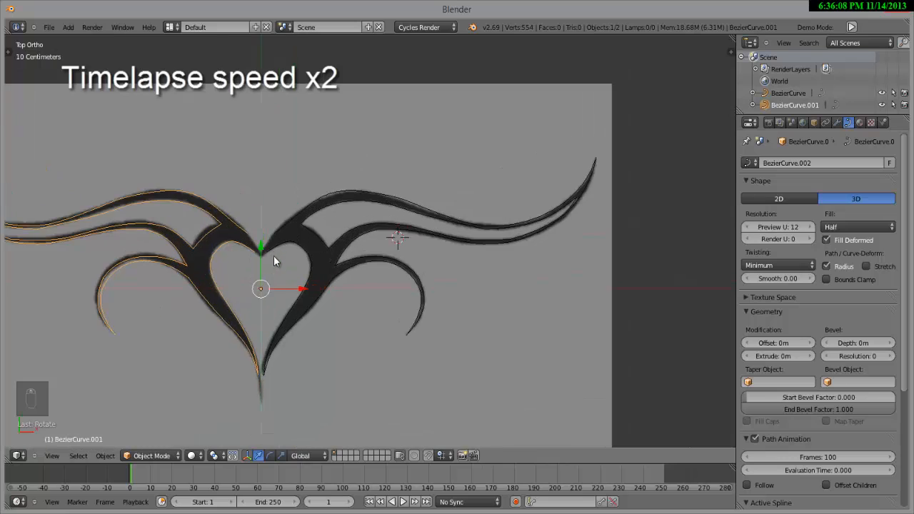
{"action": "scroll", "coordinate": [170, 268], "scroll_direction": "up", "scroll_amount": 2}
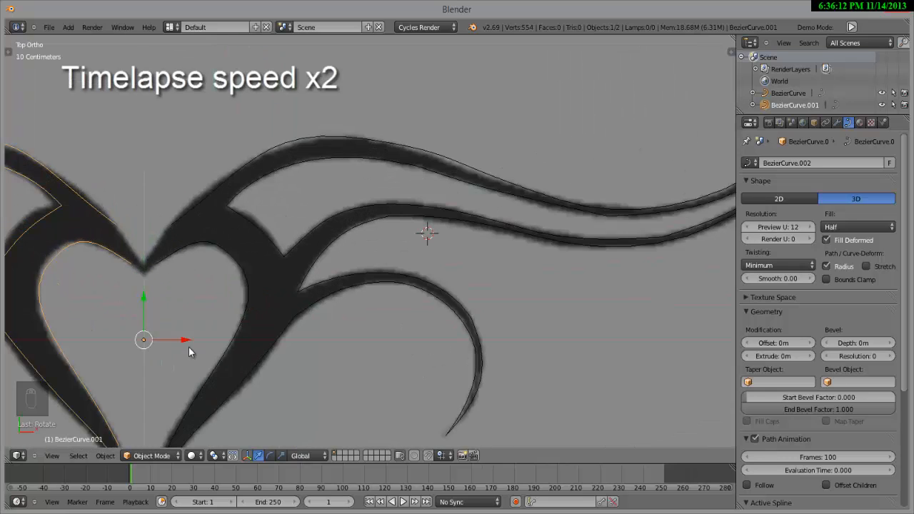
{"action": "middle_click_drag", "start_coordinate": [189, 347], "coordinate": [194, 310], "text": "shift"}
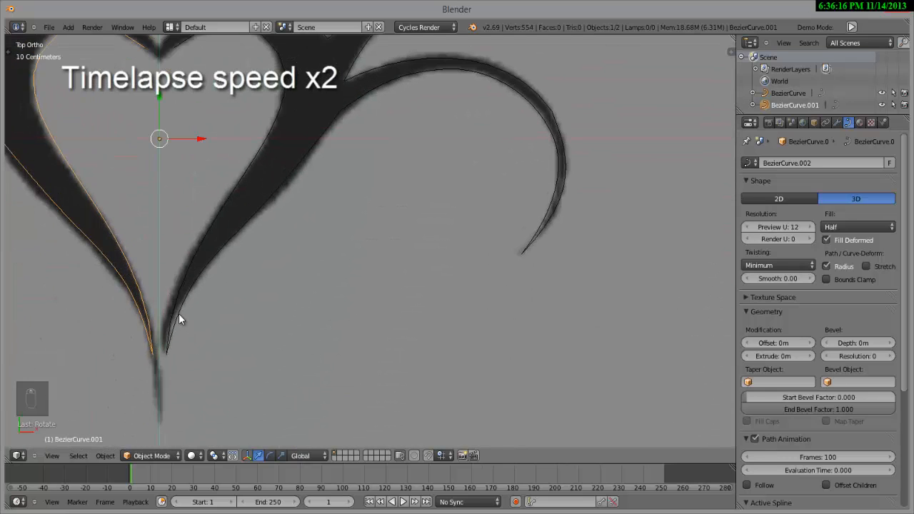
{"action": "right_click", "coordinate": [179, 313]}
{"action": "key", "text": "Tab"}
{"action": "key", "text": "Tab"}
{"action": "scroll", "coordinate": [376, 188], "scroll_direction": "down", "scroll_amount": 4}
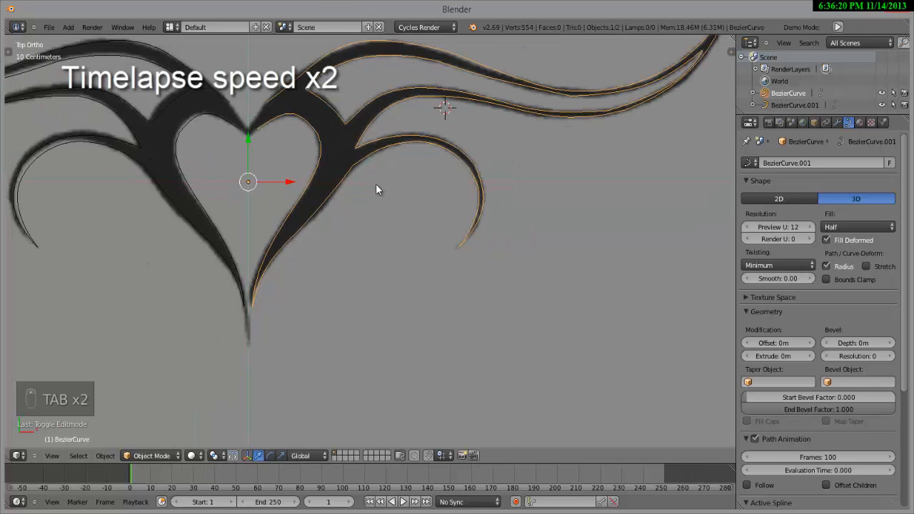
{"action": "key", "text": "Tab"}
{"action": "scroll", "coordinate": [329, 187], "scroll_direction": "up", "scroll_amount": 2}
{"action": "key", "text": "alt+h"}
{"action": "scroll", "coordinate": [261, 276], "scroll_direction": "up", "scroll_amount": 8}
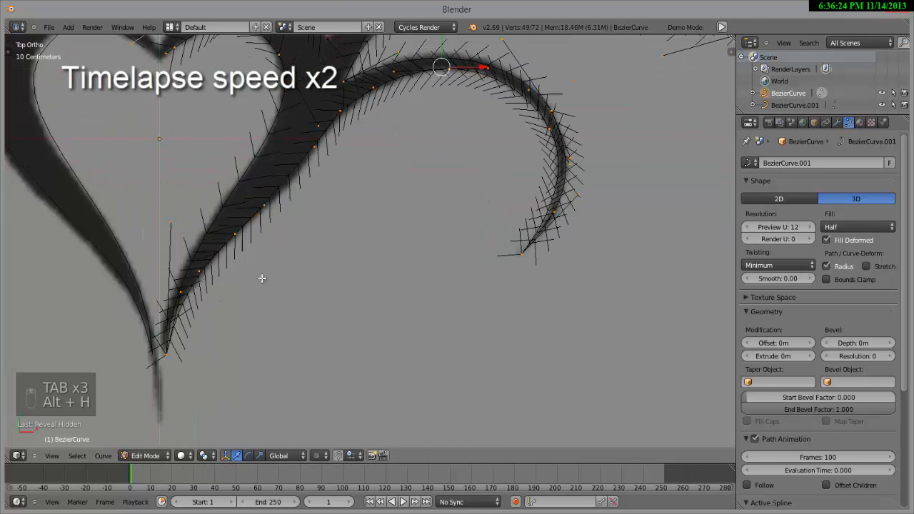
- Move the right curve's bottom tip point slightly toward the centre line and re-aim its long upper handle along the inner edge
{"action": "left_click", "coordinate": [43, 328]}
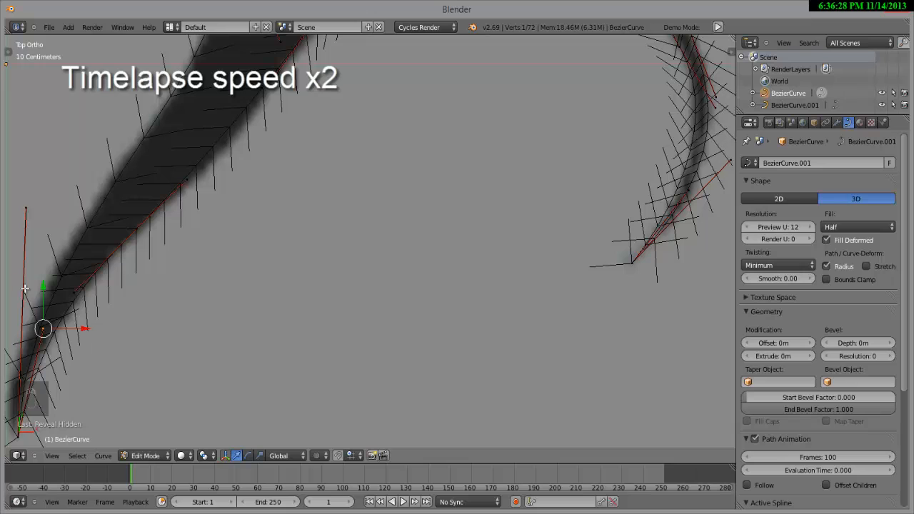
{"action": "left_click", "coordinate": [26, 208]}
{"action": "scroll", "coordinate": [96, 267], "scroll_direction": "down", "scroll_amount": 1}
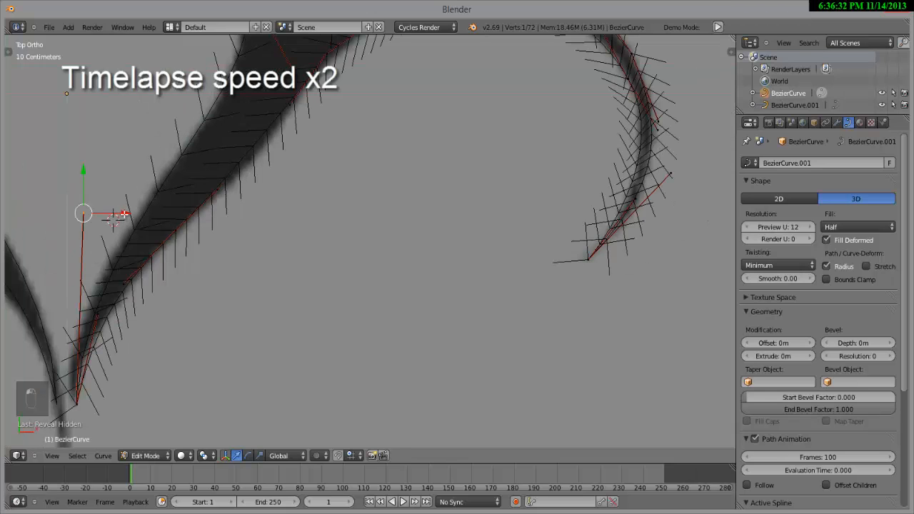
{"action": "left_click_drag", "start_coordinate": [119, 218], "coordinate": [101, 218]}
{"action": "right_click", "coordinate": [77, 397]}
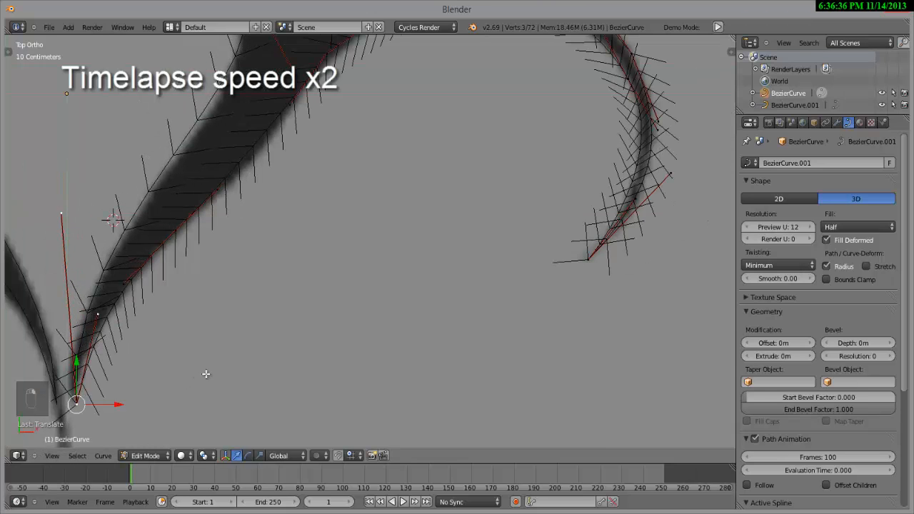
{"action": "key", "text": "g"}
{"action": "left_click", "coordinate": [111, 235]}
{"action": "right_click", "coordinate": [58, 214]}
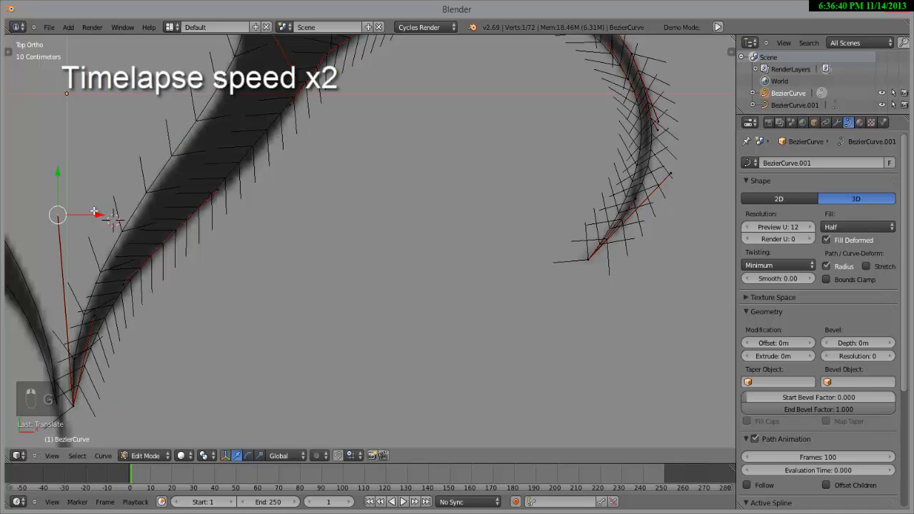
{"action": "left_click_drag", "start_coordinate": [102, 214], "coordinate": [115, 214]}
- Refine the right half's inner edge by adjusting the handles of the lobe point and the bottom tip to match the reference
{"action": "scroll", "coordinate": [179, 186], "scroll_direction": "down", "scroll_amount": 2}
{"action": "right_click", "coordinate": [310, 127]}
{"action": "key", "text": "g"}
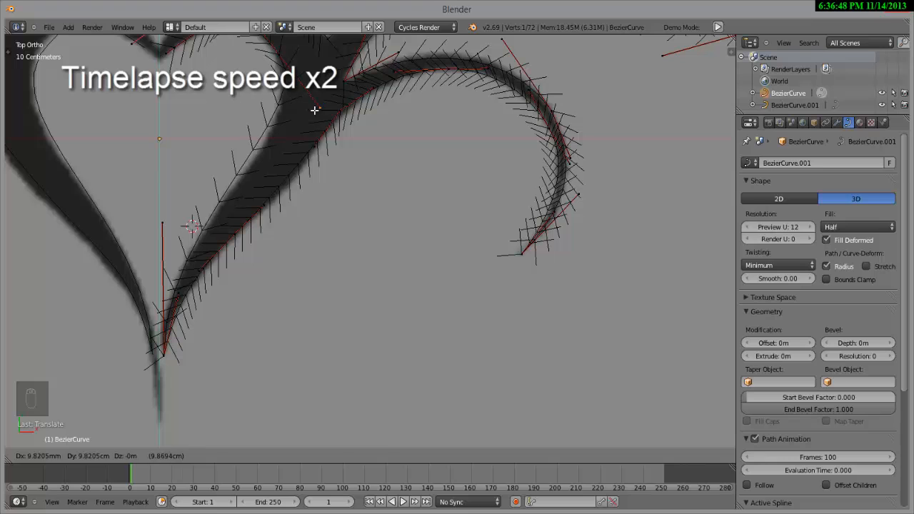
{"action": "left_click", "coordinate": [321, 106]}
{"action": "right_click", "coordinate": [162, 224]}
{"action": "key", "text": "g"}
{"action": "right_click", "coordinate": [181, 186]}
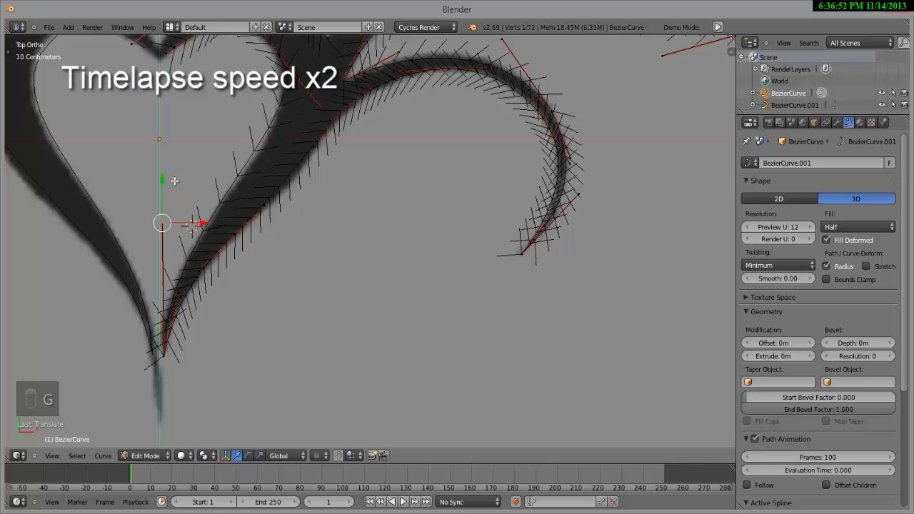
{"action": "right_click", "coordinate": [320, 107]}
{"action": "key", "text": "g"}
{"action": "right_click", "coordinate": [231, 326]}
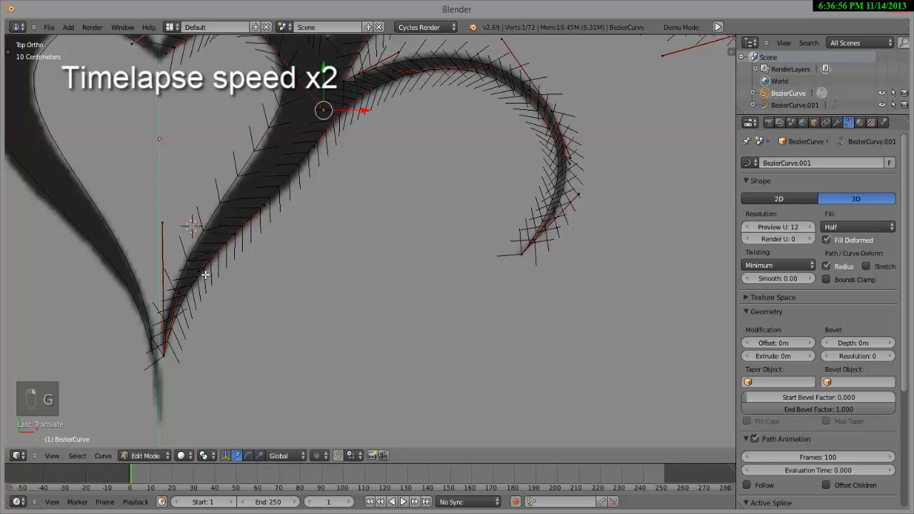
{"action": "right_click", "coordinate": [175, 291]}
{"action": "key", "text": "g"}
{"action": "right_click", "coordinate": [180, 293]}
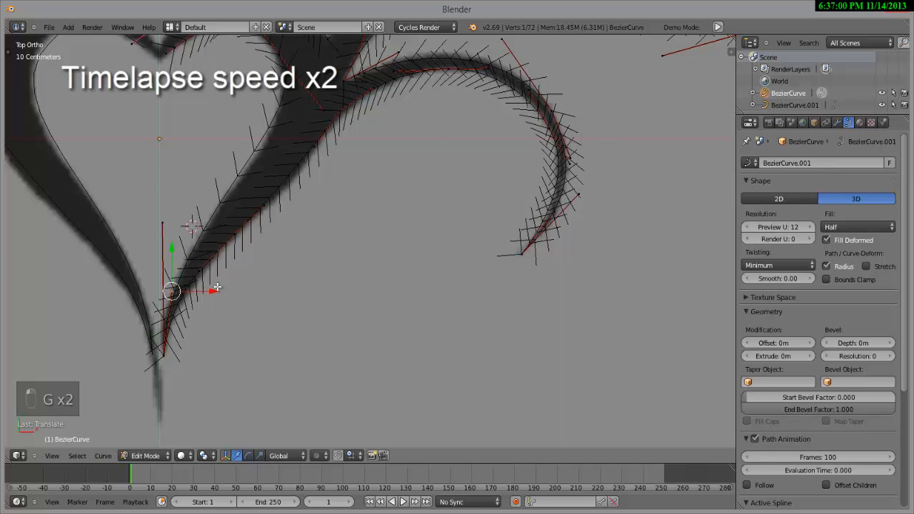
- Leave the right curve, open the flipped left curve for point editing and reveal its hidden points
{"action": "scroll", "coordinate": [217, 287], "scroll_direction": "down", "scroll_amount": 5}
{"action": "key", "text": "Tab"}
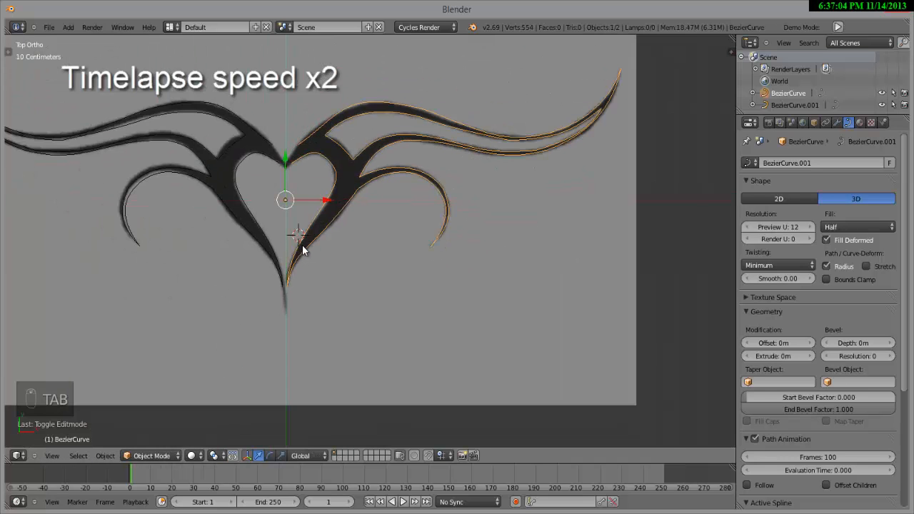
{"action": "key", "text": "Tab"}
{"action": "scroll", "coordinate": [232, 249], "scroll_direction": "up", "scroll_amount": 2}
{"action": "key", "text": "Tab"}
{"action": "right_click", "coordinate": [227, 270]}
{"action": "key", "text": "Tab"}
{"action": "scroll", "coordinate": [233, 299], "scroll_direction": "up", "scroll_amount": 4}
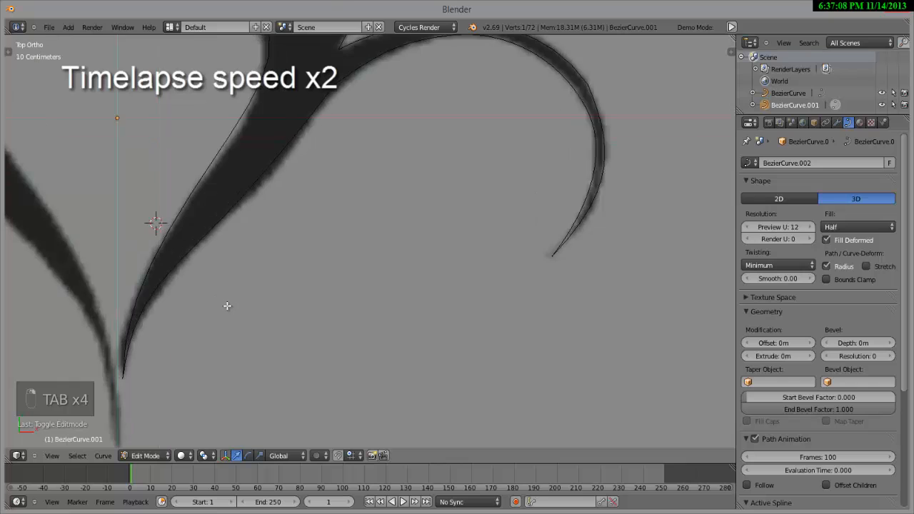
{"action": "key", "text": "alt+h"}
{"action": "middle_click_drag", "start_coordinate": [145, 350], "coordinate": [169, 265], "text": "shift"}
{"action": "right_click", "coordinate": [173, 266]}
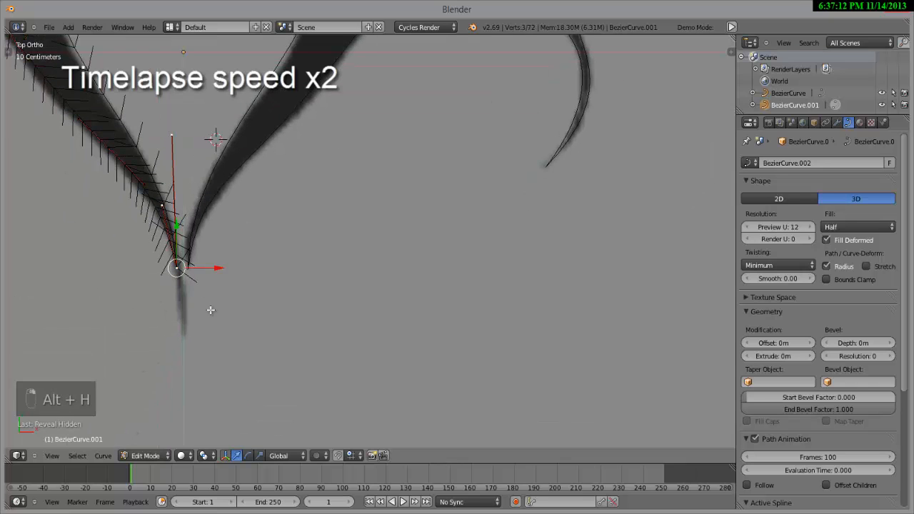
{"action": "key", "text": "g"}
{"action": "left_click", "coordinate": [194, 335]}
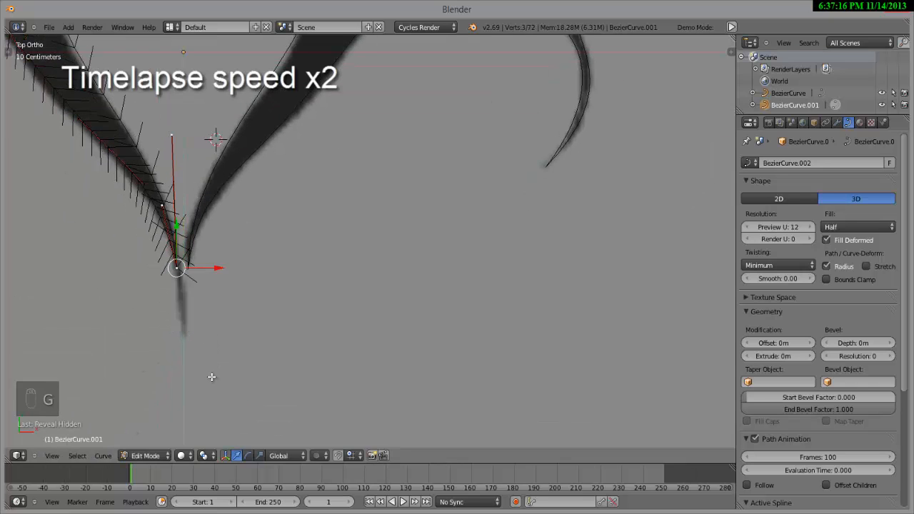
{"action": "key", "text": "e"}
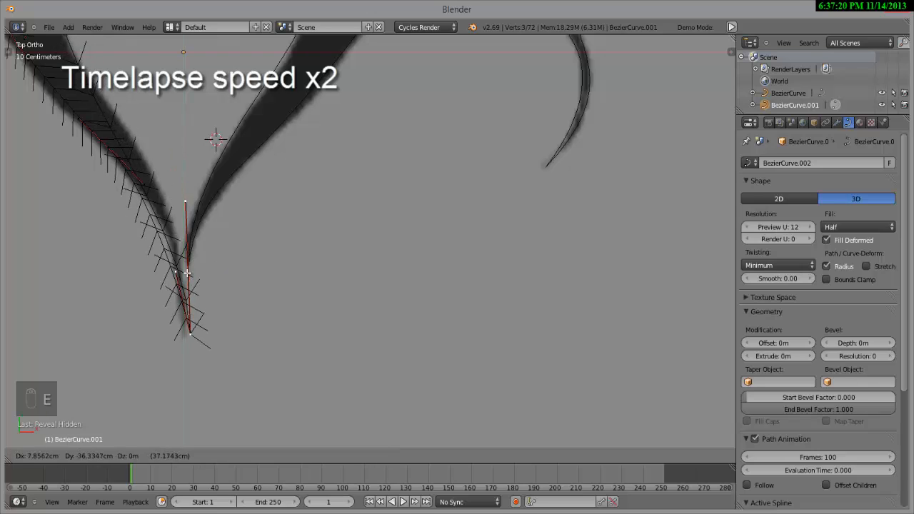
{"action": "right_click", "coordinate": [179, 271]}
{"action": "key", "text": "e"}
{"action": "right_click", "coordinate": [196, 315]}
{"action": "right_click", "coordinate": [173, 137]}
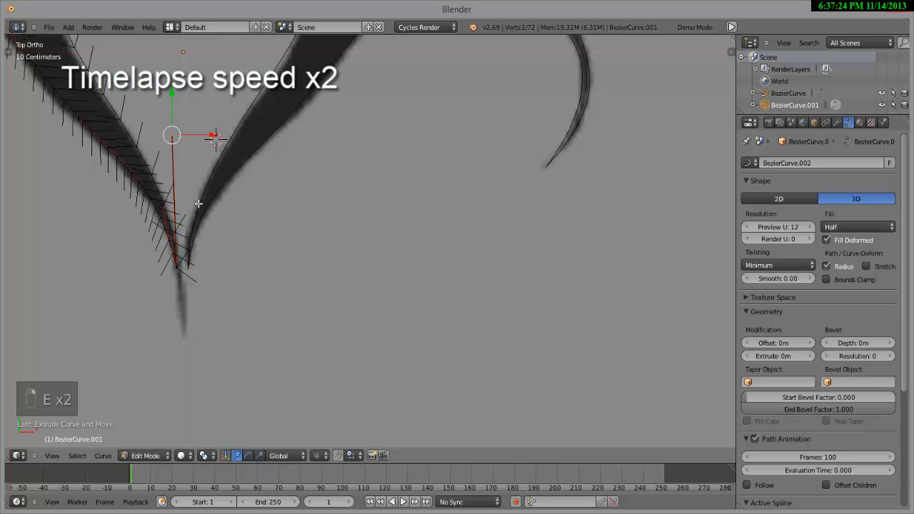
{"action": "key", "text": "g"}
{"action": "right_click", "coordinate": [200, 281]}
- Move the left curve's bottom tip point down about 36 cm to the reference's lowest tip and fit both its handles to the edges
{"action": "key", "text": "g"}
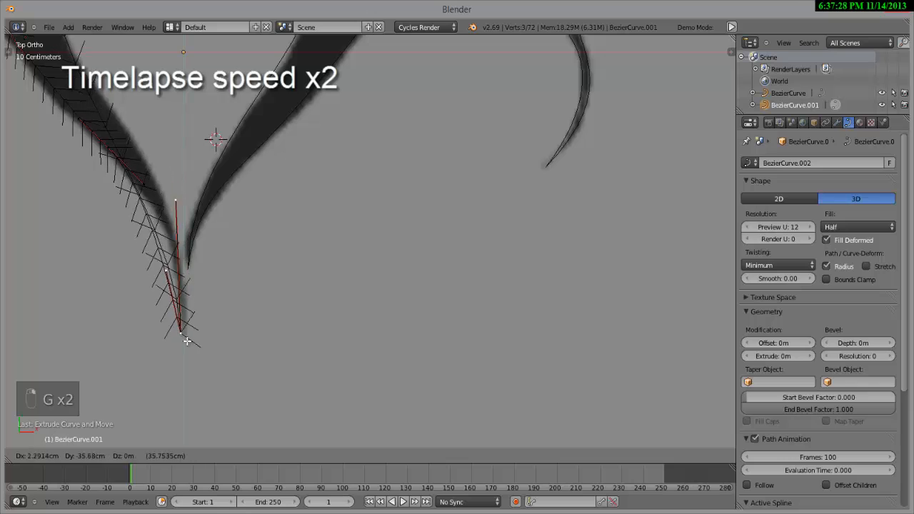
{"action": "left_click", "coordinate": [172, 271]}
{"action": "key", "text": "g"}
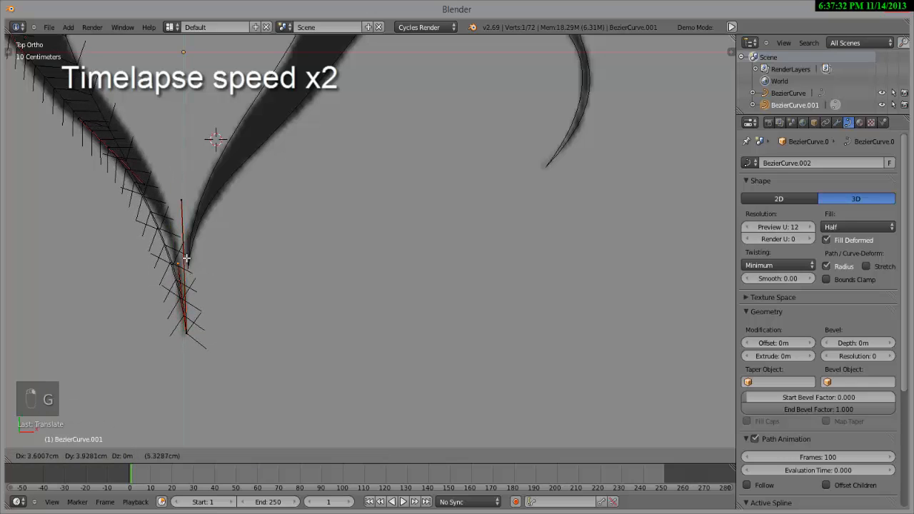
{"action": "left_click", "coordinate": [188, 257]}
{"action": "key", "text": "g"}
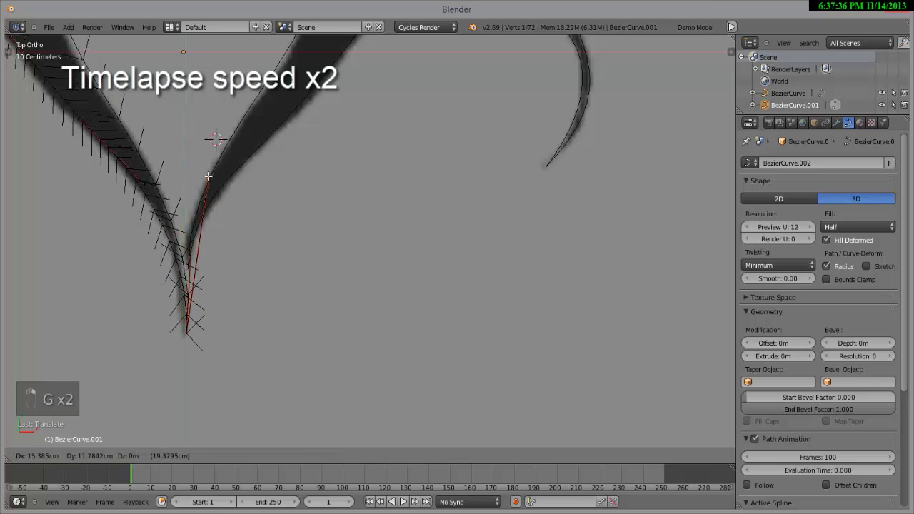
{"action": "left_click", "coordinate": [207, 175]}
{"action": "scroll", "coordinate": [206, 176], "scroll_direction": "down", "scroll_amount": 1}
{"action": "key", "text": "g"}
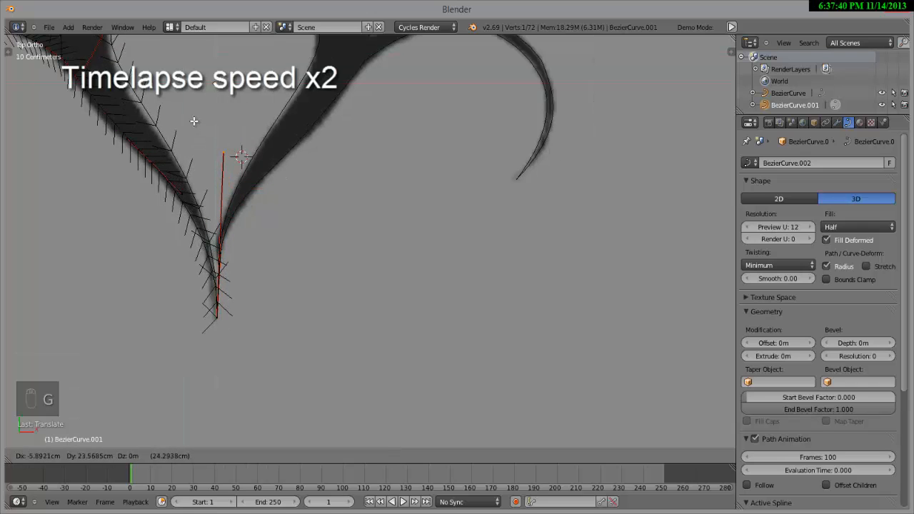
{"action": "left_click", "coordinate": [194, 150]}
- Pull the long lower handle of the left lobe's inner-edge point outward to fit the heart opening
{"action": "middle_click_drag", "start_coordinate": [197, 198], "coordinate": [275, 352], "text": "shift"}
{"action": "right_click", "coordinate": [162, 223]}
{"action": "key", "text": "g"}
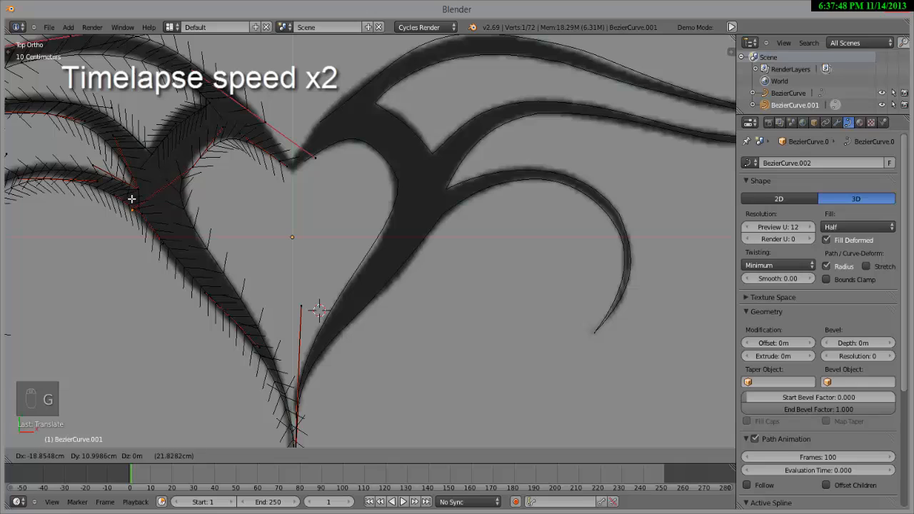
{"action": "left_click", "coordinate": [135, 198]}
{"action": "scroll", "coordinate": [230, 218], "scroll_direction": "down", "scroll_amount": 3}
{"action": "key", "text": "Tab"}
{"action": "key", "text": "Tab"}
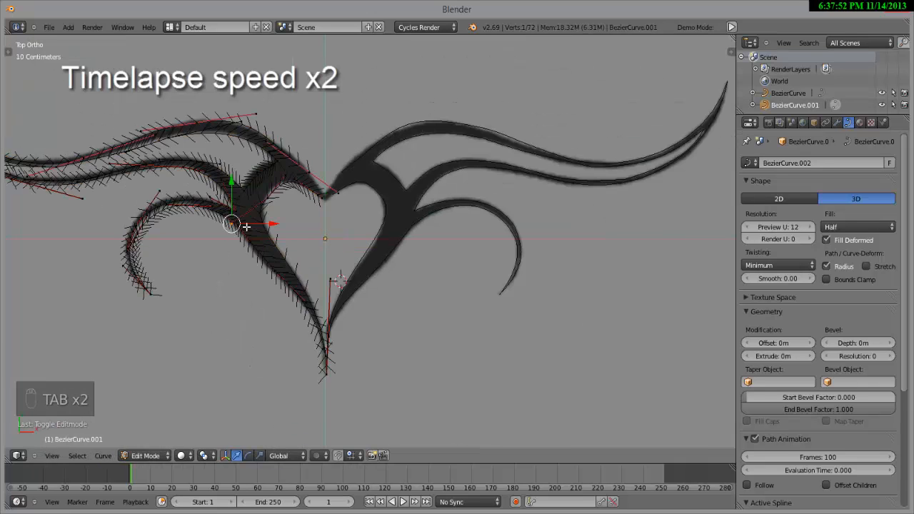
- Shift the left lobe's inner-edge point onto the reference edge and reposition its lower handle
{"action": "scroll", "coordinate": [237, 241], "scroll_direction": "up", "scroll_amount": 3}
{"action": "right_click", "coordinate": [183, 157]}
{"action": "key", "text": "g"}
{"action": "left_click", "coordinate": [187, 152]}
{"action": "right_click", "coordinate": [130, 203]}
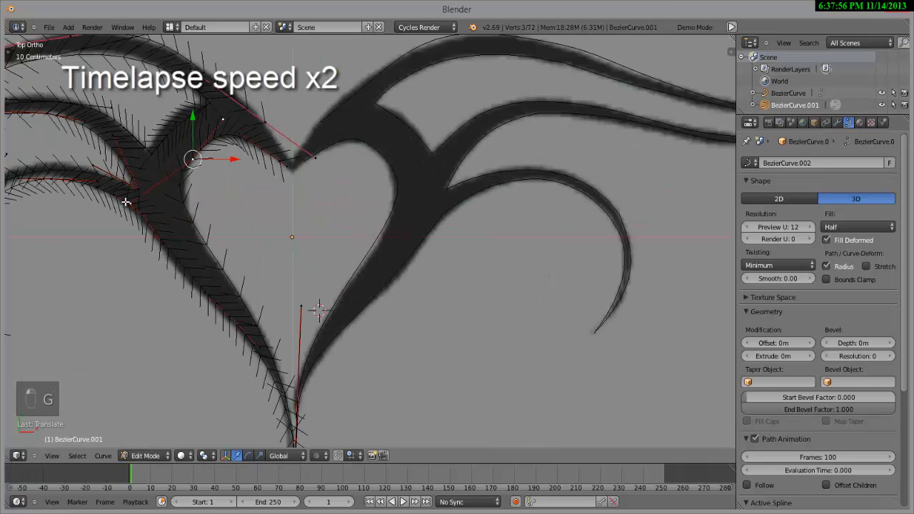
{"action": "key", "text": "g"}
{"action": "left_click", "coordinate": [139, 206]}
- Fine-tune the upper and lower handles of the left lobe point so the inner edge follows the heart's curve
{"action": "right_click", "coordinate": [222, 128]}
{"action": "key", "text": "g"}
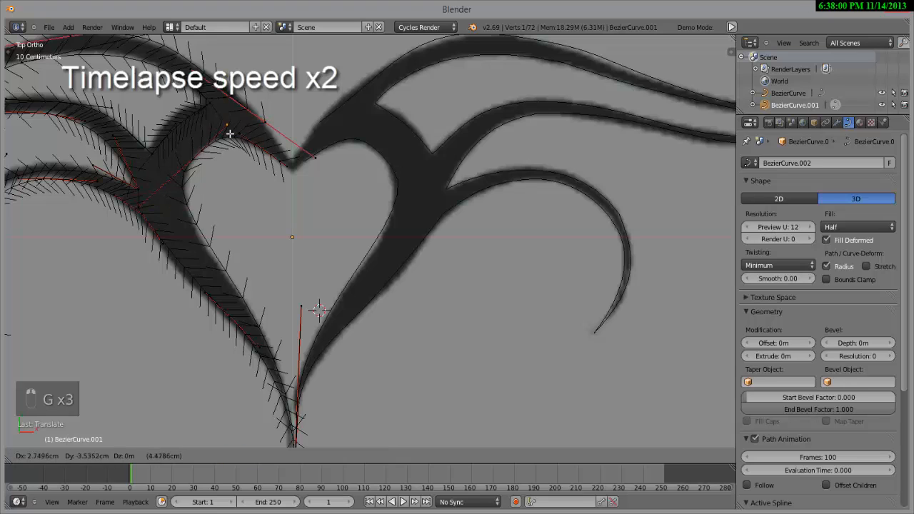
{"action": "left_click", "coordinate": [227, 132]}
{"action": "key", "text": "g"}
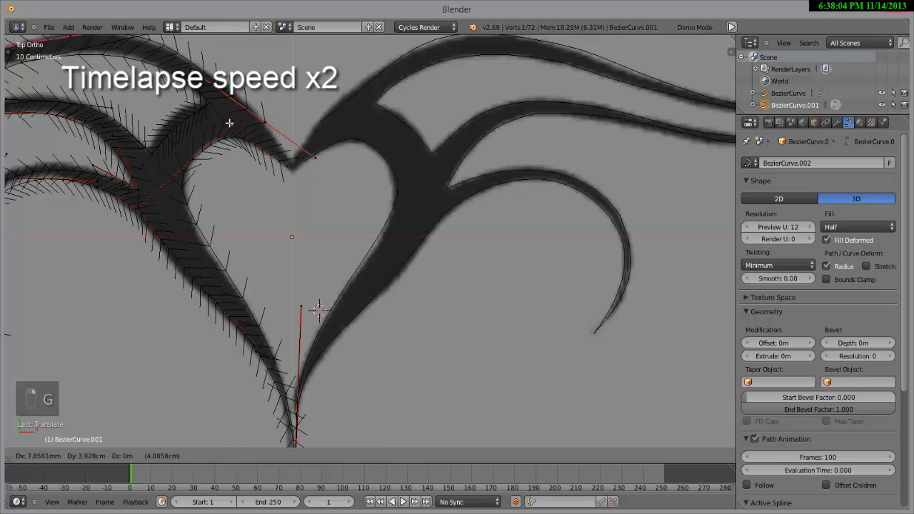
{"action": "left_click", "coordinate": [233, 120]}
{"action": "right_click", "coordinate": [141, 204]}
{"action": "key", "text": "g"}
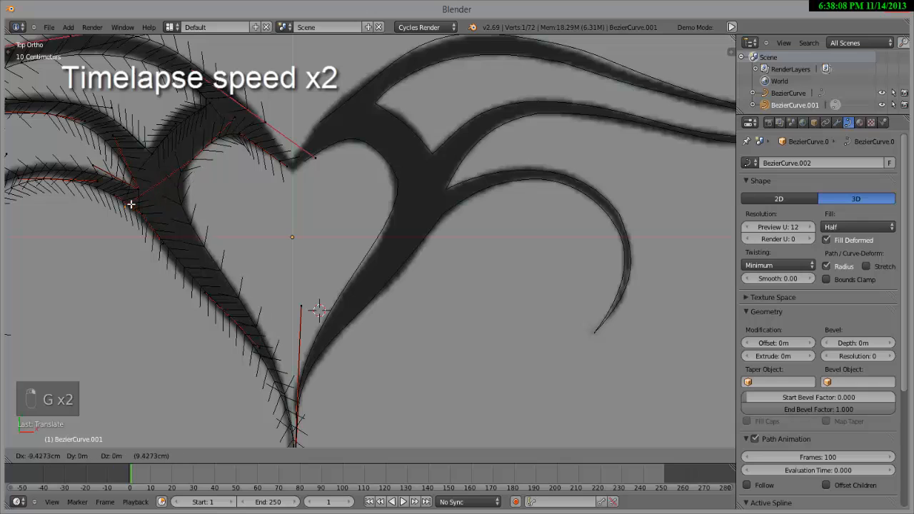
{"action": "left_click", "coordinate": [133, 202]}
{"action": "scroll", "coordinate": [398, 229], "scroll_direction": "up", "scroll_amount": 1}
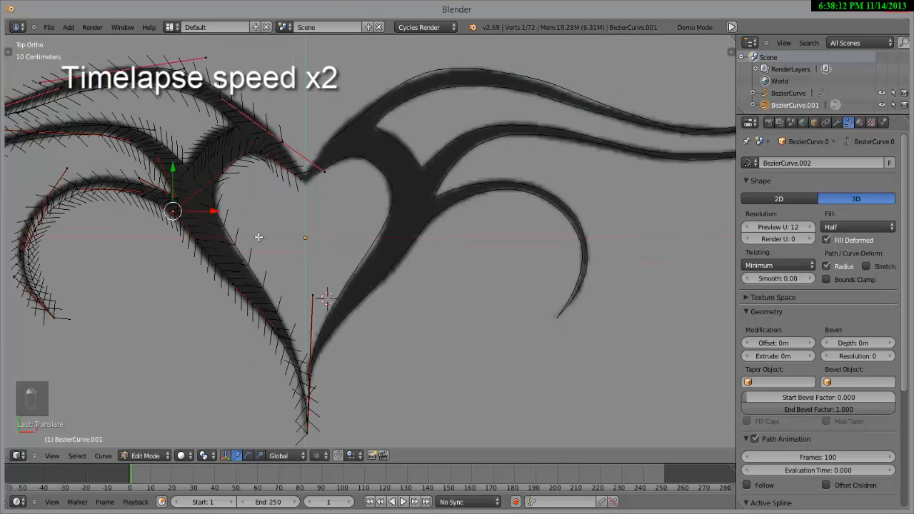
- Adjust the lower handle of the right lobe's inner-edge point and a handle of the right curve's bottom tip against the reference
{"action": "key", "text": "Tab"}
{"action": "right_click", "coordinate": [387, 229]}
{"action": "key", "text": "Tab"}
{"action": "key", "text": "g"}
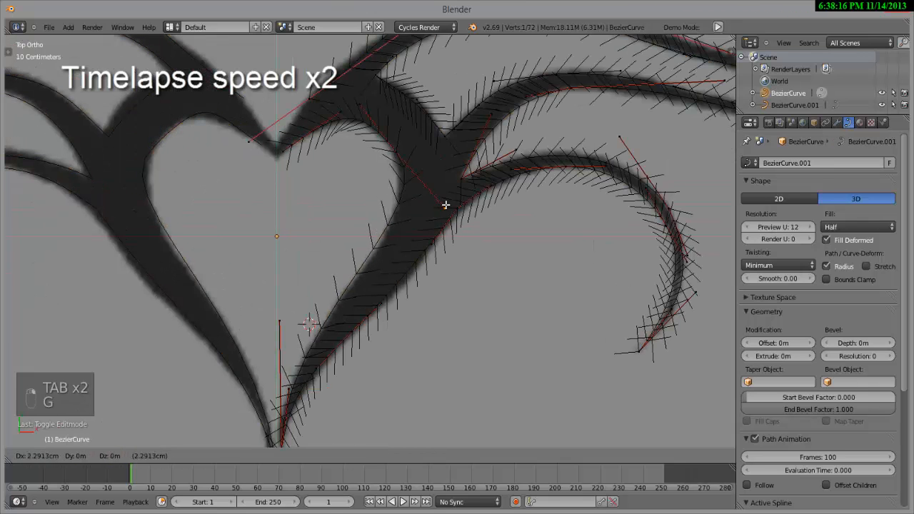
{"action": "left_click", "coordinate": [444, 207]}
{"action": "right_click", "coordinate": [291, 382]}
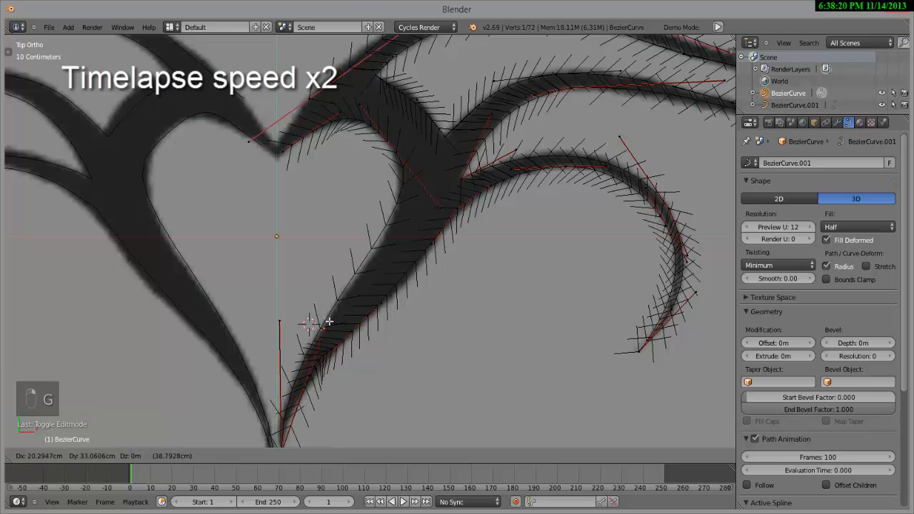
{"action": "key", "text": "g"}
{"action": "left_click", "coordinate": [277, 318]}
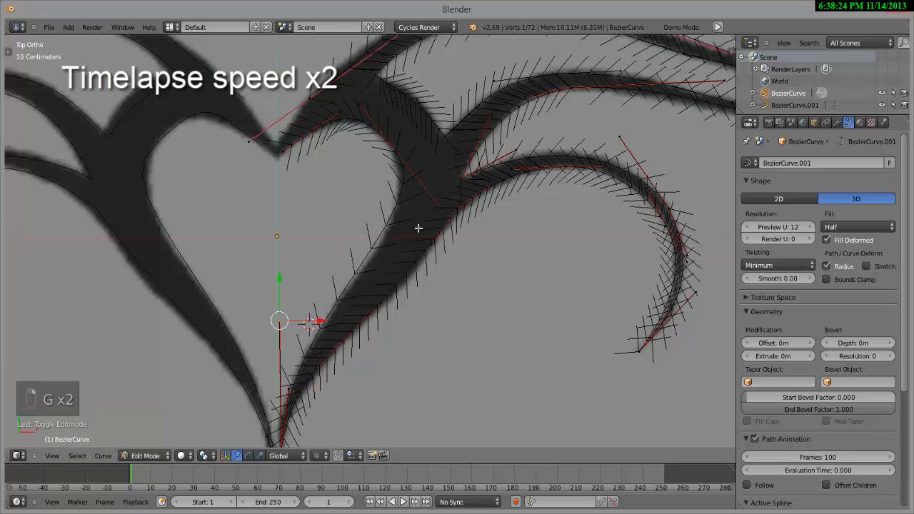
- Shift the lower handle of the right lobe's inner-edge point outward toward the thick stem's outer edge
{"action": "right_click", "coordinate": [430, 200]}
{"action": "key", "text": "g"}
{"action": "left_click", "coordinate": [432, 201]}
{"action": "left_click_drag", "start_coordinate": [476, 207], "coordinate": [482, 206]}
{"action": "left_click", "coordinate": [482, 206]}
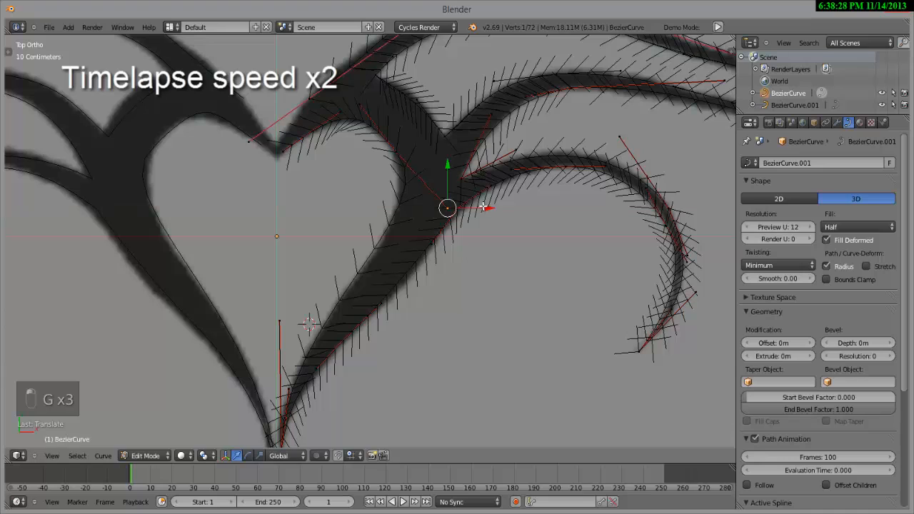
- Fine-tune the upper and lower handles of the right lobe point so the inner edge follows the heart opening
{"action": "right_click", "coordinate": [395, 155]}
{"action": "key", "text": "g"}
{"action": "left_click", "coordinate": [358, 114]}
{"action": "key", "text": "g"}
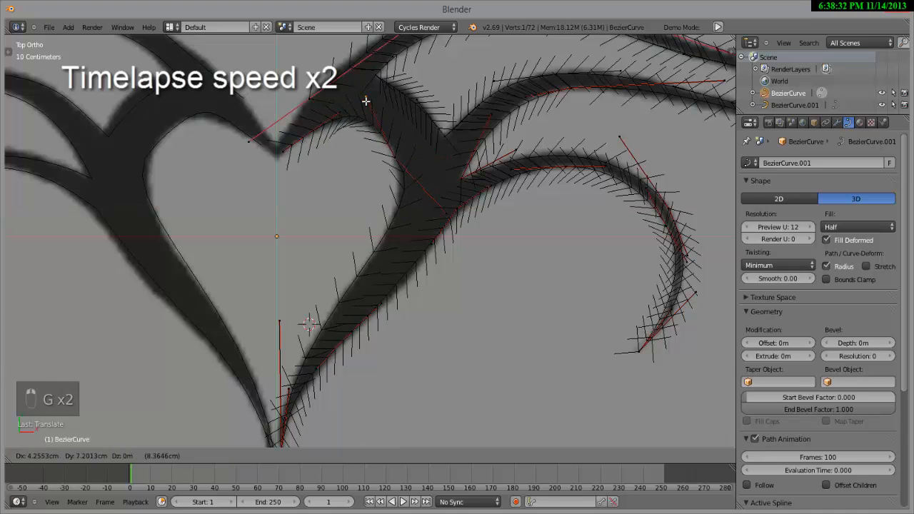
{"action": "left_click", "coordinate": [365, 101]}
{"action": "right_click", "coordinate": [447, 212]}
{"action": "key", "text": "g"}
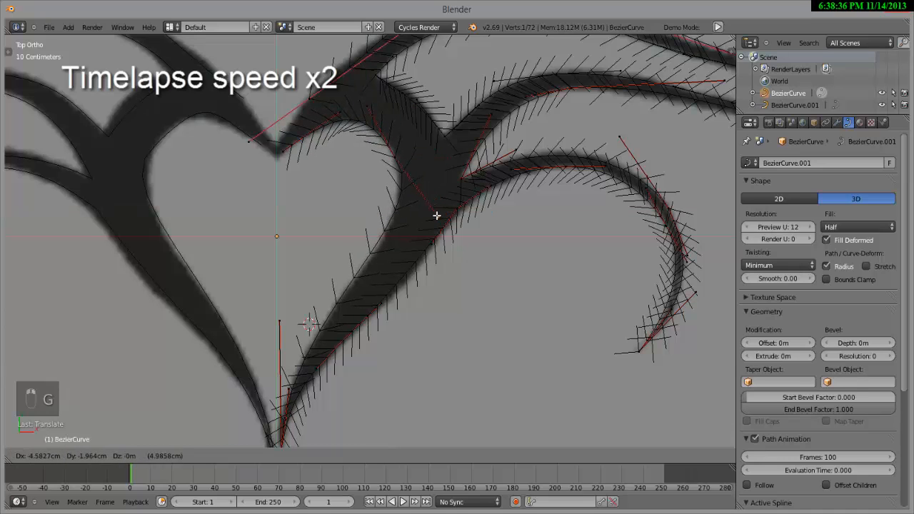
{"action": "left_click", "coordinate": [433, 219]}
{"action": "scroll", "coordinate": [441, 223], "scroll_direction": "down", "scroll_amount": 1}
{"action": "scroll", "coordinate": [373, 196], "scroll_direction": "down", "scroll_amount": 1}
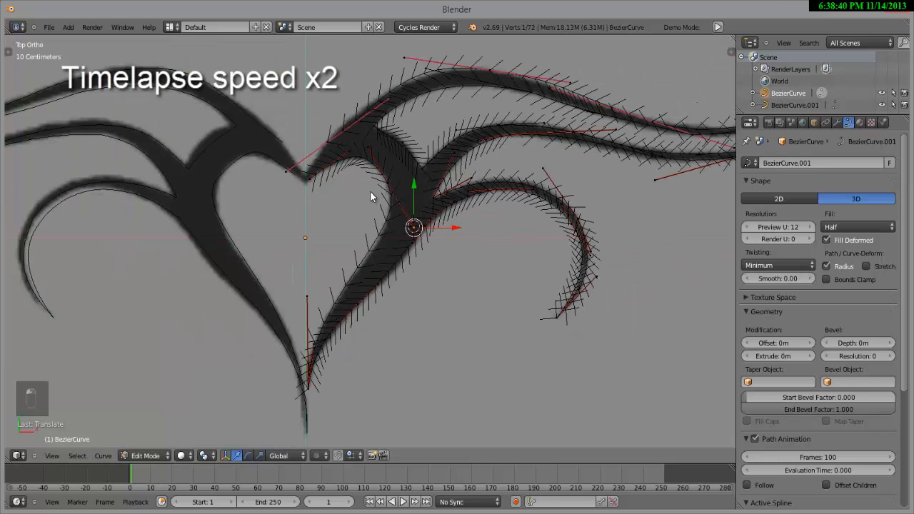
{"action": "key", "text": "Tab"}
{"action": "key", "text": "Tab"}
{"action": "right_click", "coordinate": [322, 142]}
{"action": "right_click", "coordinate": [284, 171]}
{"action": "key", "text": "Tab"}
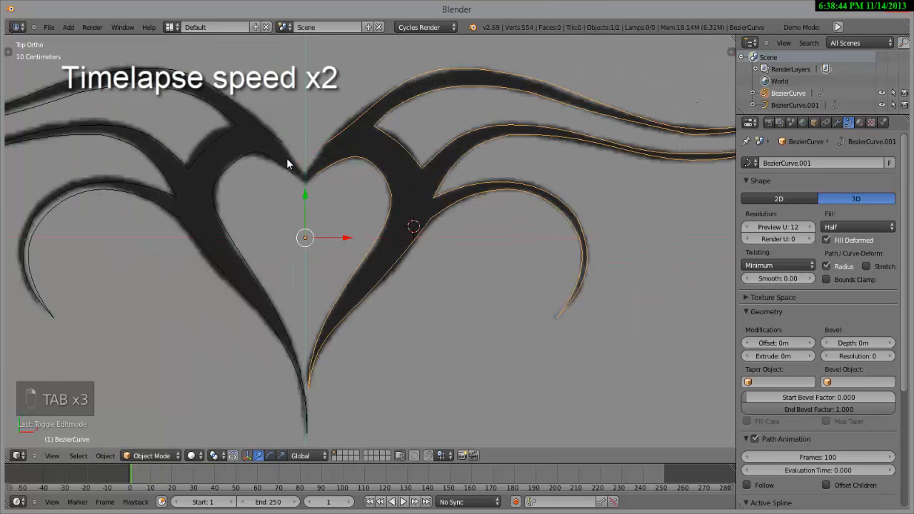
- Nudge the short and long handles of the right curve's bottom tip to fit the tapering edges
{"action": "scroll", "coordinate": [333, 357], "scroll_direction": "up", "scroll_amount": 5}
{"action": "key", "text": "Tab"}
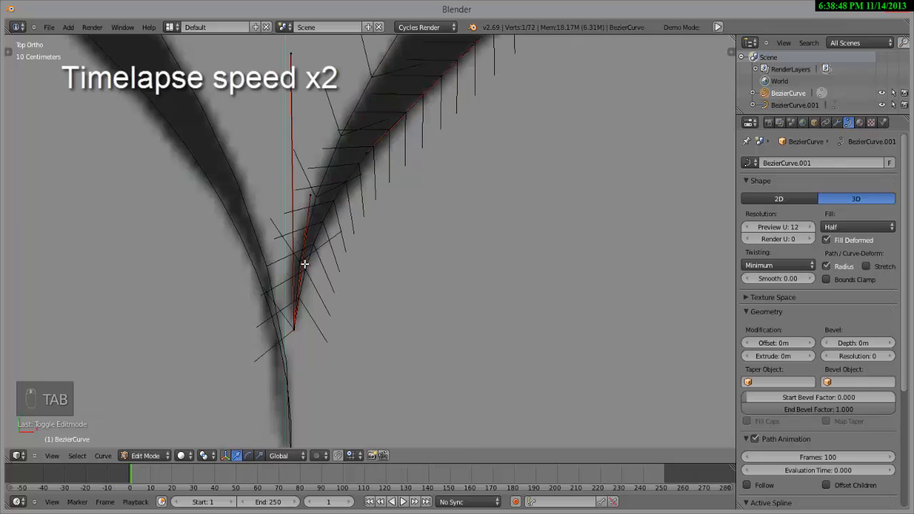
{"action": "scroll", "coordinate": [283, 190], "scroll_direction": "up", "scroll_amount": 1}
{"action": "key", "text": "f"}
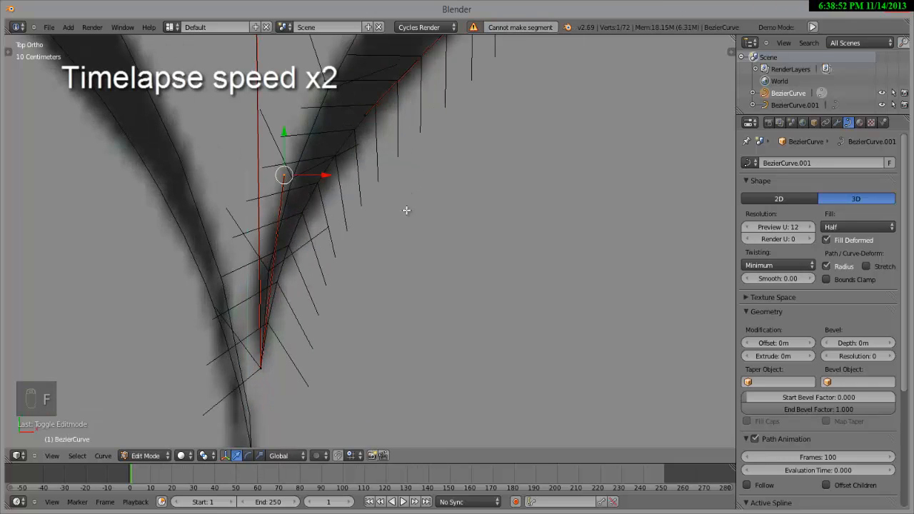
{"action": "key", "text": "g"}
{"action": "left_click", "coordinate": [409, 209]}
{"action": "scroll", "coordinate": [290, 65], "scroll_direction": "down", "scroll_amount": 2}
{"action": "key", "text": "g"}
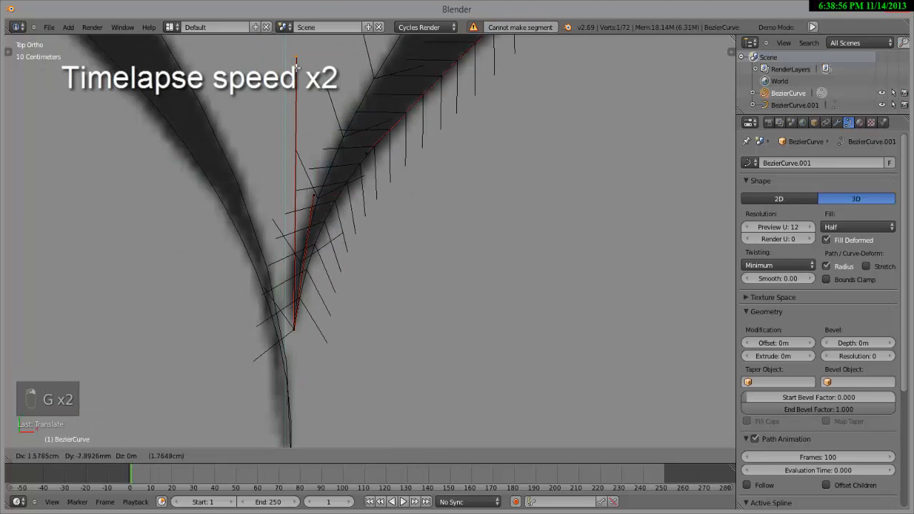
{"action": "left_click", "coordinate": [295, 67]}
- Move the right curve's bottom tip point about 4 mm horizontally toward the centre line and finish editing that half
{"action": "scroll", "coordinate": [333, 265], "scroll_direction": "down", "scroll_amount": 1}
{"action": "right_click", "coordinate": [308, 310]}
{"action": "key", "text": "g"}
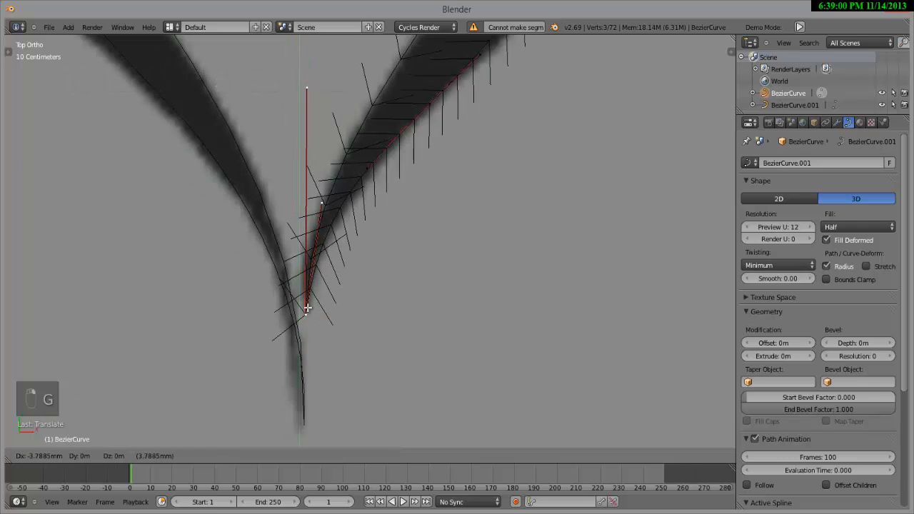
{"action": "left_click", "coordinate": [307, 308]}
{"action": "scroll", "coordinate": [315, 300], "scroll_direction": "down", "scroll_amount": 3}
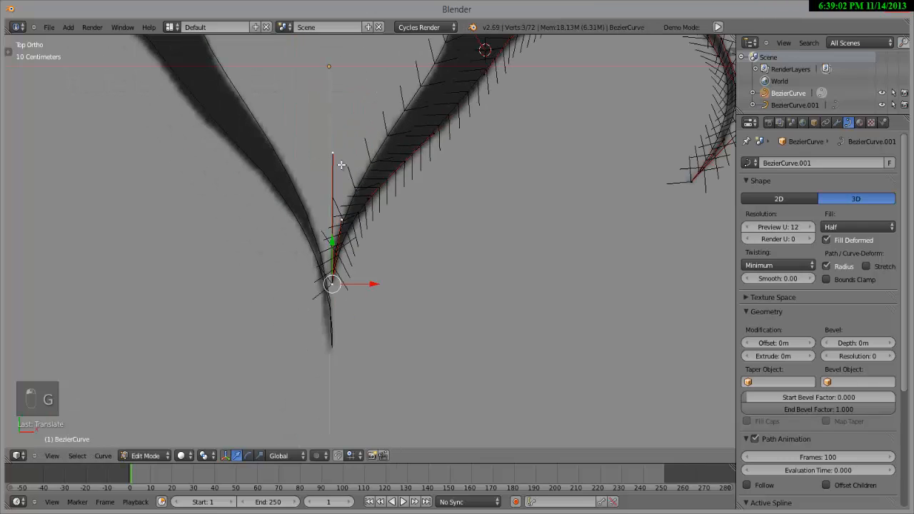
{"action": "scroll", "coordinate": [329, 197], "scroll_direction": "down", "scroll_amount": 2}
{"action": "key", "text": "Tab"}
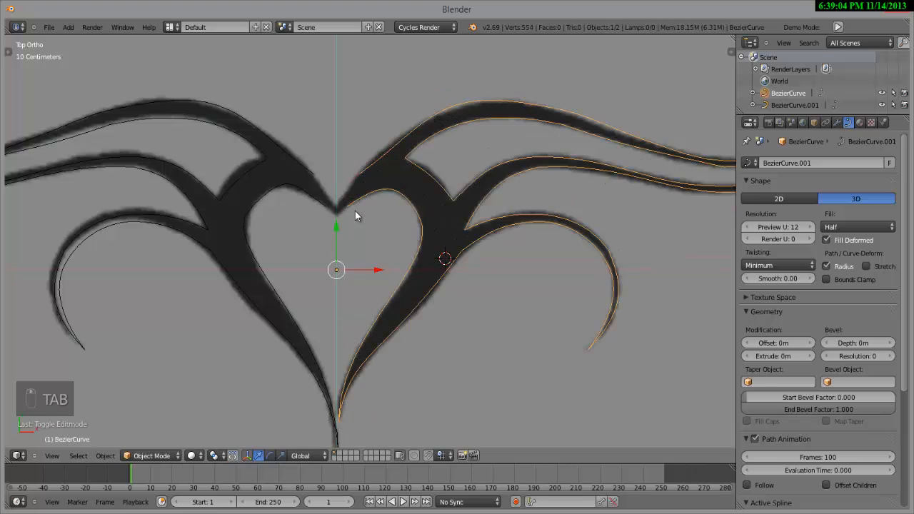
{"action": "right_click", "coordinate": [276, 155], "text": "shift"}
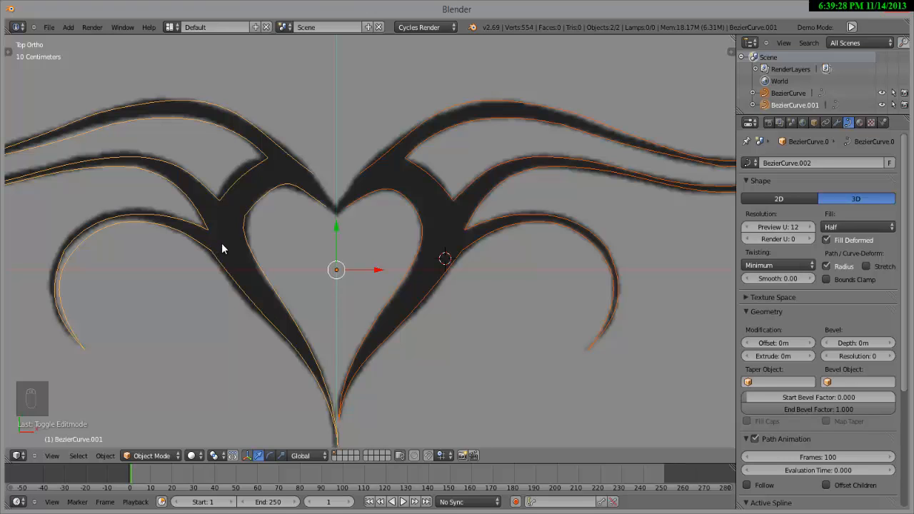
{"action": "scroll", "coordinate": [221, 243], "scroll_direction": "up", "scroll_amount": 3}
{"action": "scroll", "coordinate": [207, 235], "scroll_direction": "down", "scroll_amount": 1}
{"action": "scroll", "coordinate": [450, 178], "scroll_direction": "up", "scroll_amount": 3}
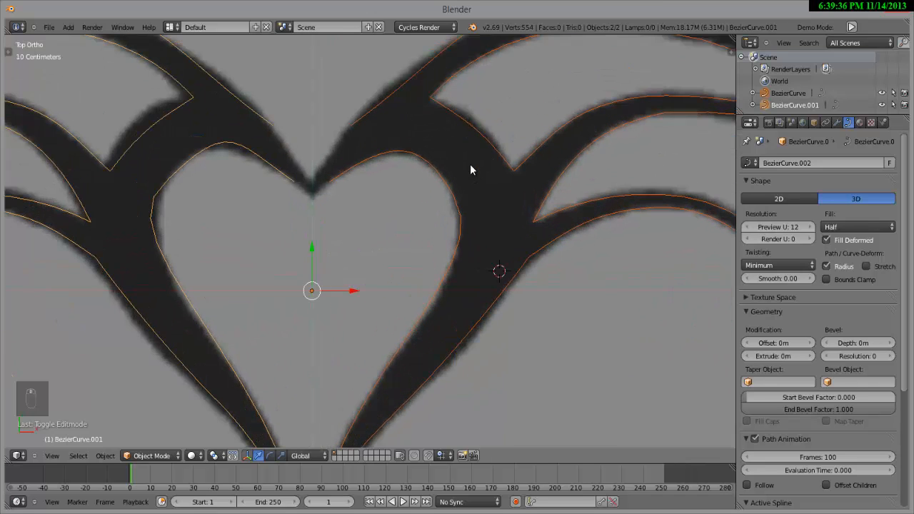
- Pull the handle on the short arc between the right half's two upper branches about 5 cm up and outward
{"action": "right_click", "coordinate": [479, 145]}
{"action": "right_click", "coordinate": [479, 145]}
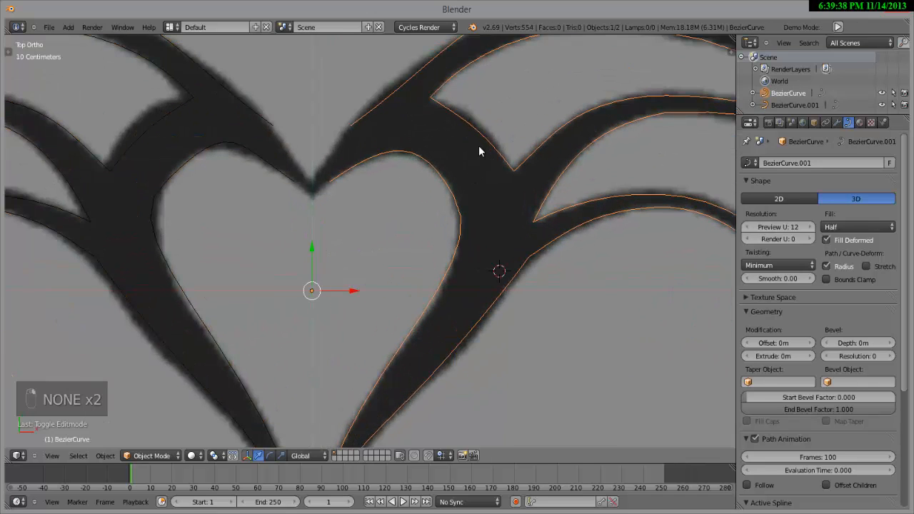
{"action": "key", "text": "Tab"}
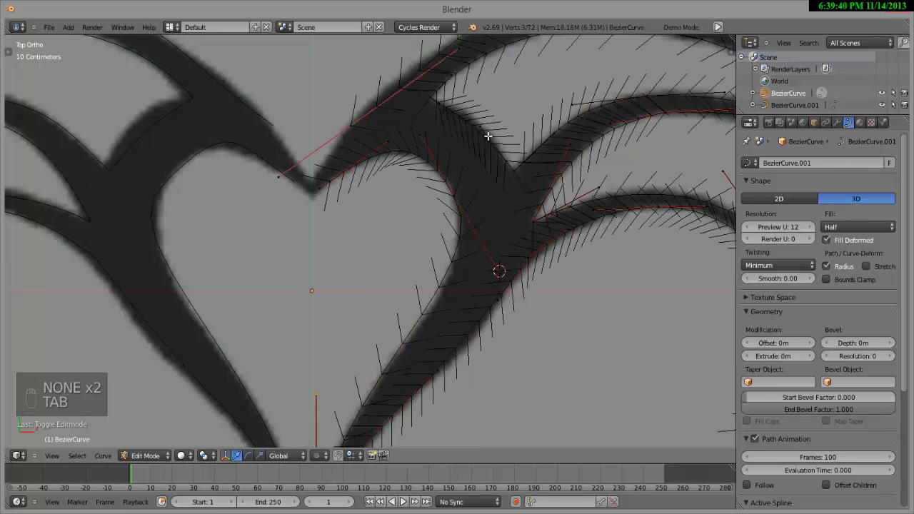
{"action": "right_click", "coordinate": [488, 136]}
{"action": "key", "text": "g"}
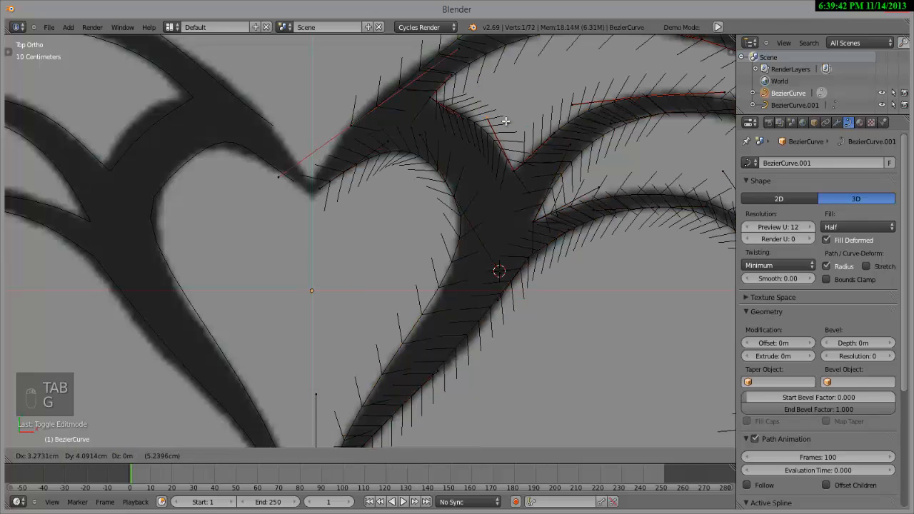
{"action": "left_click", "coordinate": [505, 121]}
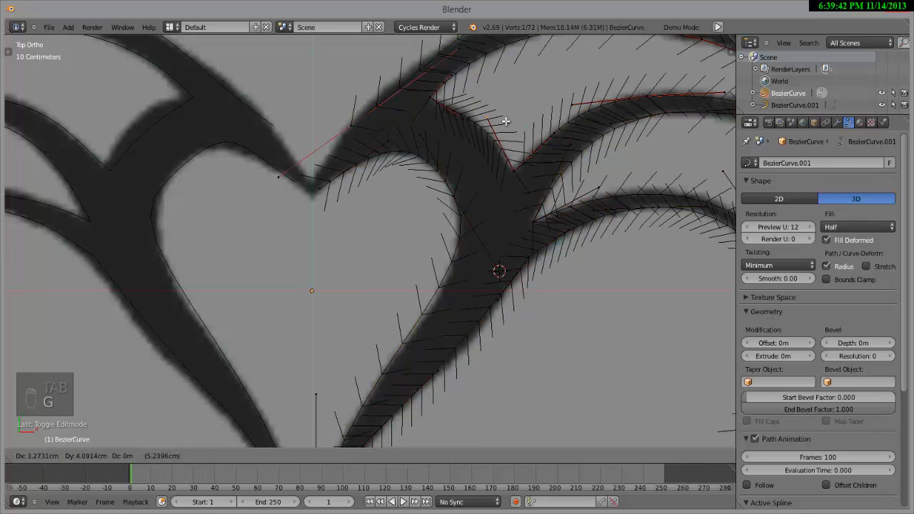
- Reposition both handles of the short arc between the left half's two upper branches so it bulges to the reference edge
{"action": "key", "text": "Tab"}
{"action": "right_click", "coordinate": [163, 120]}
{"action": "key", "text": "Tab"}
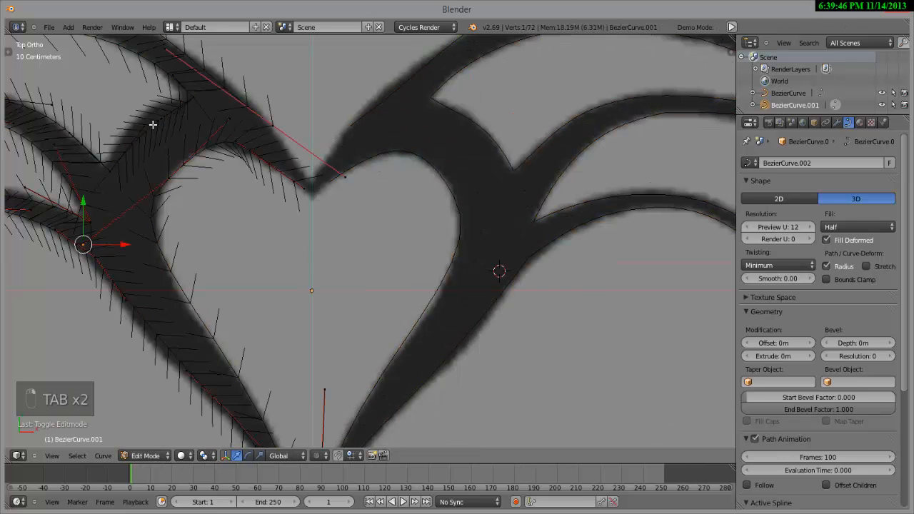
{"action": "right_click", "coordinate": [143, 123]}
{"action": "key", "text": "g"}
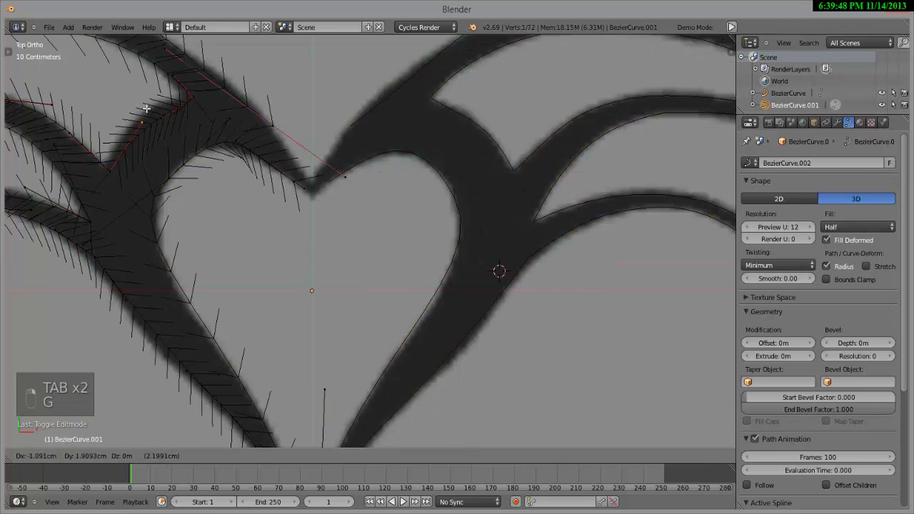
{"action": "left_click", "coordinate": [140, 98]}
{"action": "right_click", "coordinate": [162, 118]}
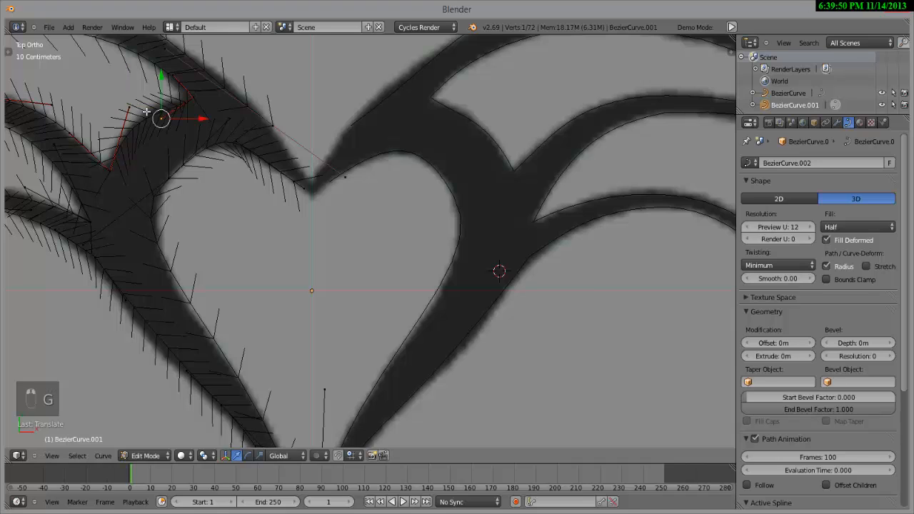
{"action": "key", "text": "g"}
{"action": "left_click", "coordinate": [152, 114]}
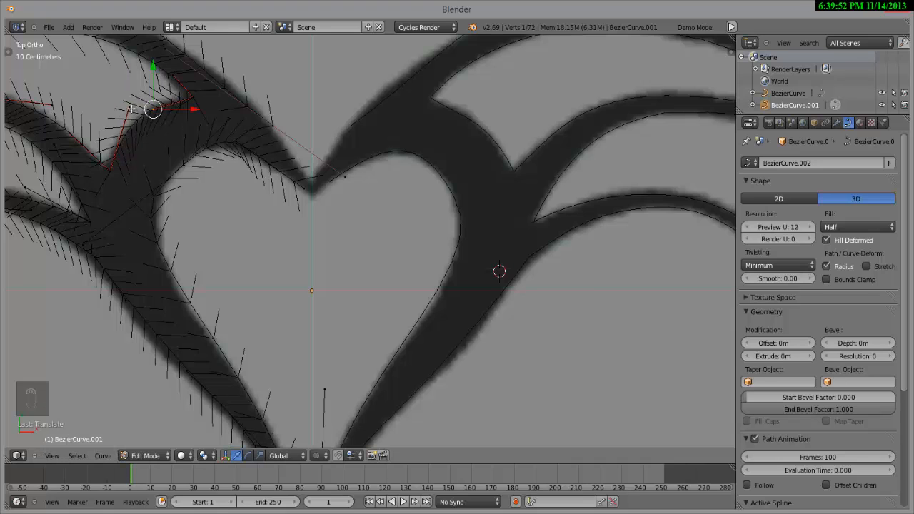
{"action": "right_click", "coordinate": [130, 108]}
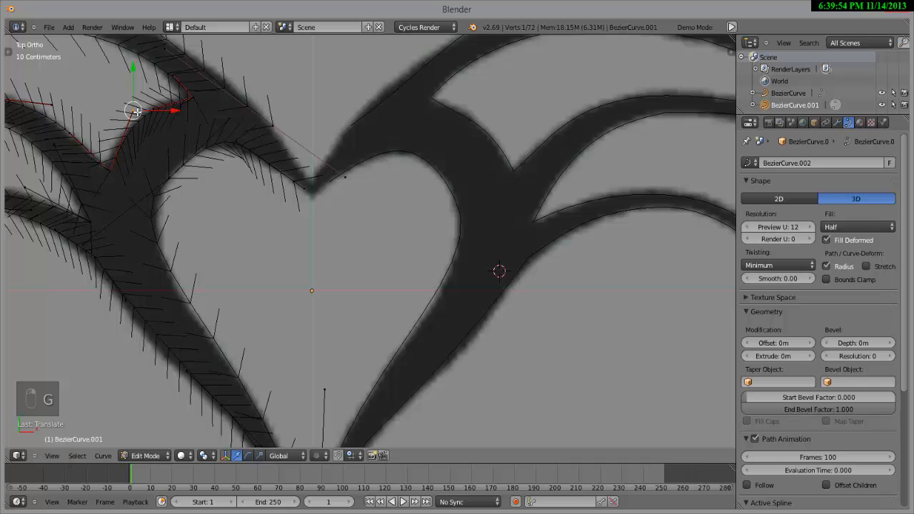
{"action": "key", "text": "Tab"}
- Move the left lobe point's lower handle about 3.6 cm inward and adjust its upper handle to fit the heart opening
{"action": "scroll", "coordinate": [236, 148], "scroll_direction": "down", "scroll_amount": 1}
{"action": "scroll", "coordinate": [236, 148], "scroll_direction": "down", "scroll_amount": 3}
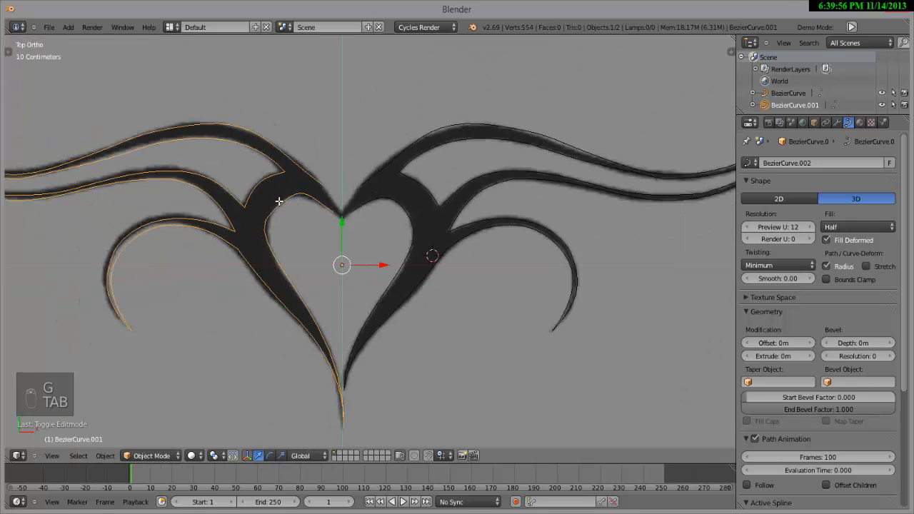
{"action": "key", "text": "Tab"}
{"action": "scroll", "coordinate": [250, 217], "scroll_direction": "up", "scroll_amount": 3}
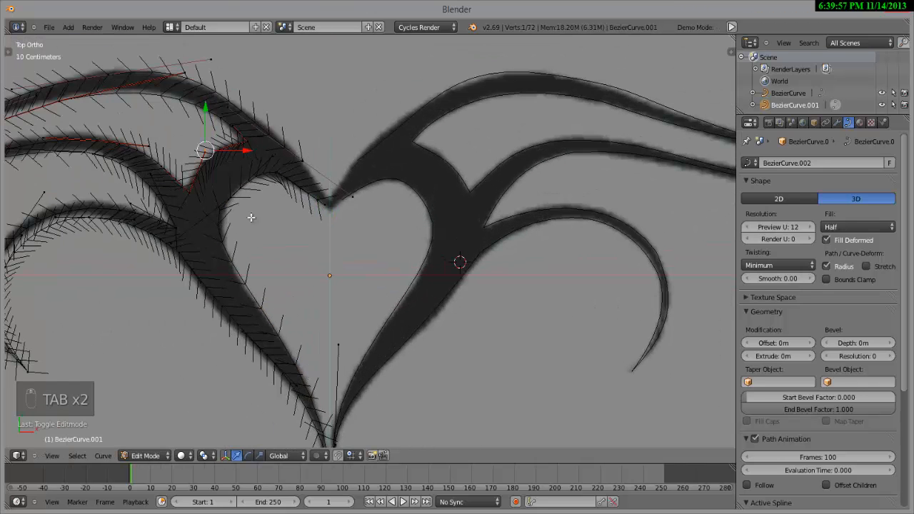
{"action": "right_click", "coordinate": [173, 242]}
{"action": "key", "text": "g"}
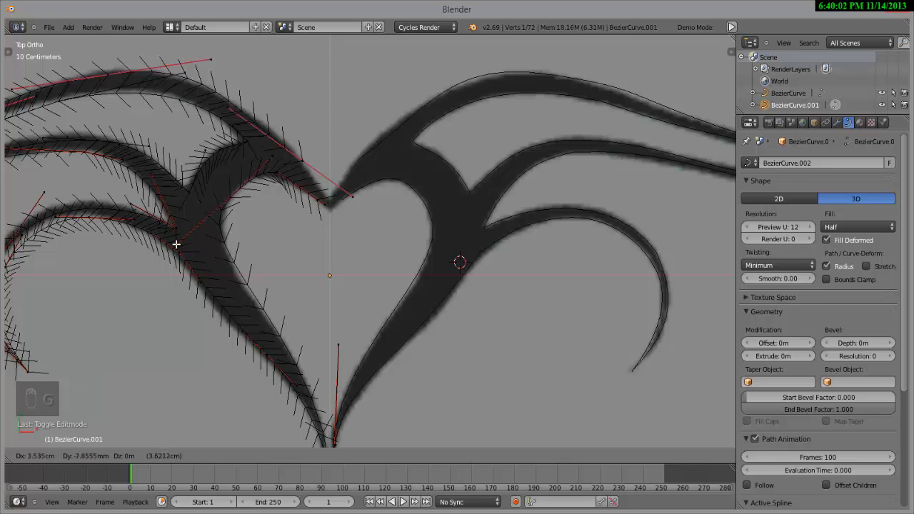
{"action": "left_click", "coordinate": [176, 244]}
{"action": "right_click", "coordinate": [267, 159]}
{"action": "key", "text": "g"}
{"action": "left_click", "coordinate": [272, 165]}
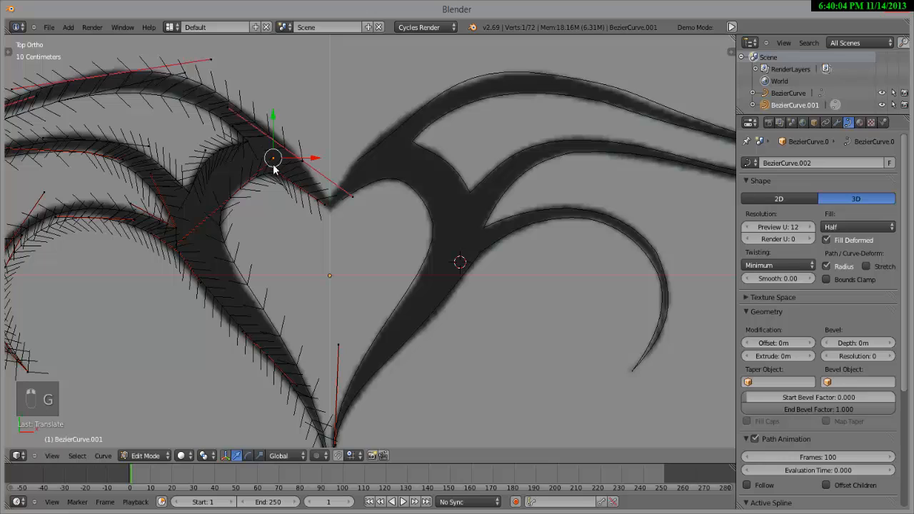
{"action": "key", "text": "Tab"}
{"action": "scroll", "coordinate": [308, 160], "scroll_direction": "down", "scroll_amount": 1}
{"action": "scroll", "coordinate": [340, 157], "scroll_direction": "down", "scroll_amount": 1}
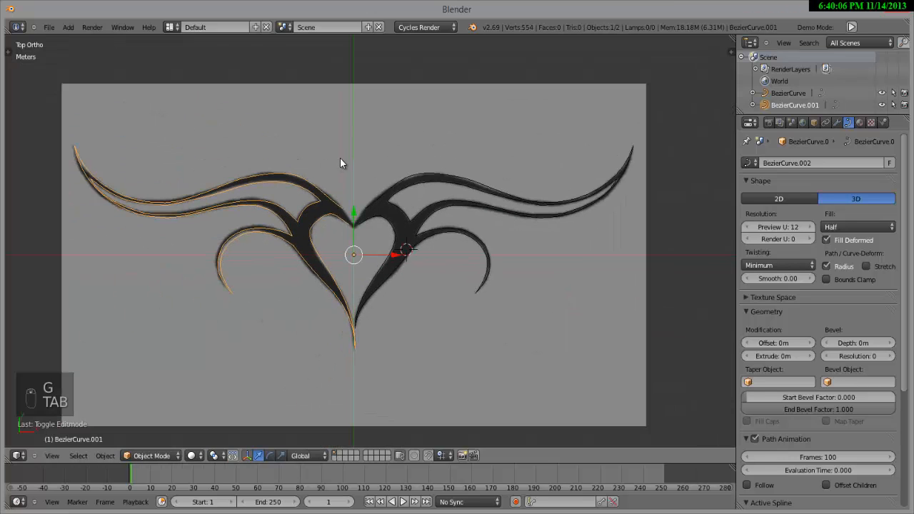
- Join the right and left curve halves into one curve object, keeping the left half active
{"action": "scroll", "coordinate": [396, 172], "scroll_direction": "up", "scroll_amount": 3}
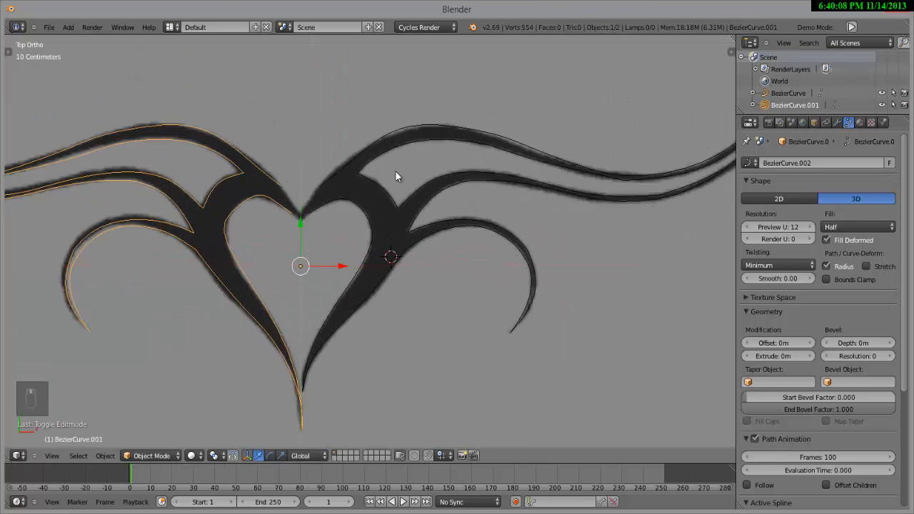
{"action": "right_click", "coordinate": [377, 139]}
{"action": "right_click", "coordinate": [257, 161], "text": "shift"}
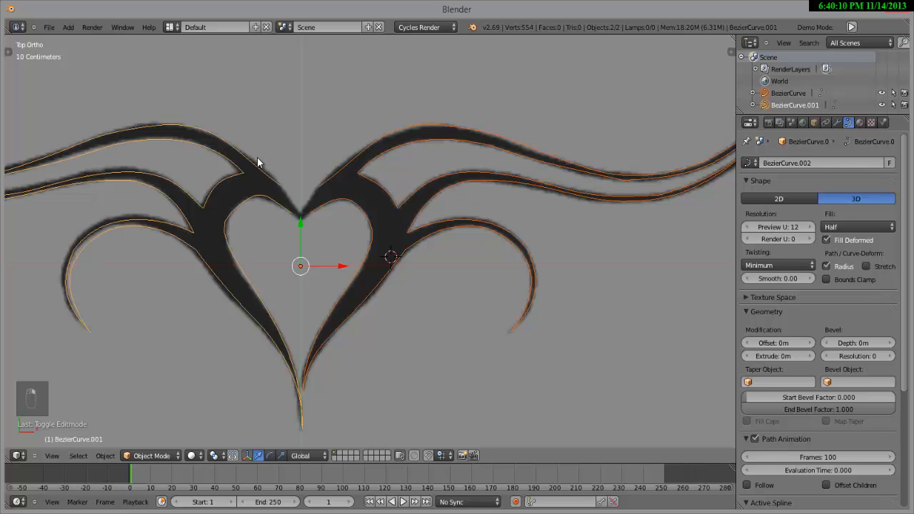
{"action": "key", "text": "ctrl+j"}
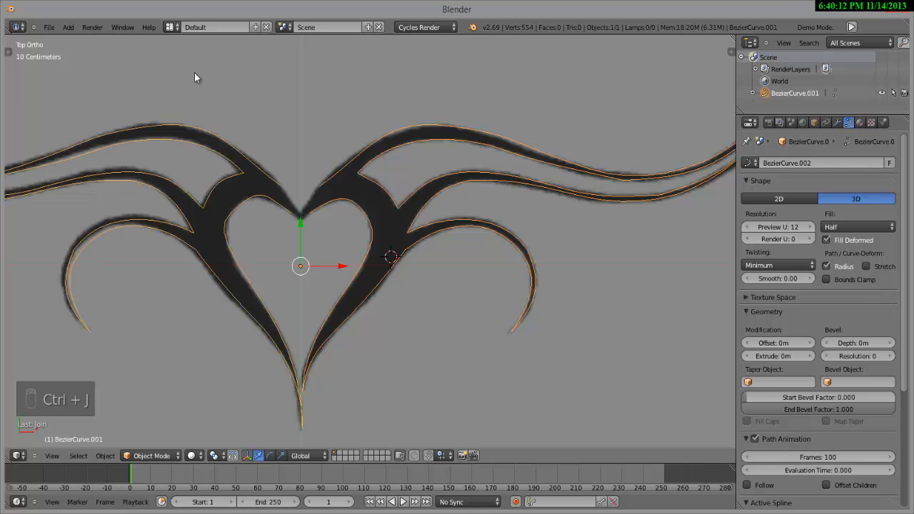
- Open the joined curve for point editing at the notch between the heart's two lobes
{"action": "scroll", "coordinate": [291, 240], "scroll_direction": "up", "scroll_amount": 4}
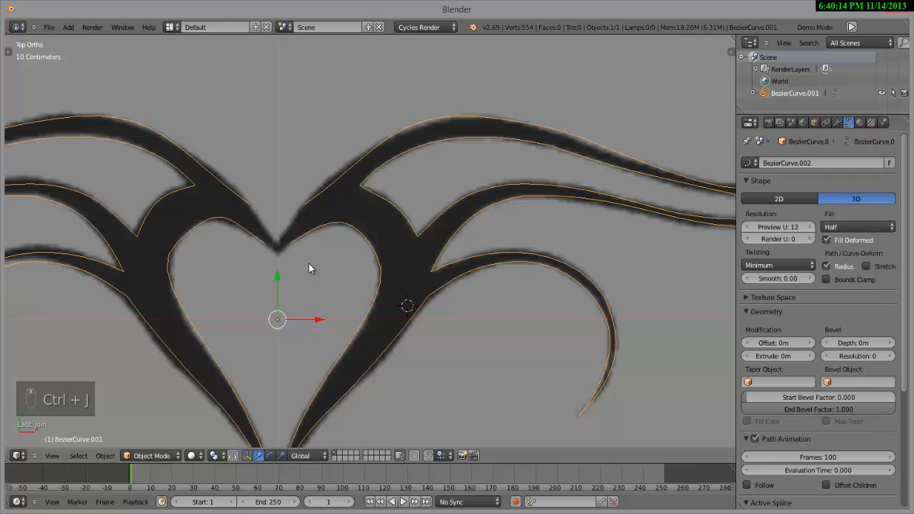
{"action": "key", "text": "Tab"}
{"action": "scroll", "coordinate": [214, 208], "scroll_direction": "up", "scroll_amount": 3}
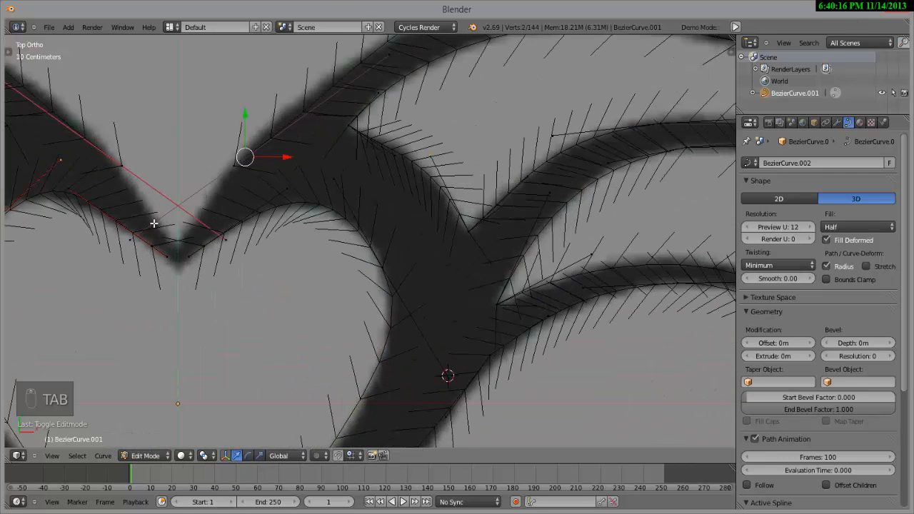
- Try to bridge the two crossing handles at the heart's notch with a new segment, and undo it
{"action": "right_click", "coordinate": [131, 242]}
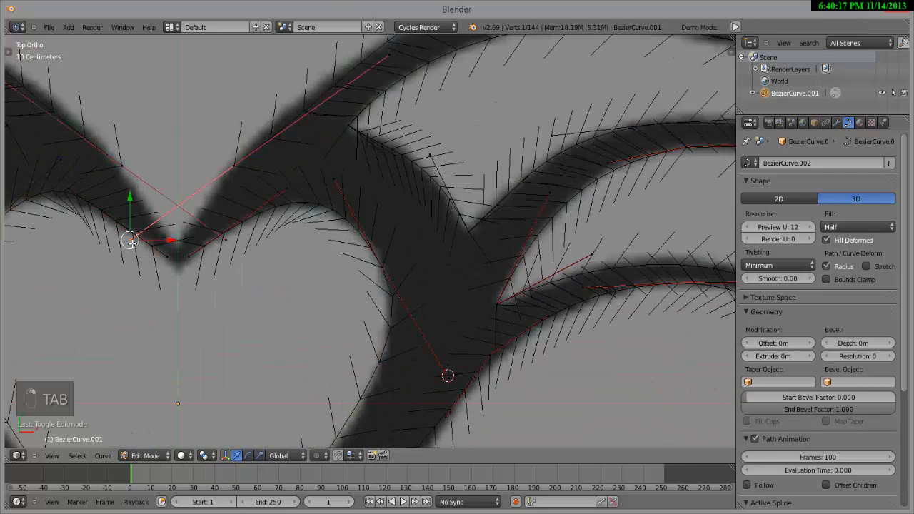
{"action": "right_click", "coordinate": [216, 244]}
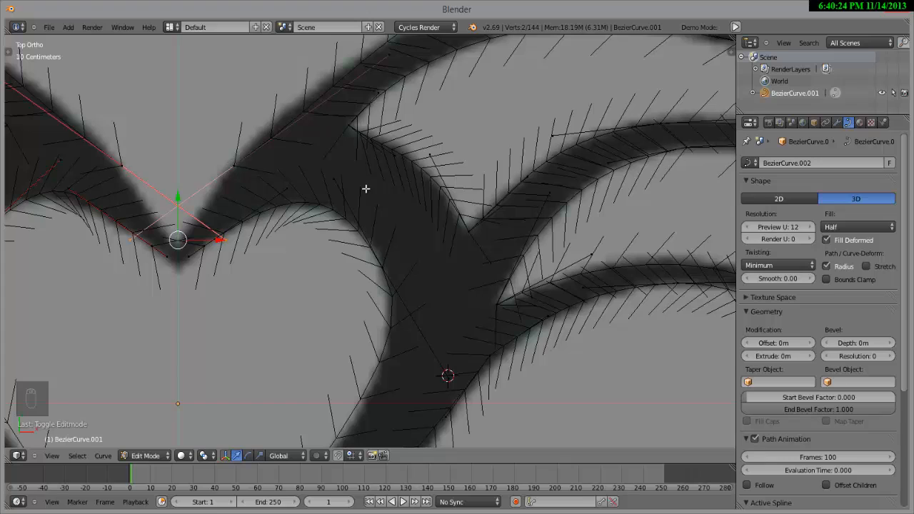
{"action": "key", "text": "f"}
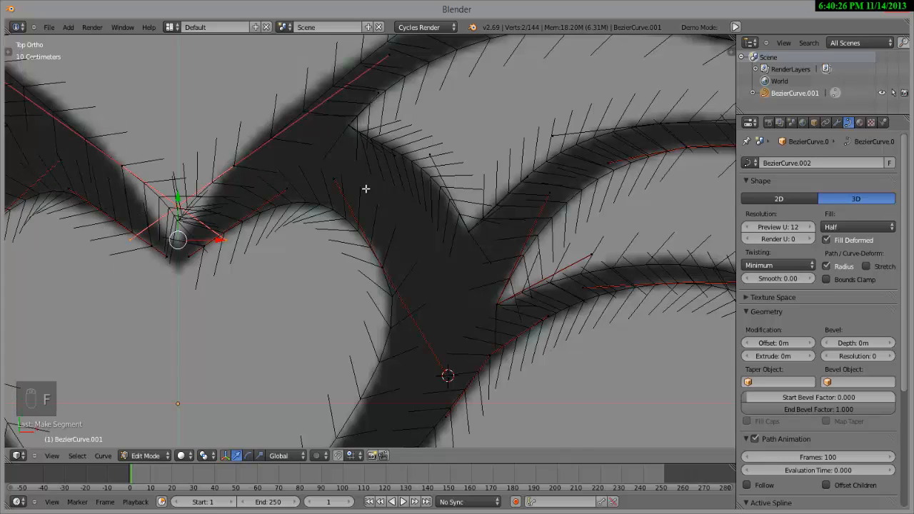
{"action": "key", "text": "ctrl+z"}
{"action": "key", "text": "ctrl+z"}
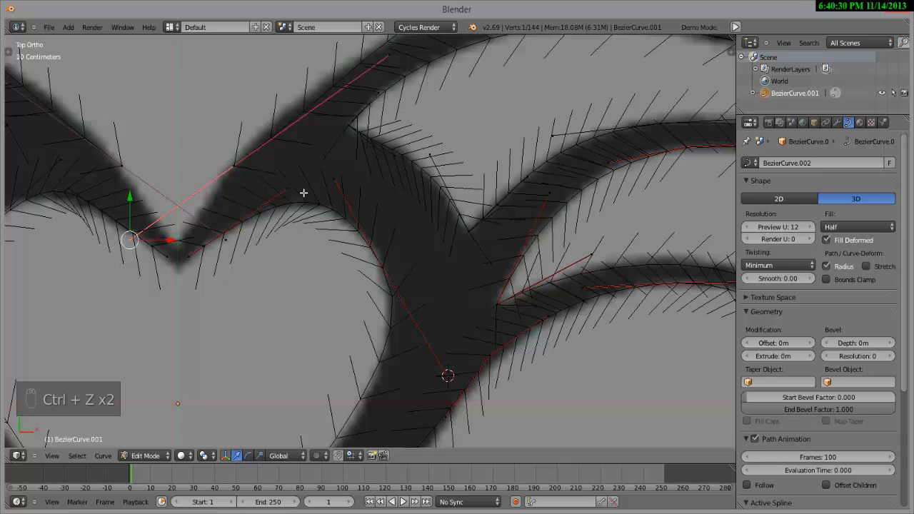
{"action": "key", "text": "g"}
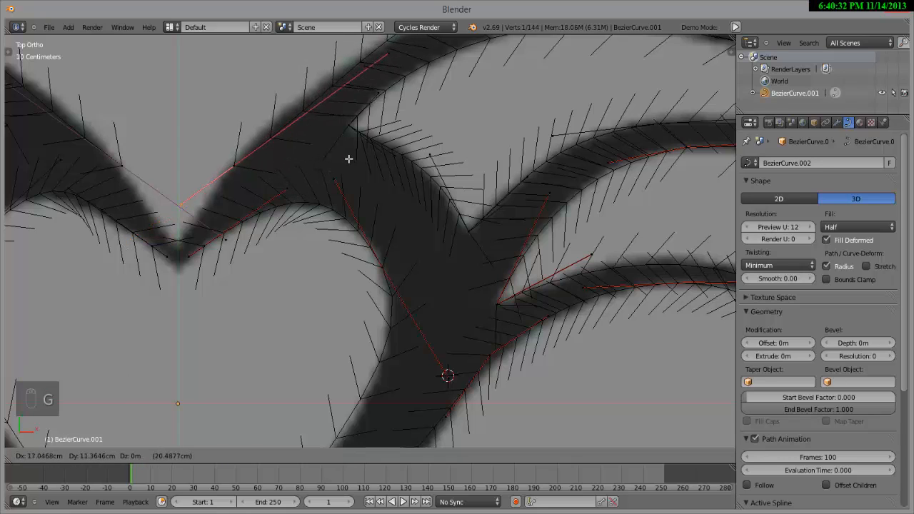
{"action": "right_click", "coordinate": [335, 162]}
{"action": "key", "text": "g"}
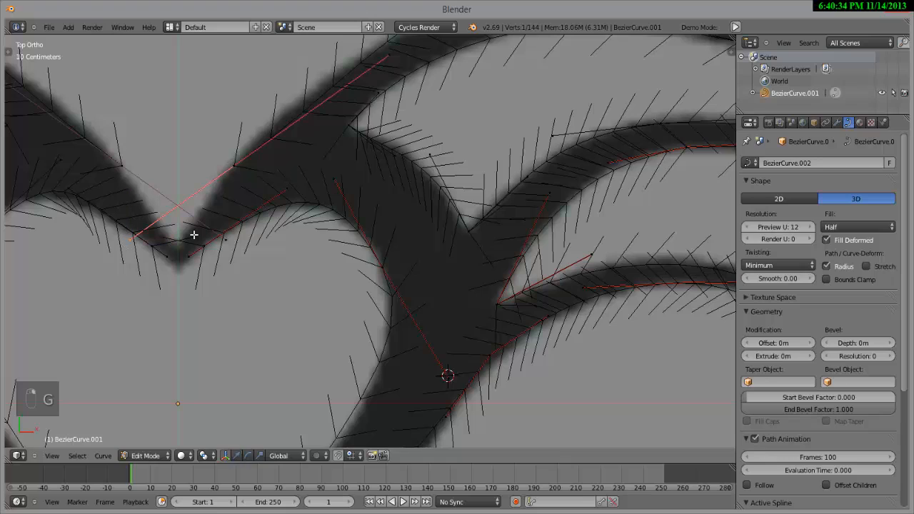
{"action": "key", "text": "y"}
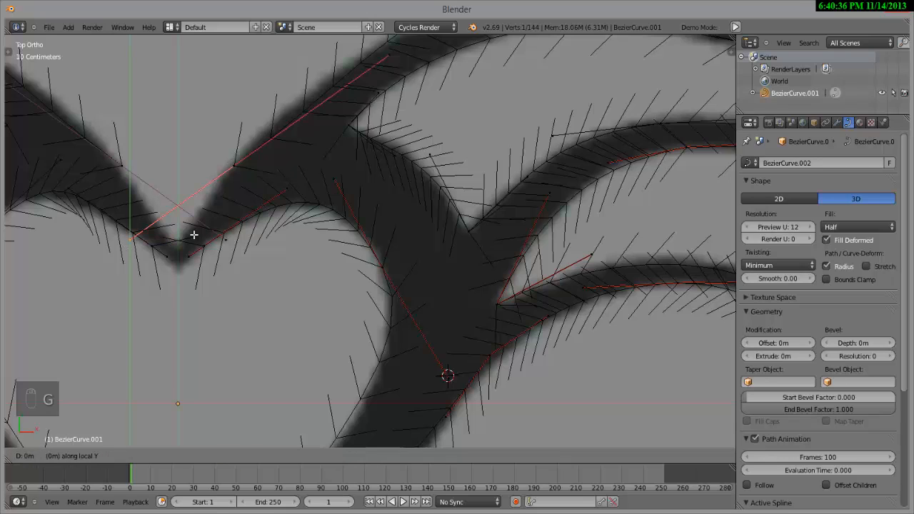
{"action": "key", "text": "x"}
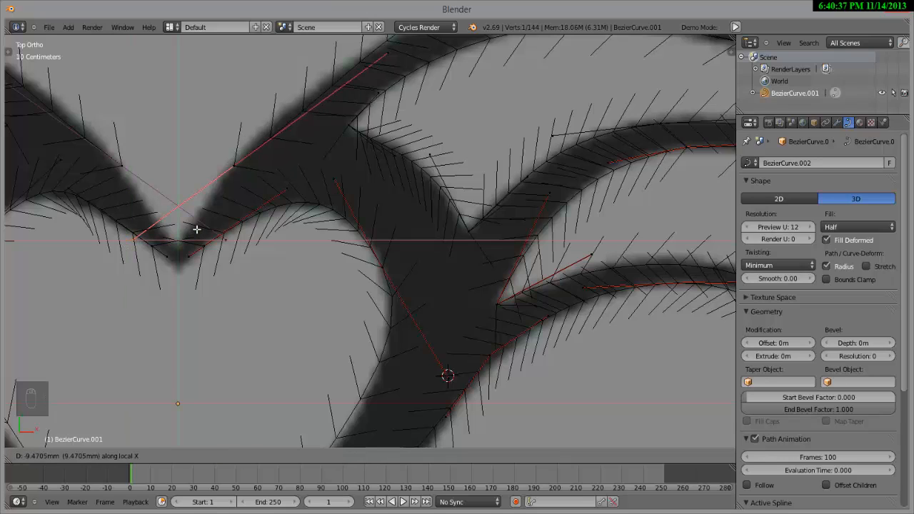
{"action": "right_click", "coordinate": [197, 229]}
{"action": "key", "text": "g"}
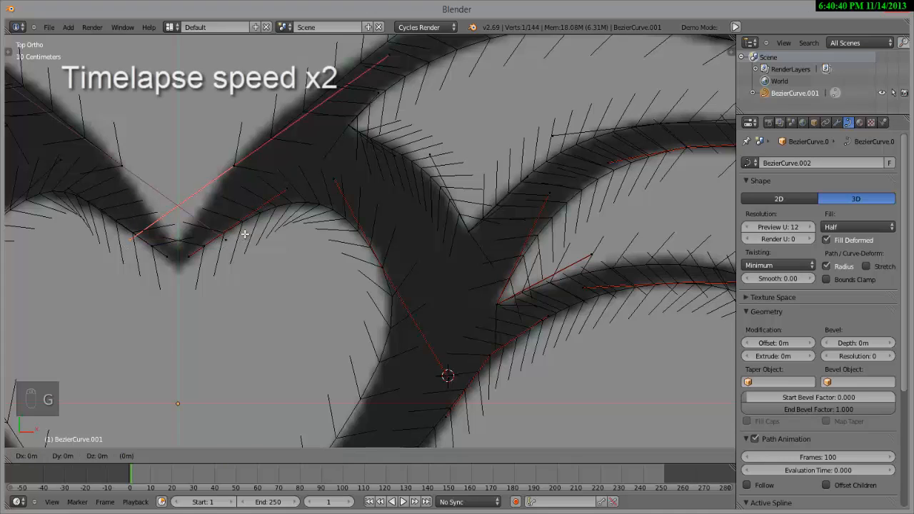
{"action": "key", "text": "z"}
{"action": "key", "text": "z"}
{"action": "middle_click", "coordinate": [350, 167]}
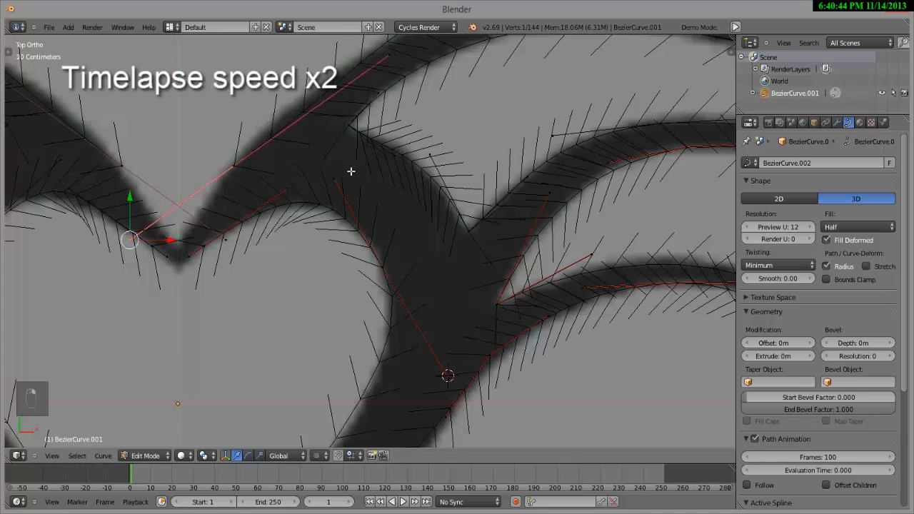
{"action": "left_click", "coordinate": [394, 175]}
{"action": "key", "text": "g"}
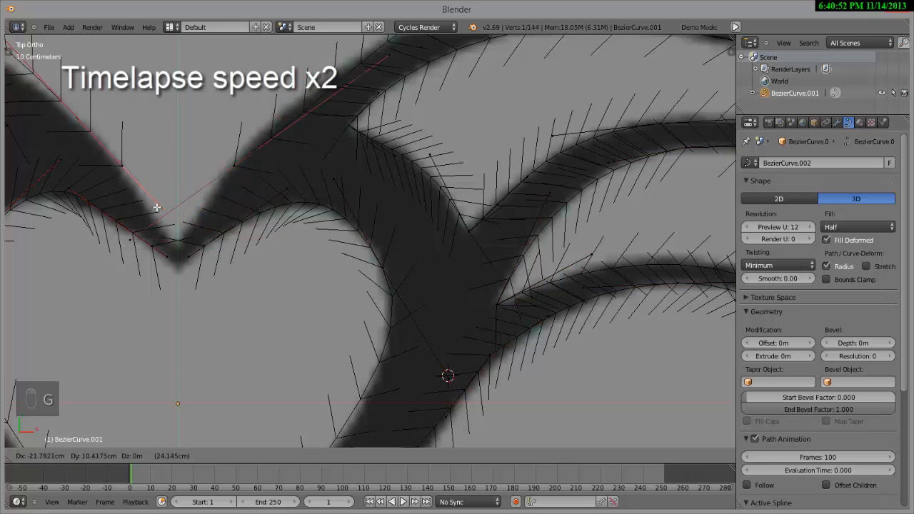
{"action": "left_click", "coordinate": [156, 207]}
- Scale the two crossing handles at the heart's notch along X to about -0.2
{"action": "right_click", "coordinate": [134, 237], "text": "shift"}
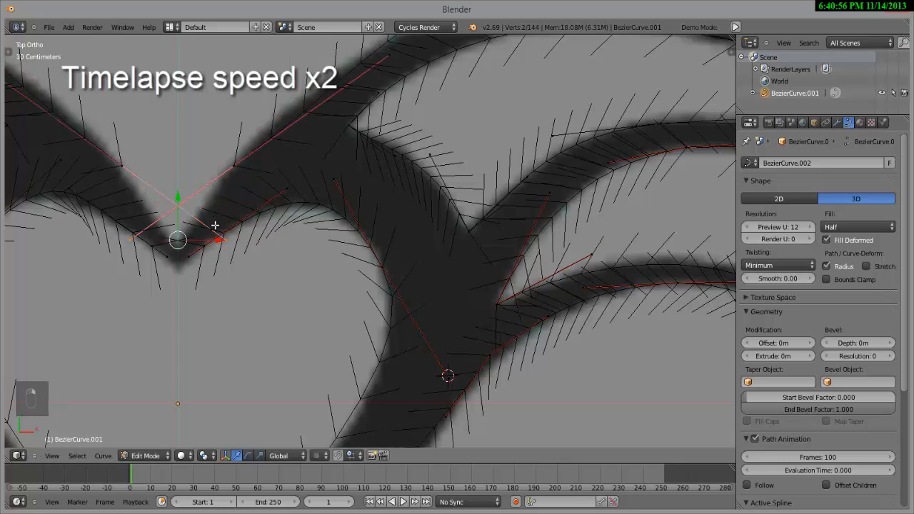
{"action": "key", "text": "s"}
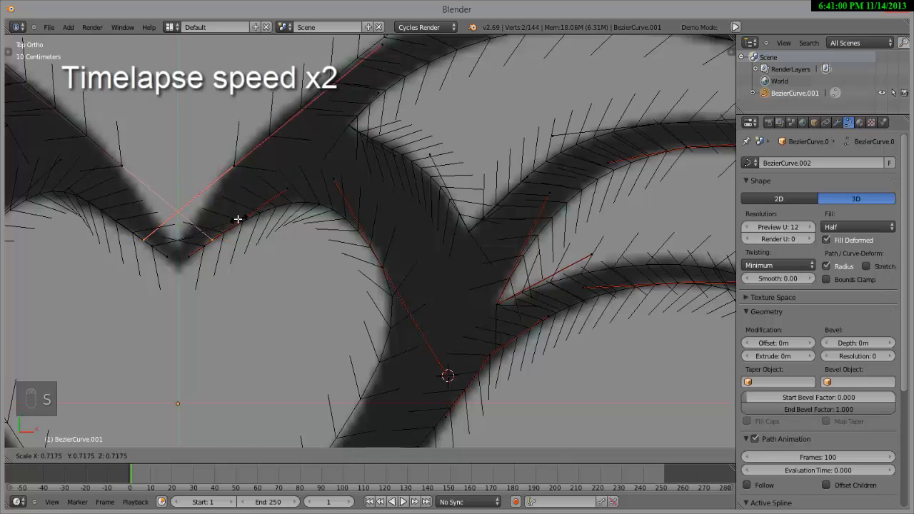
{"action": "key", "text": "x"}
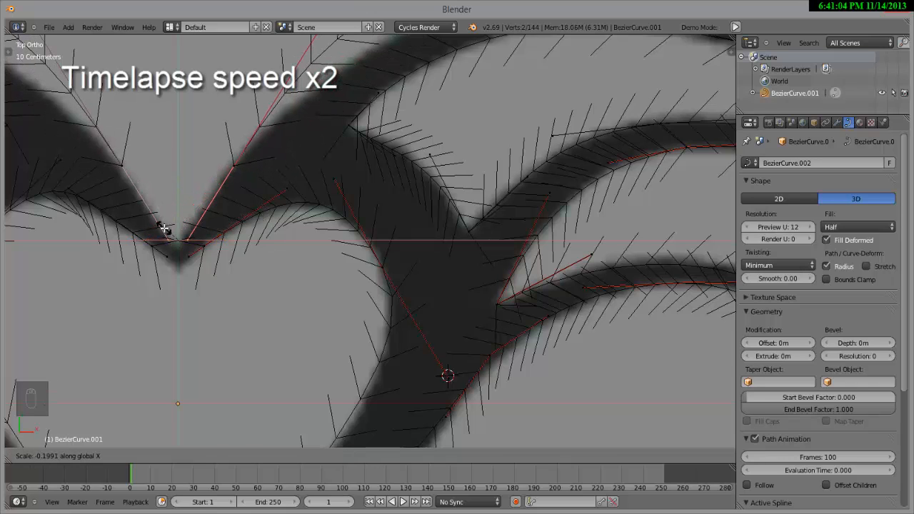
{"action": "left_click", "coordinate": [165, 227]}
{"action": "scroll", "coordinate": [195, 257], "scroll_direction": "down", "scroll_amount": 3}
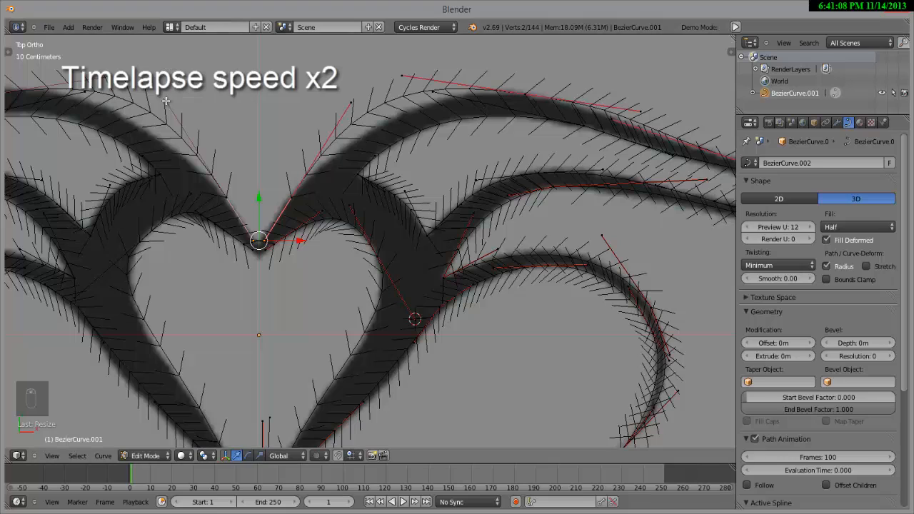
- Reposition the handles along the left half's uppermost branch so its outer edge follows the reference down to the notch
{"action": "right_click", "coordinate": [194, 113]}
{"action": "key", "text": "g"}
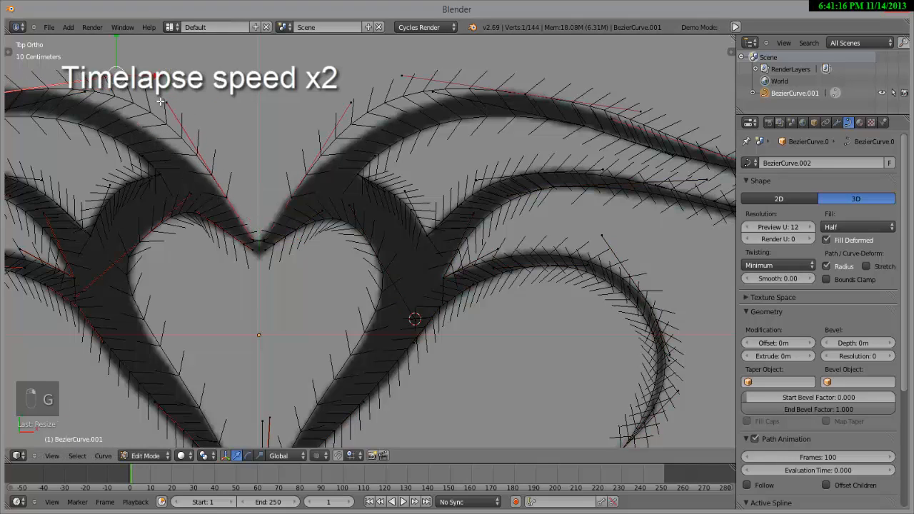
{"action": "key", "text": "g"}
{"action": "left_click", "coordinate": [126, 127]}
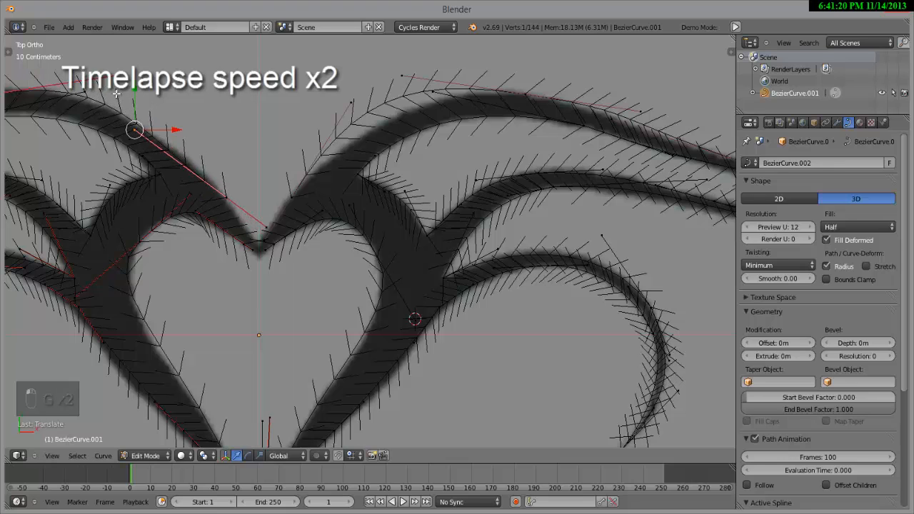
{"action": "key", "text": "g"}
{"action": "left_click", "coordinate": [123, 94]}
{"action": "key", "text": "g"}
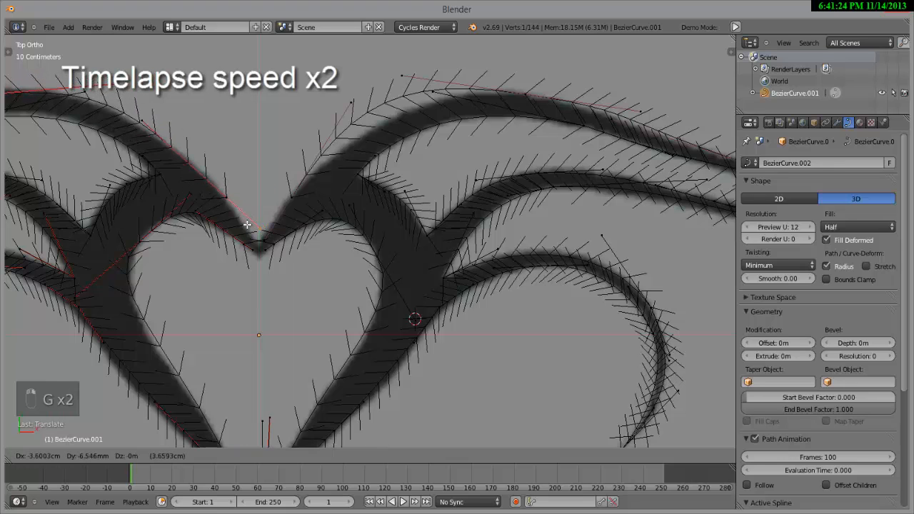
{"action": "left_click", "coordinate": [286, 209]}
- Reposition the handles along the right half's uppermost branch so its outer edge follows the reference up from the notch
{"action": "key", "text": "g"}
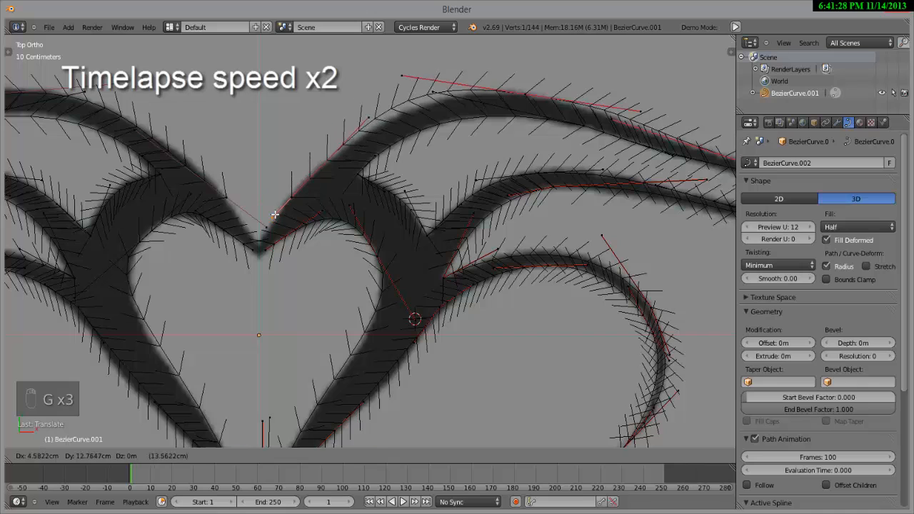
{"action": "left_click", "coordinate": [350, 99]}
{"action": "key", "text": "g"}
{"action": "left_click", "coordinate": [391, 111]}
{"action": "key", "text": "g"}
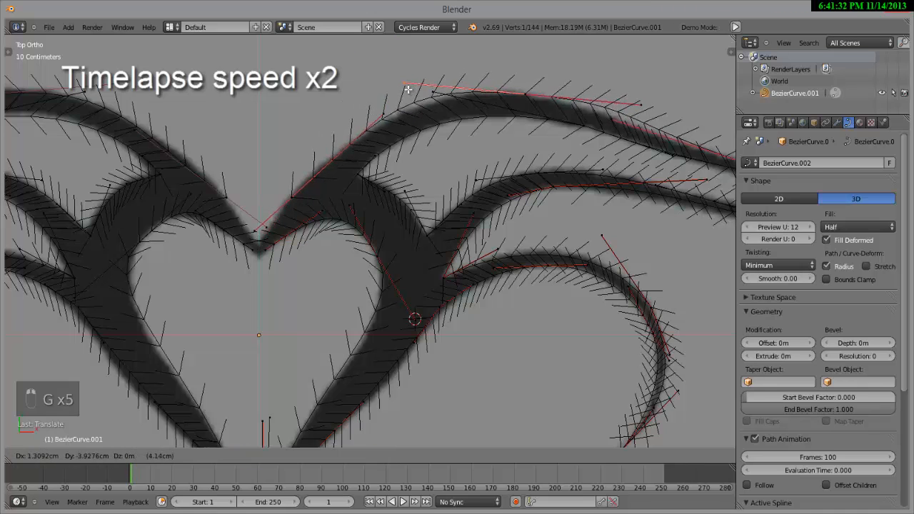
{"action": "left_click", "coordinate": [370, 162]}
{"action": "key", "text": "g"}
{"action": "left_click", "coordinate": [345, 197]}
- Connect the left and right halves across the heart's upper notch with a new segment
{"action": "scroll", "coordinate": [276, 227], "scroll_direction": "up", "scroll_amount": 4}
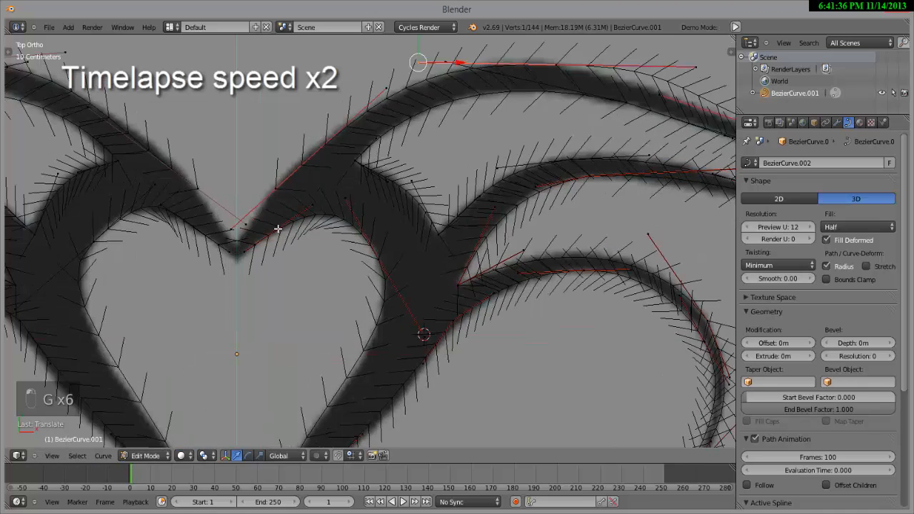
{"action": "right_click", "coordinate": [155, 213]}
{"action": "right_click", "coordinate": [133, 222], "text": "shift"}
{"action": "key", "text": "f"}
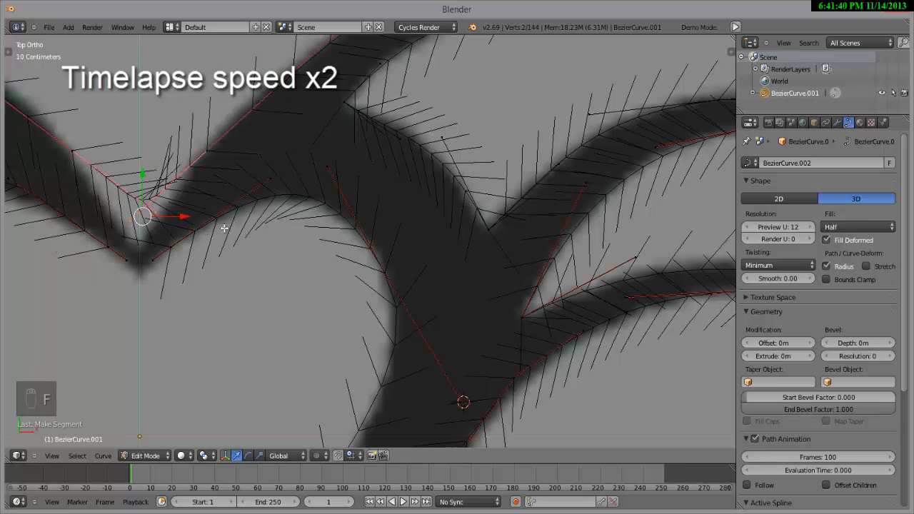
{"action": "key", "text": "g"}
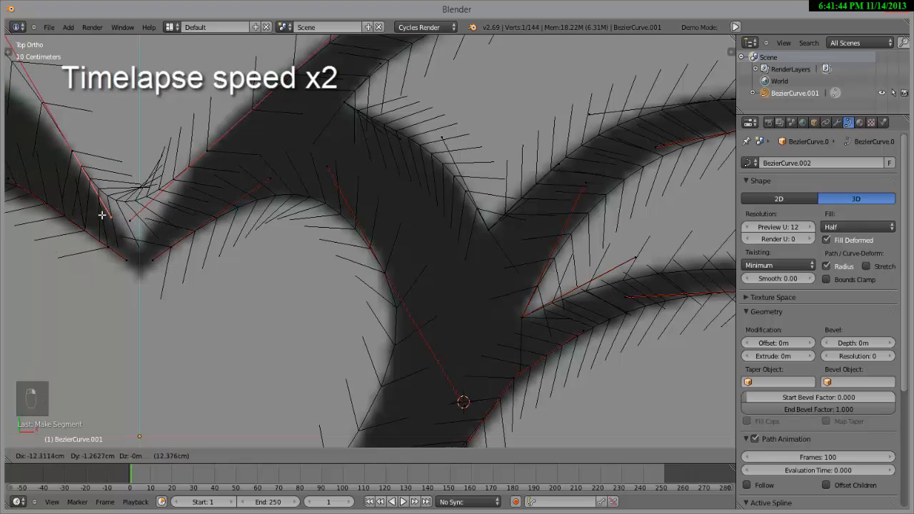
{"action": "right_click", "coordinate": [108, 221]}
- Set both facing handles of the segment bridging the notch to the Vector type
{"action": "key", "text": "v"}
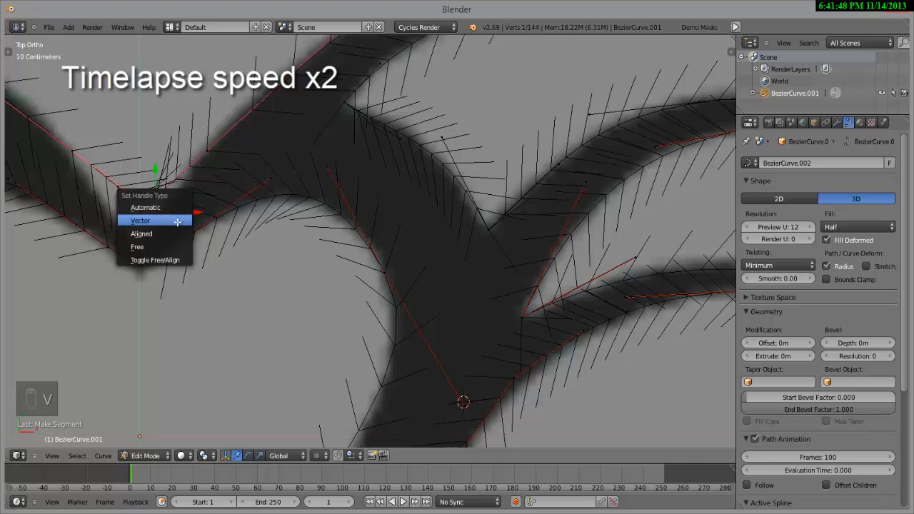
{"action": "left_click", "coordinate": [179, 218]}
{"action": "key", "text": "g"}
{"action": "left_click", "coordinate": [135, 287]}
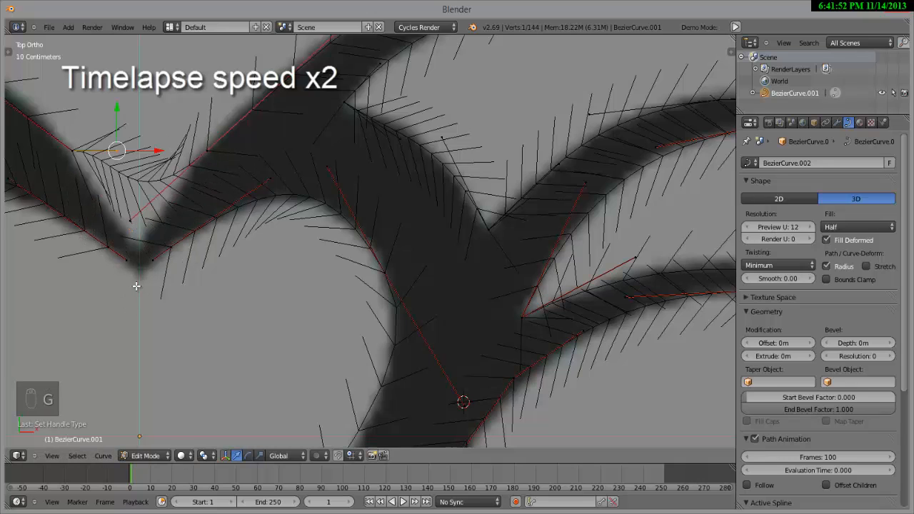
{"action": "key", "text": "v"}
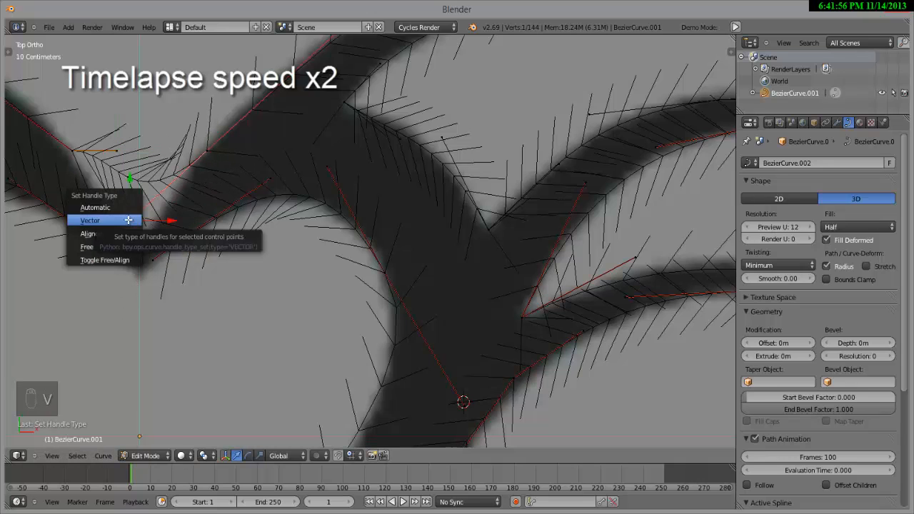
{"action": "left_click", "coordinate": [129, 219]}
- Select both inner handles of the bridging segment and move them straight down along Y to the notch's tip
{"action": "right_click", "coordinate": [119, 152]}
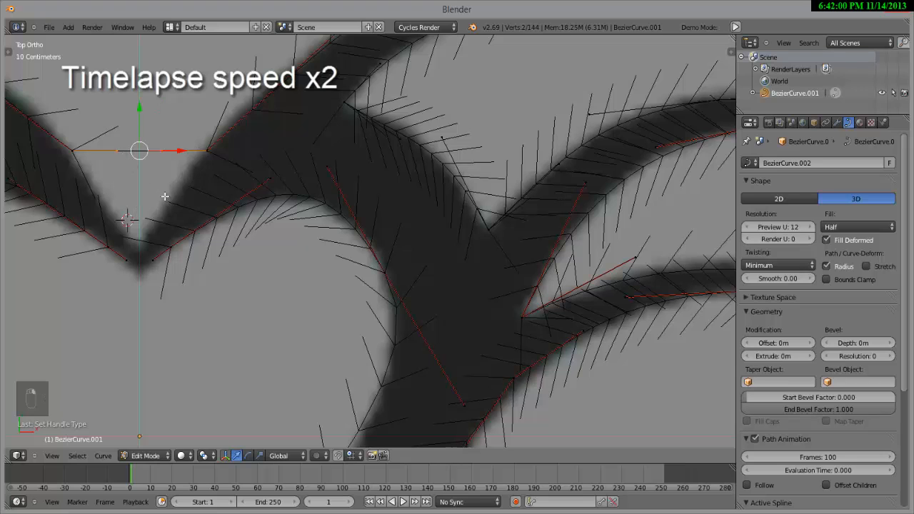
{"action": "key", "text": "g"}
{"action": "right_click", "coordinate": [161, 289]}
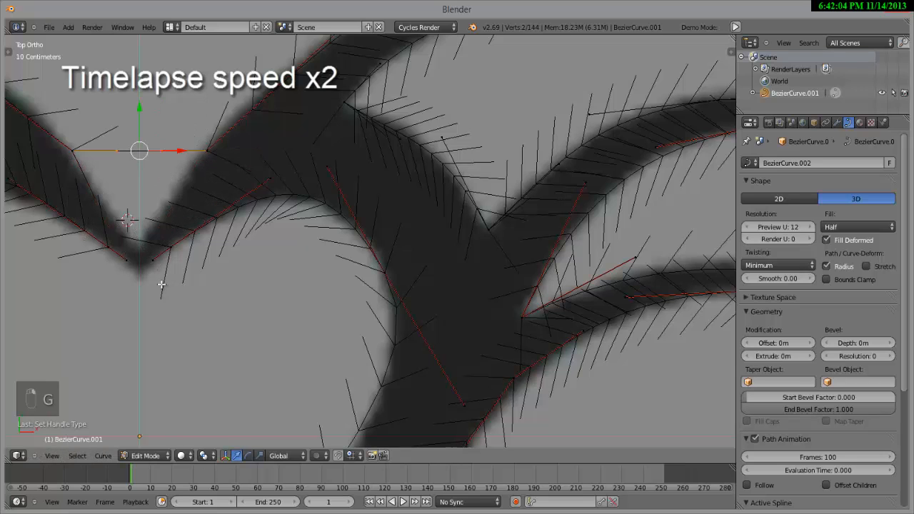
{"action": "key", "text": "alt+m"}
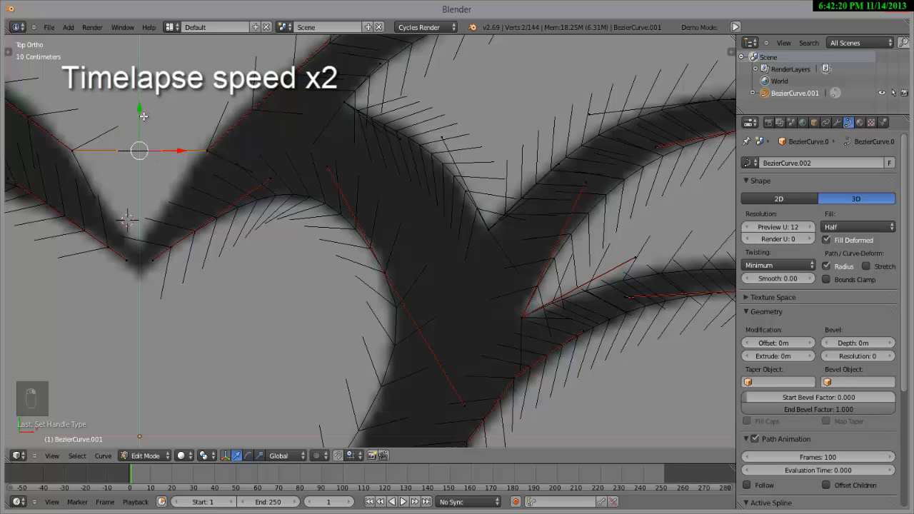
{"action": "left_click_drag", "start_coordinate": [143, 120], "coordinate": [147, 225]}
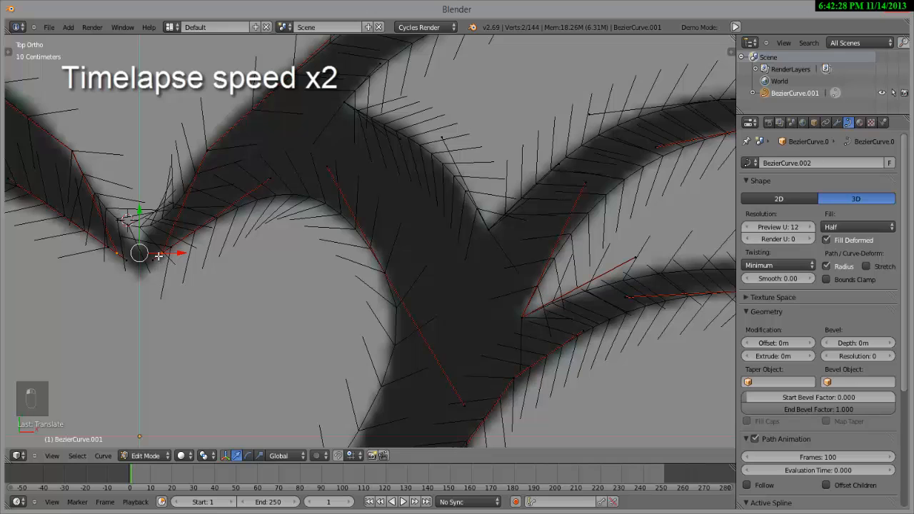
{"action": "key", "text": "s"}
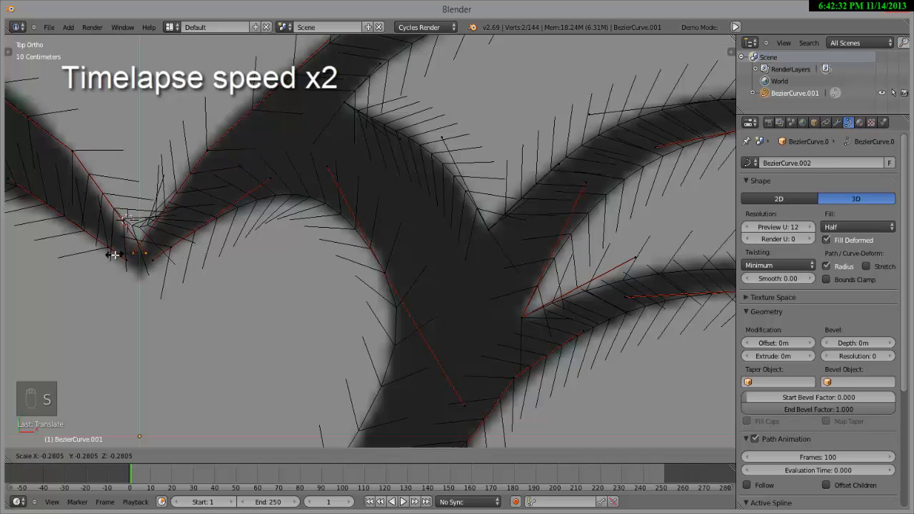
{"action": "left_click", "coordinate": [135, 253]}
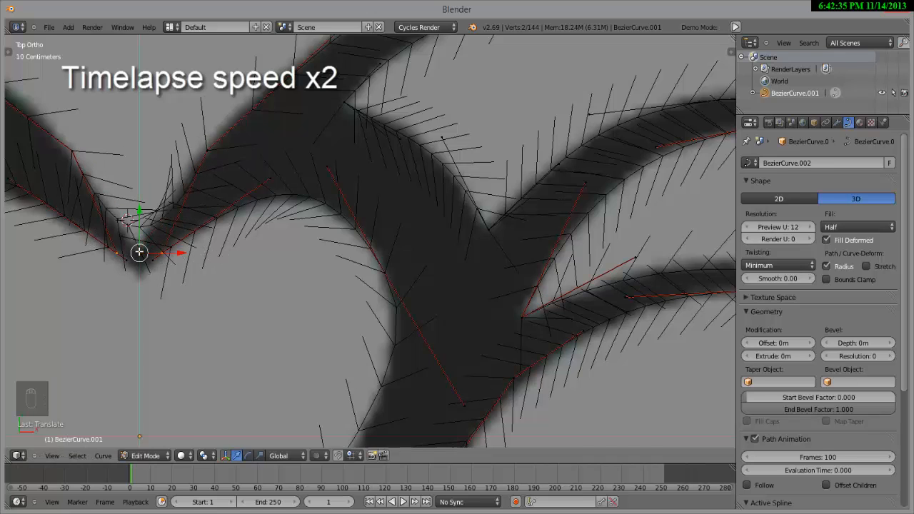
{"action": "right_click", "coordinate": [212, 143]}
{"action": "scroll", "coordinate": [300, 127], "scroll_direction": "down", "scroll_amount": 4}
{"action": "key", "text": "s"}
{"action": "right_click", "coordinate": [301, 166]}
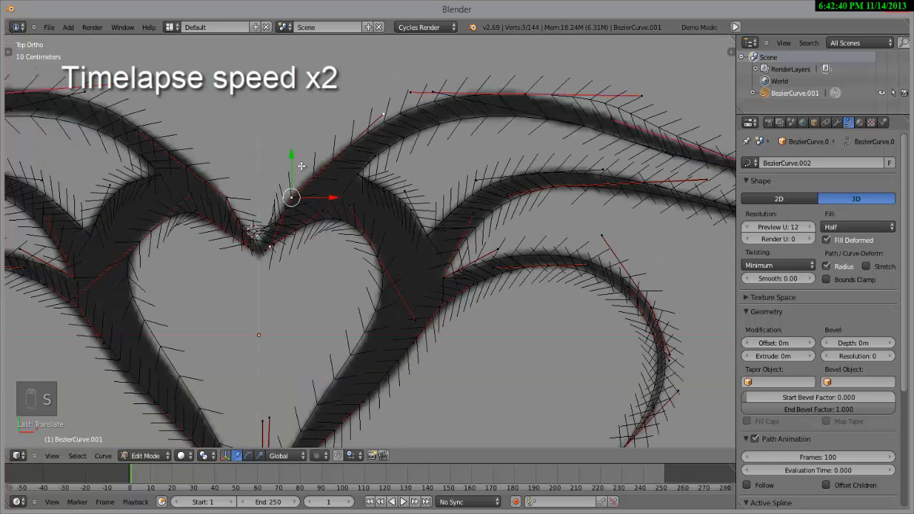
- Select both facing handles of the segment bridging the heart's upper notch
{"action": "scroll", "coordinate": [292, 218], "scroll_direction": "up", "scroll_amount": 3}
{"action": "right_click", "coordinate": [166, 254], "text": "shift"}
{"action": "right_click", "coordinate": [162, 253]}
{"action": "right_click", "coordinate": [200, 247], "text": "shift"}
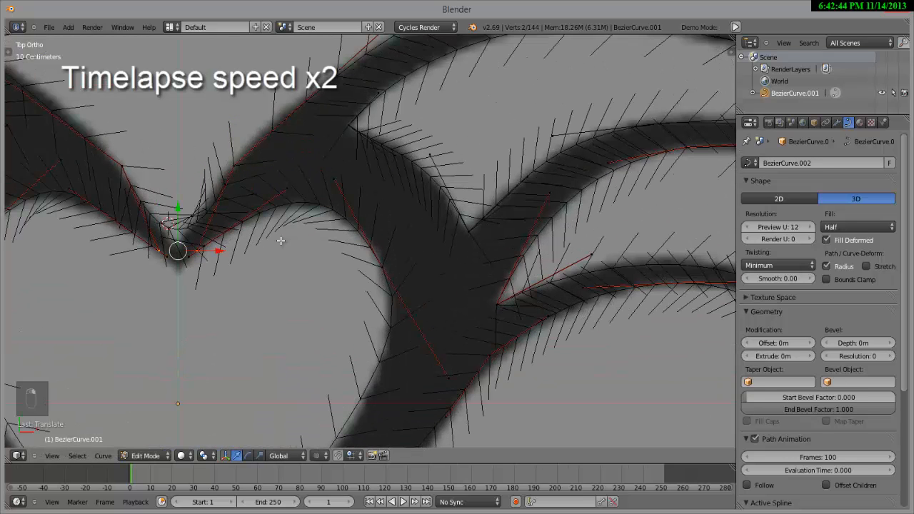
{"action": "key", "text": "w"}
{"action": "left_click", "coordinate": [280, 241]}
{"action": "scroll", "coordinate": [158, 231], "scroll_direction": "up", "scroll_amount": 3}
{"action": "scroll", "coordinate": [158, 231], "scroll_direction": "down", "scroll_amount": 2}
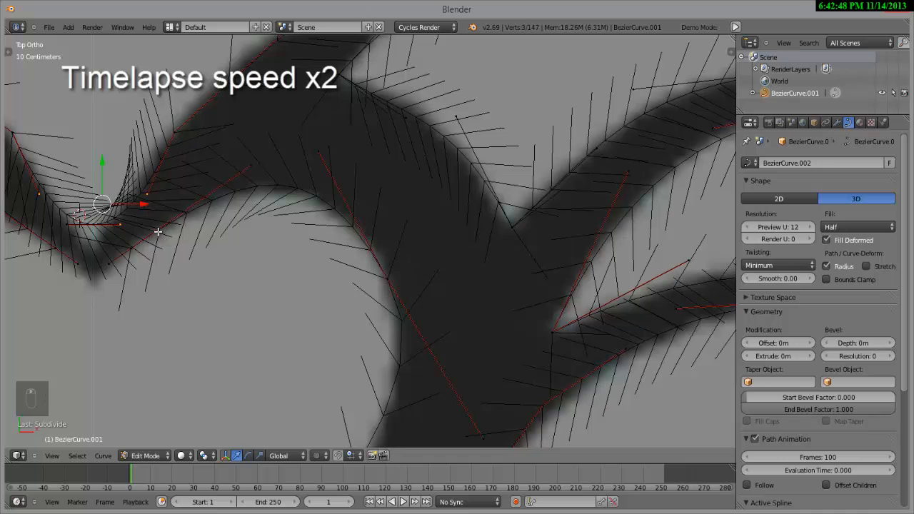
{"action": "key", "text": "ctrl+z"}
- Move the bridging segment's two selected handles further down past the notch's tip
{"action": "scroll", "coordinate": [235, 143], "scroll_direction": "down", "scroll_amount": 2, "text": "shift"}
{"action": "scroll", "coordinate": [289, 210], "scroll_direction": "up", "scroll_amount": 4, "text": "ctrl"}
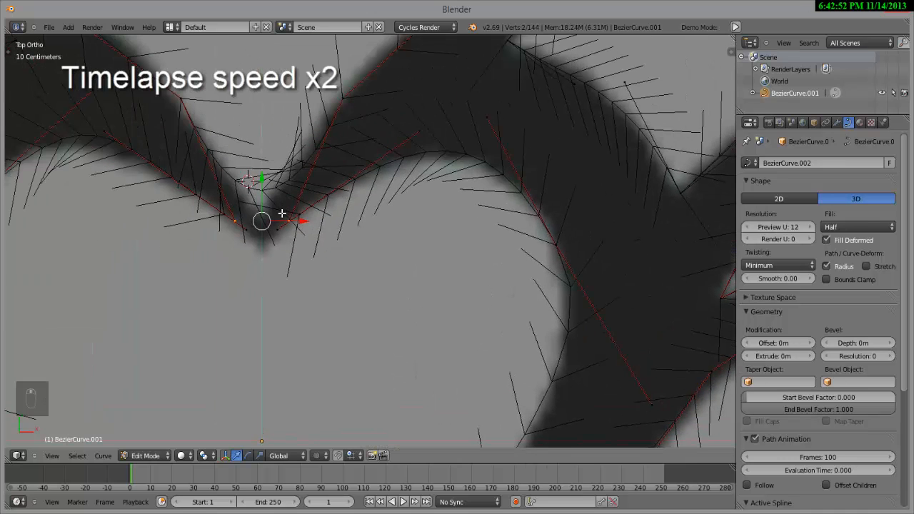
{"action": "key", "text": "g"}
{"action": "left_click", "coordinate": [280, 233]}
{"action": "scroll", "coordinate": [327, 266], "scroll_direction": "down", "scroll_amount": 1}
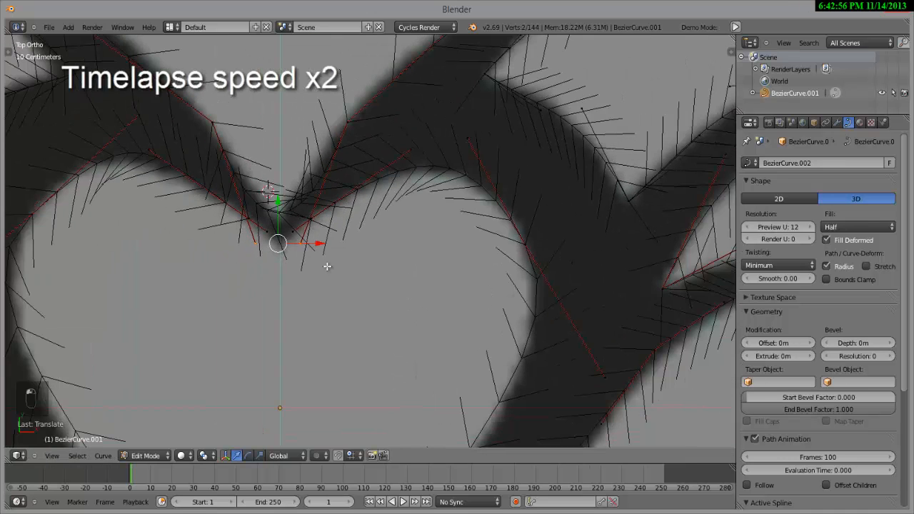
- Hide the selected handles of the segment bridging the upper notch
{"action": "scroll", "coordinate": [347, 278], "scroll_direction": "down", "scroll_amount": 2}
{"action": "middle_click_drag", "start_coordinate": [344, 285], "coordinate": [367, 212], "text": "shift"}
{"action": "scroll", "coordinate": [367, 213], "scroll_direction": "up", "scroll_amount": 1}
{"action": "scroll", "coordinate": [367, 212], "scroll_direction": "up", "scroll_amount": 1}
{"action": "middle_click_drag", "start_coordinate": [328, 189], "coordinate": [351, 348], "text": "shift"}
{"action": "key", "text": "h"}
- Connect the open ends of the heart's inner outline below the notch with a segment and set its facing handles to Vector
{"action": "scroll", "coordinate": [338, 205], "scroll_direction": "up", "scroll_amount": 3}
{"action": "right_click", "coordinate": [293, 219]}
{"action": "right_click", "coordinate": [330, 219], "text": "shift"}
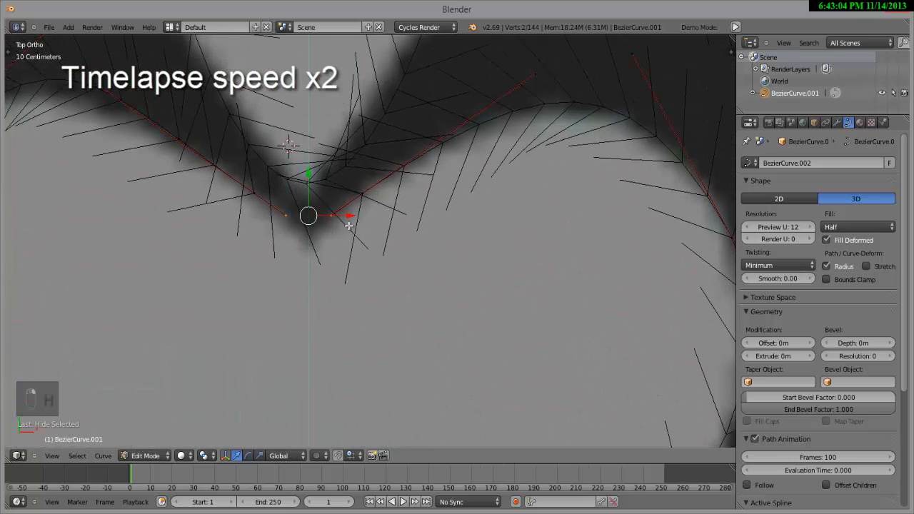
{"action": "key", "text": "f"}
{"action": "key", "text": "v"}
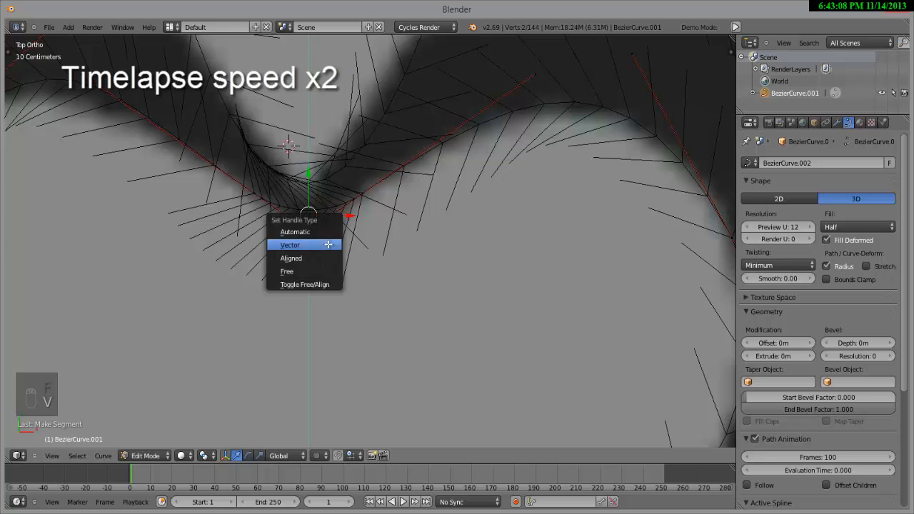
{"action": "left_click", "coordinate": [328, 244]}
- Move the new inner segment's two facing handles down toward the dark tip below the notch
{"action": "key", "text": "g"}
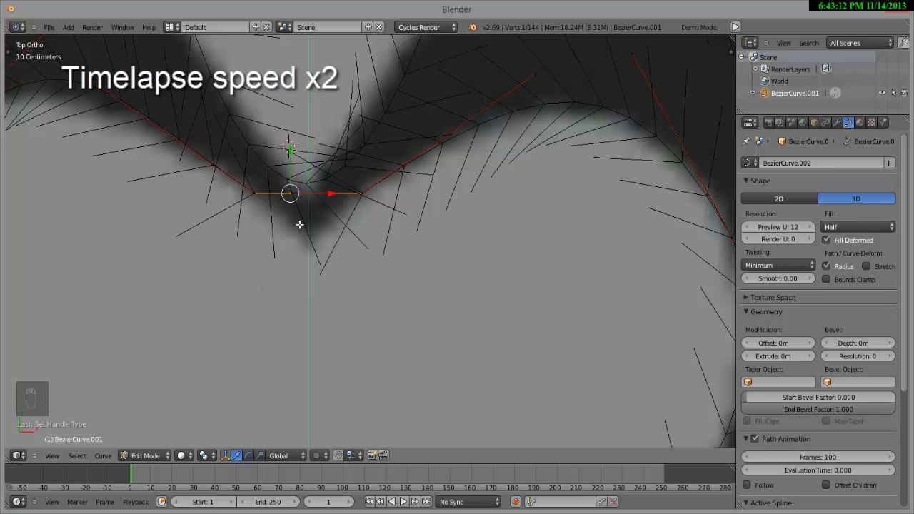
{"action": "left_click", "coordinate": [304, 241]}
{"action": "key", "text": "g"}
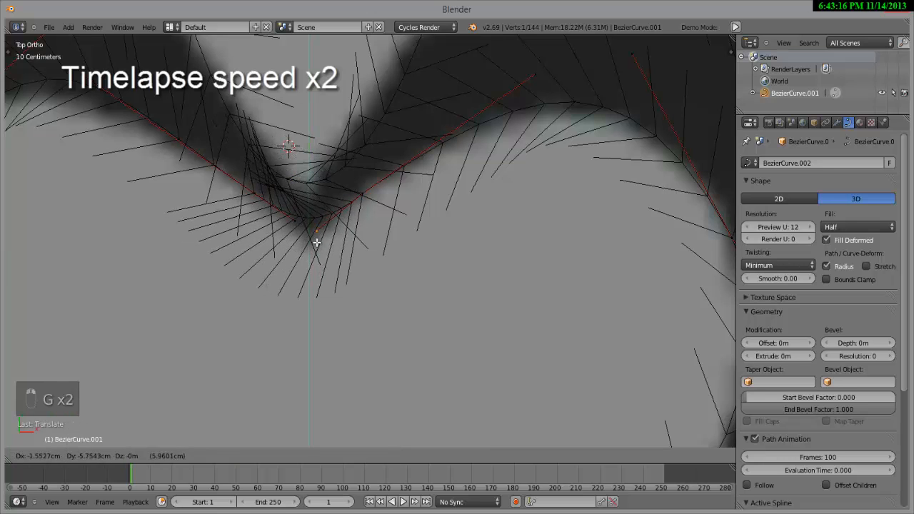
{"action": "left_click", "coordinate": [312, 237]}
- Nudge the inner segment's right end point and refine its facing handles so the inner edges meet in a point at the notch's tip
{"action": "right_click", "coordinate": [353, 193]}
{"action": "key", "text": "g"}
{"action": "left_click", "coordinate": [353, 192]}
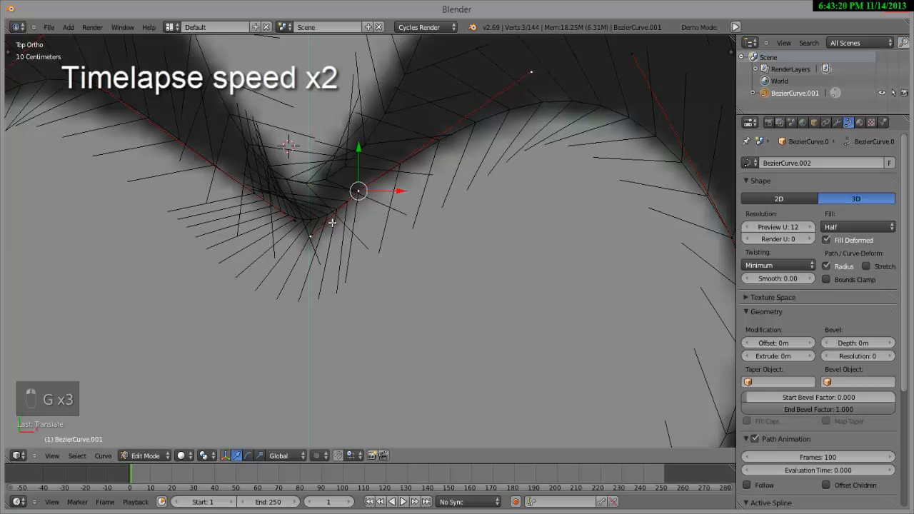
{"action": "right_click", "coordinate": [315, 238]}
{"action": "key", "text": "g"}
{"action": "left_click", "coordinate": [296, 218]}
{"action": "key", "text": "g"}
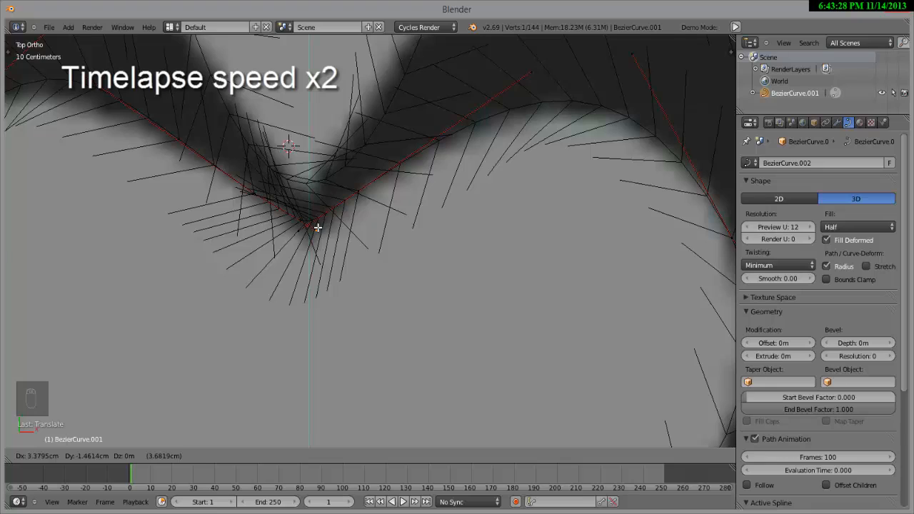
{"action": "left_click", "coordinate": [317, 229]}
- Leave Edit Mode and check the complete heart outline against the reference image
{"action": "scroll", "coordinate": [321, 229], "scroll_direction": "down", "scroll_amount": 4}
{"action": "scroll", "coordinate": [327, 164], "scroll_direction": "up", "scroll_amount": 3}
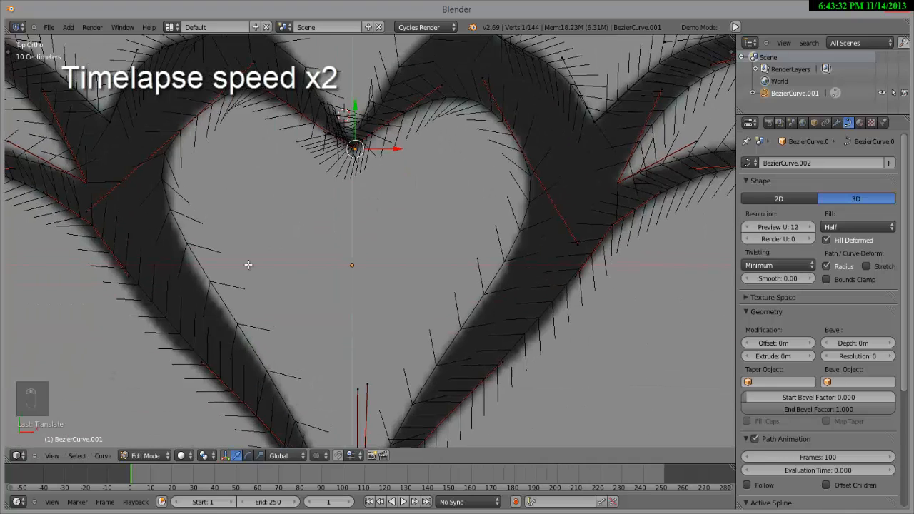
{"action": "middle_click_drag", "start_coordinate": [327, 164], "coordinate": [303, 307], "text": "shift"}
{"action": "key", "text": "Tab"}
{"action": "scroll", "coordinate": [282, 270], "scroll_direction": "down", "scroll_amount": 5}
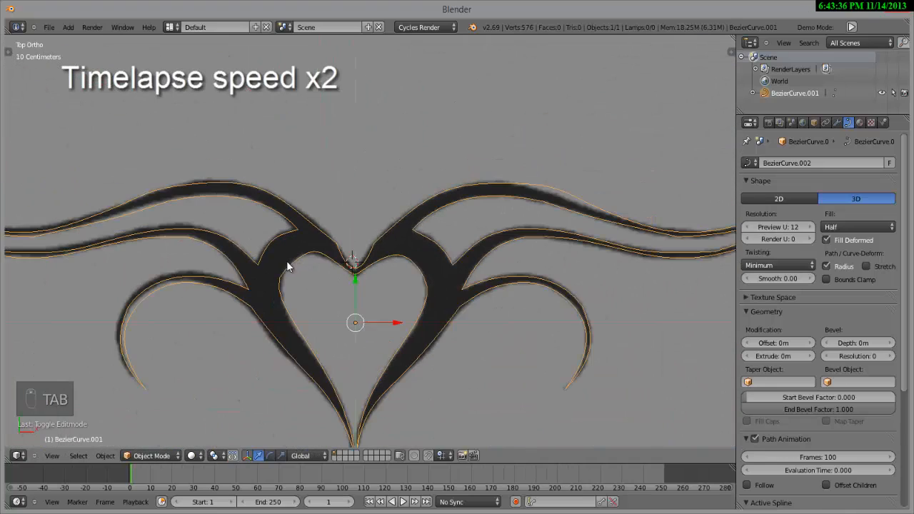
{"action": "scroll", "coordinate": [420, 322], "scroll_direction": "down", "scroll_amount": 3}
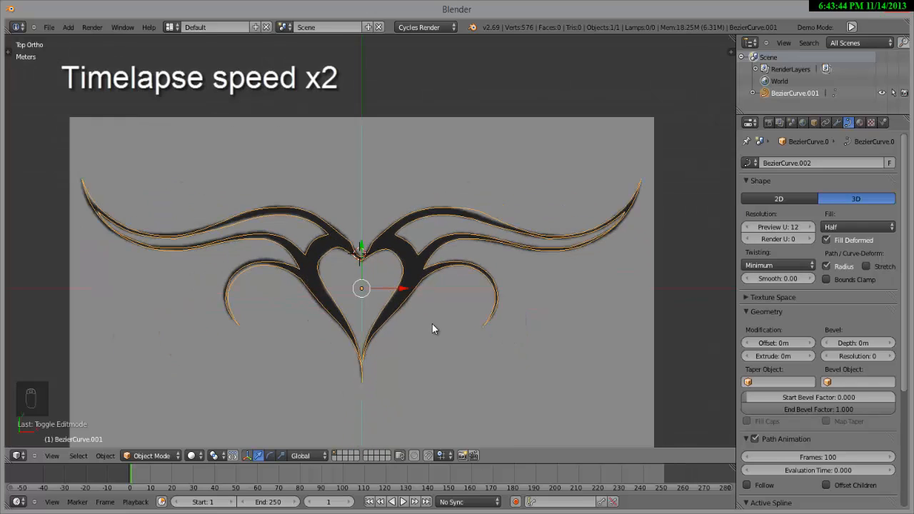
{"action": "scroll", "coordinate": [431, 323], "scroll_direction": "up", "scroll_amount": 3}
{"action": "scroll", "coordinate": [431, 323], "scroll_direction": "down", "scroll_amount": 2}
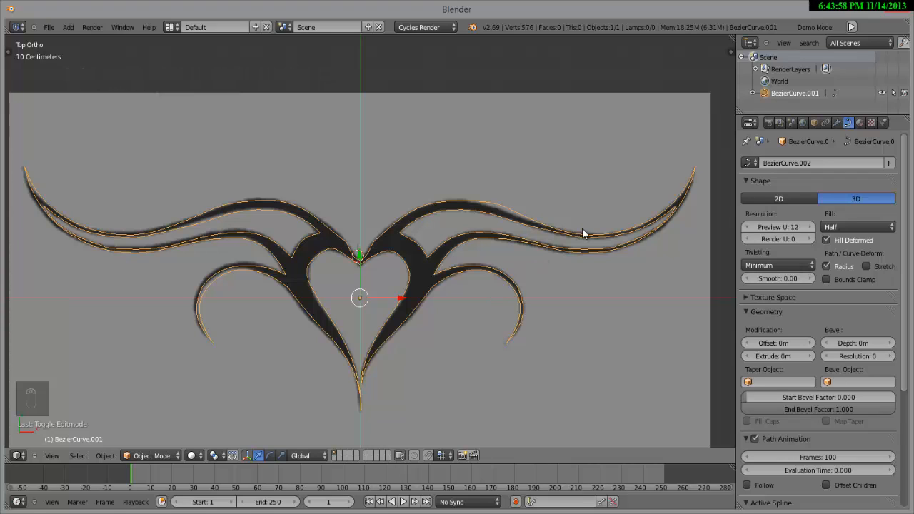
- Switch the heart curve's shape to 2D so the closed outline is filled
{"action": "left_click", "coordinate": [760, 198]}
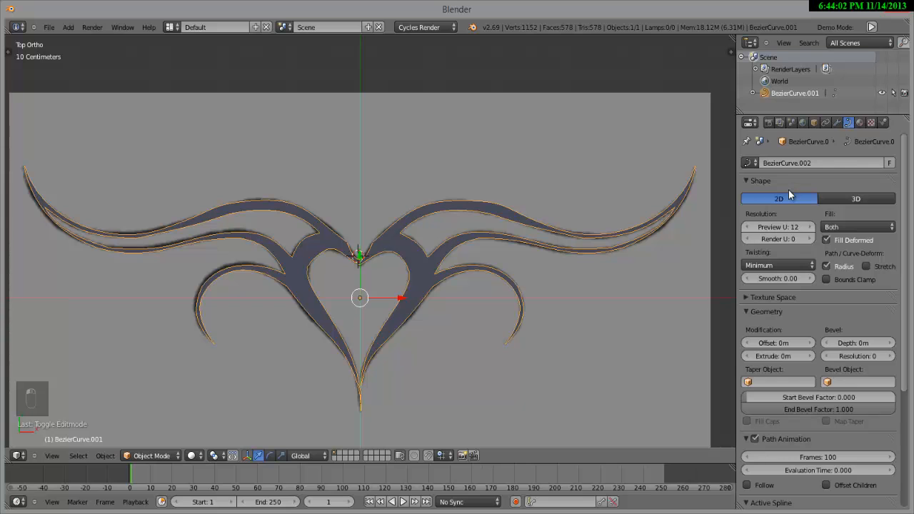
{"action": "scroll", "coordinate": [444, 230], "scroll_direction": "down", "scroll_amount": 1}
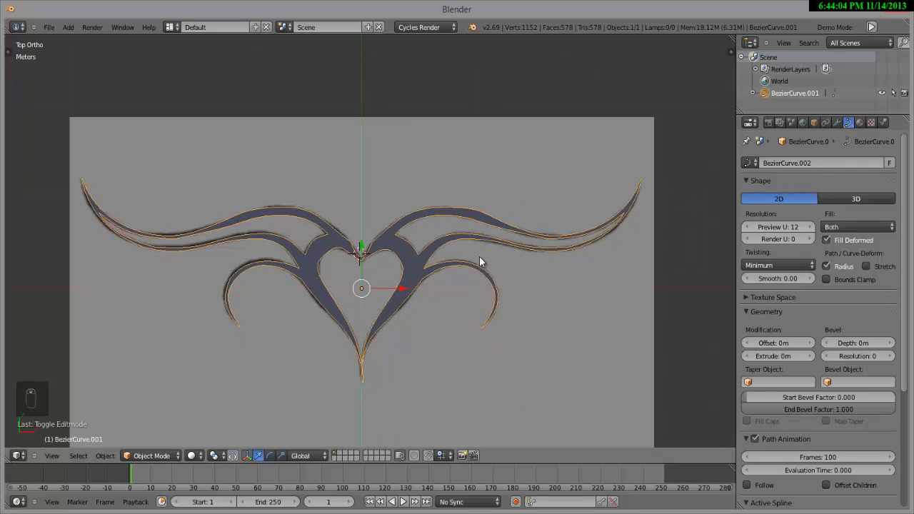
{"action": "scroll", "coordinate": [465, 264], "scroll_direction": "up", "scroll_amount": 5}
{"action": "middle_click_drag", "start_coordinate": [447, 266], "coordinate": [504, 225]}
{"action": "key", "text": "KP_7"}
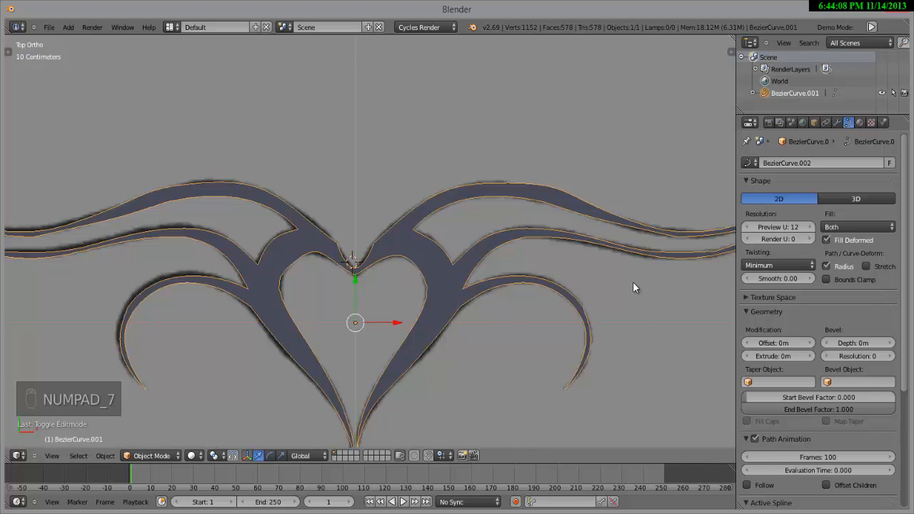
- Set the heart curve's extrusion to 20 cm
{"action": "left_click_drag", "start_coordinate": [782, 356], "coordinate": [783, 357]}
{"action": "middle_click_drag", "start_coordinate": [412, 304], "coordinate": [447, 229]}
{"action": "left_click", "coordinate": [773, 356]}
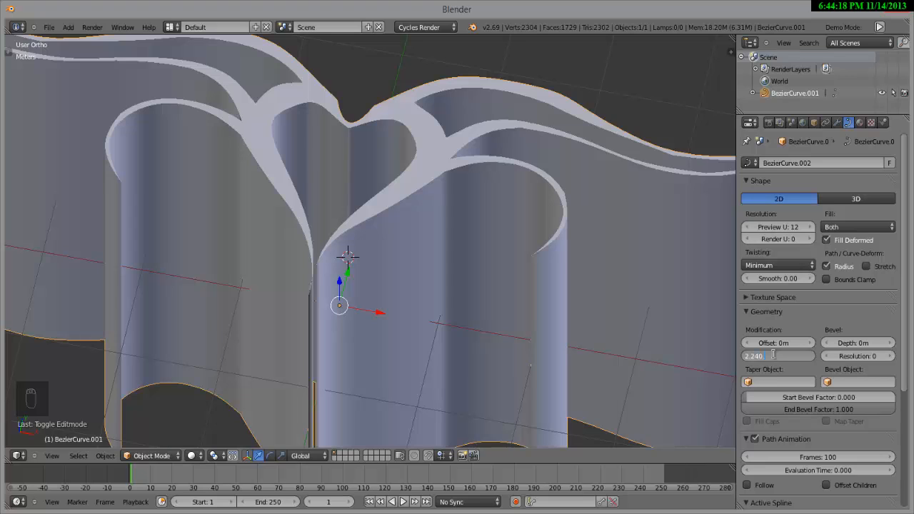
{"action": "type", "text": "0cm"}
{"action": "key", "text": "Return"}
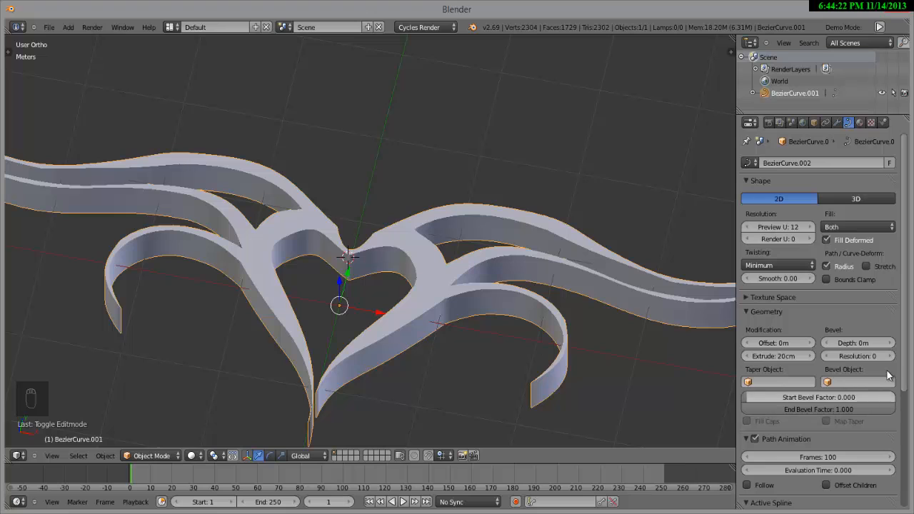
- Set the heart curve's bevel depth to 1 cm and inspect the bevelled edges up close
{"action": "left_click", "coordinate": [884, 343]}
{"action": "left_click", "coordinate": [884, 342]}
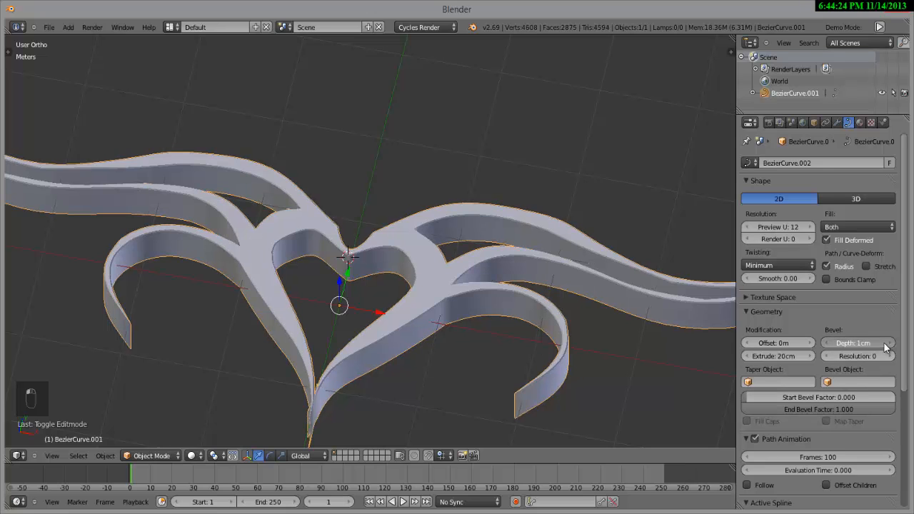
{"action": "left_click", "coordinate": [830, 345]}
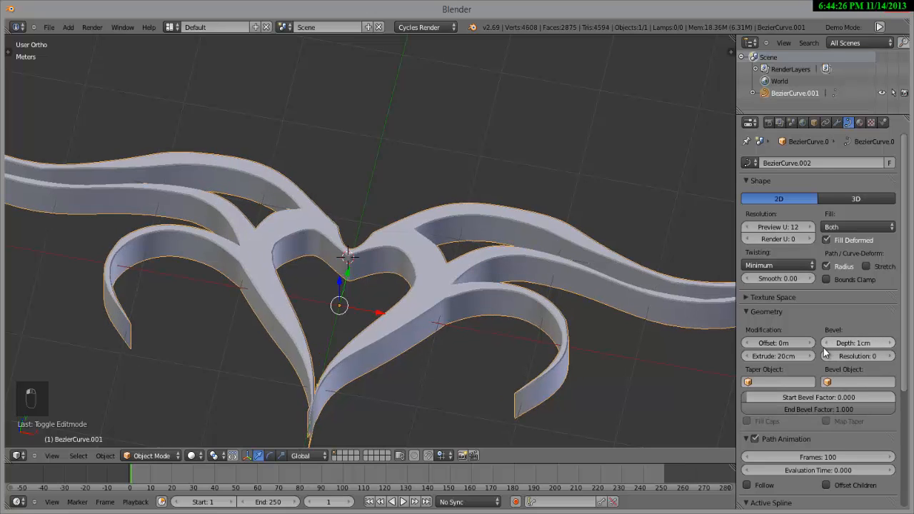
{"action": "scroll", "coordinate": [491, 384], "scroll_direction": "up", "scroll_amount": 5}
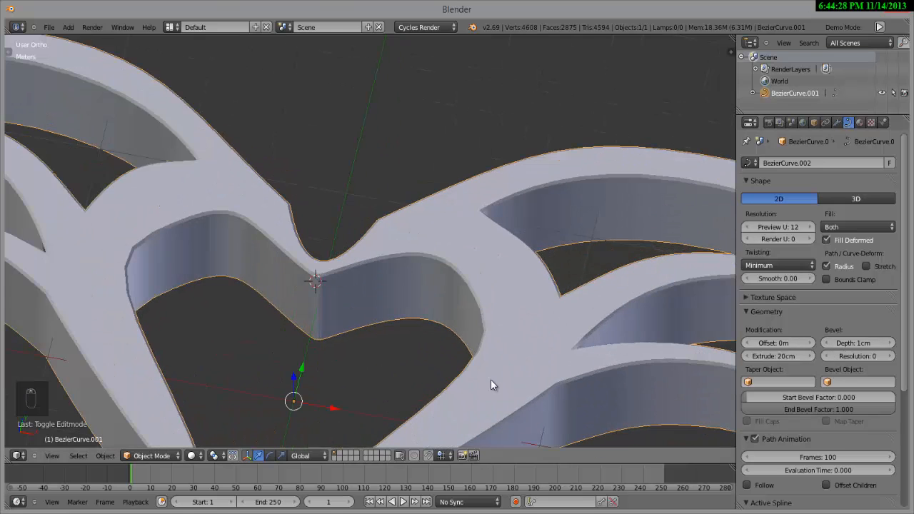
{"action": "middle_click_drag", "start_coordinate": [495, 359], "coordinate": [467, 366]}
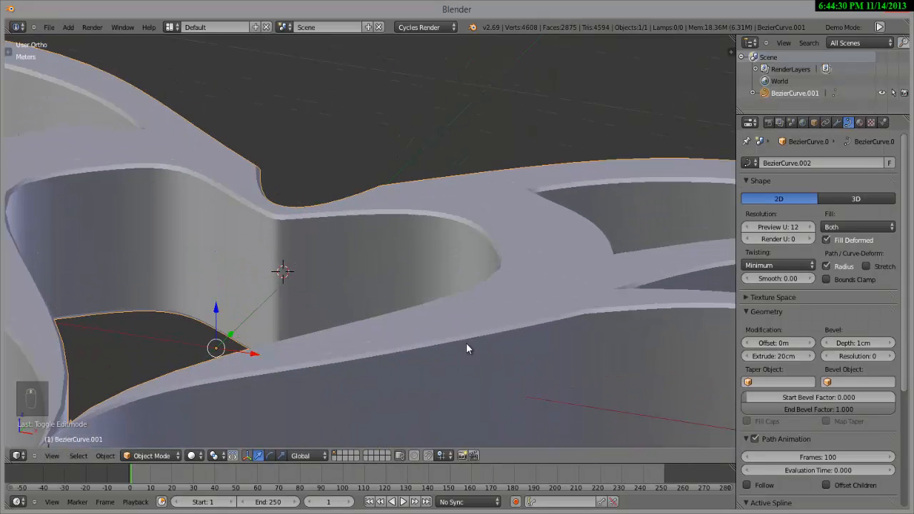
{"action": "scroll", "coordinate": [307, 327], "scroll_direction": "down", "scroll_amount": 6}
{"action": "middle_click_drag", "start_coordinate": [296, 359], "coordinate": [349, 427]}
{"action": "scroll", "coordinate": [574, 327], "scroll_direction": "down", "scroll_amount": 1}
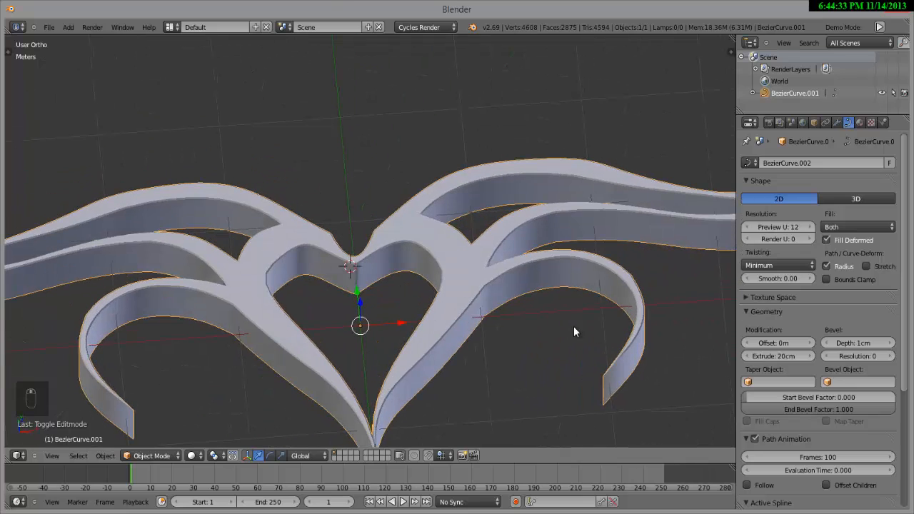
- Raise the heart curve's bevel resolution to 3
{"action": "left_click", "coordinate": [886, 358]}
{"action": "left_click", "coordinate": [886, 358]}
{"action": "left_click", "coordinate": [886, 358]}
{"action": "scroll", "coordinate": [480, 300], "scroll_direction": "down", "scroll_amount": 3}
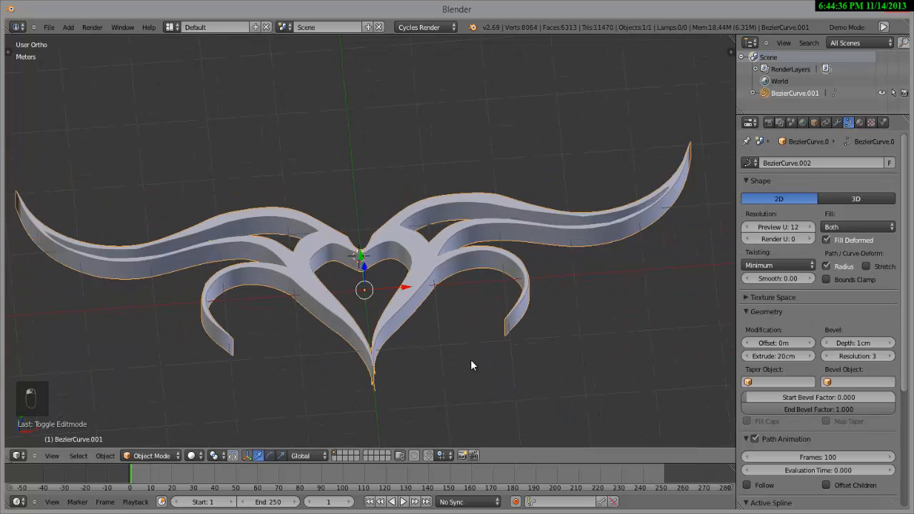
- Examine the extruded and bevelled heart from several angles
{"action": "middle_click_drag", "start_coordinate": [463, 428], "coordinate": [477, 451]}
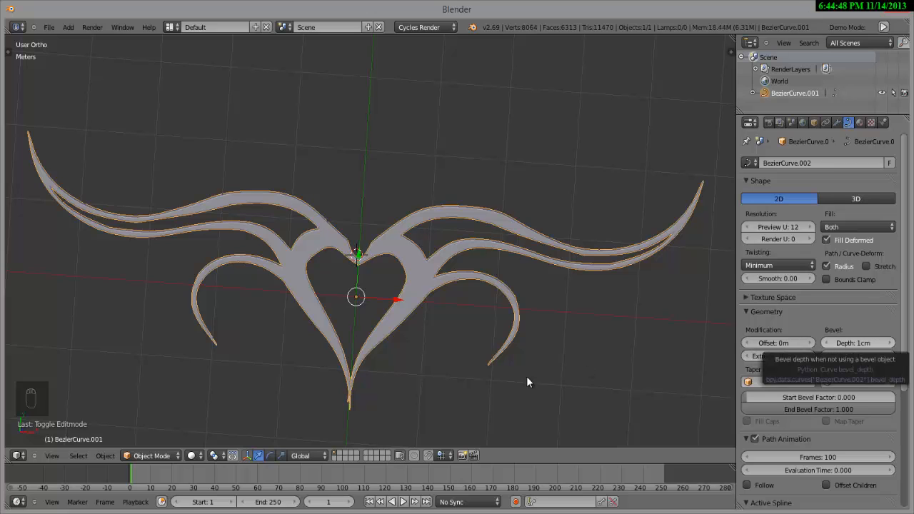
{"action": "scroll", "coordinate": [368, 342], "scroll_direction": "up", "scroll_amount": 1}
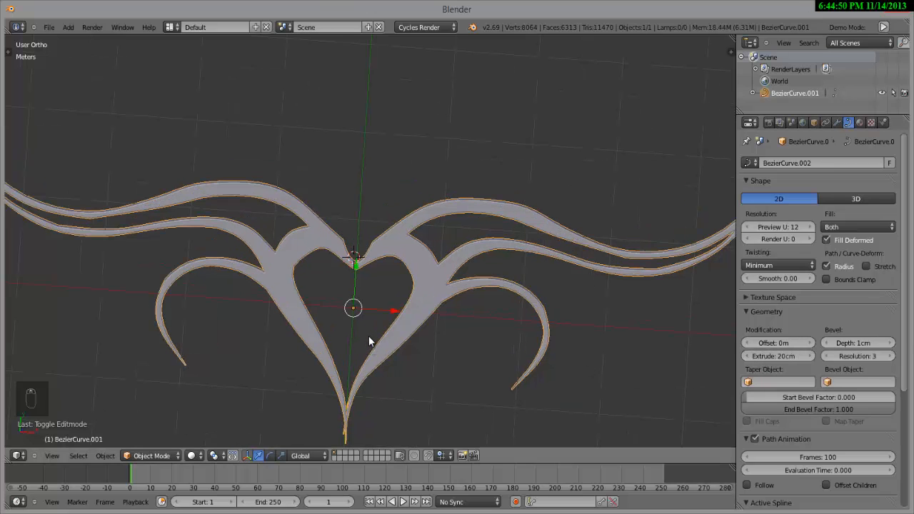
{"action": "middle_click_drag", "start_coordinate": [436, 375], "coordinate": [363, 285]}
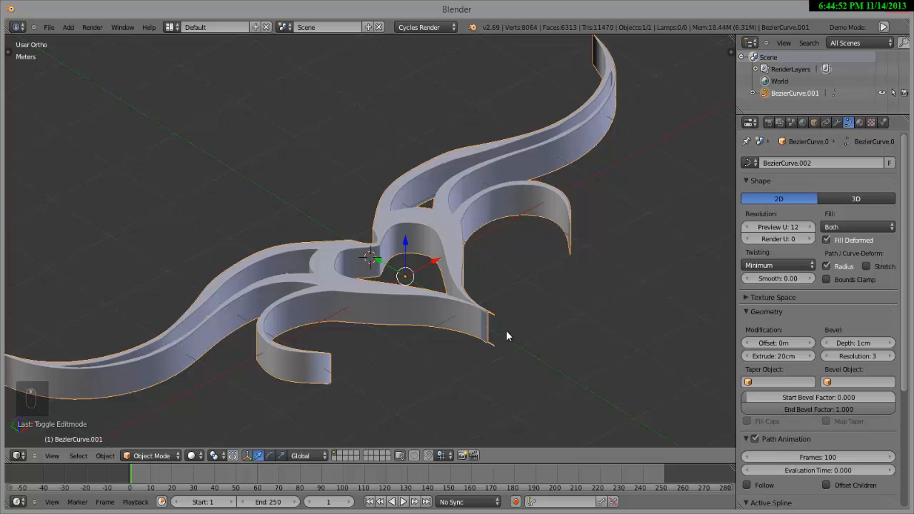
{"action": "middle_click_drag", "start_coordinate": [500, 336], "coordinate": [275, 334]}
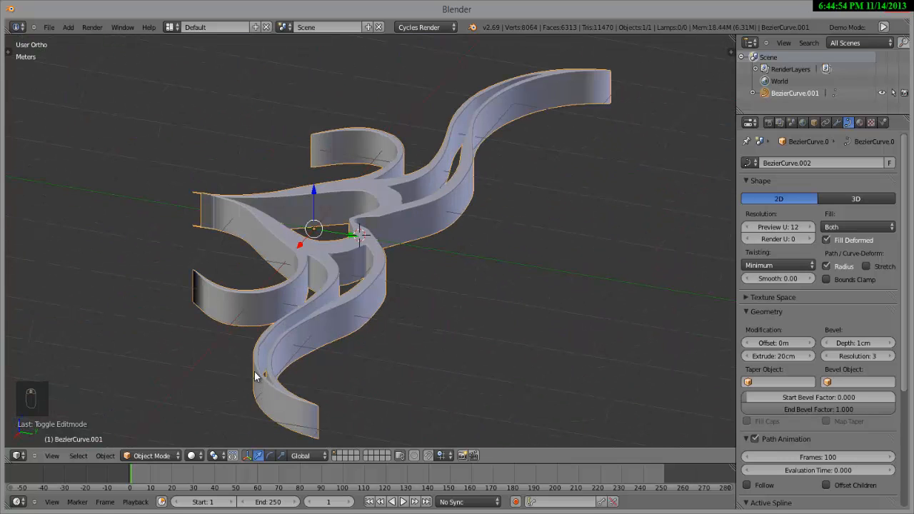
{"action": "middle_click_drag", "start_coordinate": [254, 371], "coordinate": [274, 316]}
{"action": "middle_click_drag", "start_coordinate": [185, 314], "coordinate": [364, 329]}
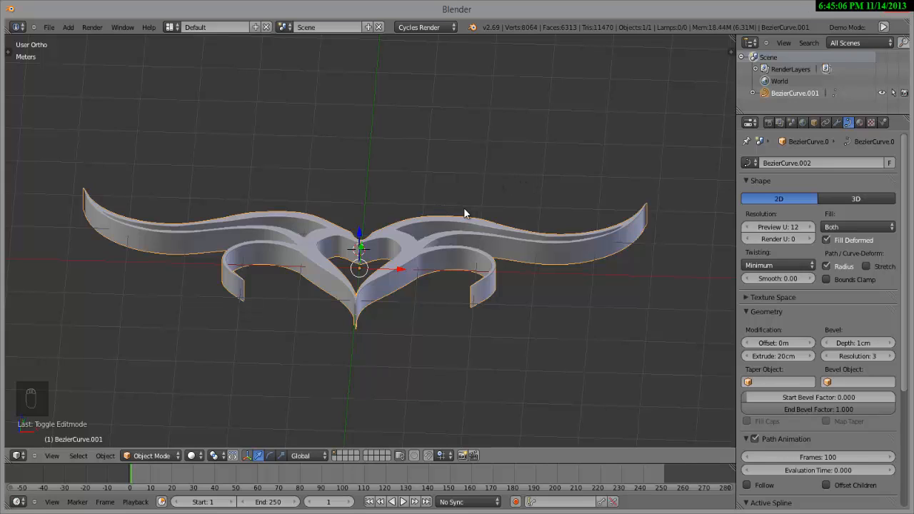
{"action": "middle_click_drag", "start_coordinate": [393, 215], "coordinate": [517, 225]}
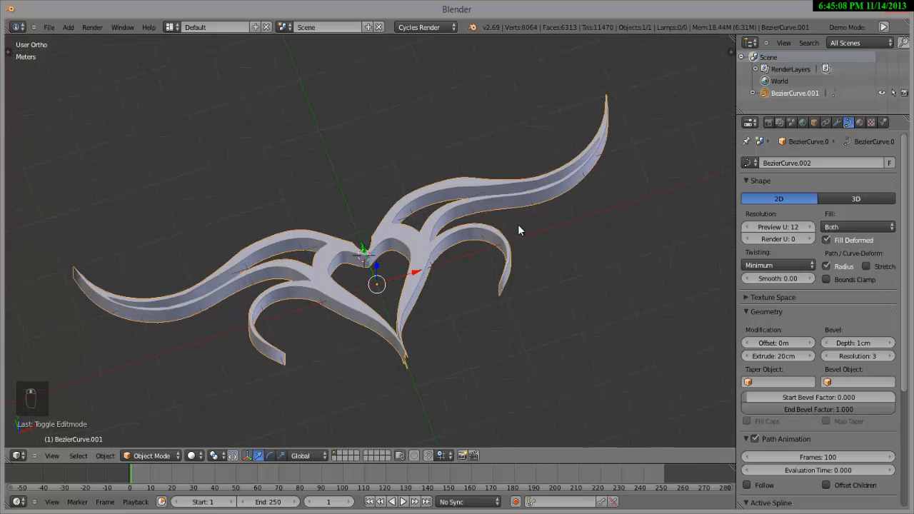